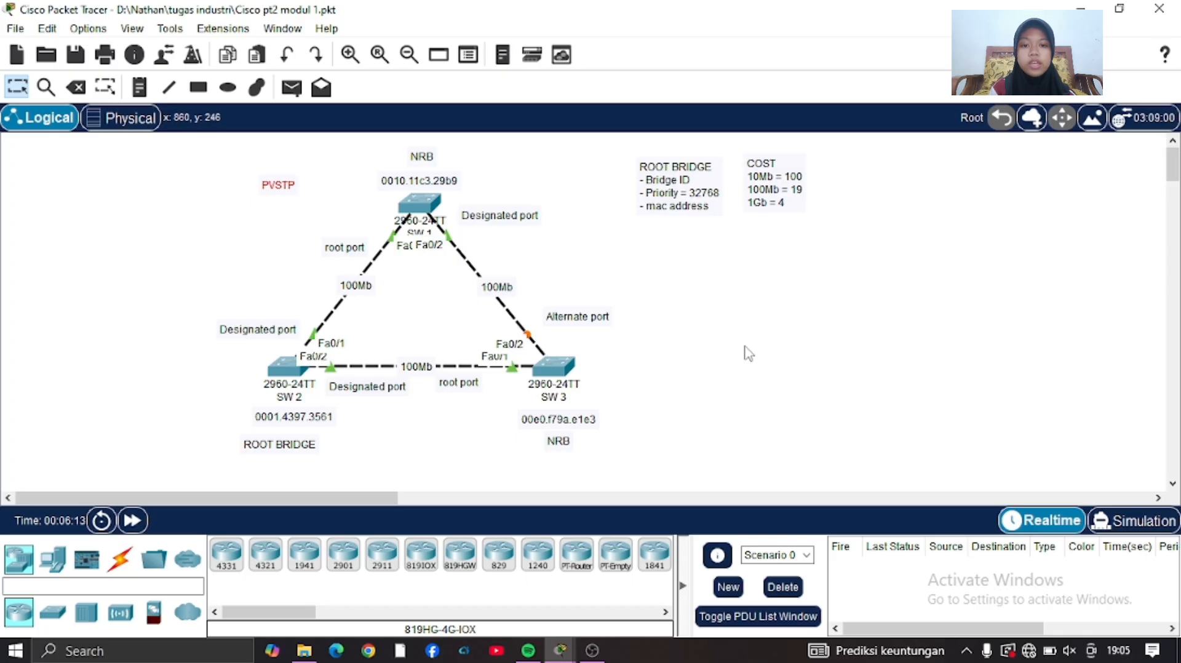
Open the command line of SW 3 and enter global configuration mode.
click(747, 352)
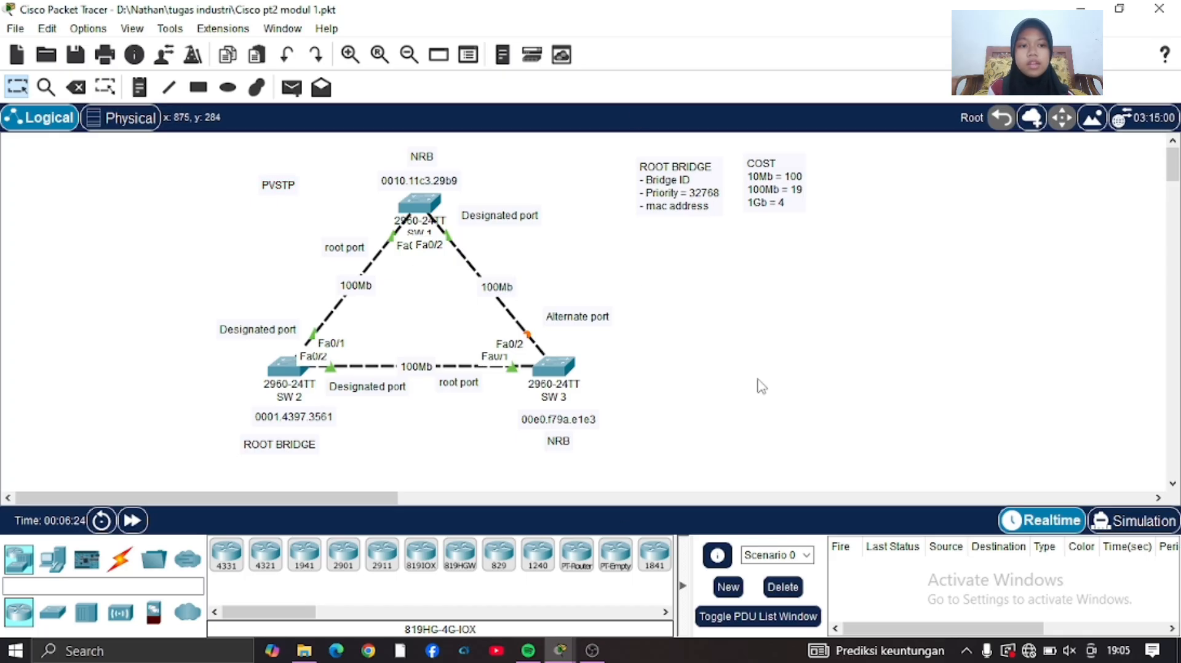
click(556, 371)
click(482, 70)
key(Return)
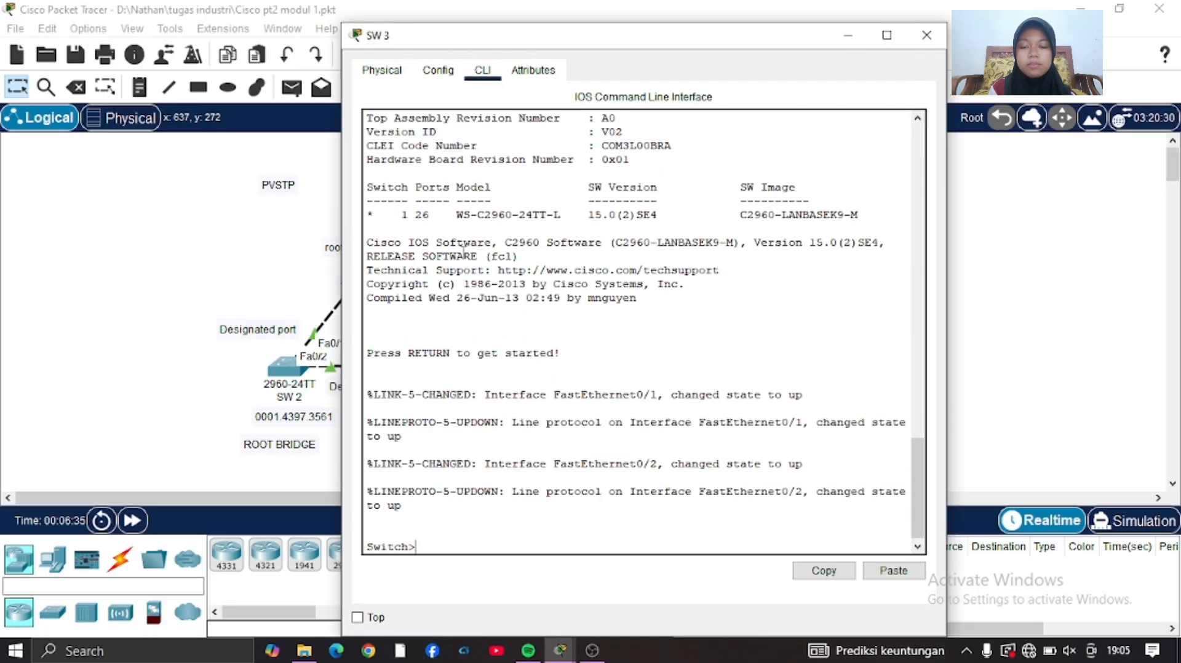
text(EN)
key(Return)
text(conf t)
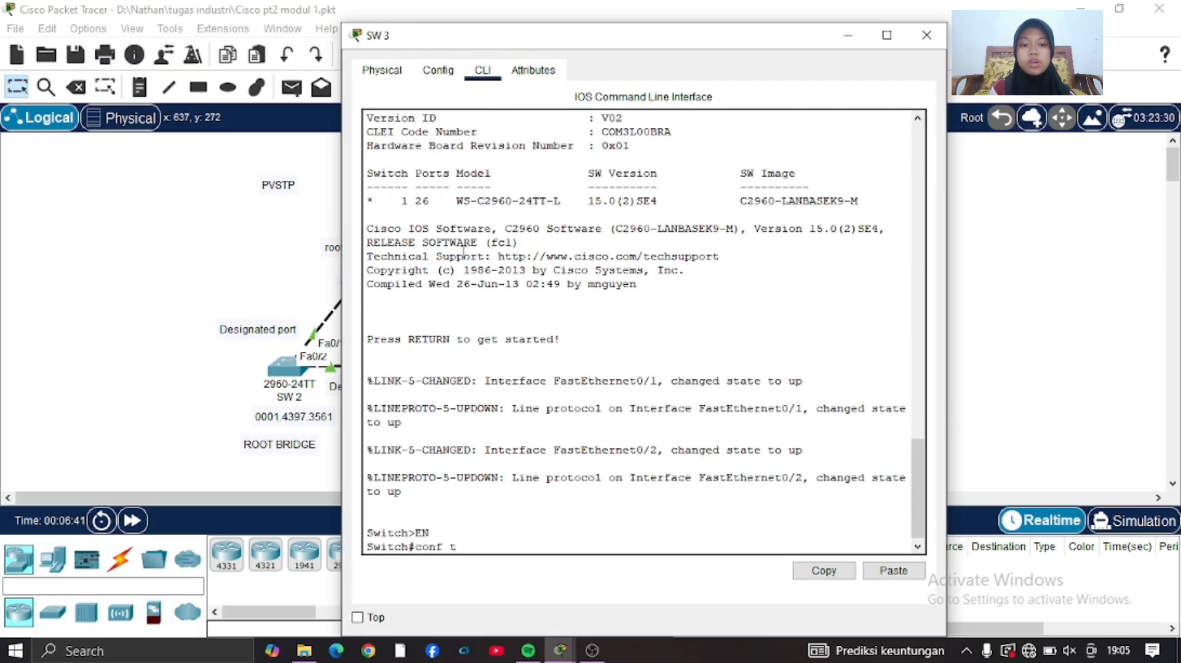
key(Return)
Create VLAN 2 and VLAN 3 on SW 3.
text(vlan 2)
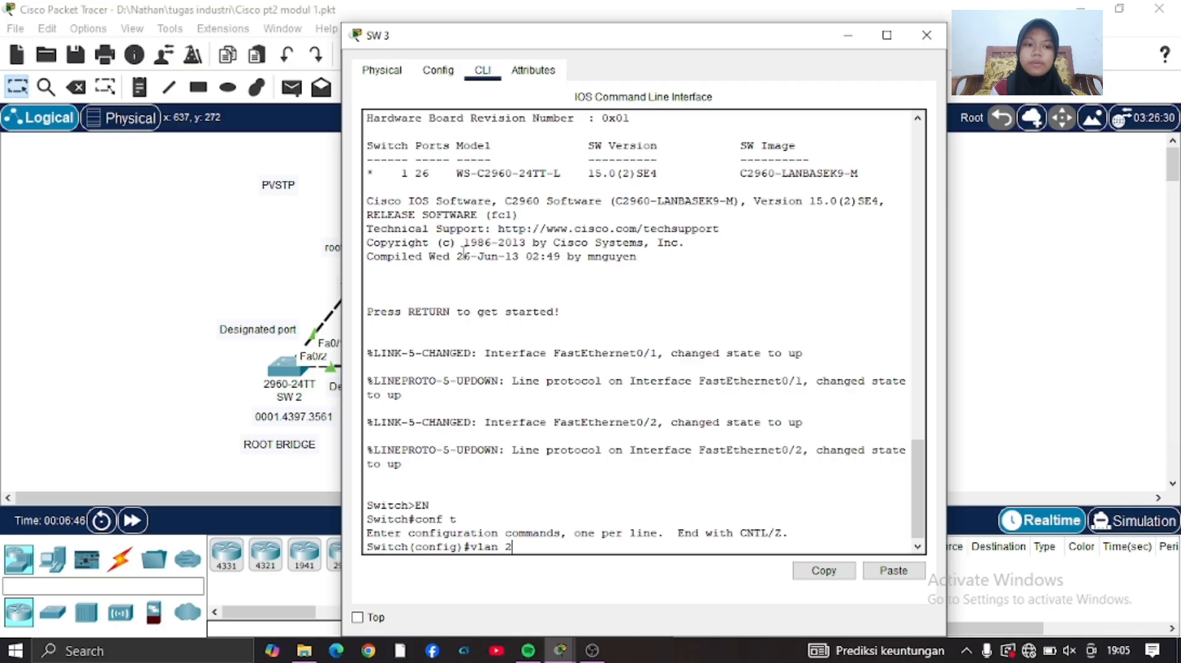
key(Return)
text(vlan 3)
key(Return)
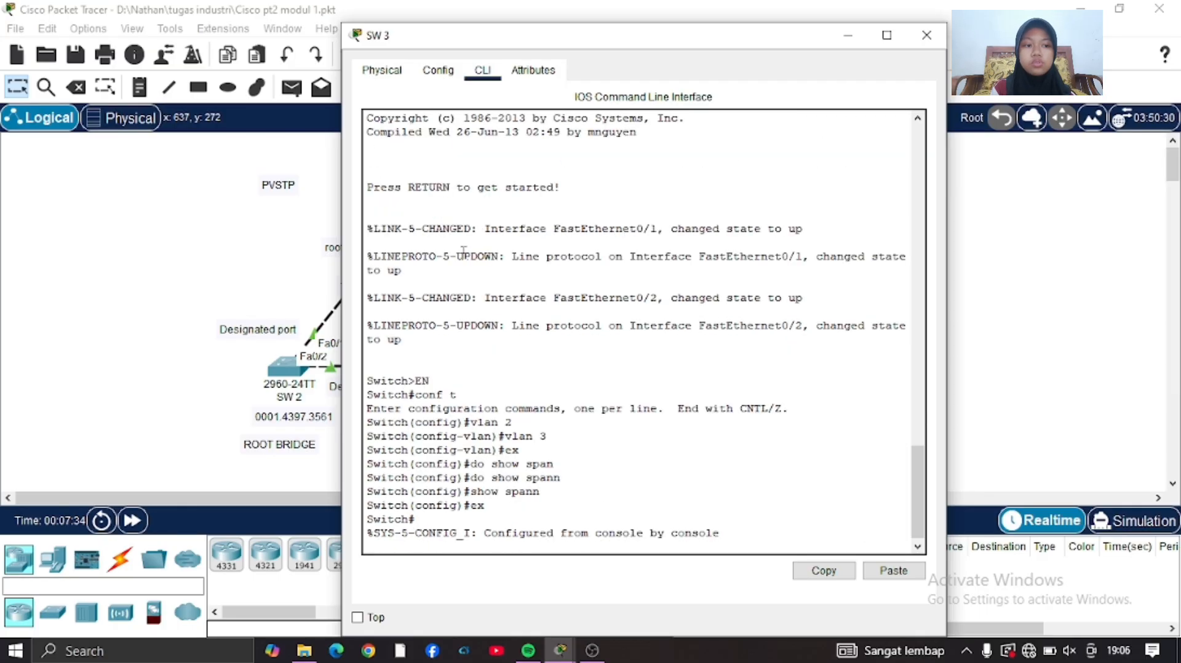
Leave configuration mode on SW 3 and display its spanning-tree details, checking the root and bridge ID section.
key(Return)
text(s)
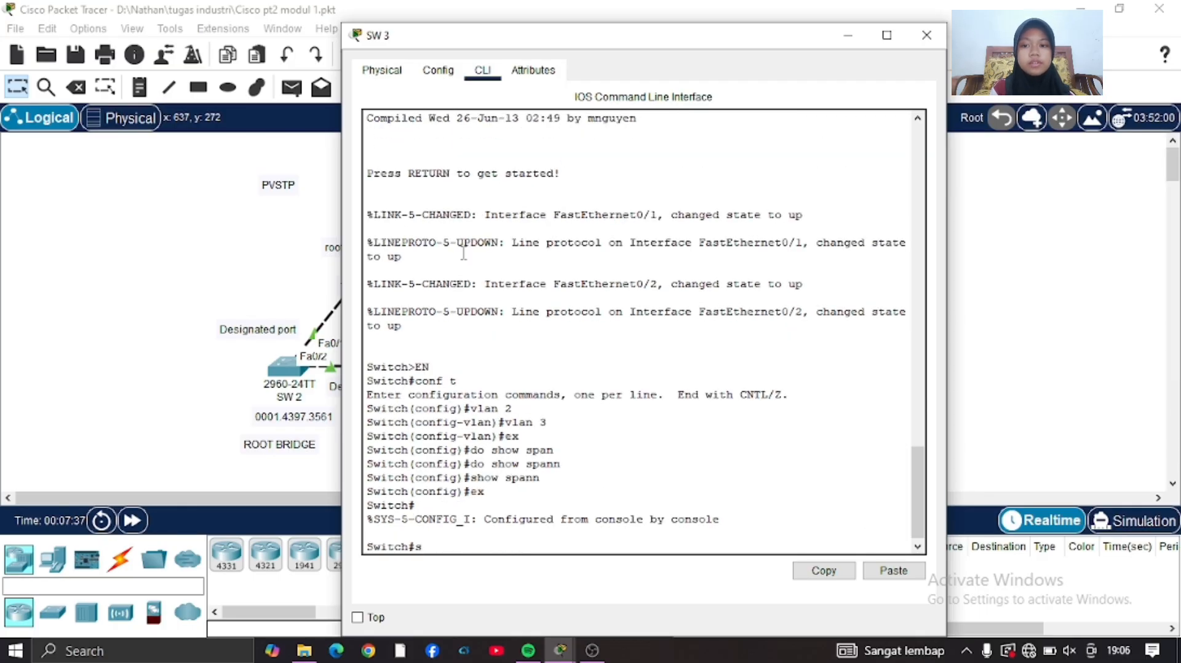
text(how spann)
key(Tab)
key(Return)
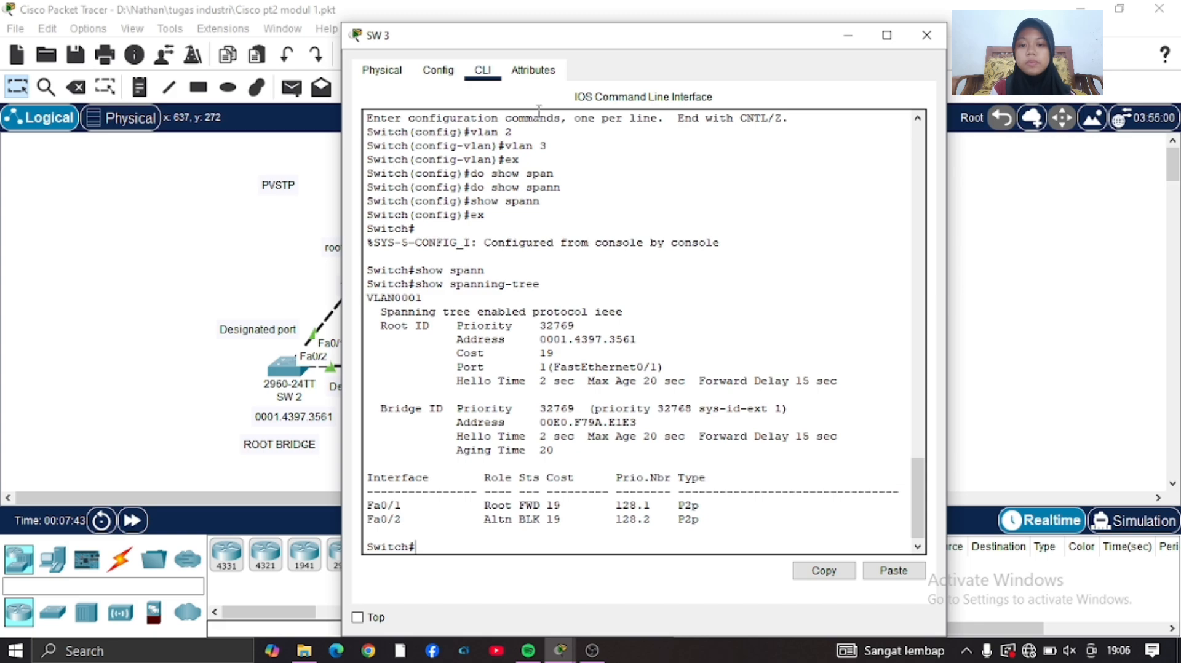
drag(367, 298, 750, 446)
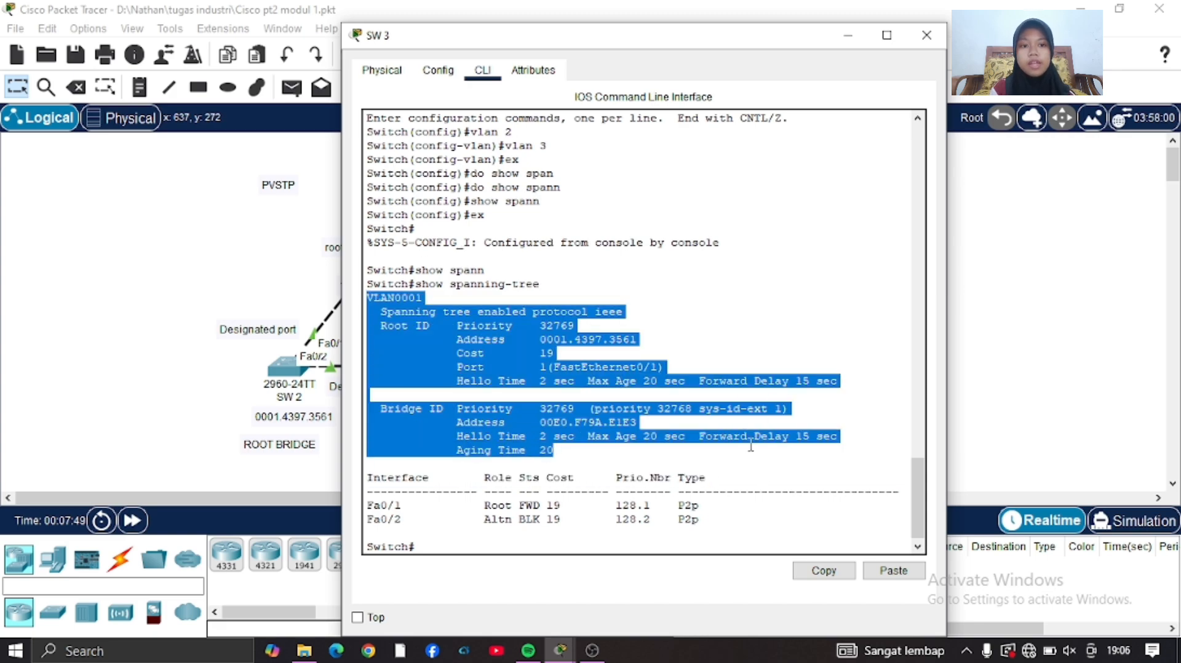
click(526, 547)
click(219, 447)
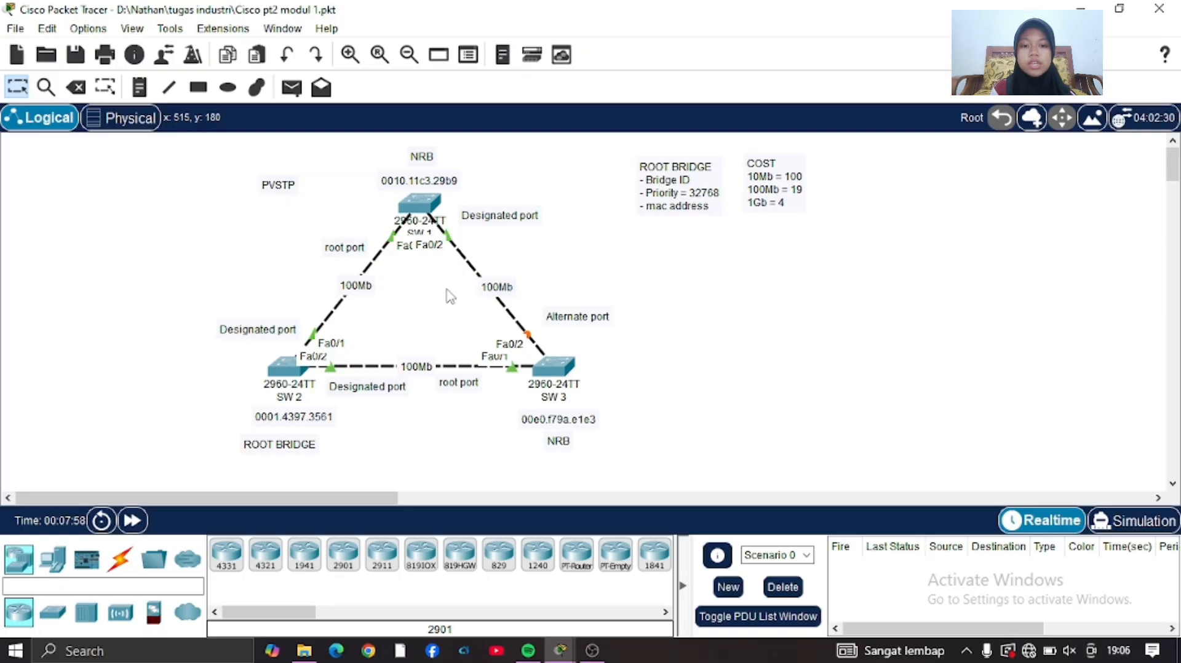
Return to SW 3's command line and enter configuration of the interface range fa0/1-2.
click(552, 368)
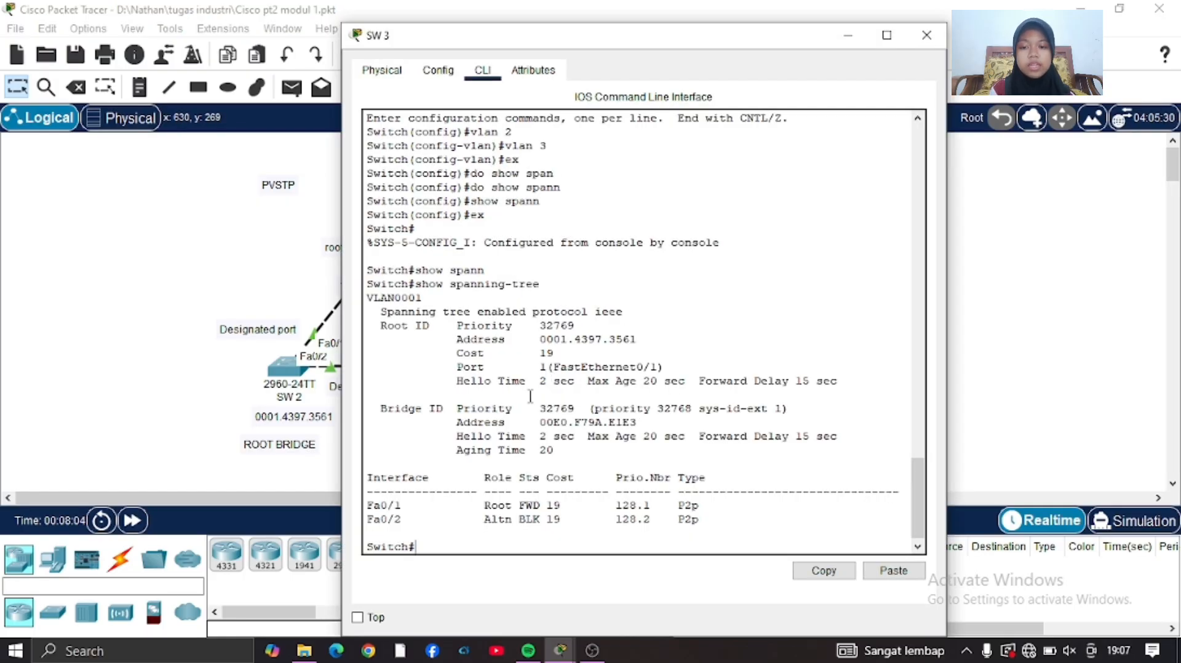
text(conf t)
key(Return)
text(int )
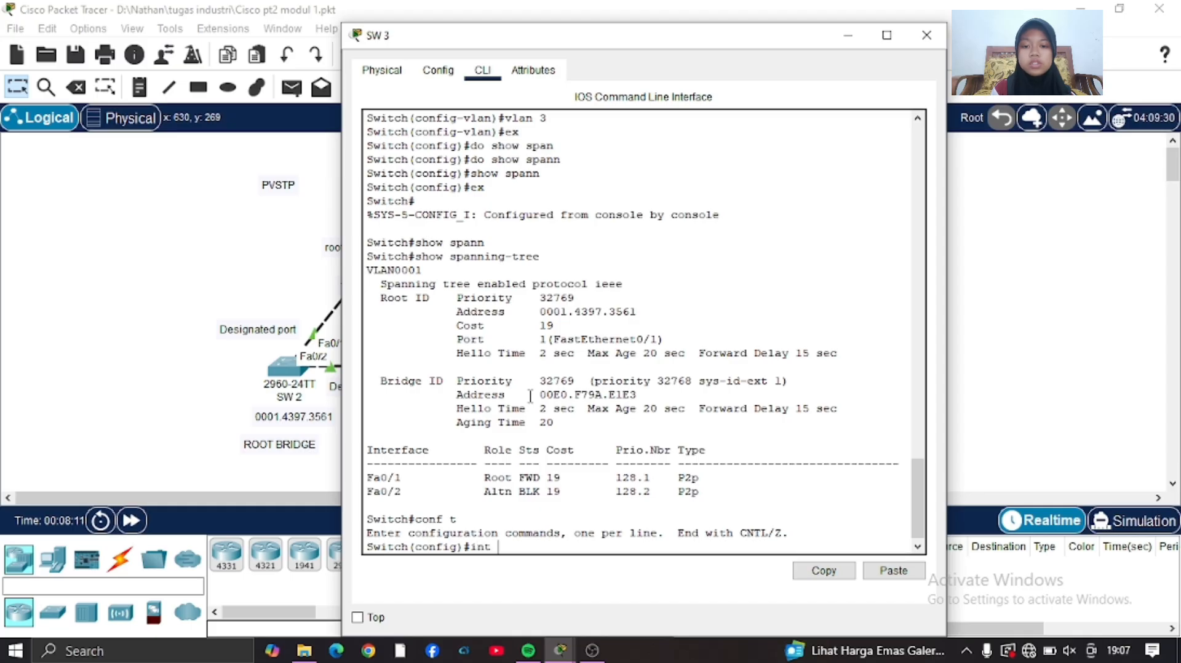
text(range fa0)
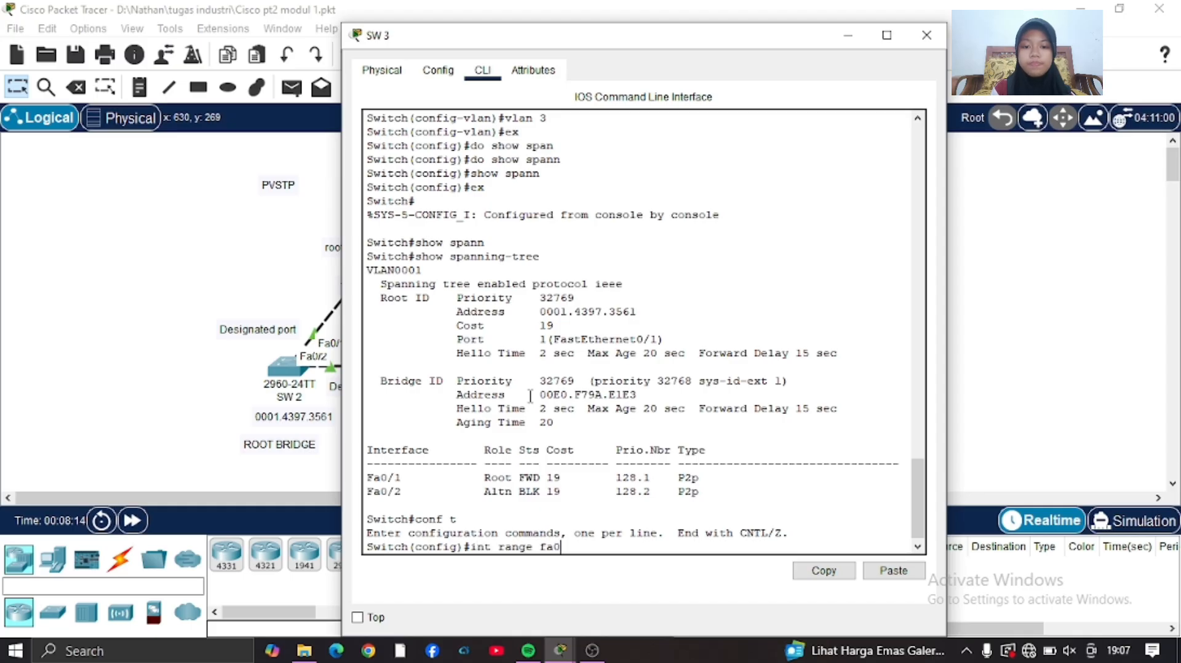
text(/1-2)
key(Return)
Set the selected interface range on SW 3 to switchport mode trunk, and return to the topology.
text(sw)
key(Tab)
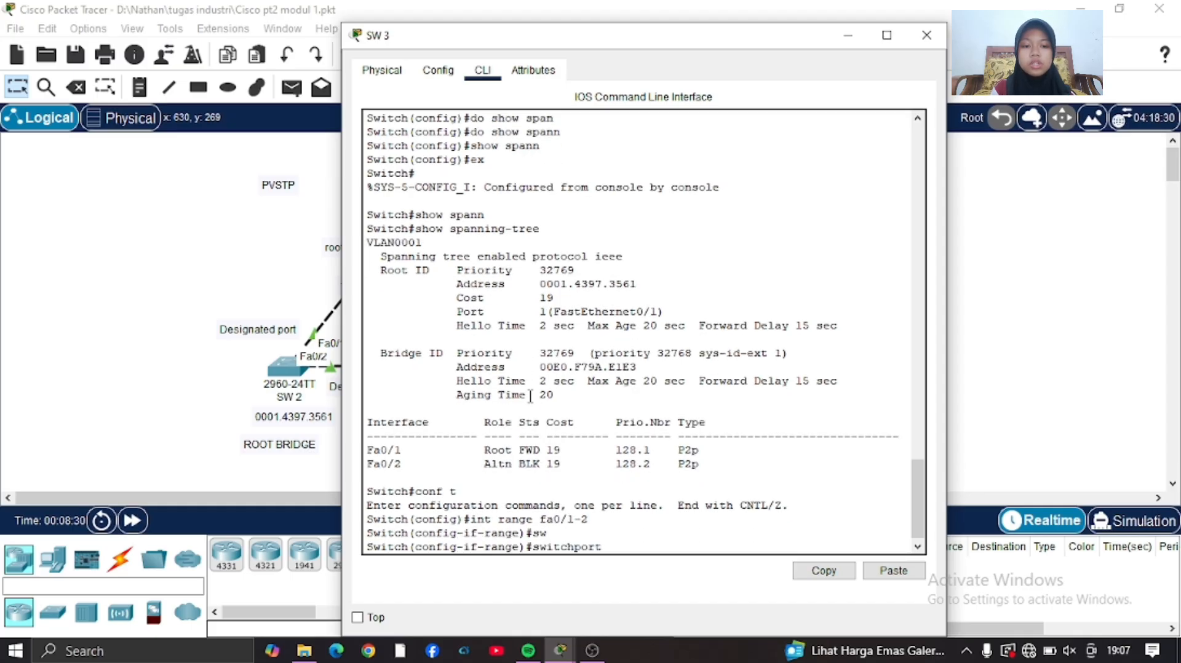
text(m)
key(Tab)
text(t)
key(Tab)
key(Return)
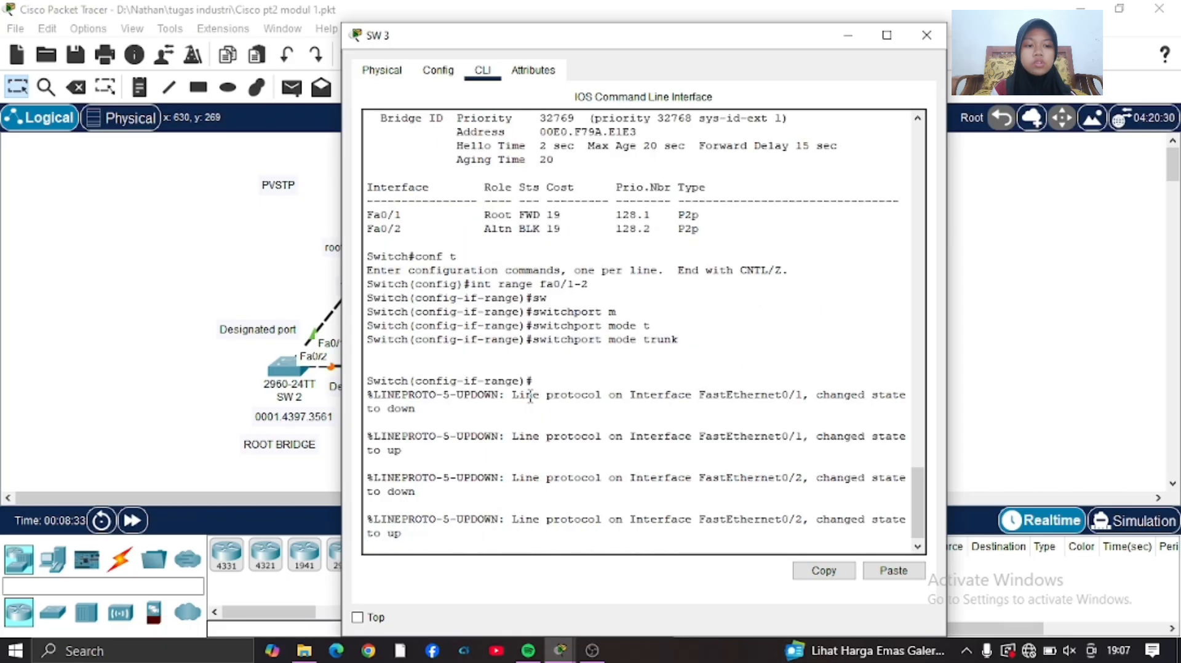
click(191, 363)
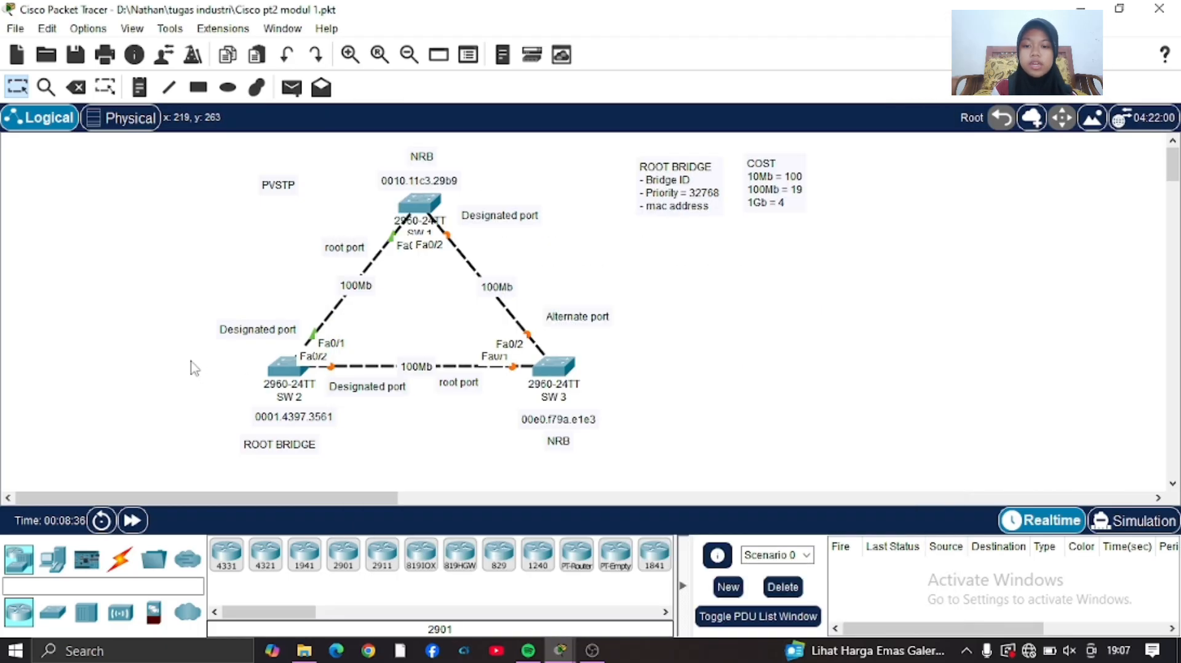
Open the command line of SW 1 and enter global configuration mode.
click(423, 206)
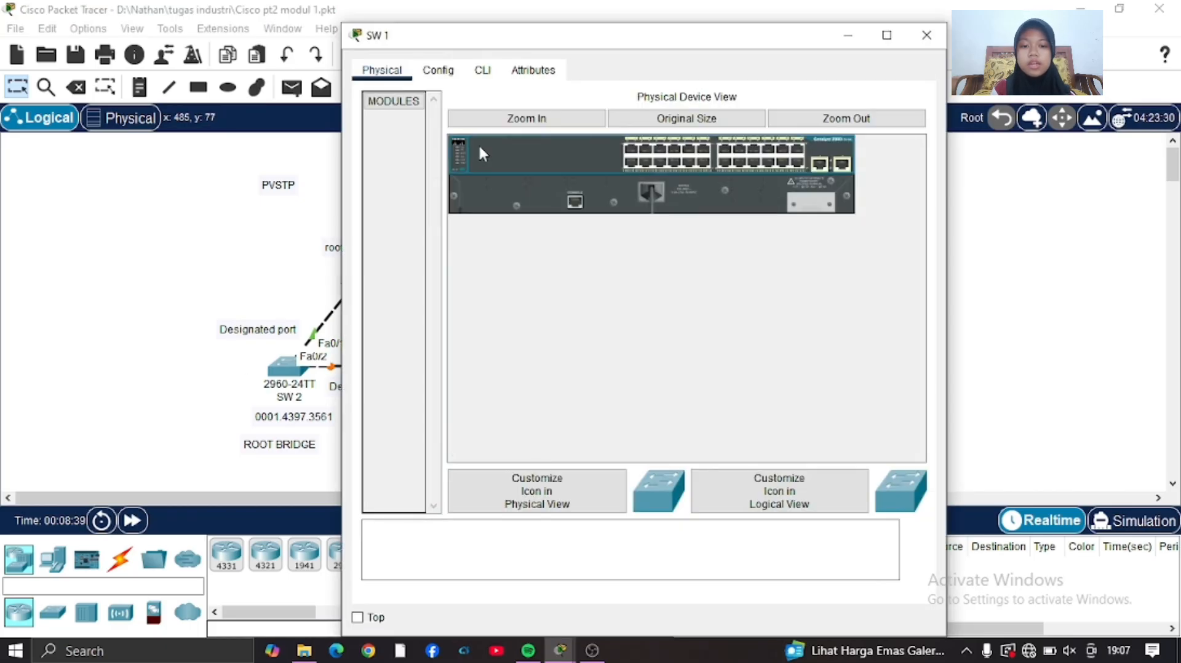
click(485, 74)
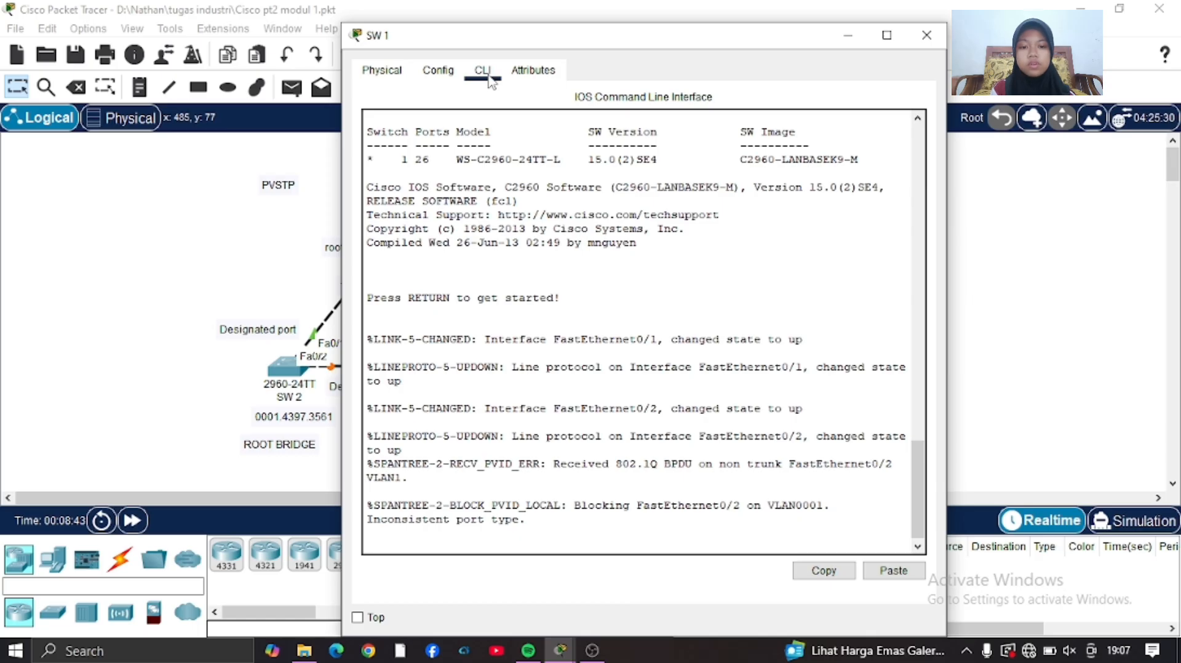
key(Return)
text(en)
key(Return)
text(conf t)
key(Return)
Configure the interface range fa0/1-2 on SW 1 with switchport mode trunk.
text(itch(config)#i)
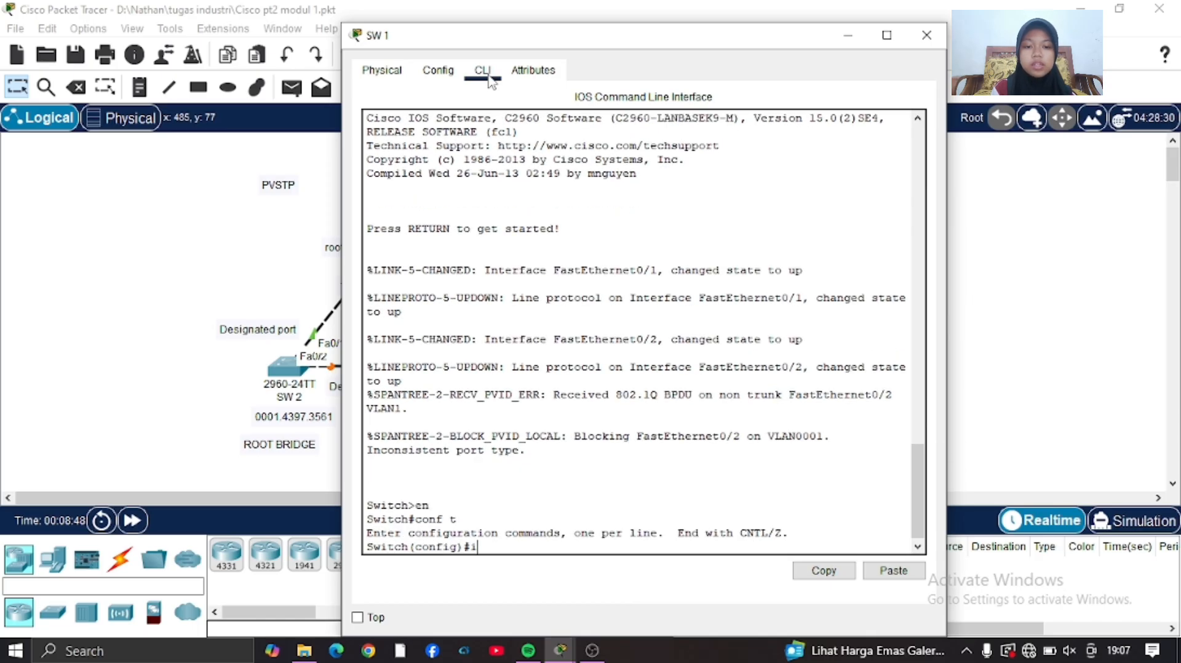
text(nt r)
key(Tab)
text(fa0/)
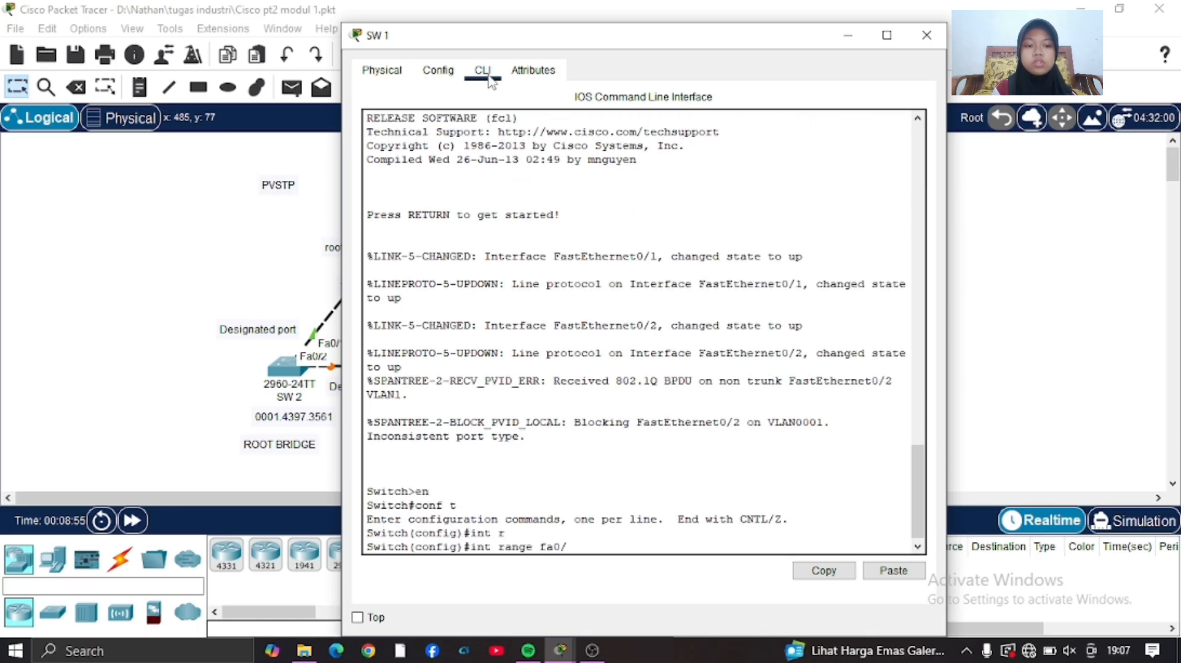
text(1-2)
key(Return)
text(sw)
key(Tab)
text(mode t)
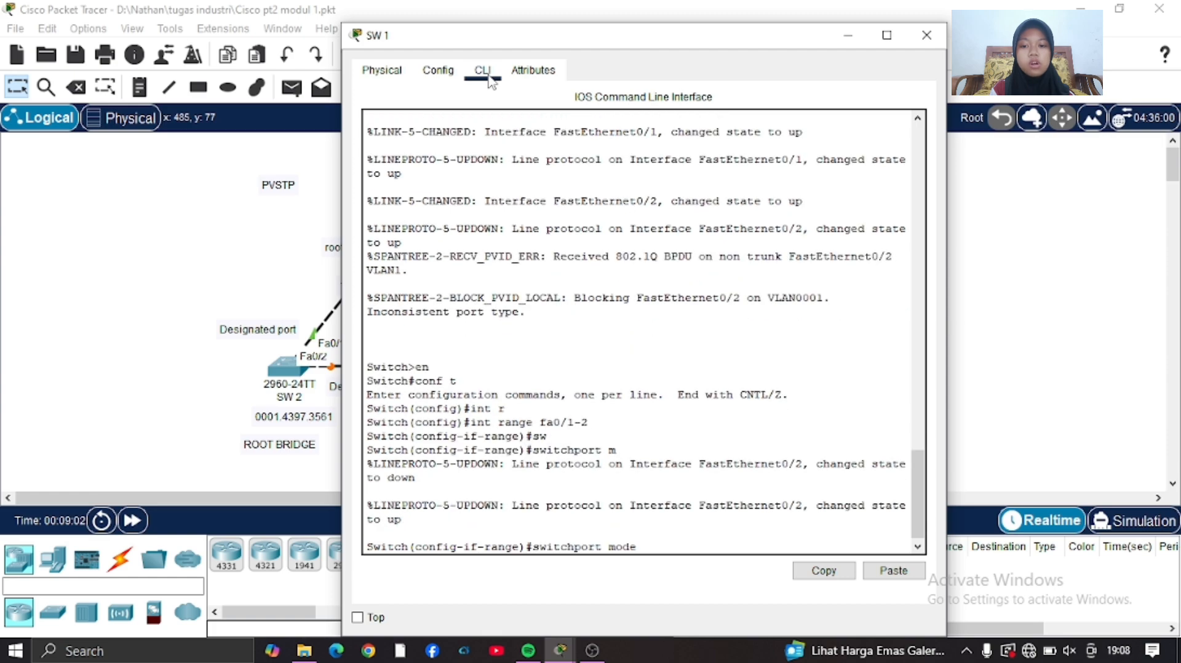
key(Tab)
key(Return)
Leave interface configuration on SW 1, create VLAN 2 and VLAN 3, and return to the topology.
key(Return)
text(ex)
key(Return)
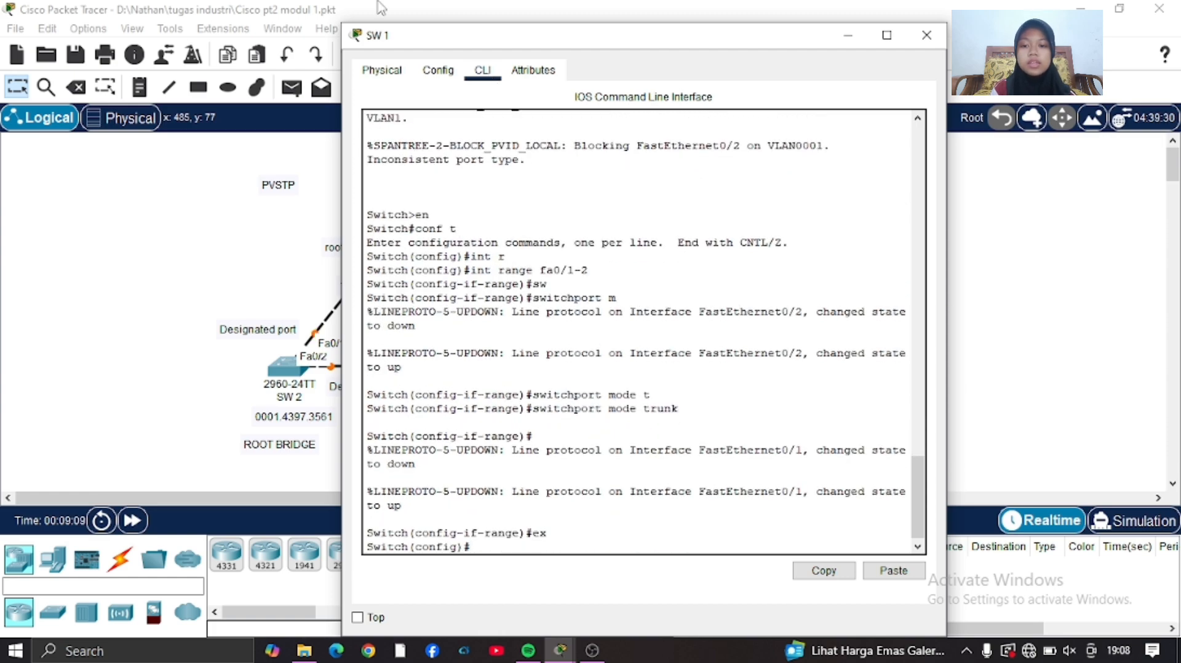
text(vlan 2)
key(Return)
text(vlan 3)
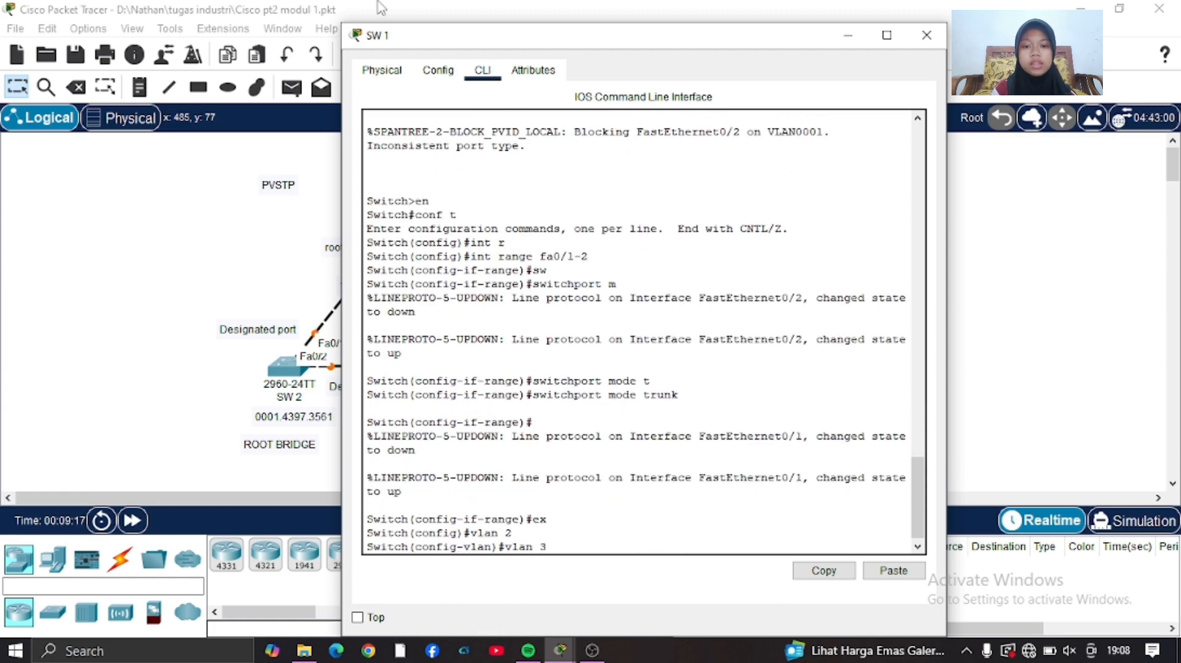
key(Return)
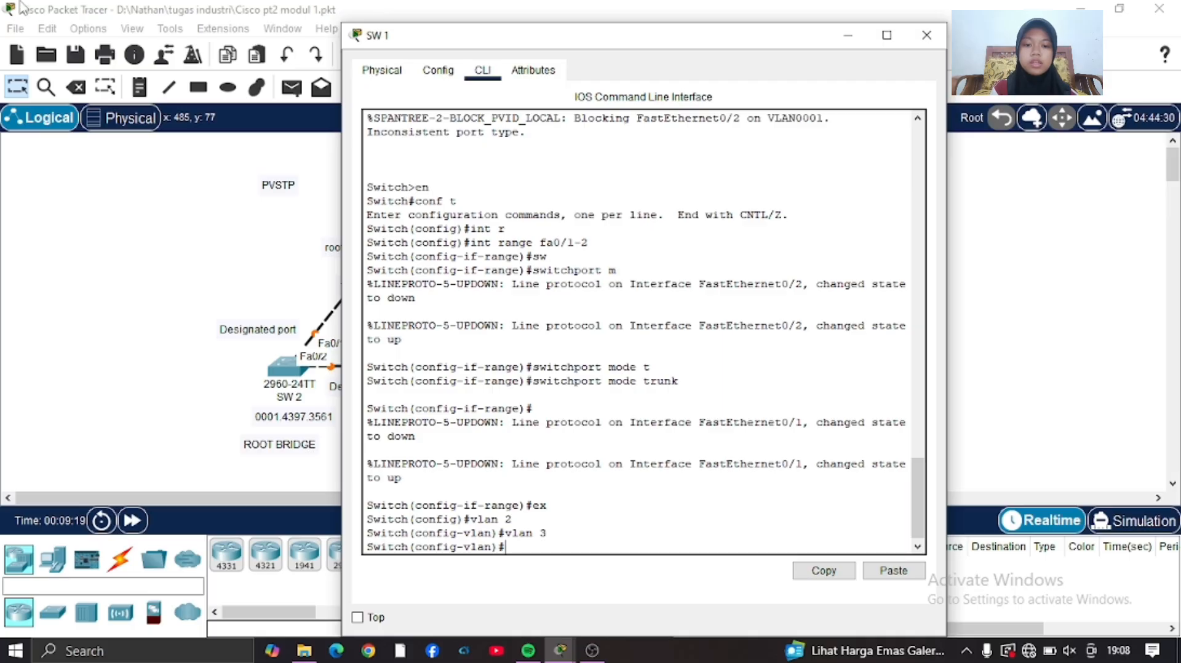
click(176, 386)
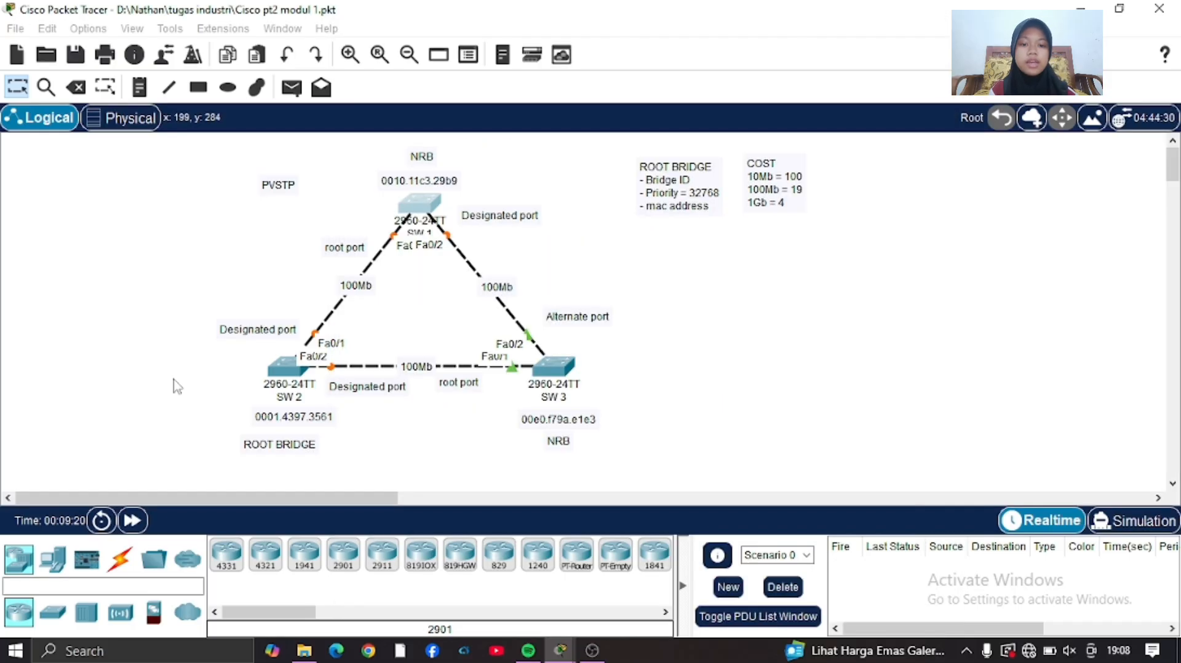
Open the command line of SW 2 and enter global configuration mode.
click(280, 370)
click(481, 73)
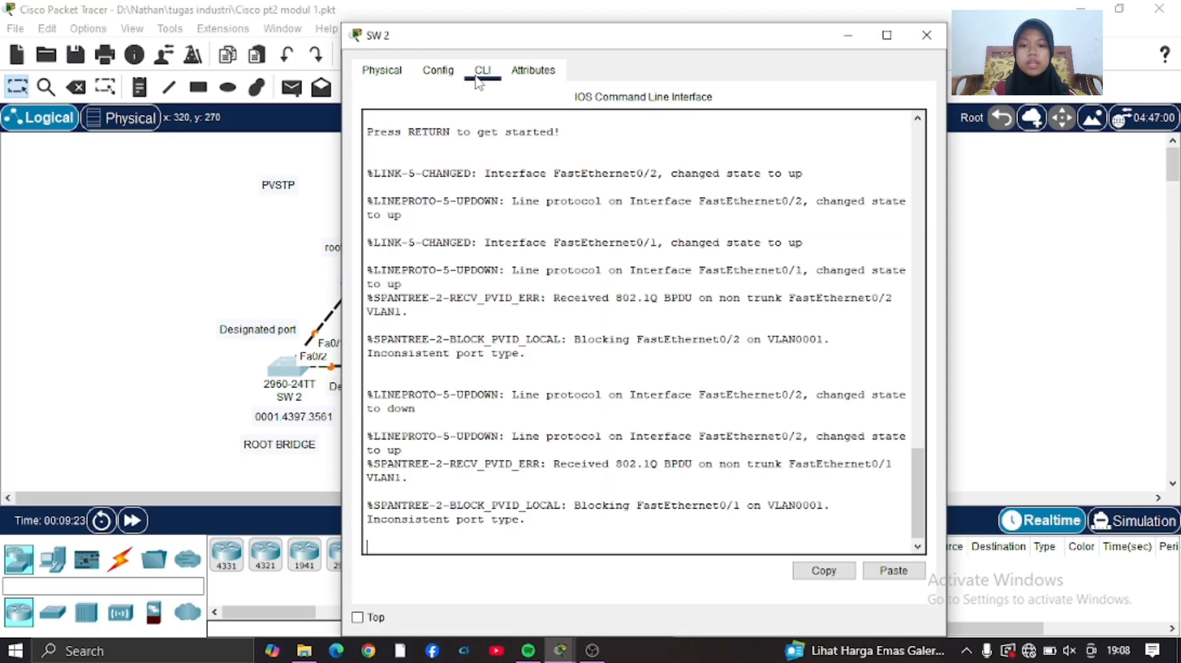
key(Return)
key(Return)
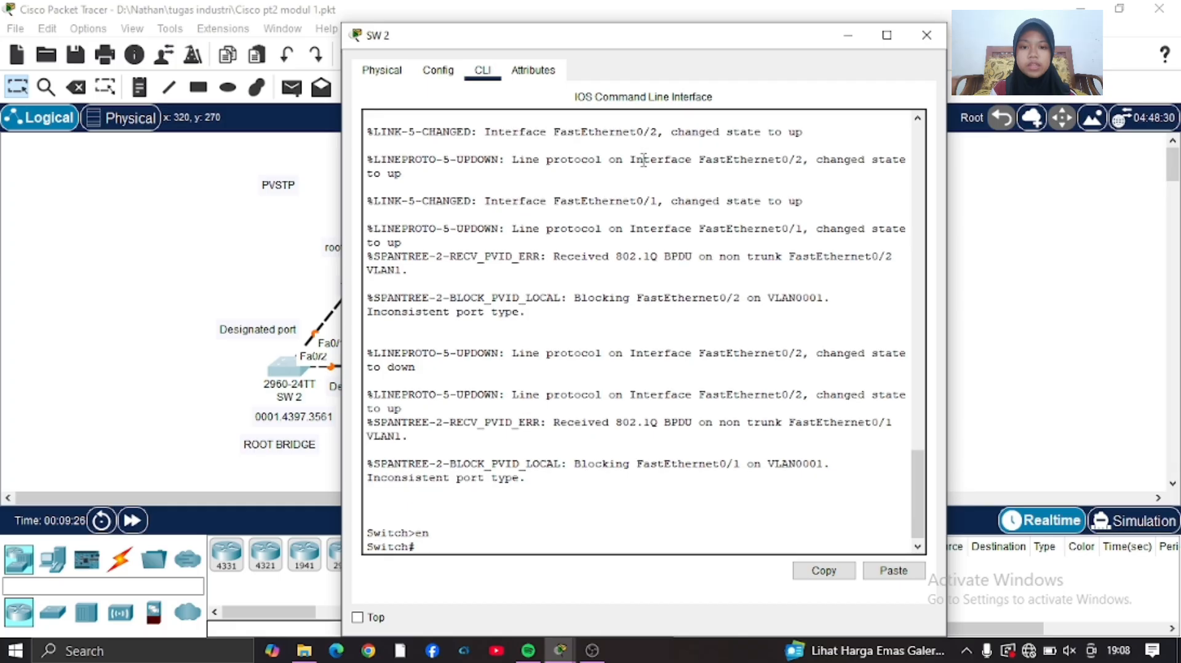
text(conf)
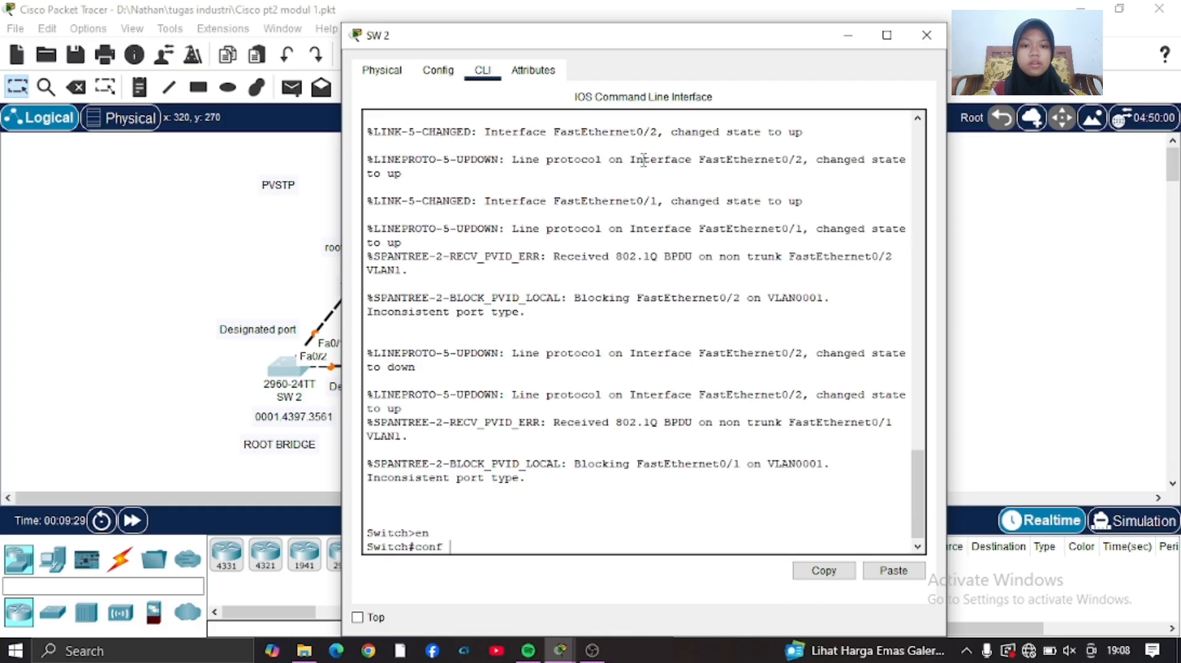
text( t)
key(Return)
text(int r)
key(Tab)
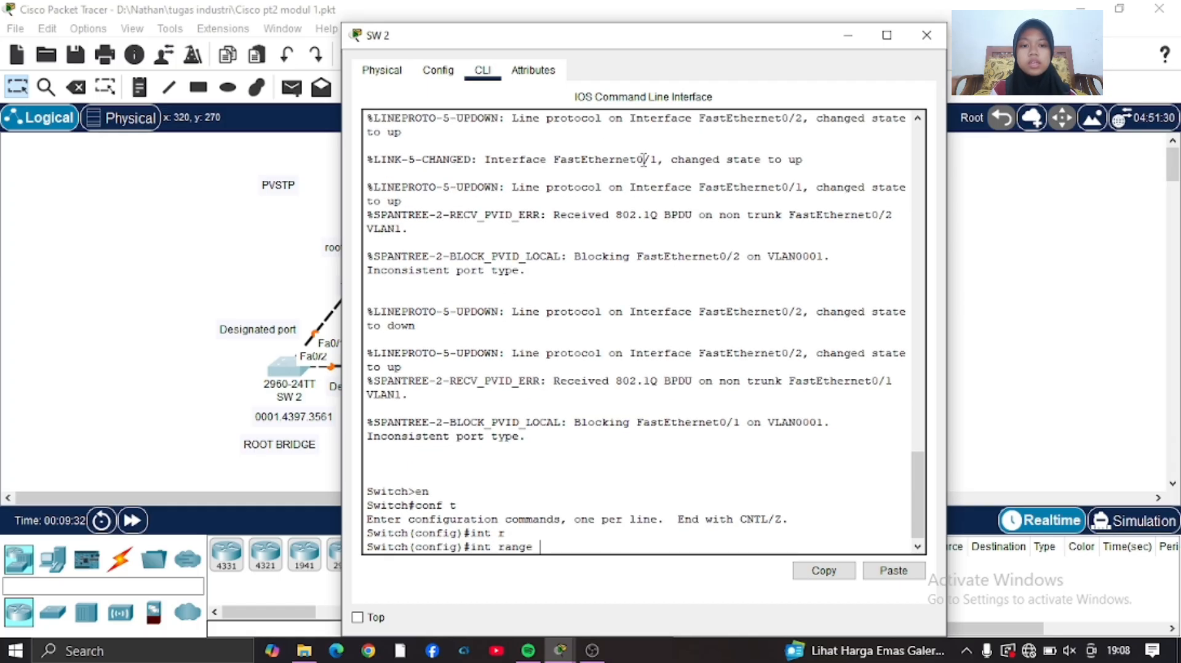
text(fa0-)
key(Return)
Configure the interface range fa0/1-2 on SW 2 with switchport mode trunk.
text(itch(config)#int r)
key(Tab)
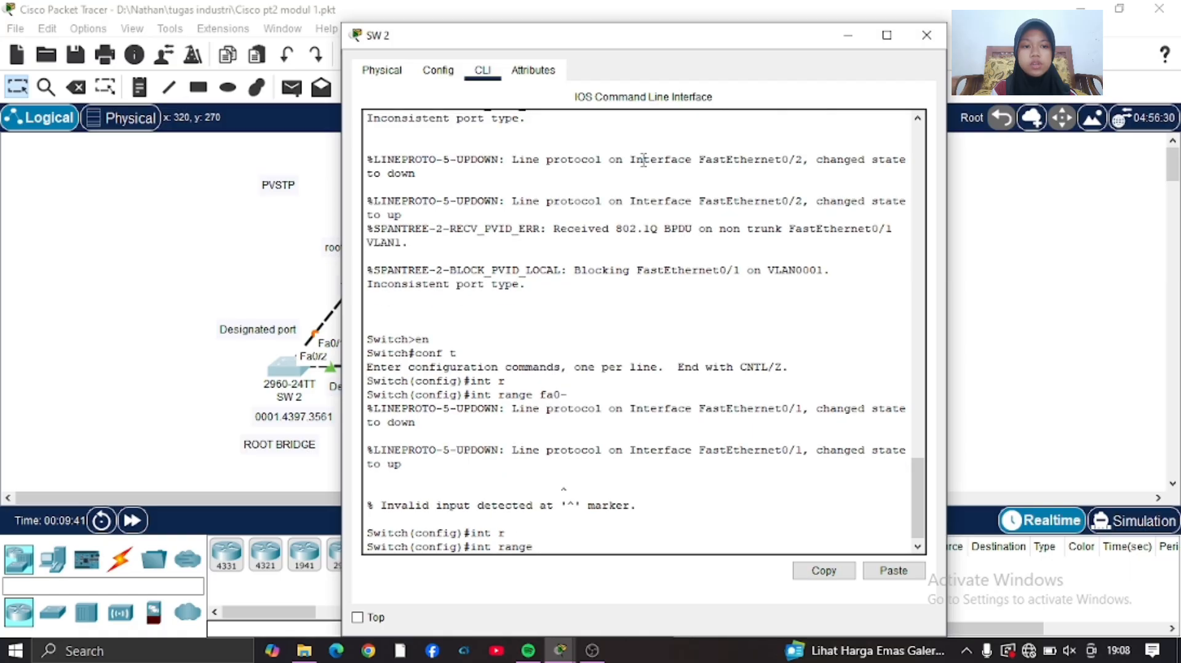
text(fa0/1-2)
key(Return)
text(sw)
key(Tab)
text(m)
key(Tab)
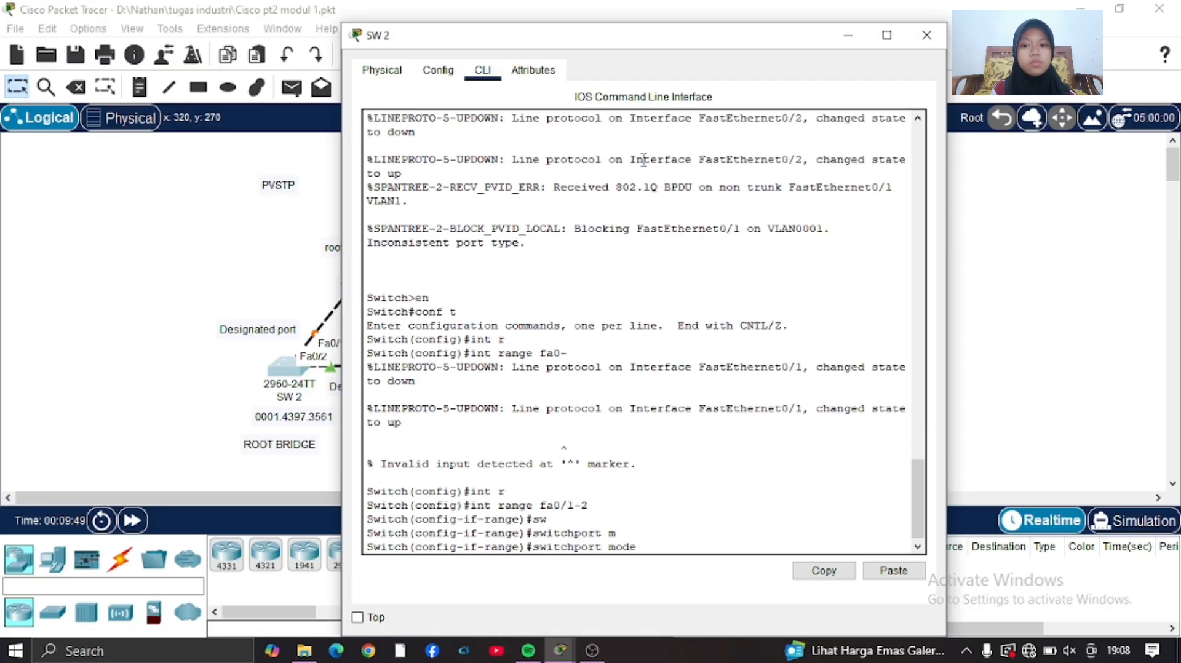
text(t)
key(Tab)
key(Return)
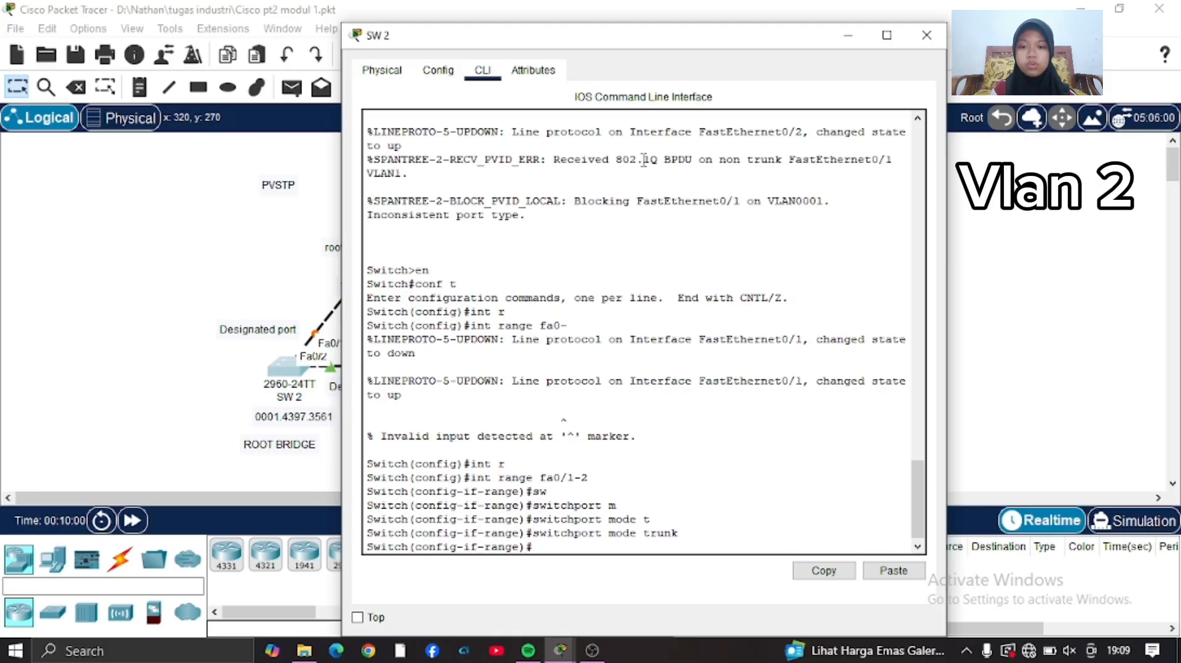
Leave interface configuration on SW 2, create VLAN 2, and return to global configuration mode.
text(ex)
key(Return)
text(vlan 2)
key(Return)
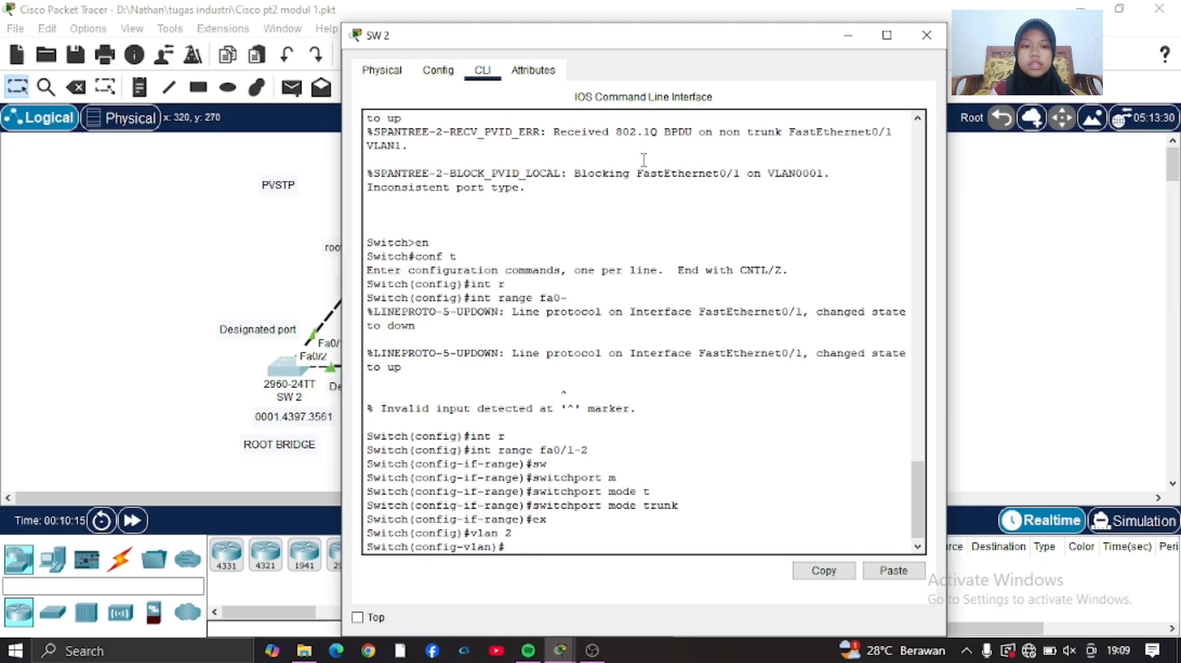
text(ex)
key(Return)
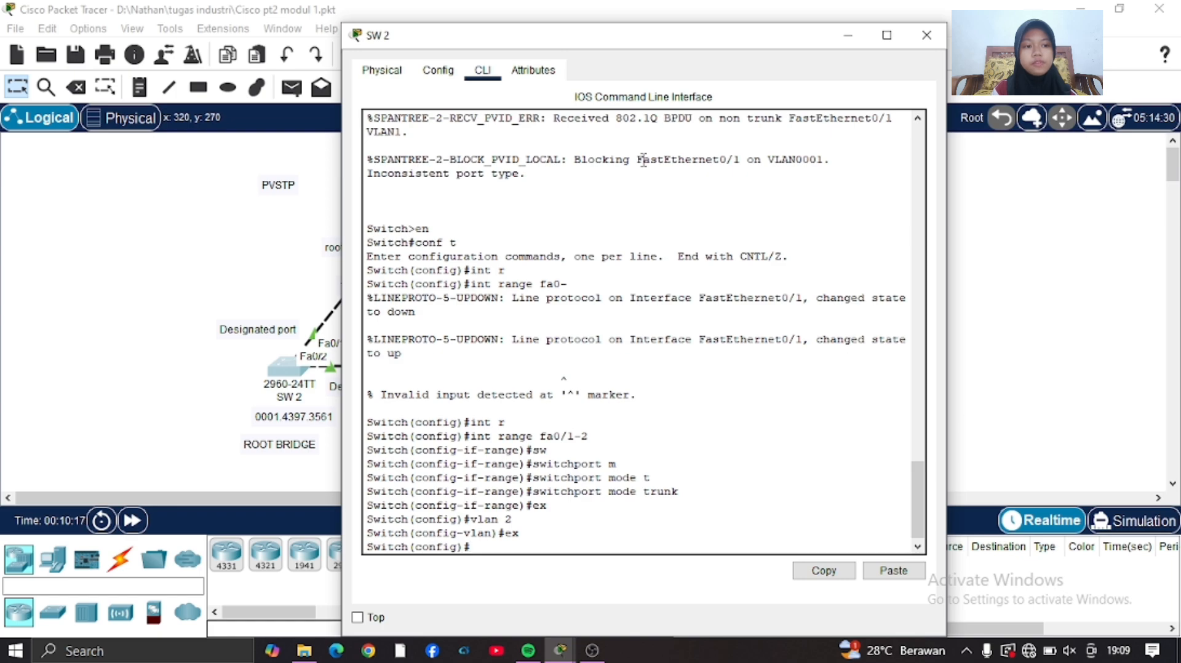
Display the spanning-tree information on SW 2 and examine the VLAN0001 and VLAN0002 sections.
text(d)
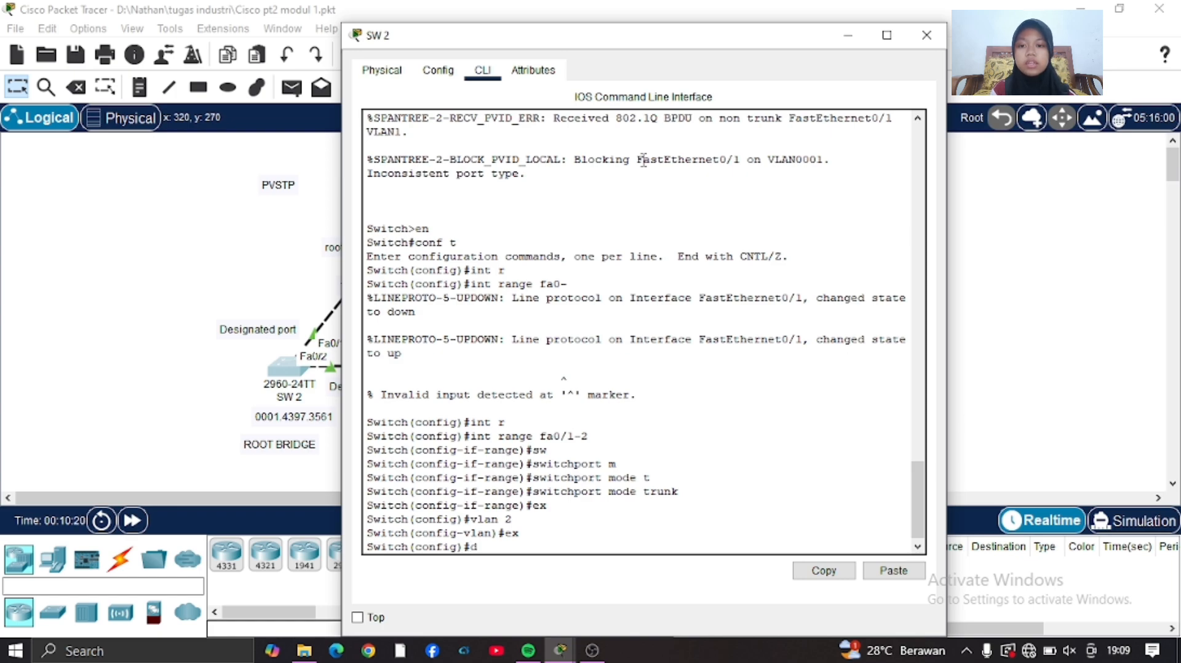
text(o show spa)
key(Tab)
text(n)
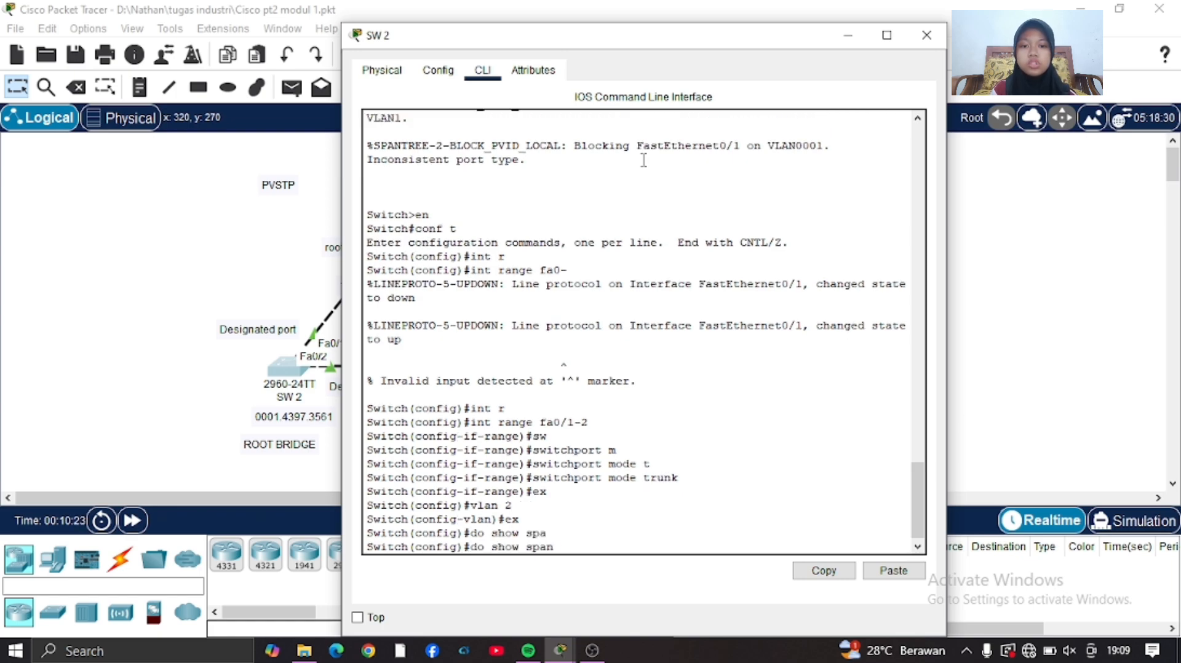
text(ning-tree)
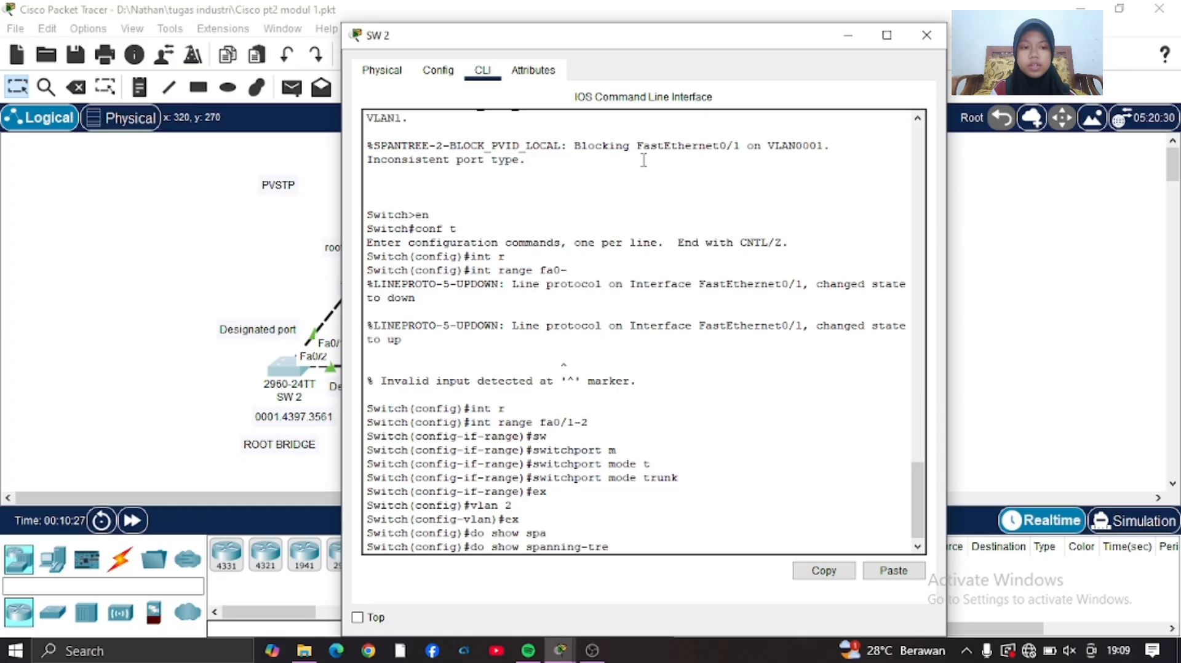
key(Return)
drag(644, 159, 759, 392)
click(745, 419)
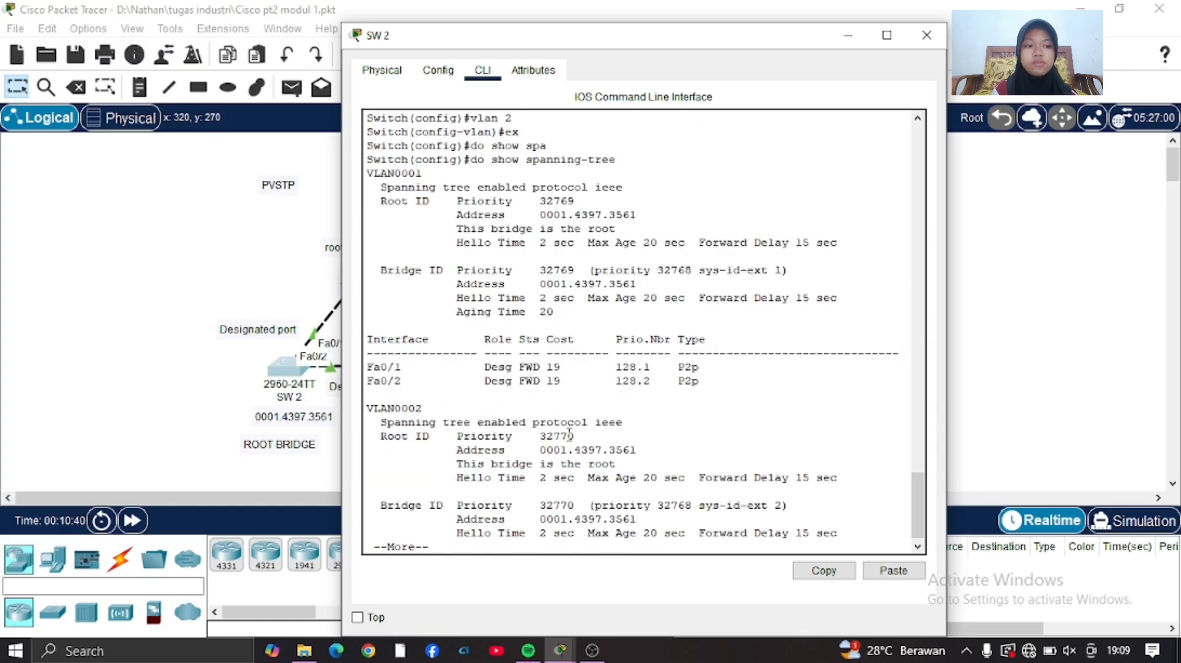
drag(368, 406, 755, 404)
click(754, 403)
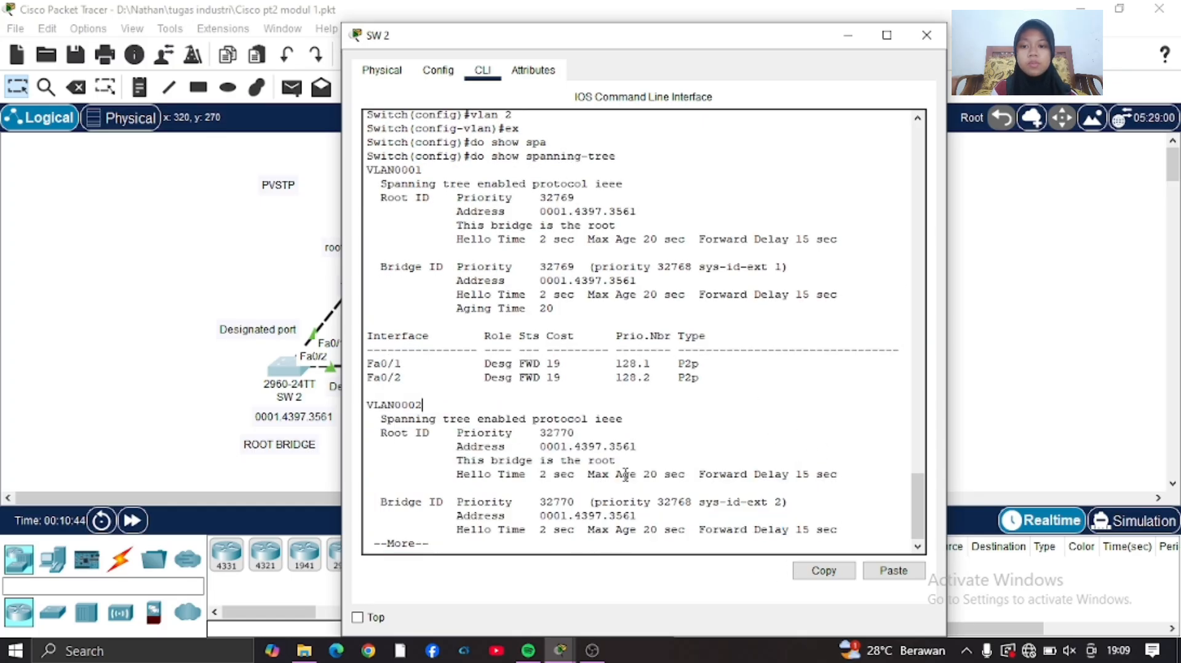
key(space)
drag(367, 310, 769, 303)
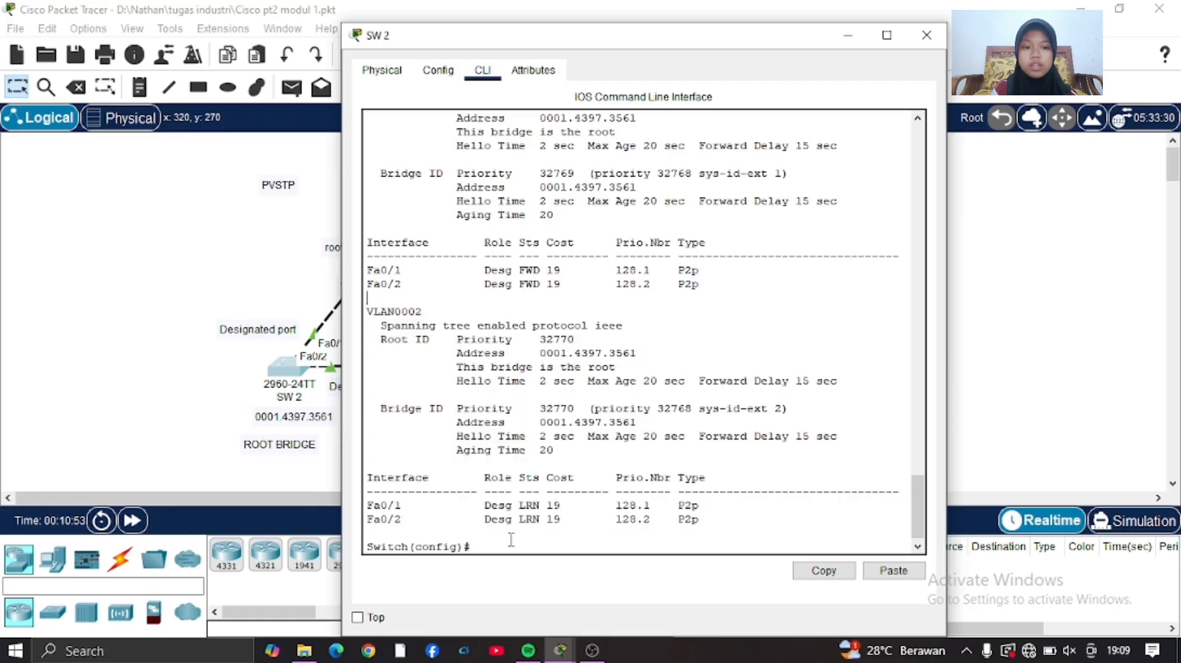
Display the brief VLAN listing on SW 2 with do show vlan brief.
click(524, 547)
text(do show)
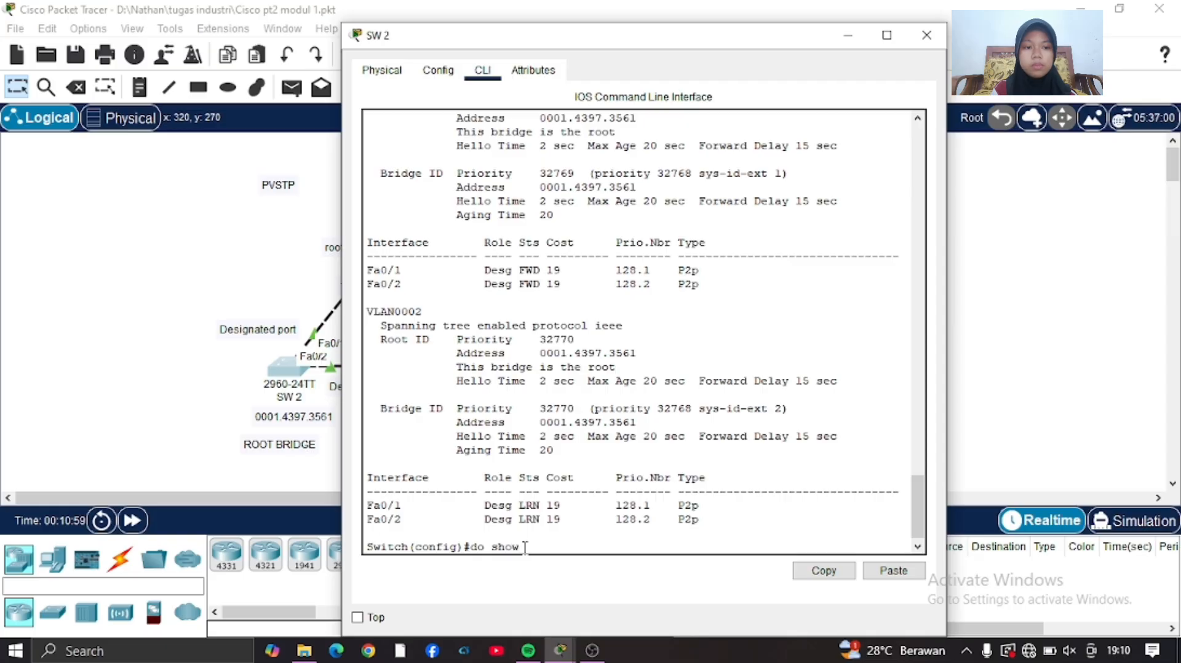
text( vlan b)
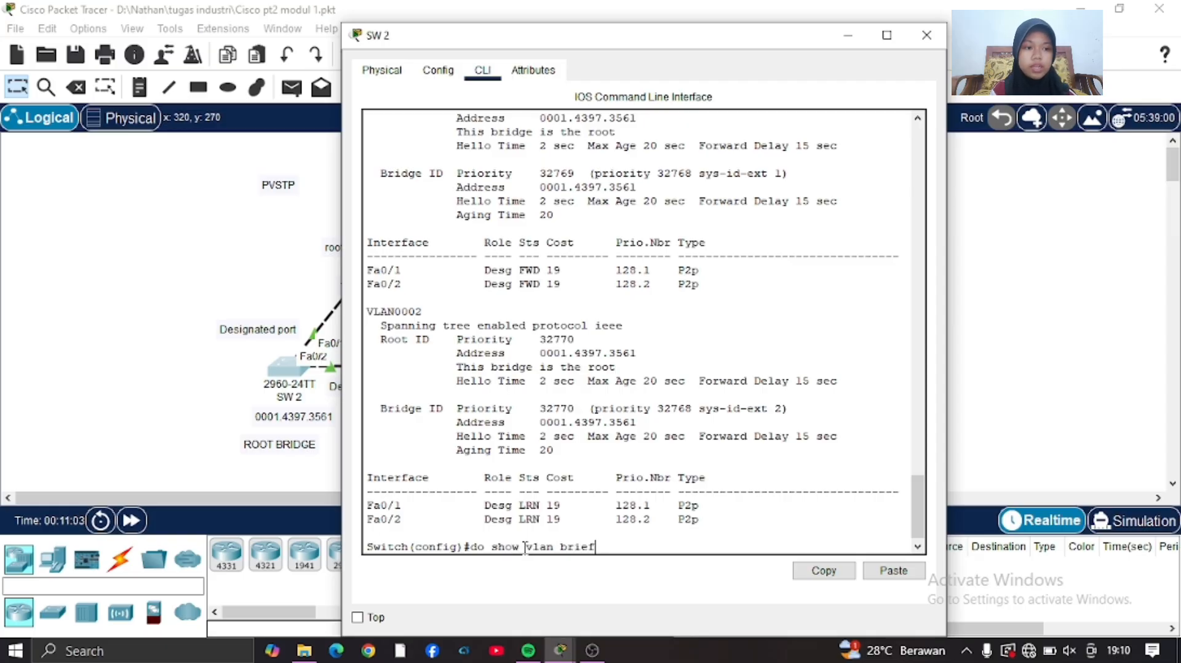
text(rief)
key(Return)
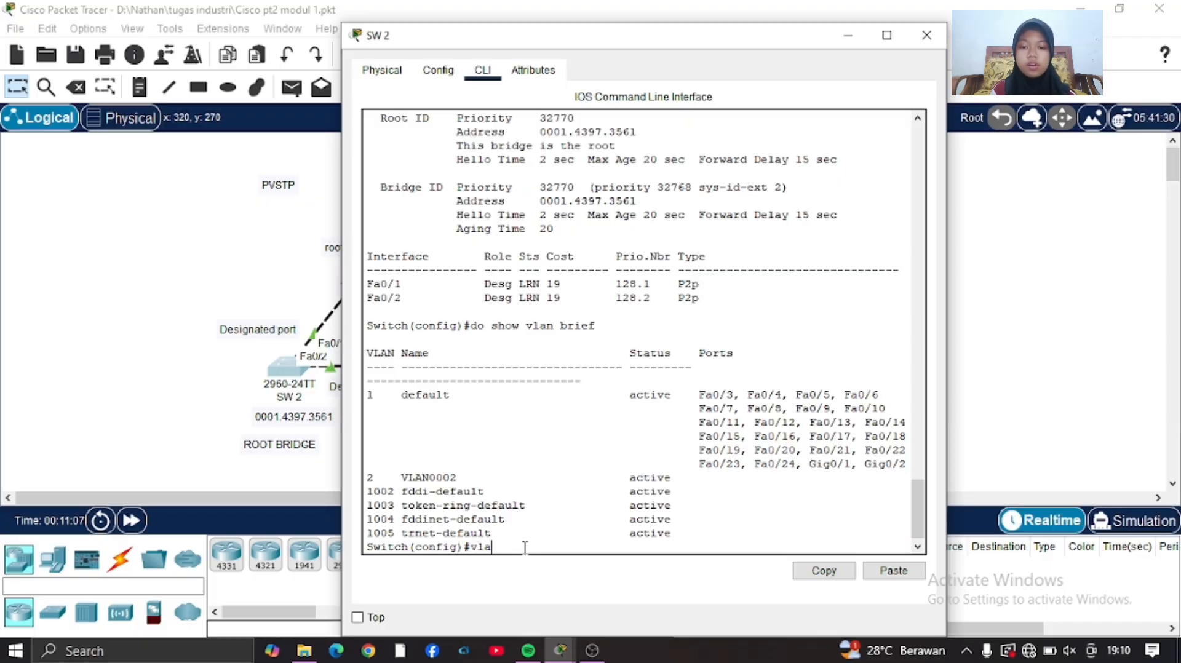
Create VLAN 3 on SW 2 and return to global configuration mode.
text(vlan 3)
key(Return)
text(ex)
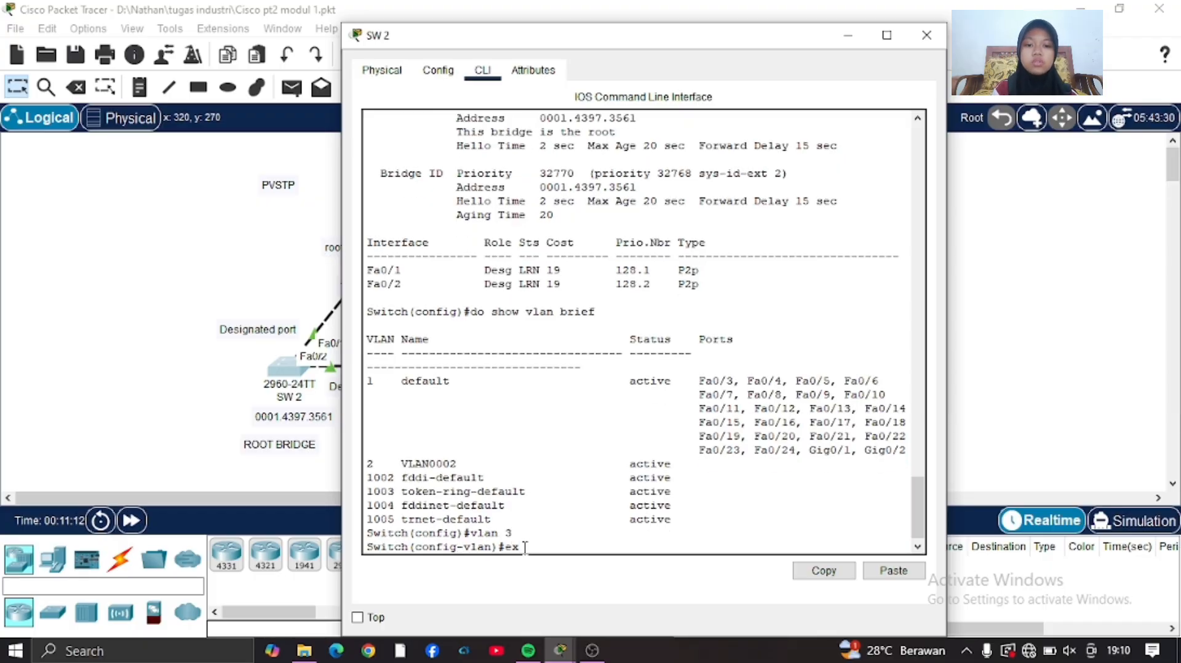
key(Return)
Show the brief VLAN listing on SW 2 again and check the VLAN 3 entry.
key(Up)
key(Up)
key(Up)
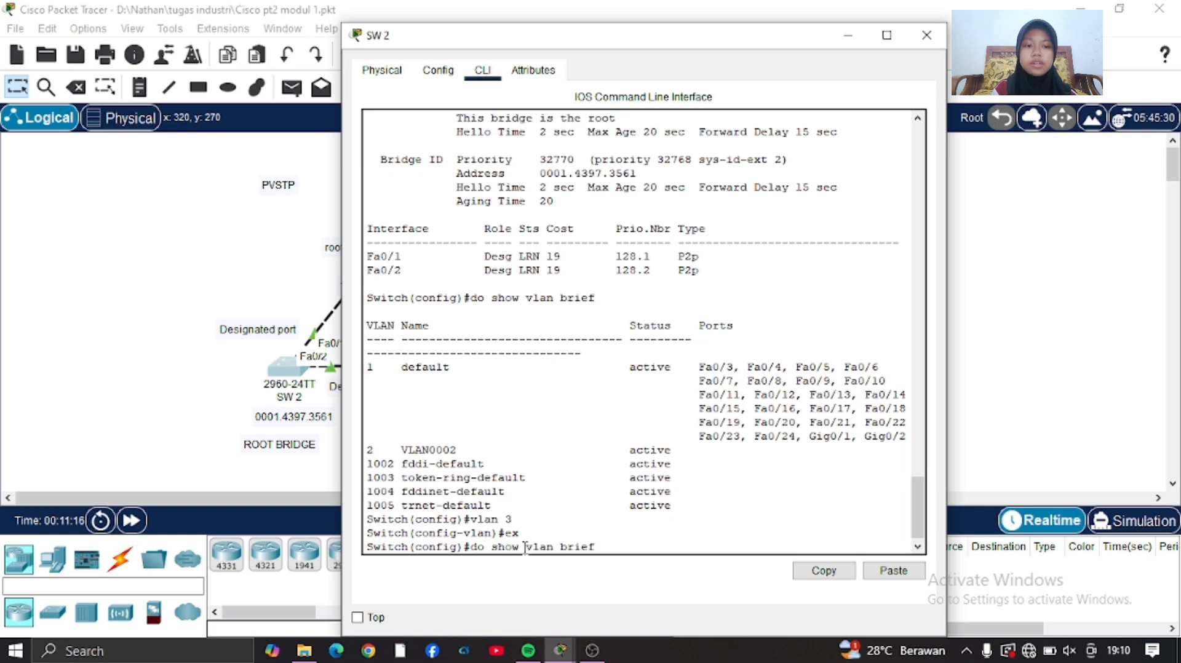
key(Return)
drag(367, 478, 698, 476)
click(610, 547)
Rerun do show spanning-tree on SW 2 and page through to the VLAN0003 section.
key(Up)
key(Up)
key(Up)
key(Up)
key(Up)
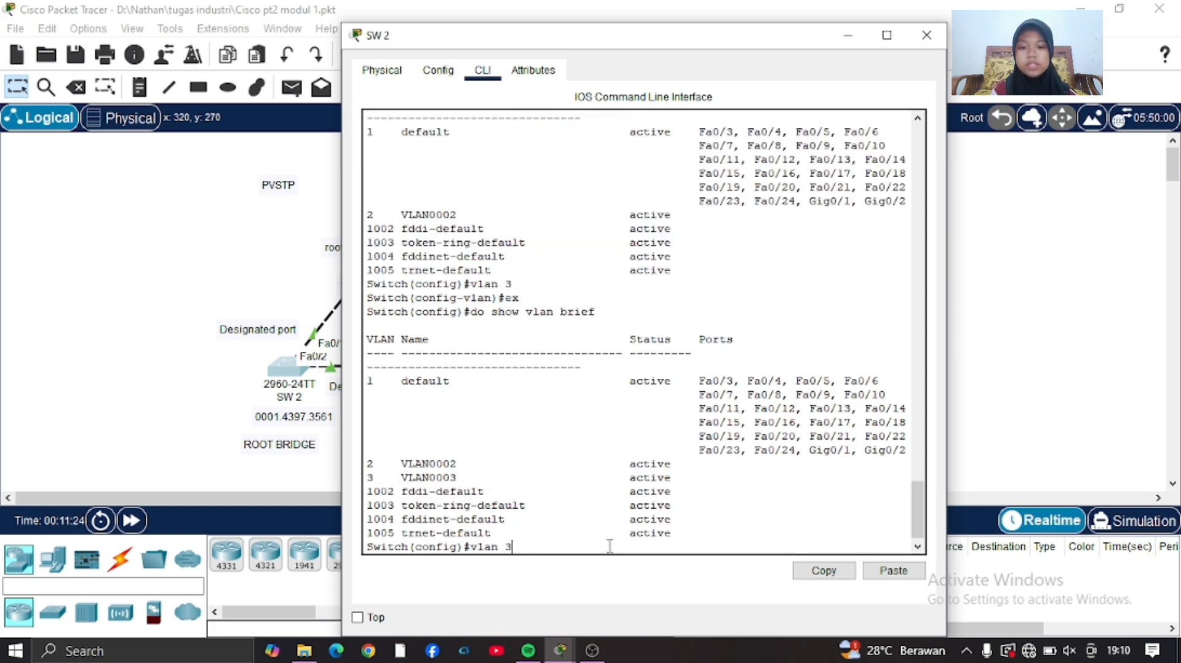
key(Return)
key(space)
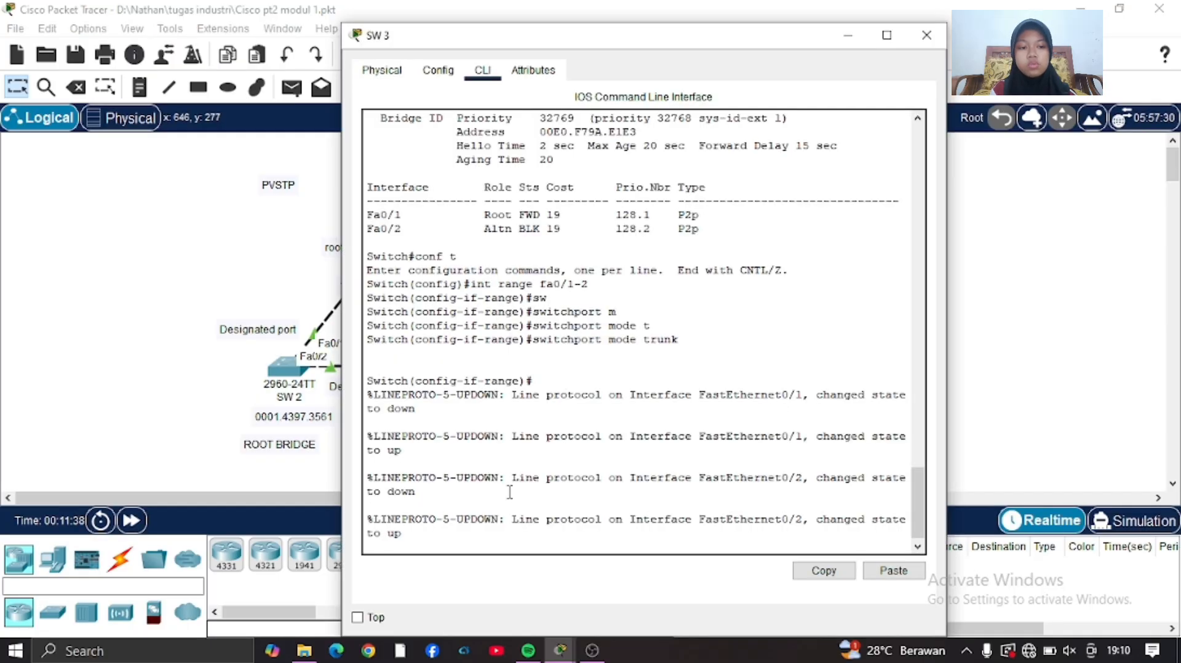
Switch to the command line of SW 3 and leave its interface range configuration.
key(Return)
text(ex)
key(Return)
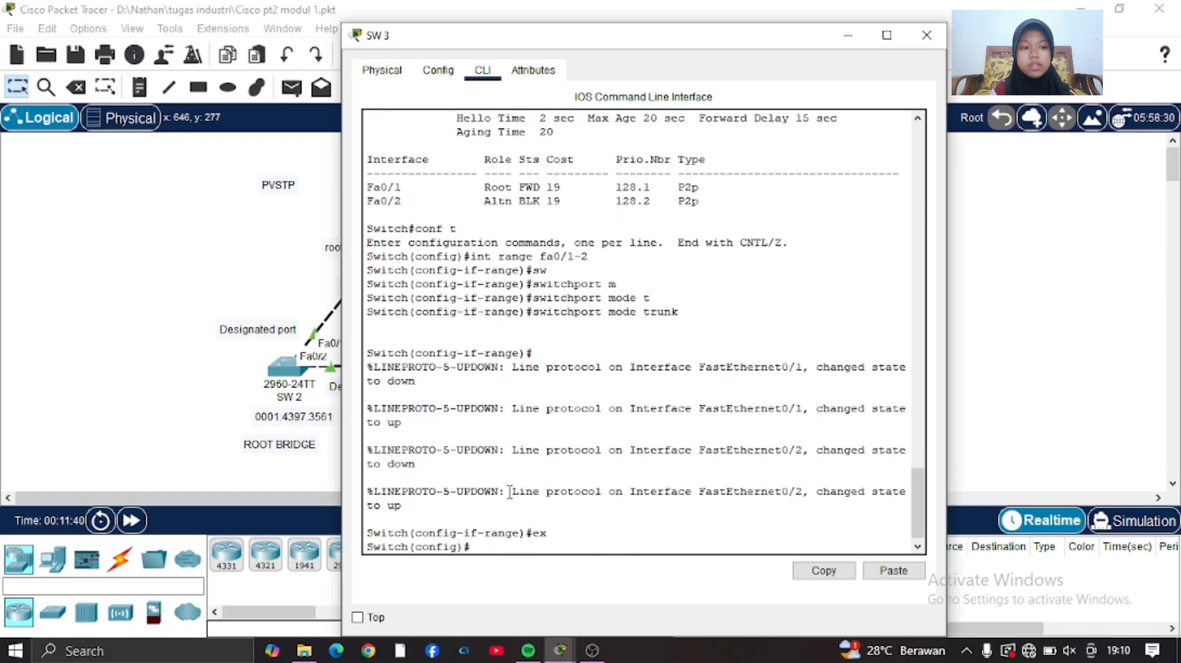
Display the spanning tree on SW 3, examine the VLAN0001 to VLAN0003 sections, and return to the topology.
text(do show spanning)
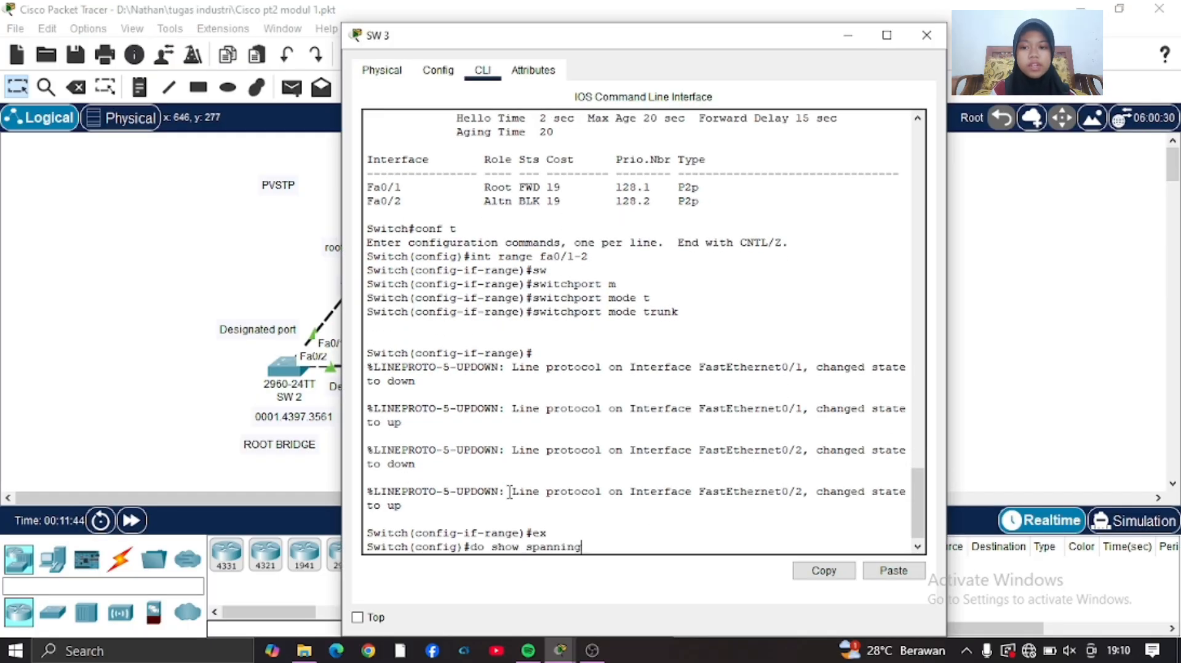
text(-tree)
key(Return)
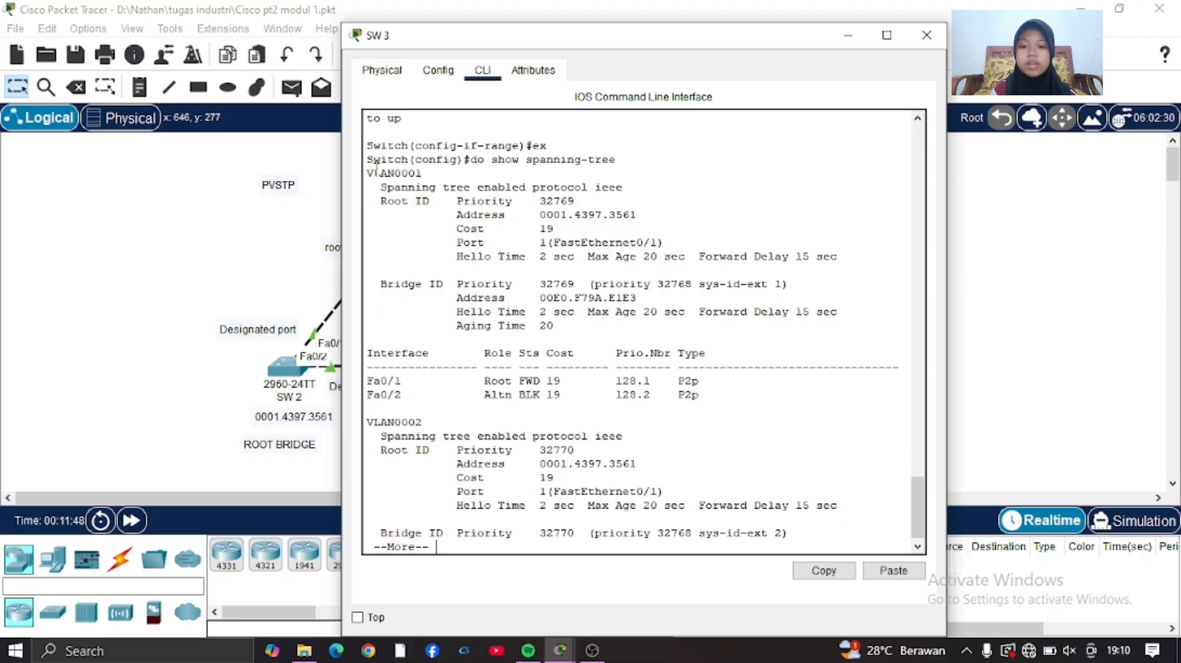
drag(367, 173, 765, 443)
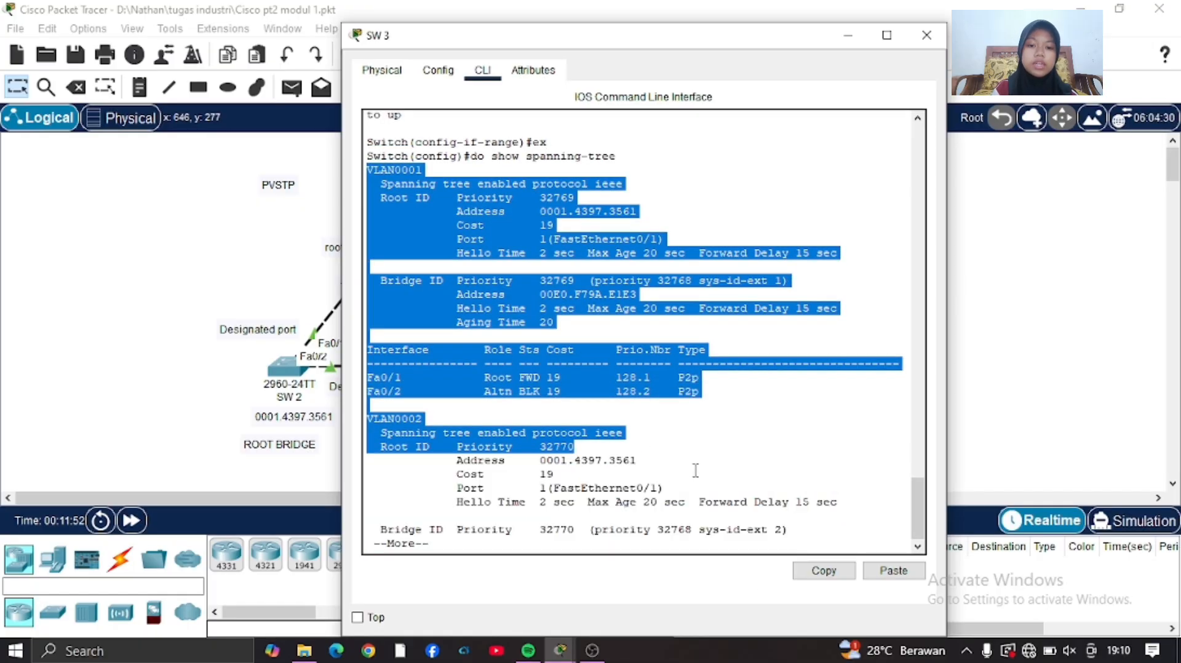
click(637, 518)
key(space)
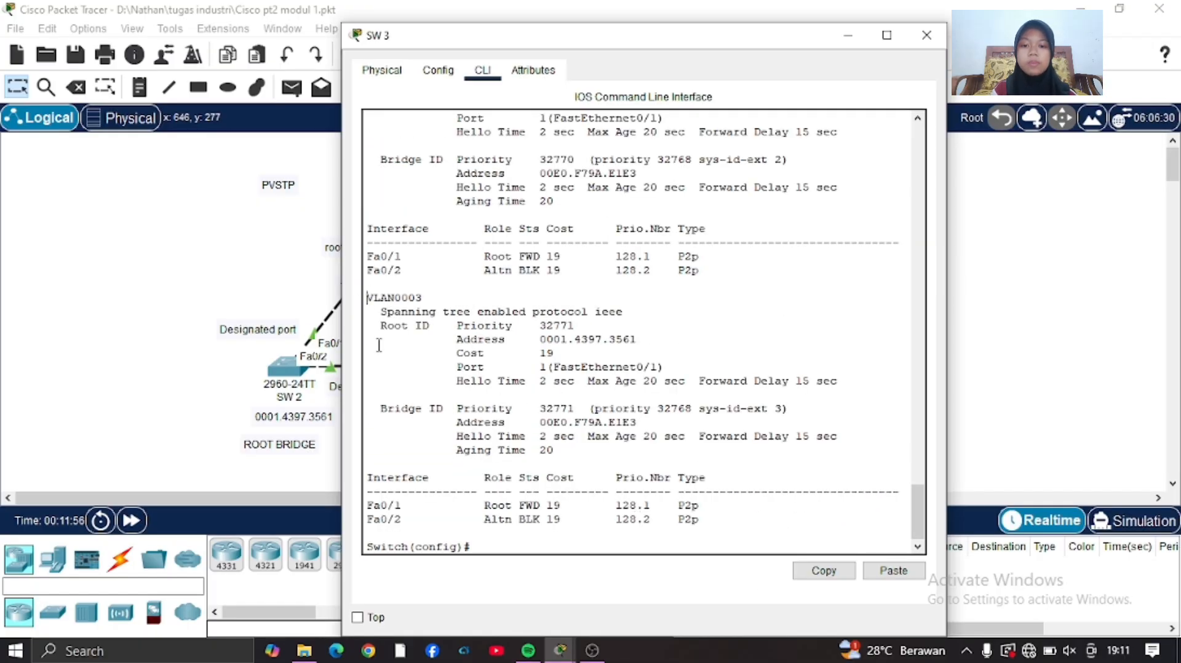
drag(367, 294, 801, 518)
click(999, 370)
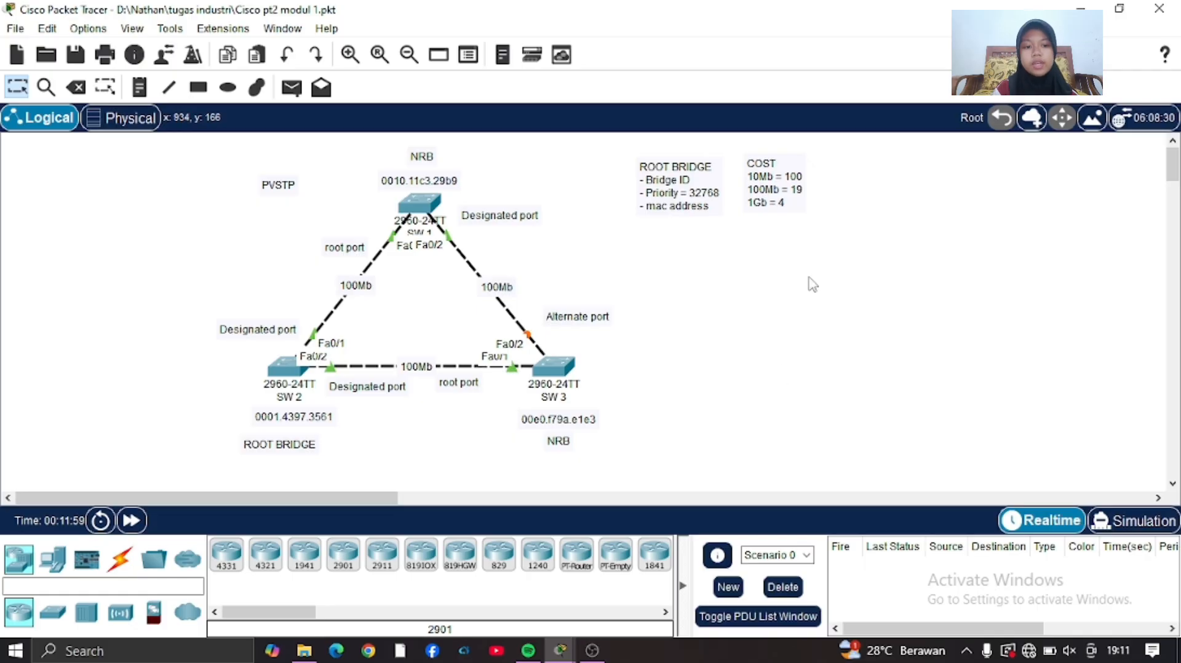
Shift the PVSTP label slightly and place two PCs, one above the other, beside SW 2.
drag(285, 192, 300, 204)
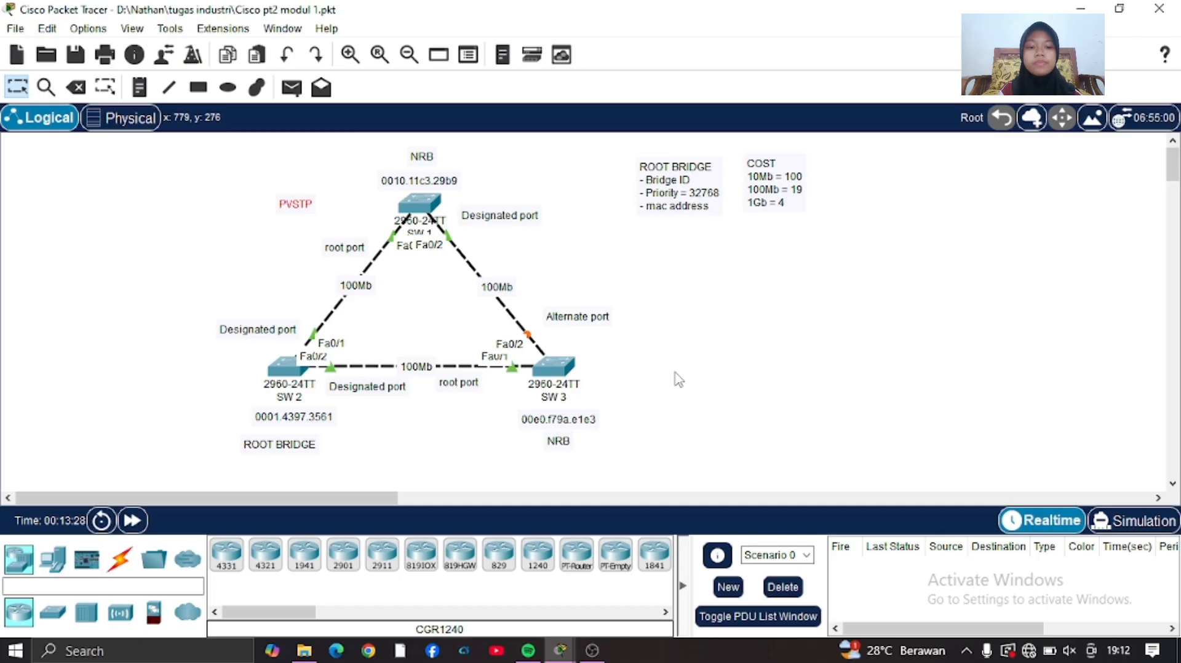
click(52, 560)
click(224, 557)
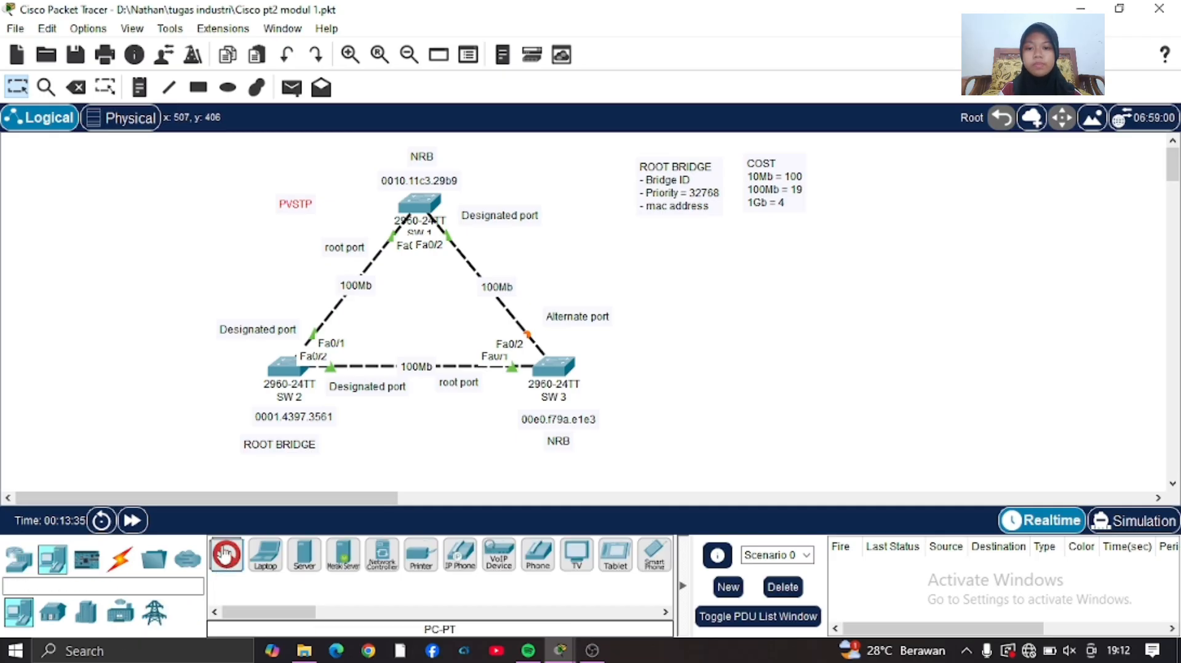
click(189, 332)
click(193, 427)
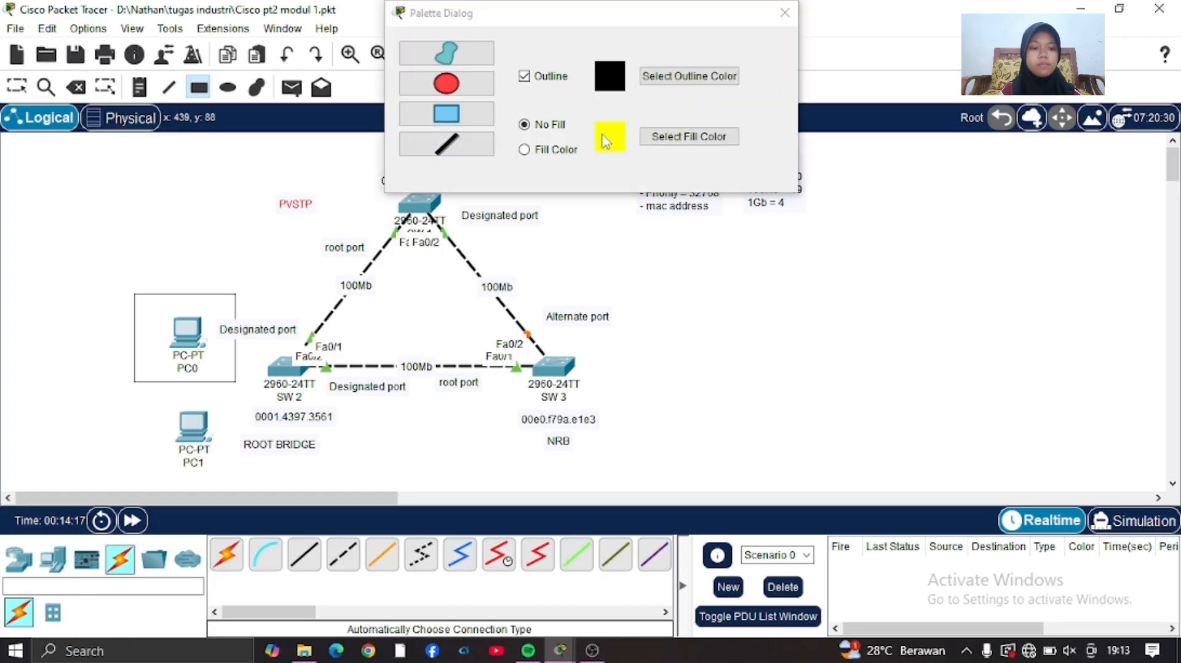
Draw a yellow-filled rectangle with a black outline around PC0 and close the drawing palette.
click(524, 150)
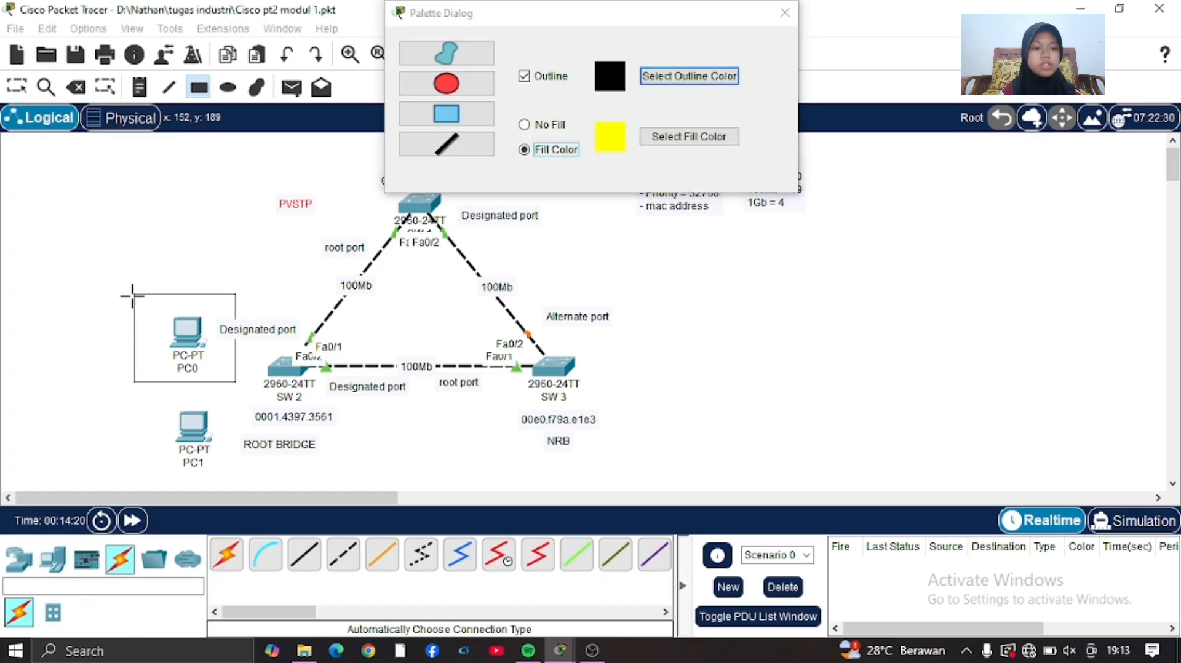
drag(131, 295, 239, 389)
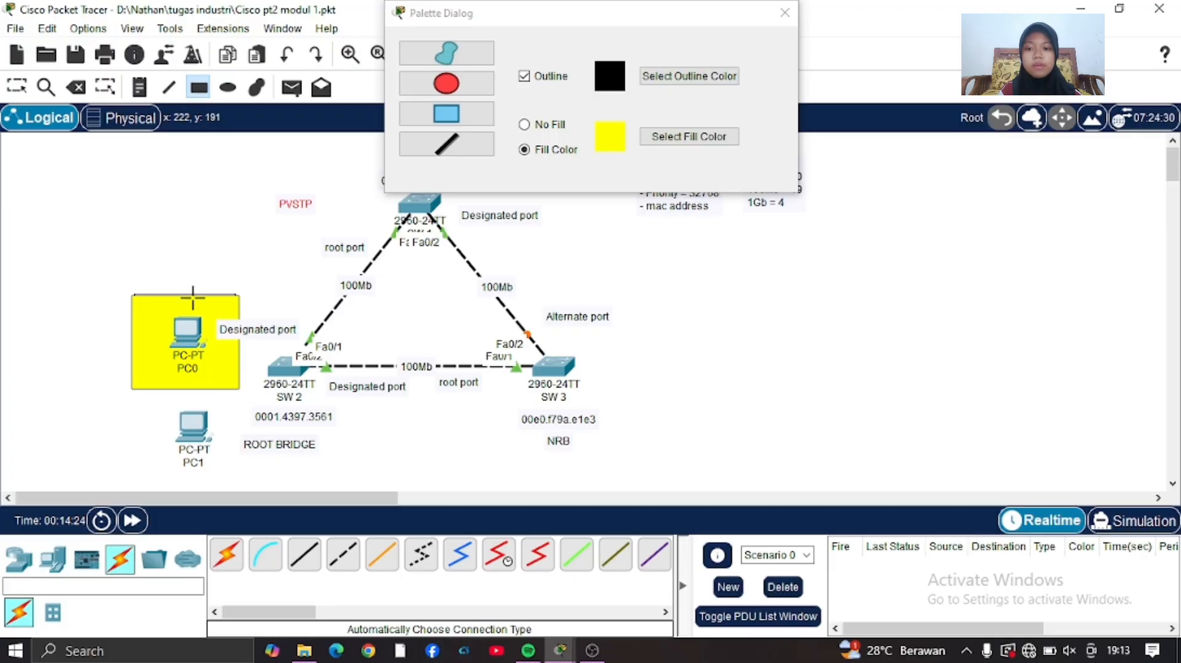
click(782, 13)
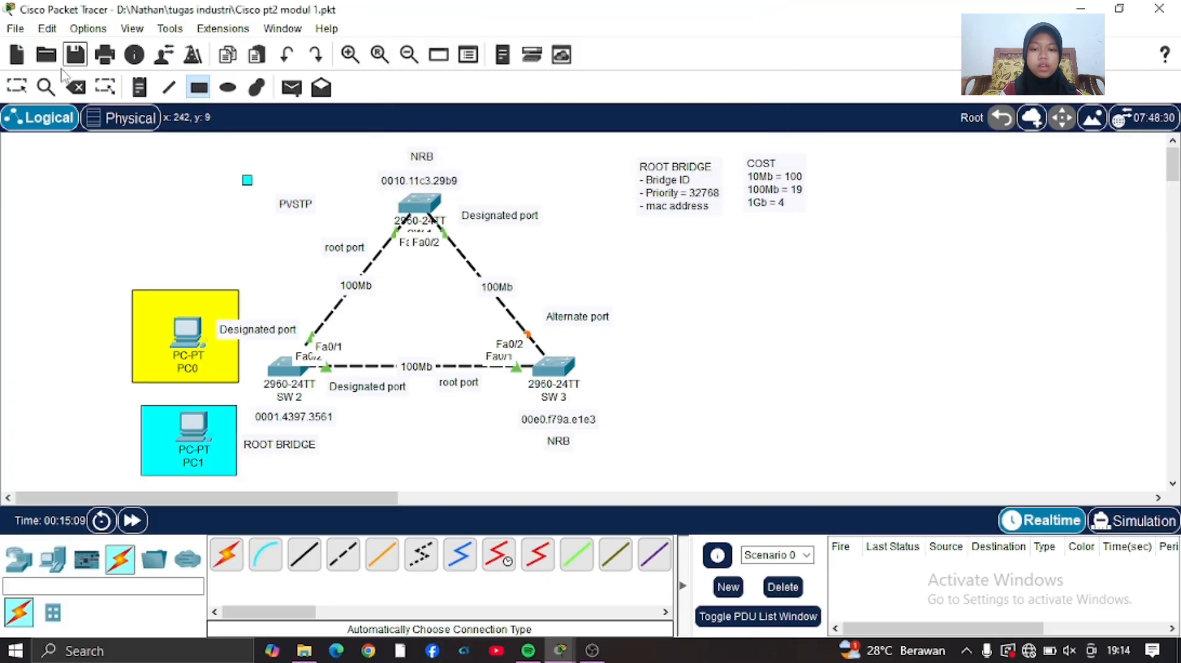
Delete the small stray cyan rectangle above the PVSTP label.
key(Delete)
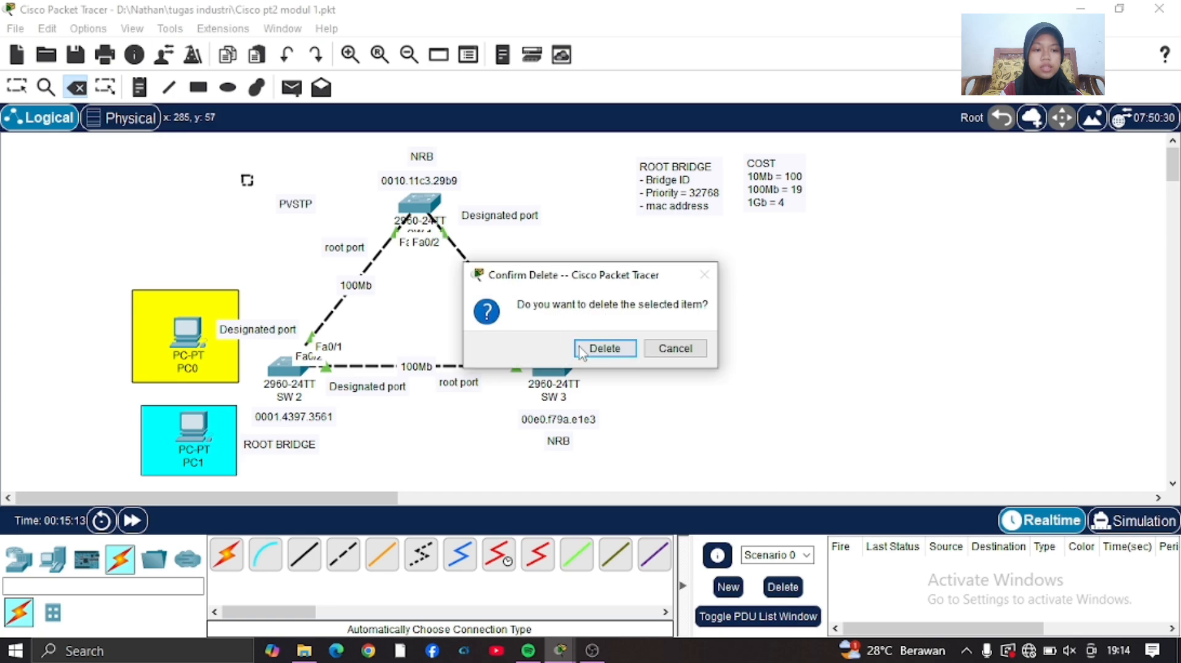
click(600, 348)
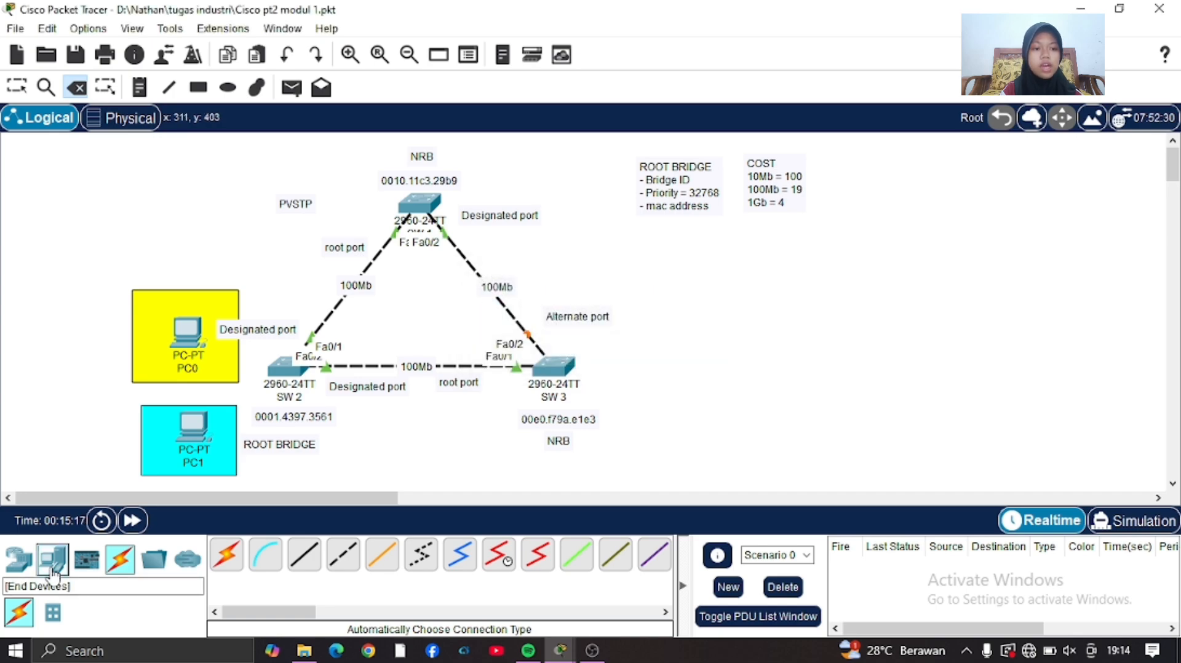
Place two more PCs in the workspace near SW 1.
click(53, 558)
ctrl+click(227, 555)
click(324, 182)
click(376, 236)
Move the PVSTP label away from SW 1 and rearrange PC2 and PC3 diagonally beside the switch.
click(16, 88)
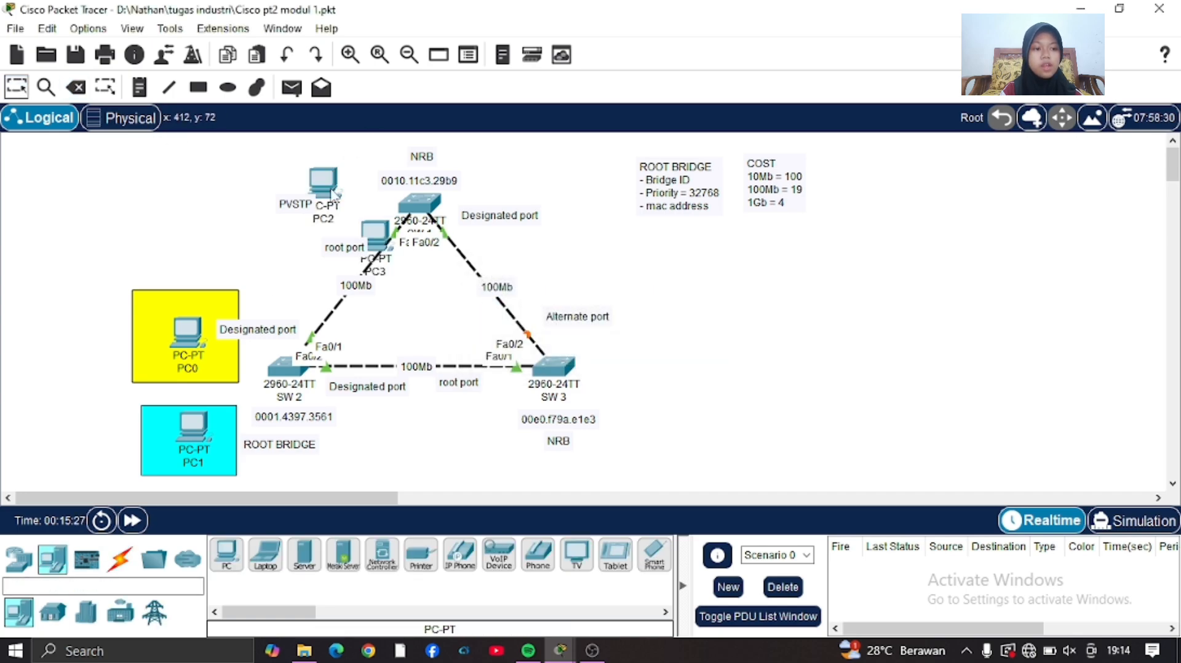
drag(332, 192, 239, 170)
drag(310, 236, 300, 232)
drag(374, 234, 348, 160)
Draw a cyan-filled rectangle around PC2 and a yellow-filled one (#ffff00) around PC3.
click(198, 87)
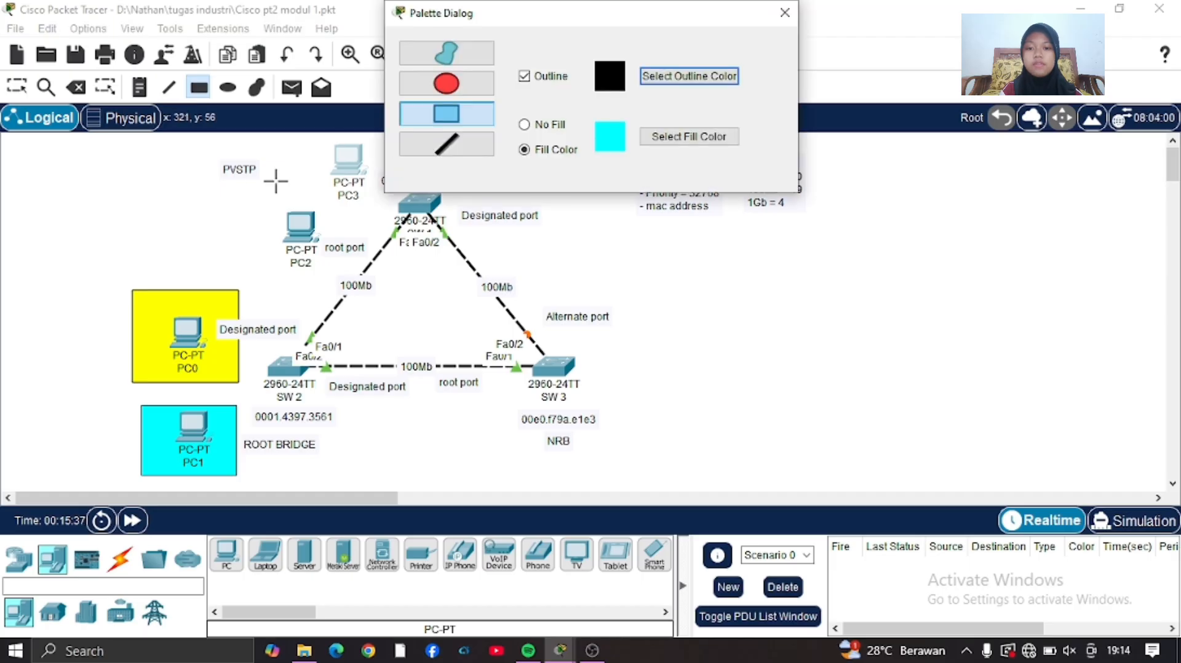
drag(258, 184, 330, 273)
click(654, 137)
click(556, 249)
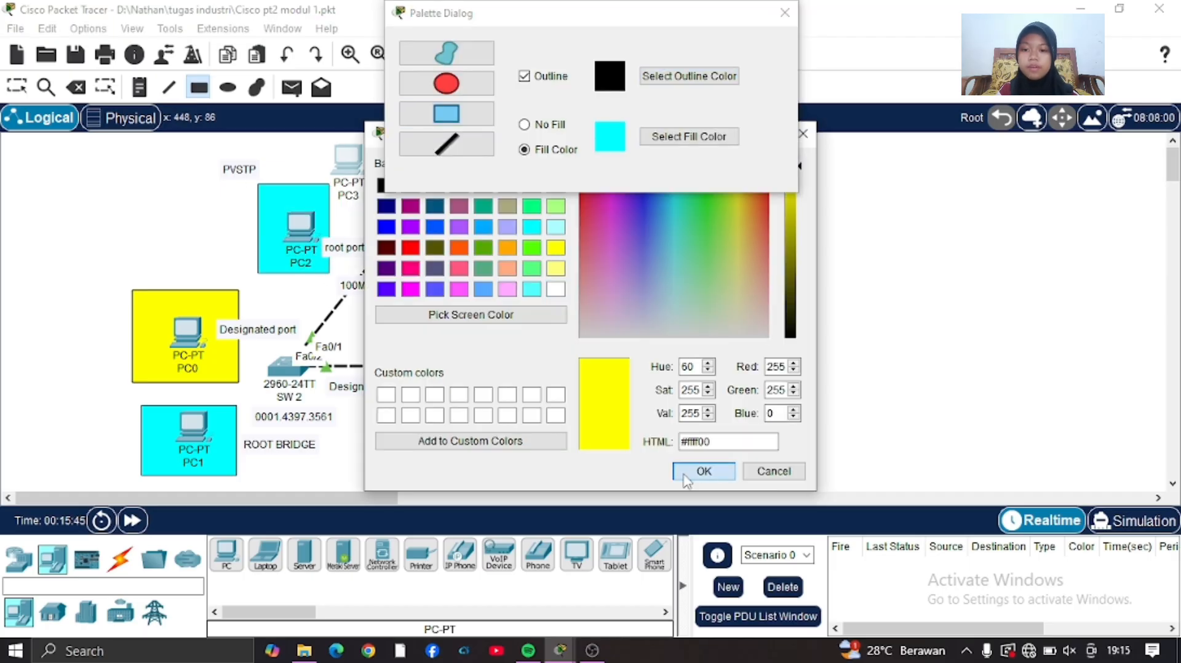
click(704, 471)
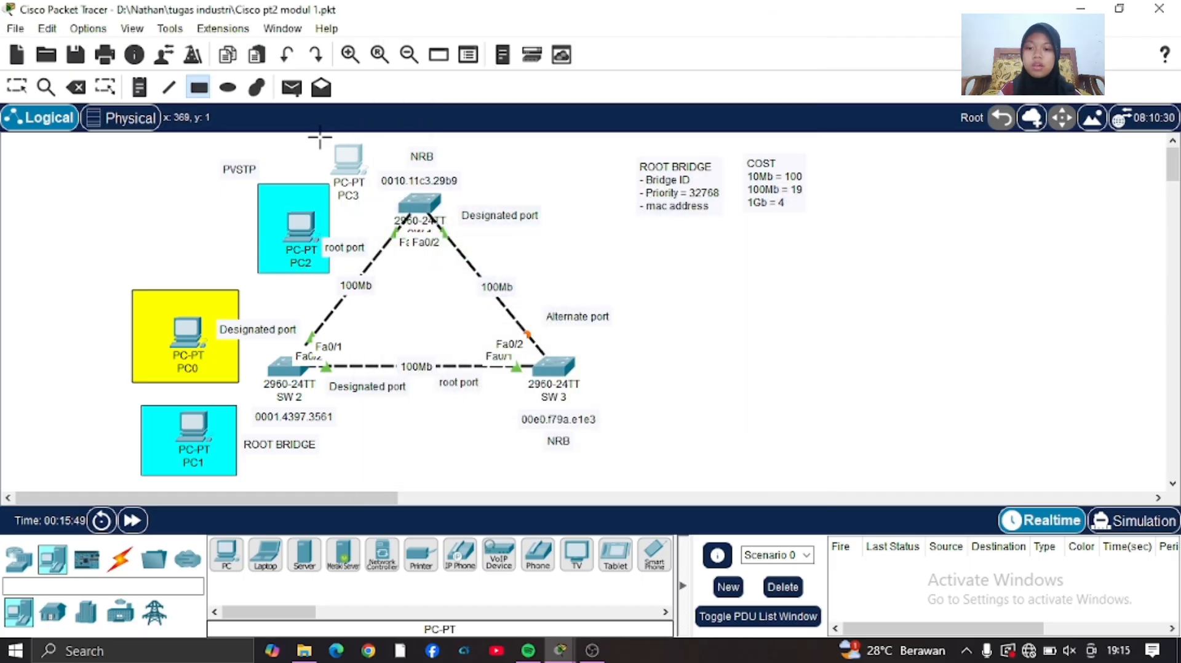
drag(319, 140, 398, 205)
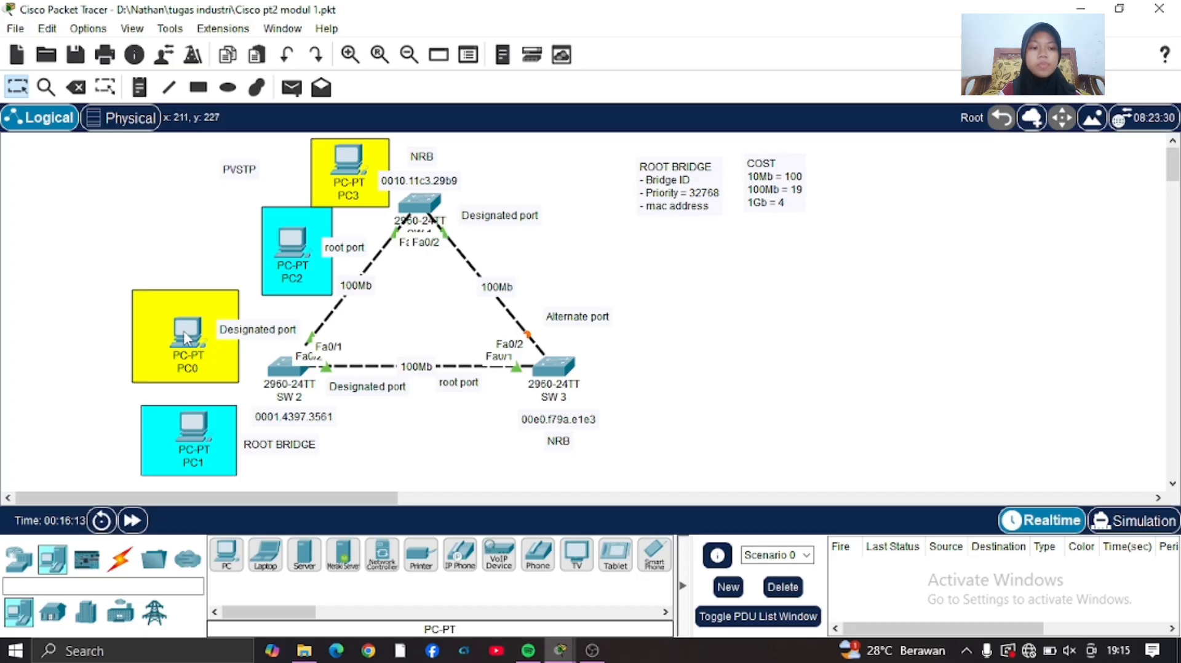
Move the NRB label of SW 3 beside the switch and place its MAC address label directly beneath the switch.
mouse_move(186, 338)
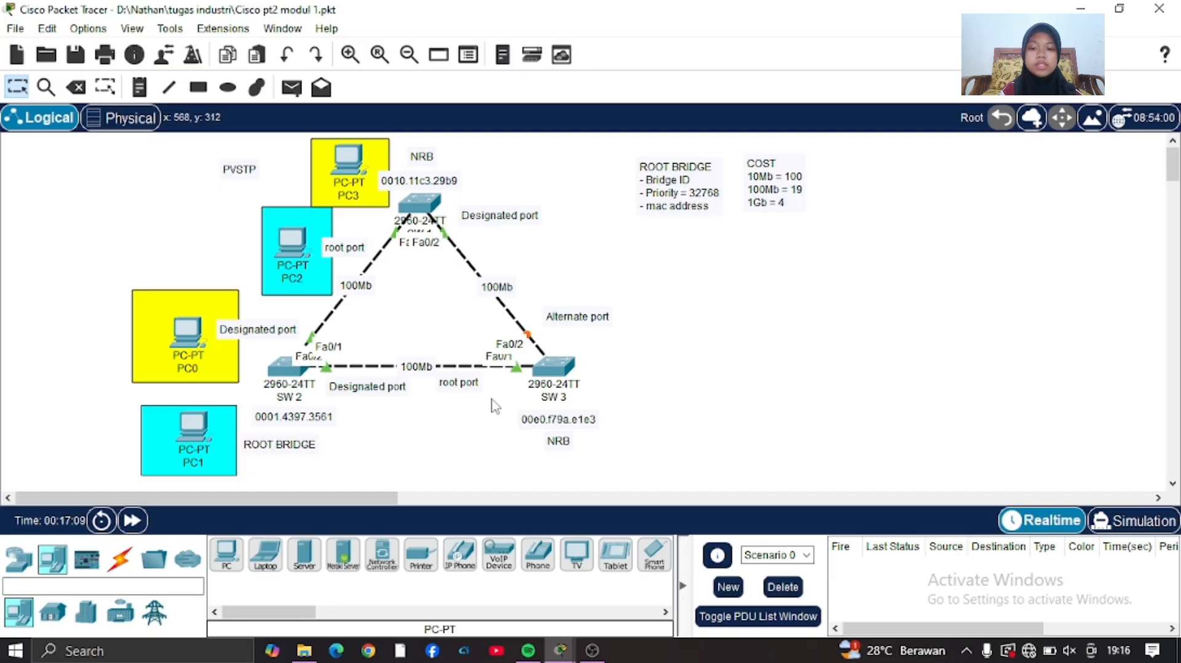
drag(587, 420, 665, 388)
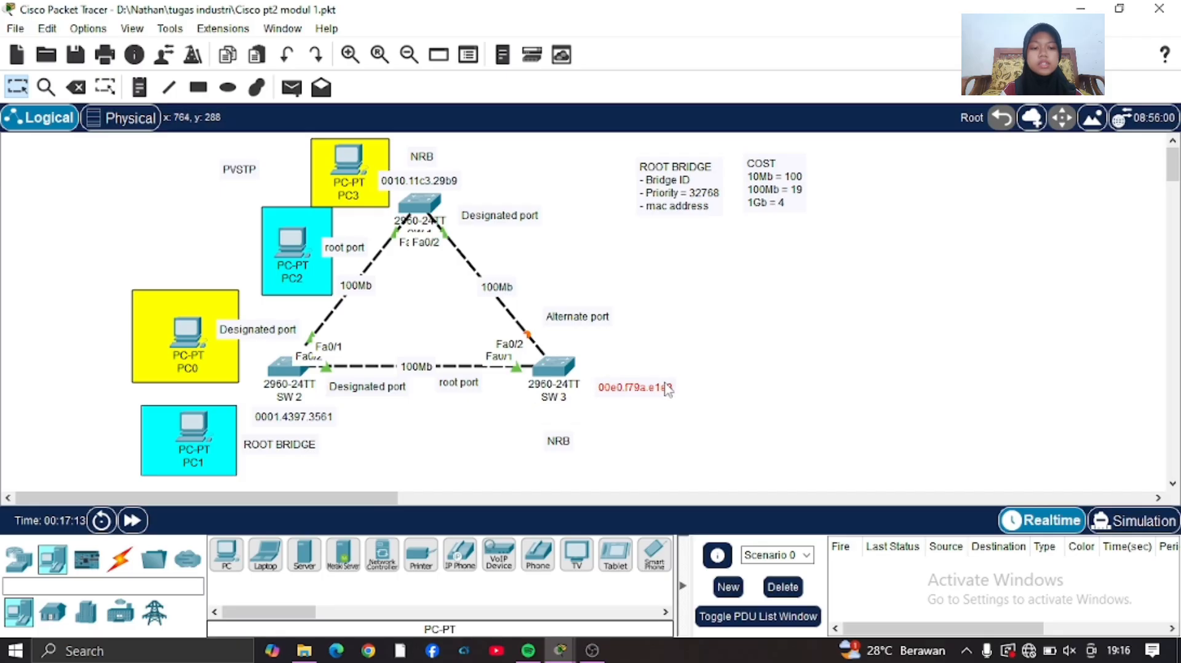
drag(559, 441, 649, 411)
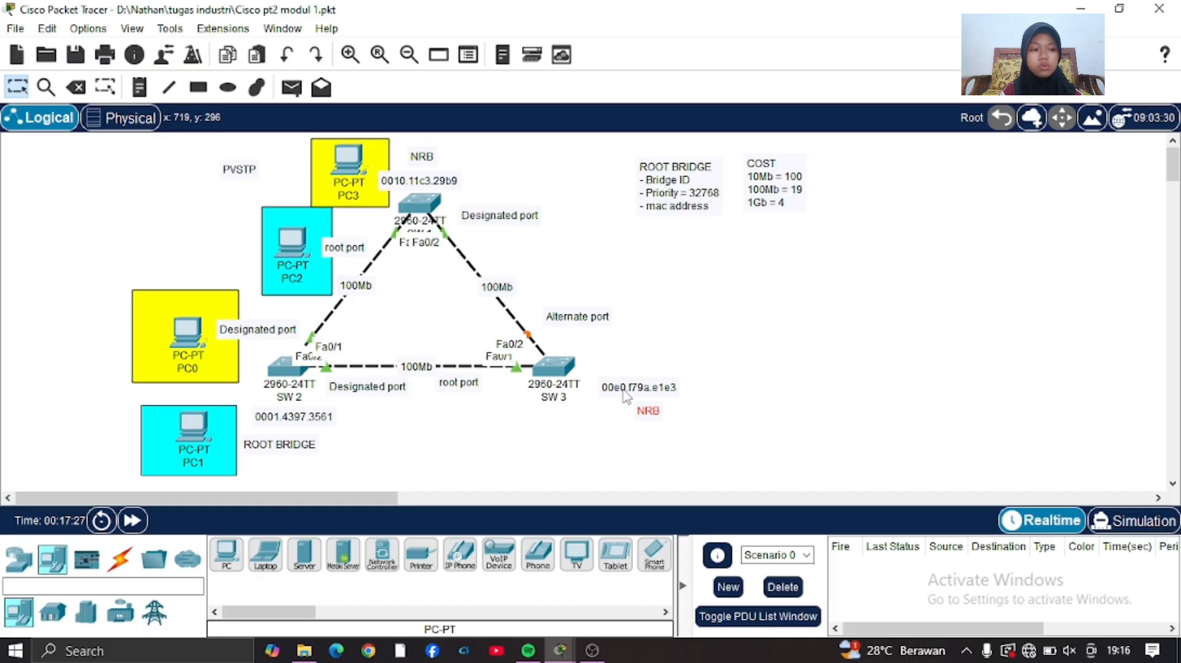
drag(625, 397, 540, 426)
Move the ROOT BRIDGE, Alternate port, both NRB and SW 1's Designated port labels to the blank area beside the topology.
drag(316, 442, 961, 258)
drag(656, 413, 958, 322)
drag(595, 314, 884, 294)
drag(502, 215, 934, 382)
drag(423, 156, 881, 319)
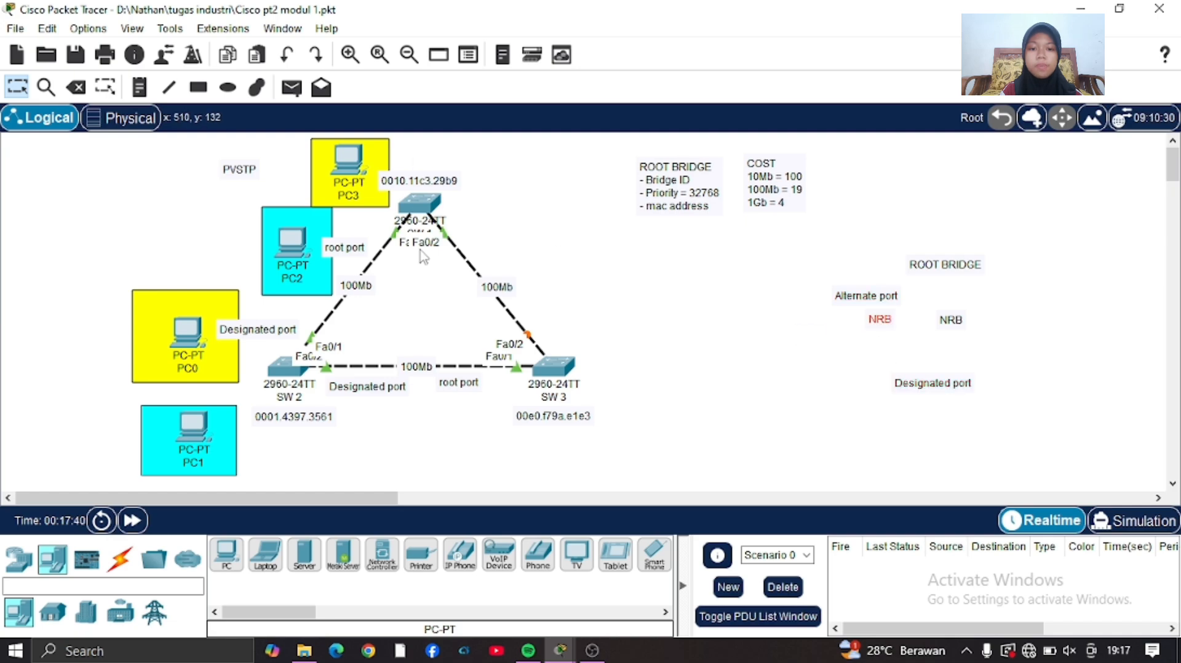
Move the remaining root port and Designated port labels from the switch links to the blank area beside the topology.
drag(345, 247, 834, 269)
drag(613, 314, 353, 298)
drag(258, 330, 824, 234)
drag(451, 373, 321, 399)
mouse_move(443, 448)
mouse_down()
mouse_move(393, 399)
mouse_move(850, 339)
mouse_up()
drag(459, 383, 892, 192)
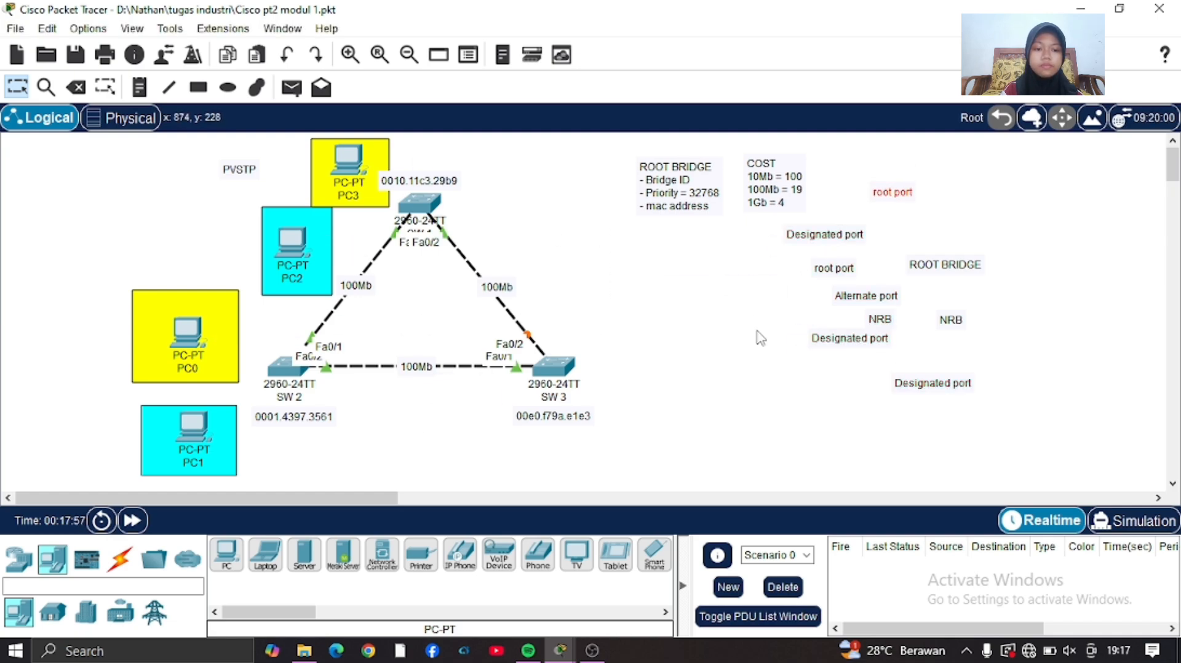
Set the VLAN 2 spanning-tree priority on SW 3 to 24576 and fast-forward the network time.
click(757, 332)
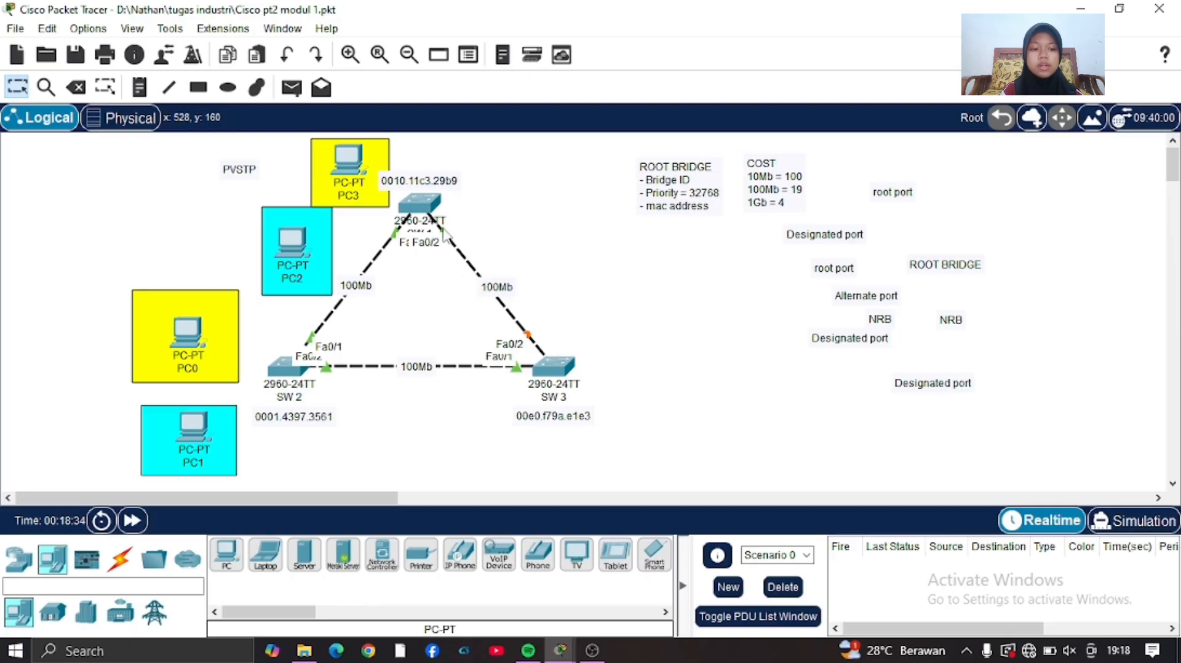
click(552, 372)
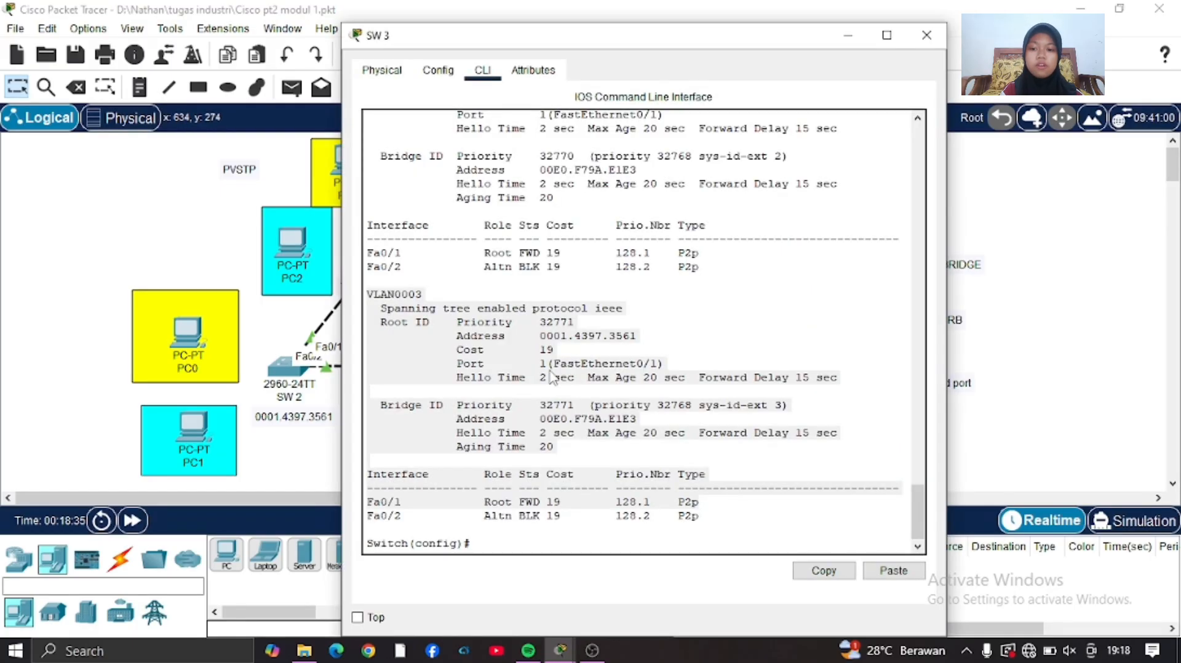
click(508, 539)
text(spa)
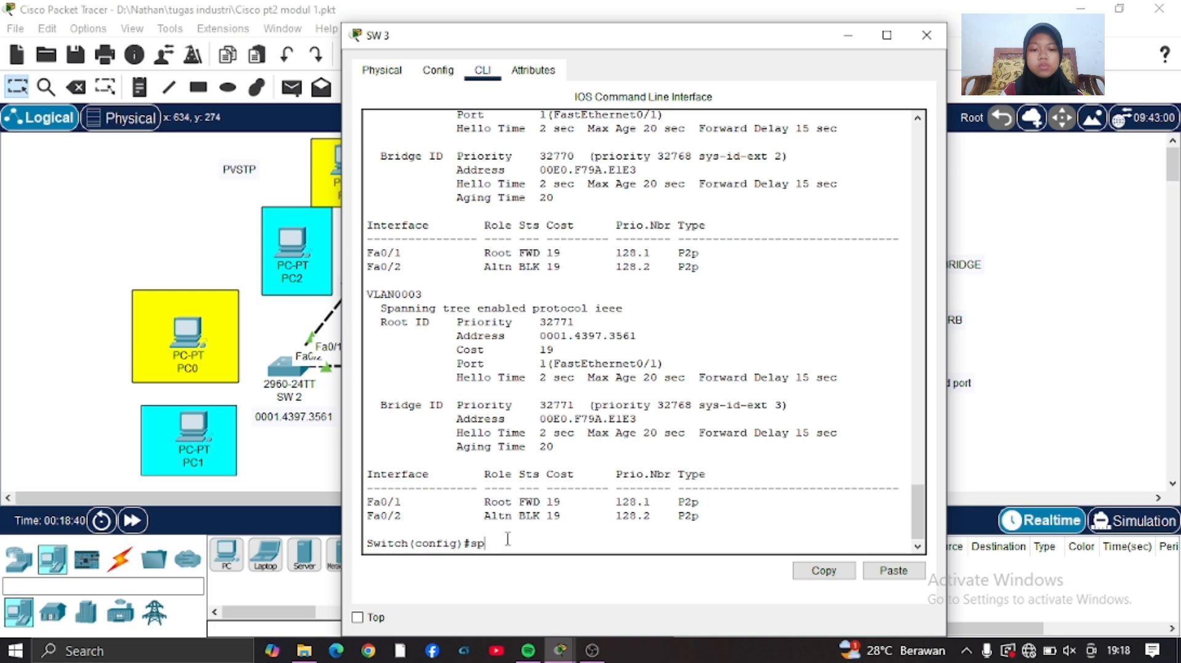
key(Tab)
text(vlan )
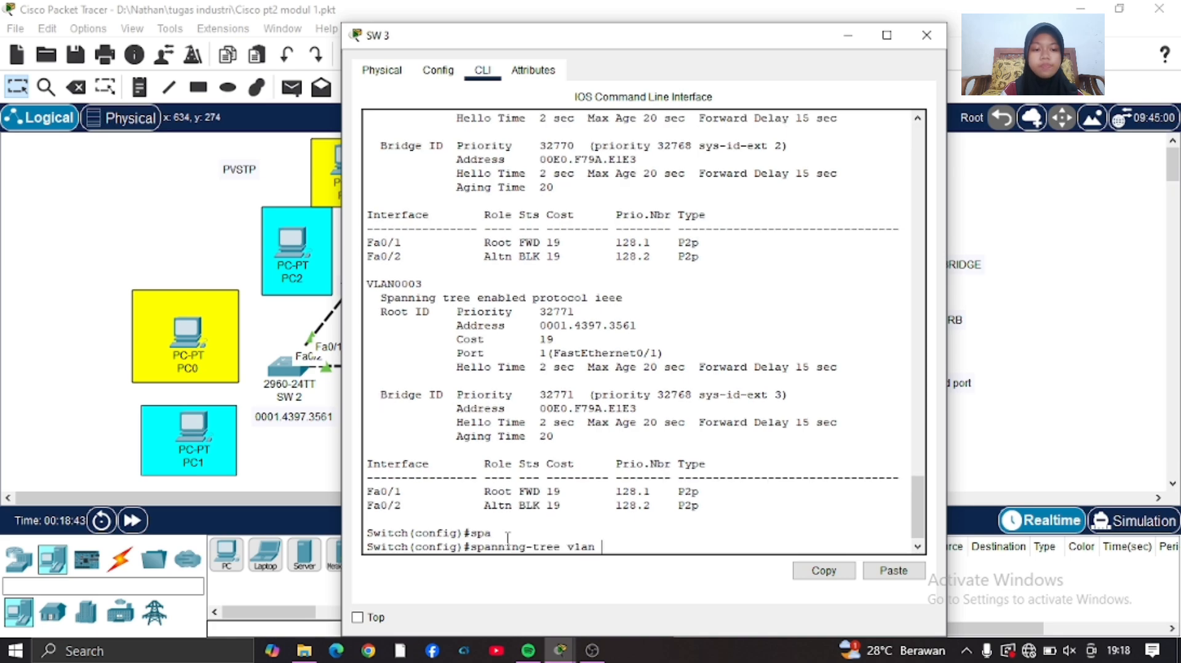
text(2 priority 24576)
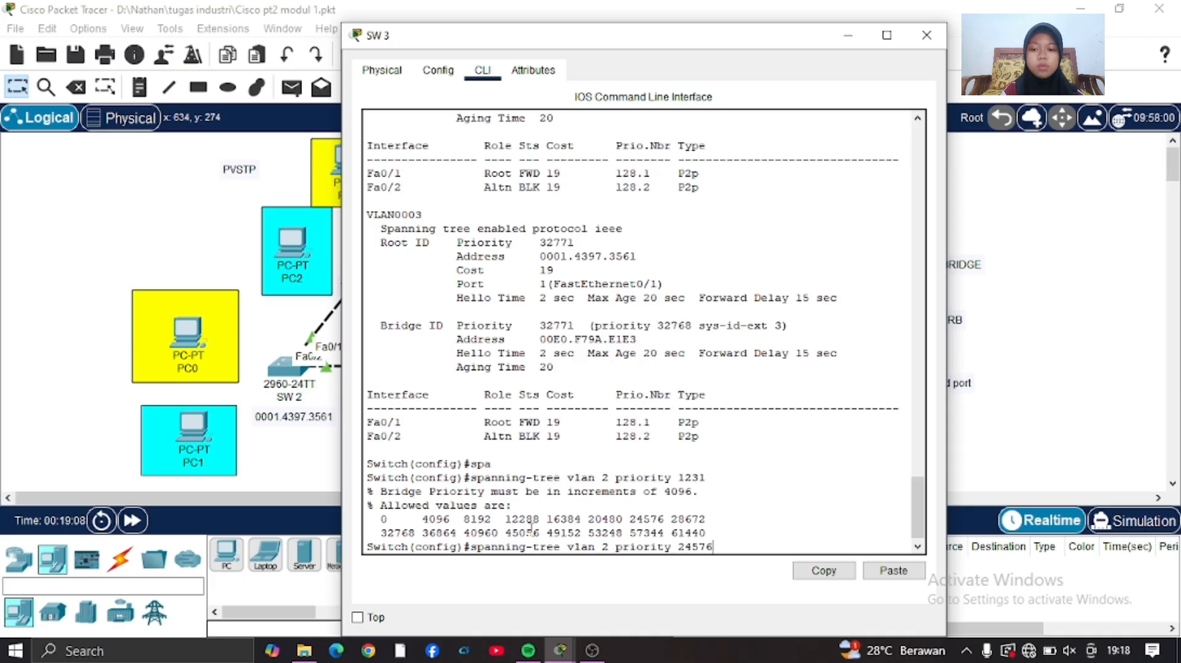
key(Return)
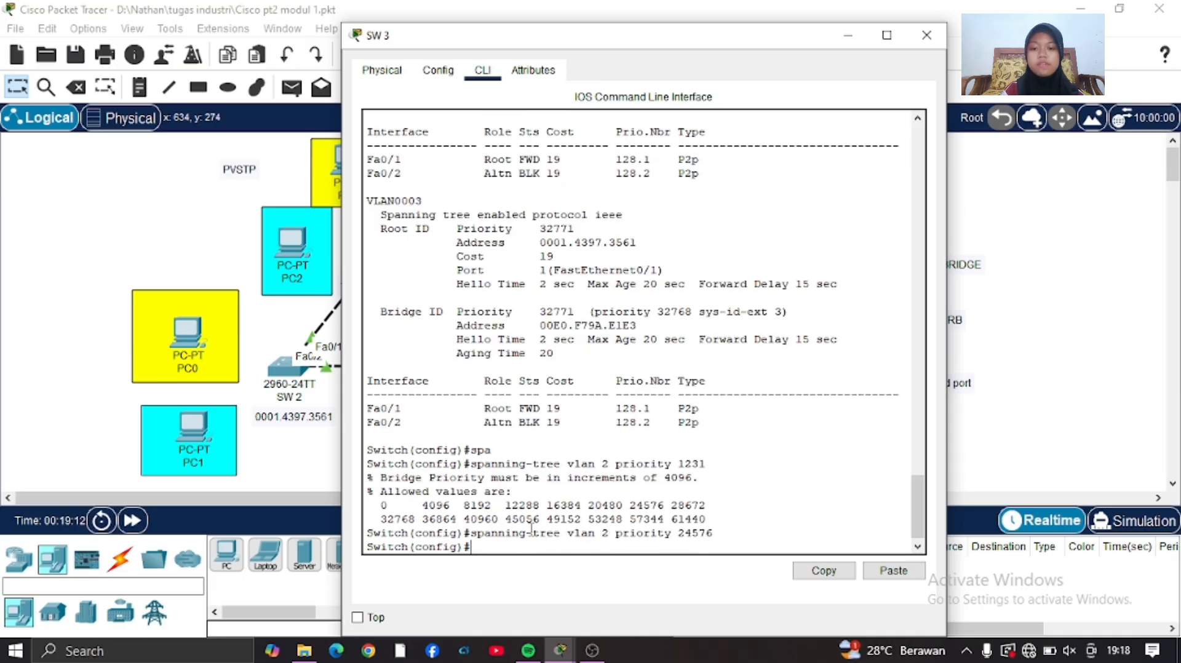
click(199, 251)
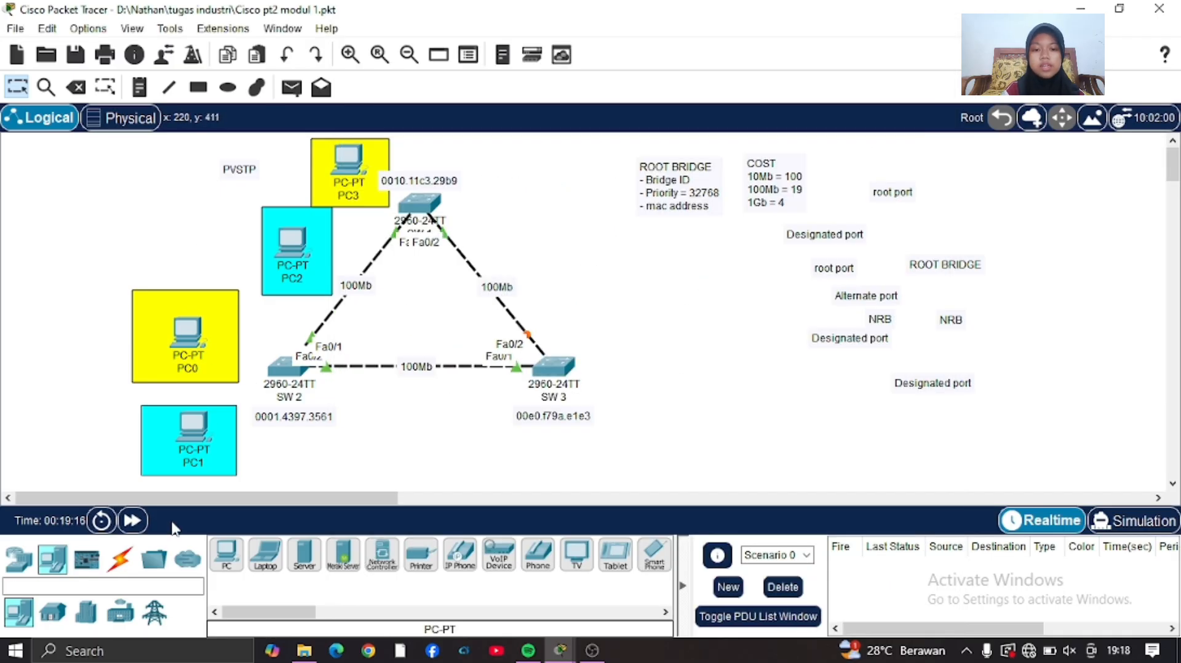
click(134, 522)
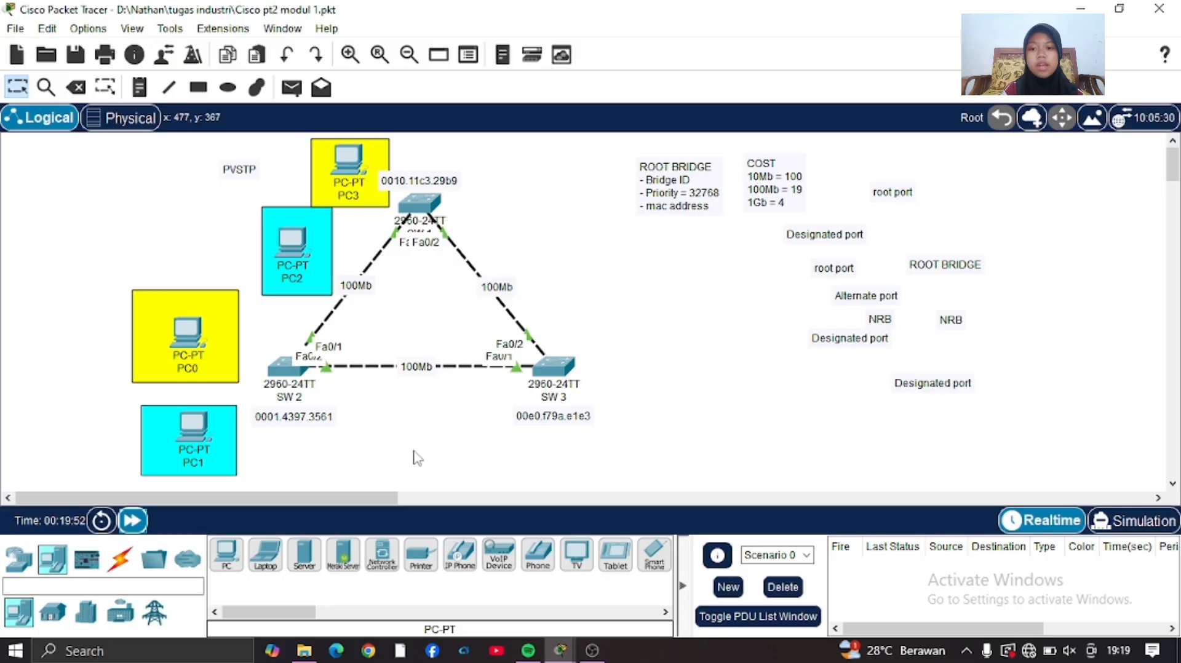
Run do show spanning-tree on SW 3 and examine the root bridge and port roles for VLAN 2 and VLAN 3.
click(552, 359)
text(do show)
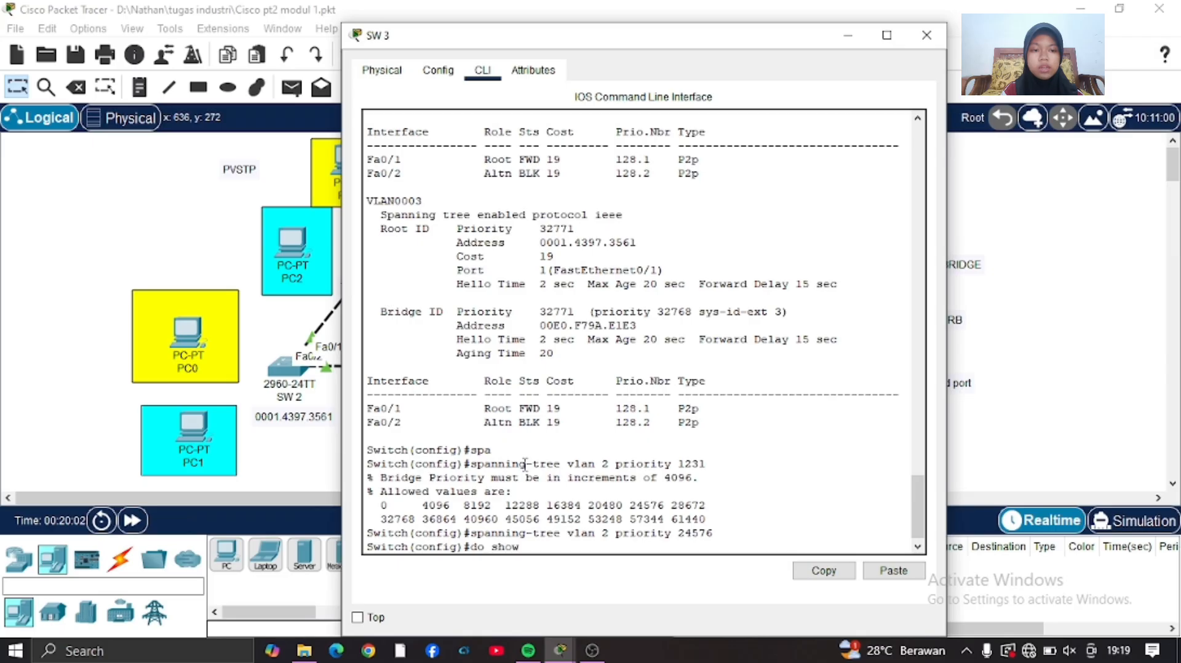
text( spanning-tree)
key(Return)
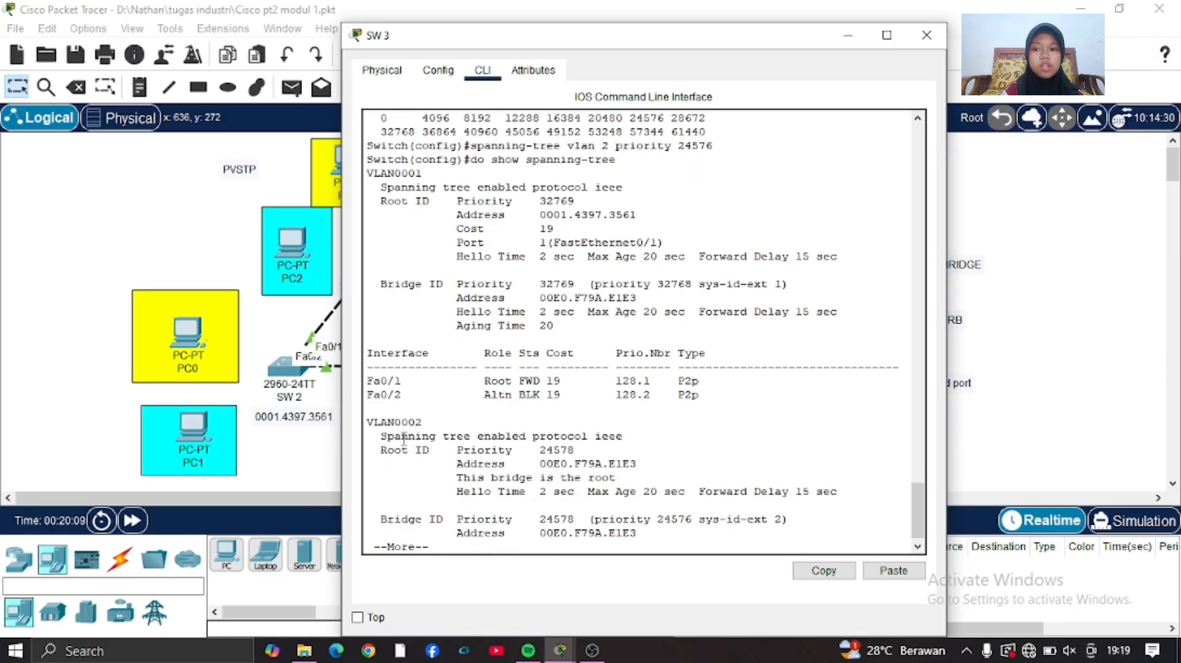
key(space)
scroll(373, 240, up, 4)
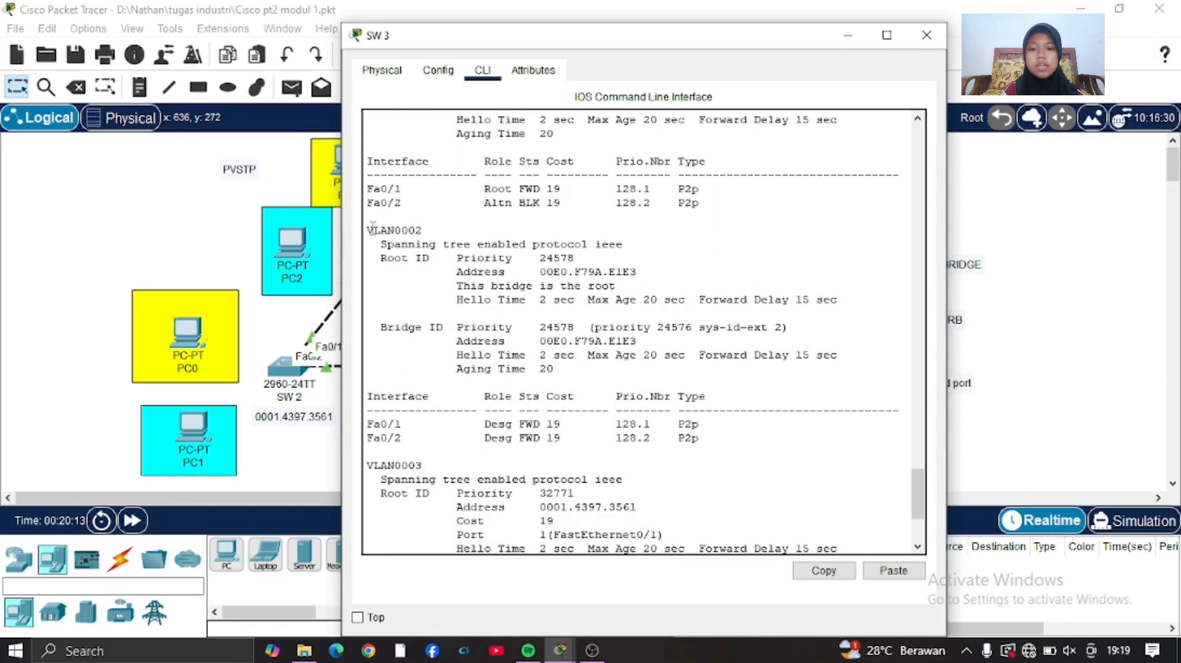
drag(456, 286, 635, 288)
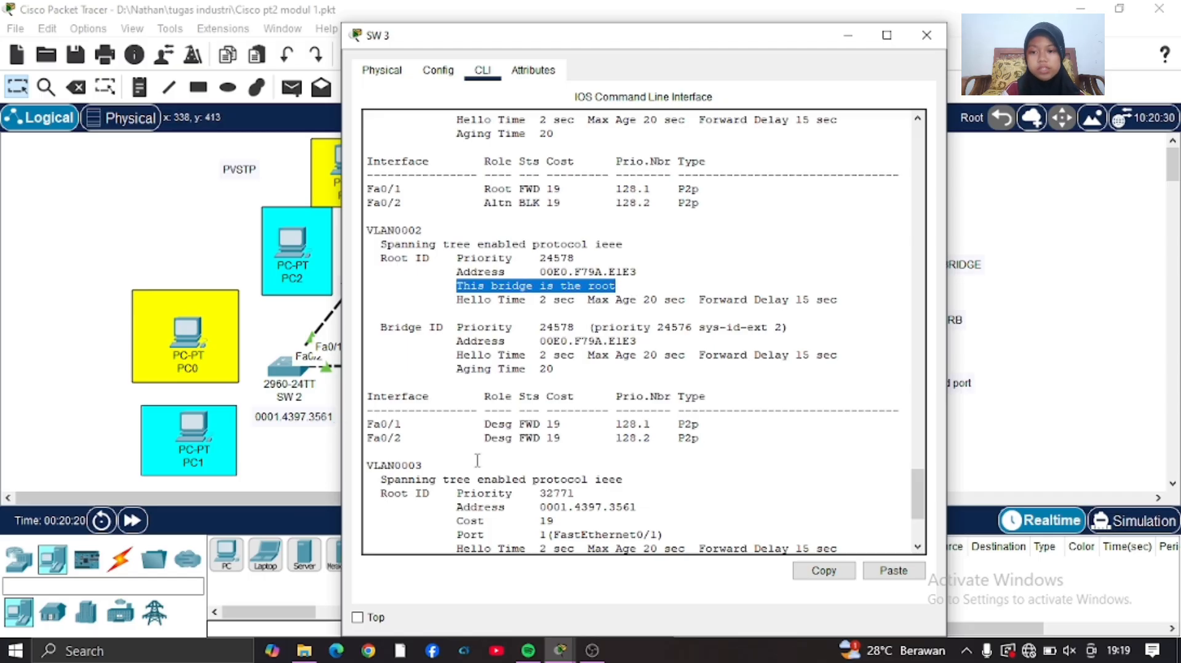
scroll(478, 460, down, 2)
drag(451, 393, 367, 361)
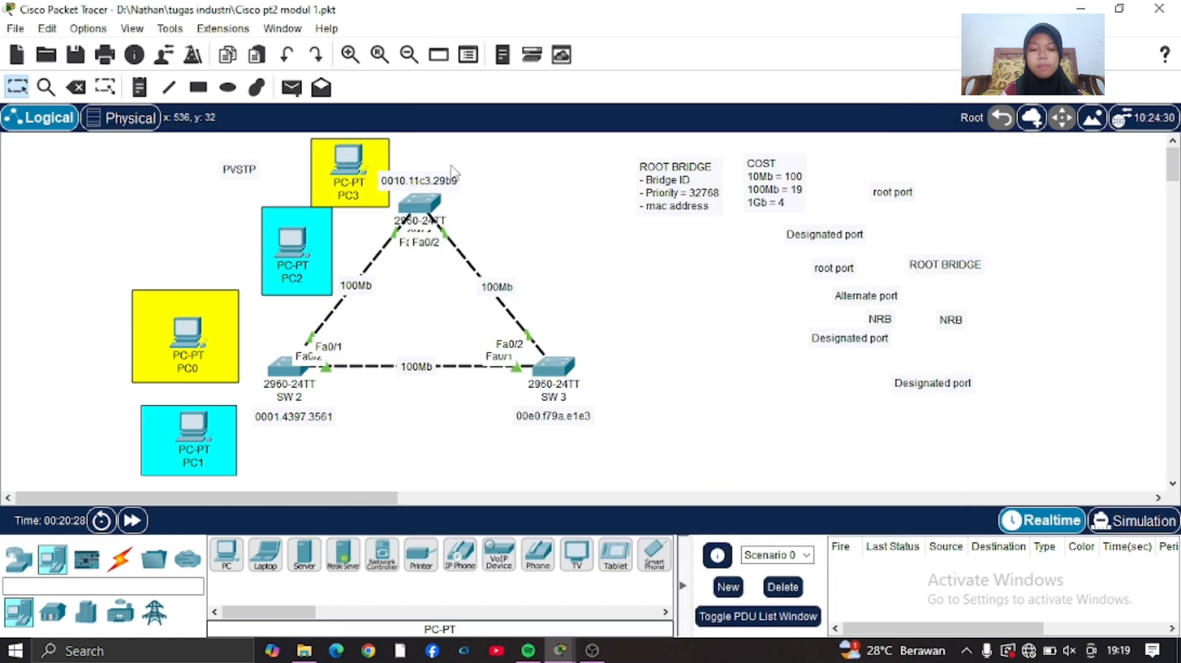
Enter configuration mode on SW 1 and run do show spanning-tree to check its VLAN 2 port roles.
click(395, 209)
key(BackSpace)
key(BackSpace)
key(BackSpace)
key(BackSpace)
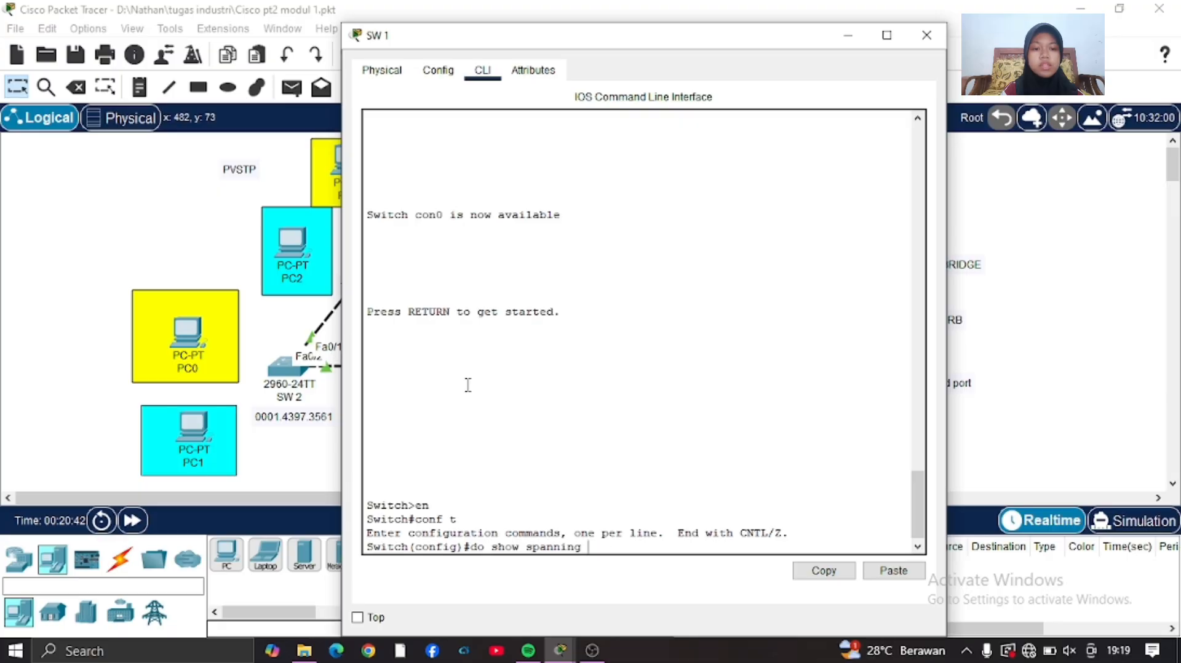
text(-t)
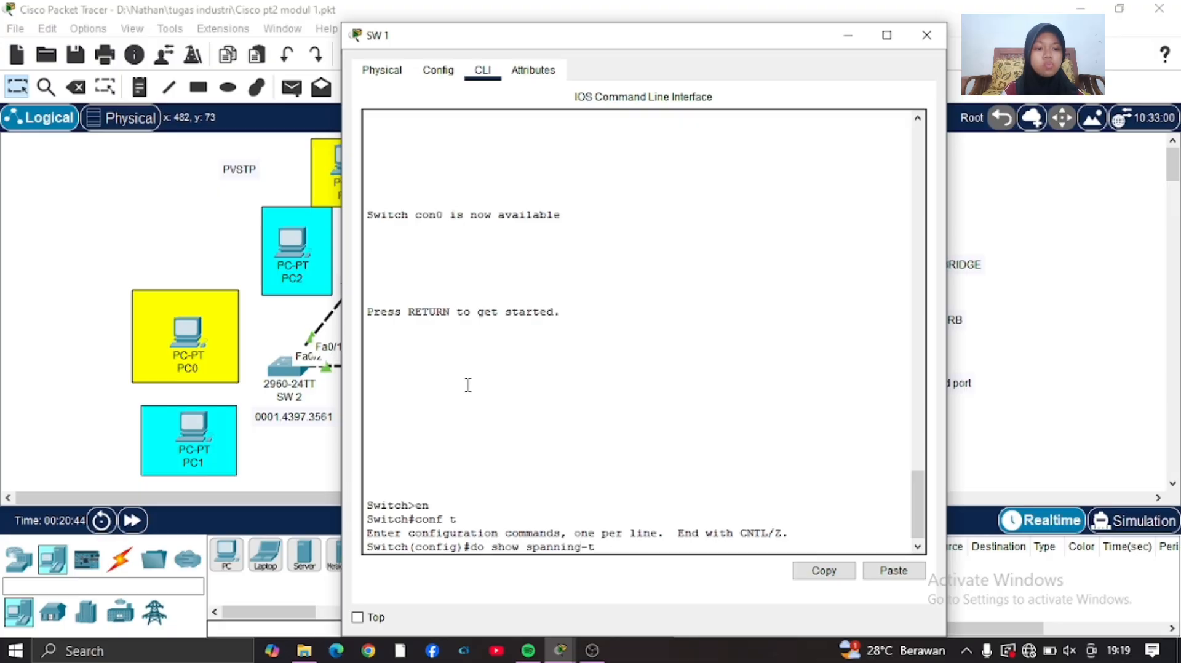
text(ree)
key(Return)
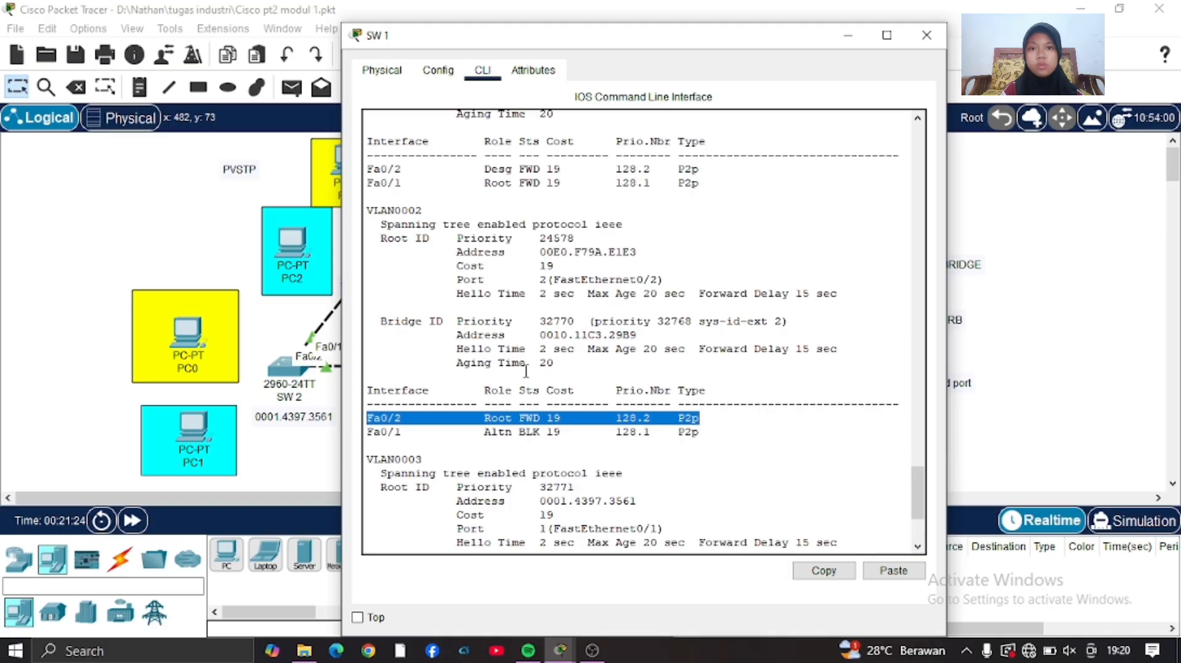
Enter configuration mode on SW 2 and run do show spanning-tree to check its port roles.
text(nn)
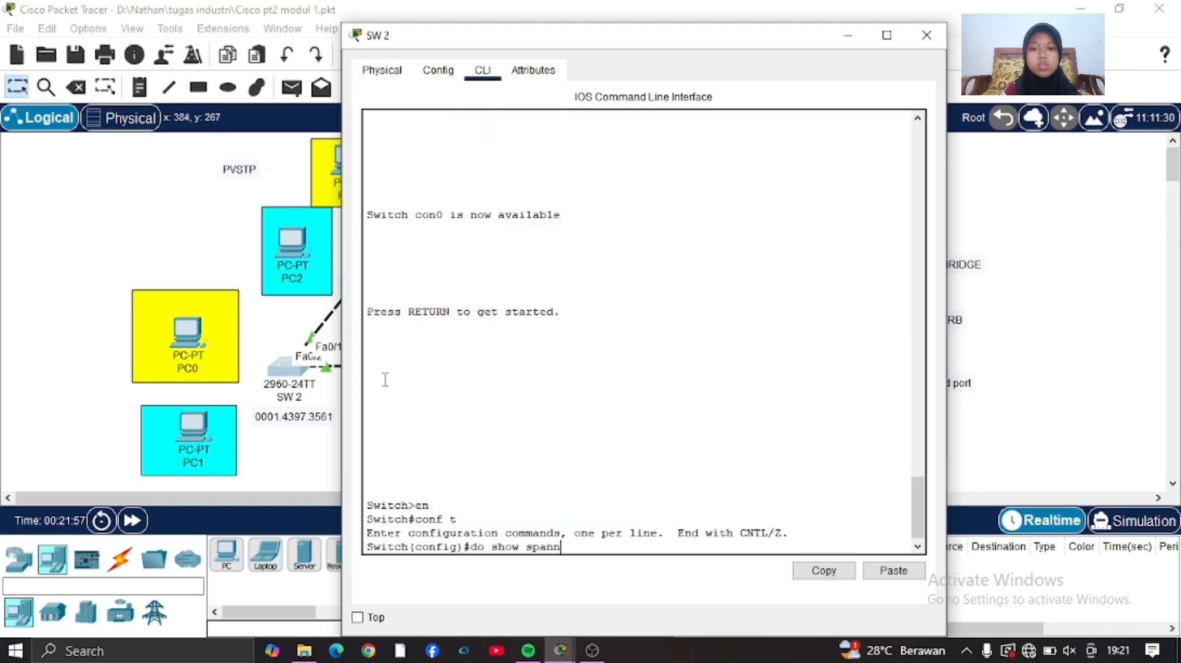
text(ing-tree)
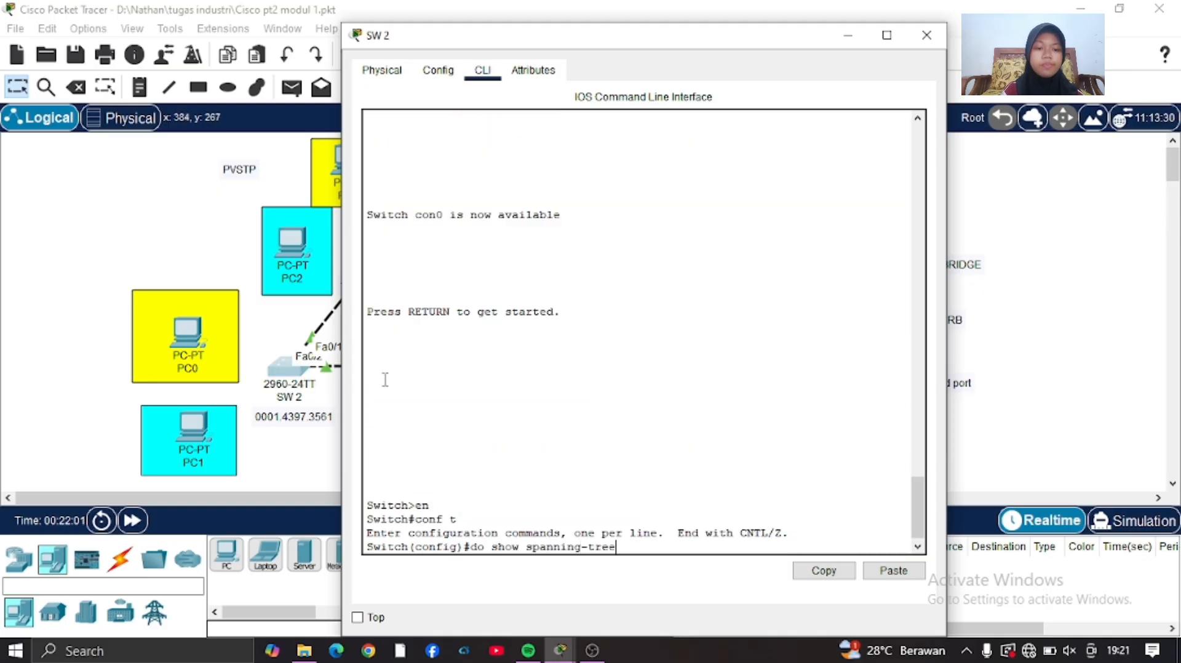
key(Return)
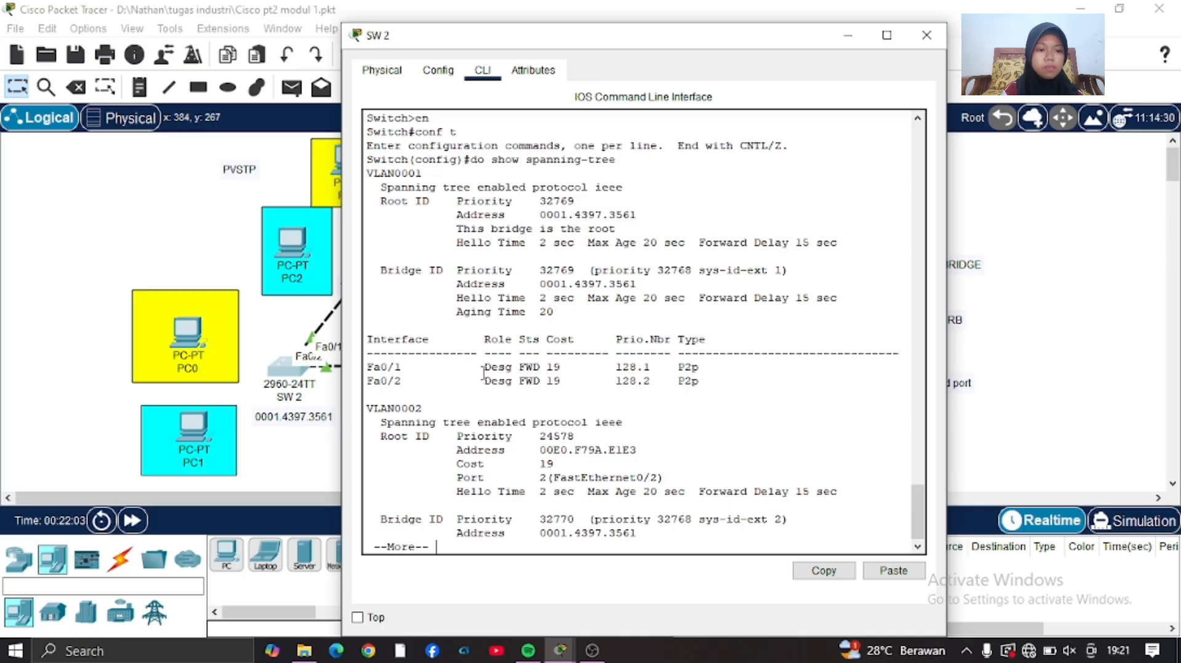
key(space)
drag(367, 434, 701, 433)
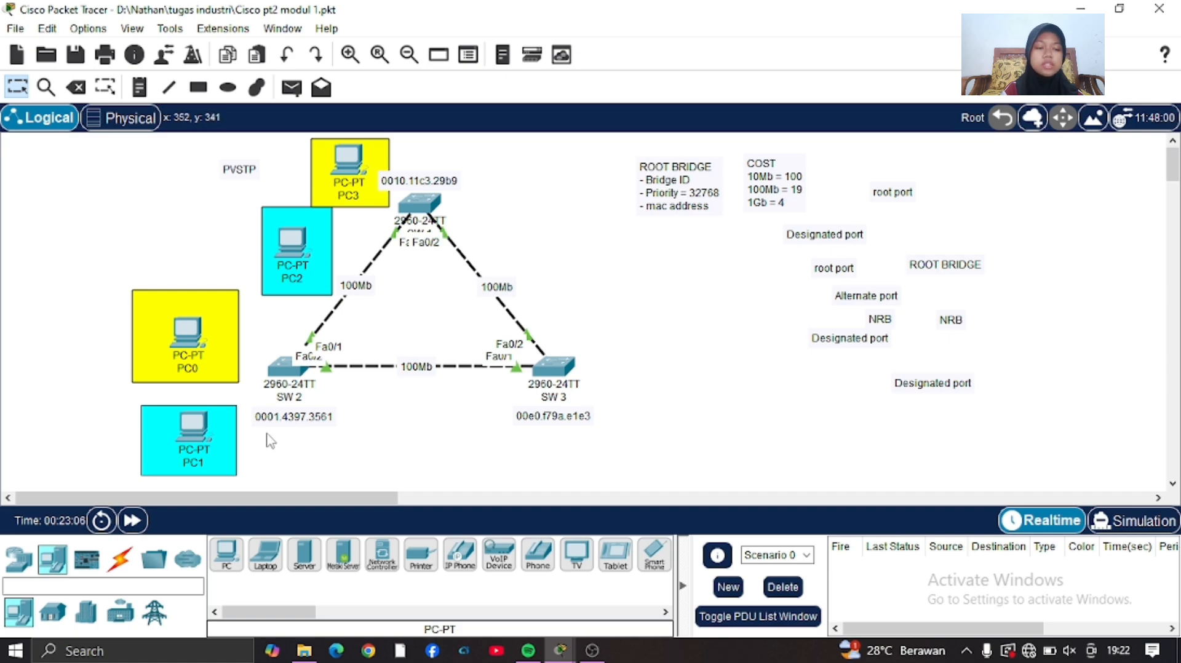
Return to the spanning-tree output of SW 1 and examine the VLAN 2 role of Fa0/1.
mouse_move(301, 404)
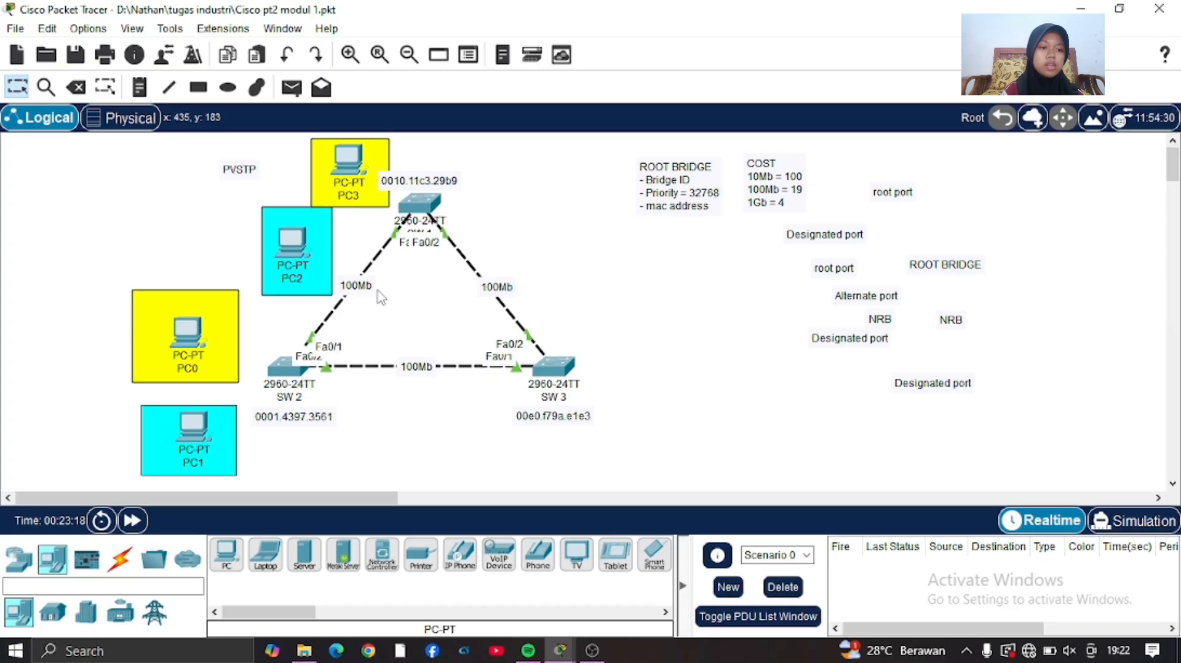
click(411, 212)
scroll(680, 469, down, 4)
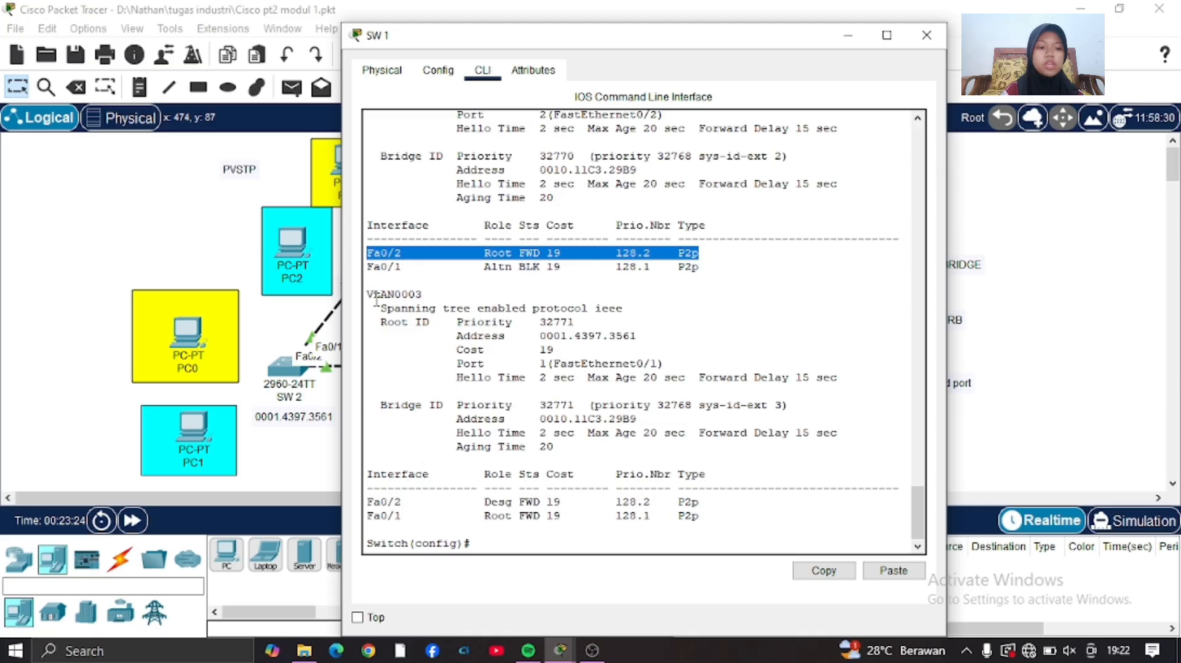
drag(367, 266, 705, 275)
click(767, 315)
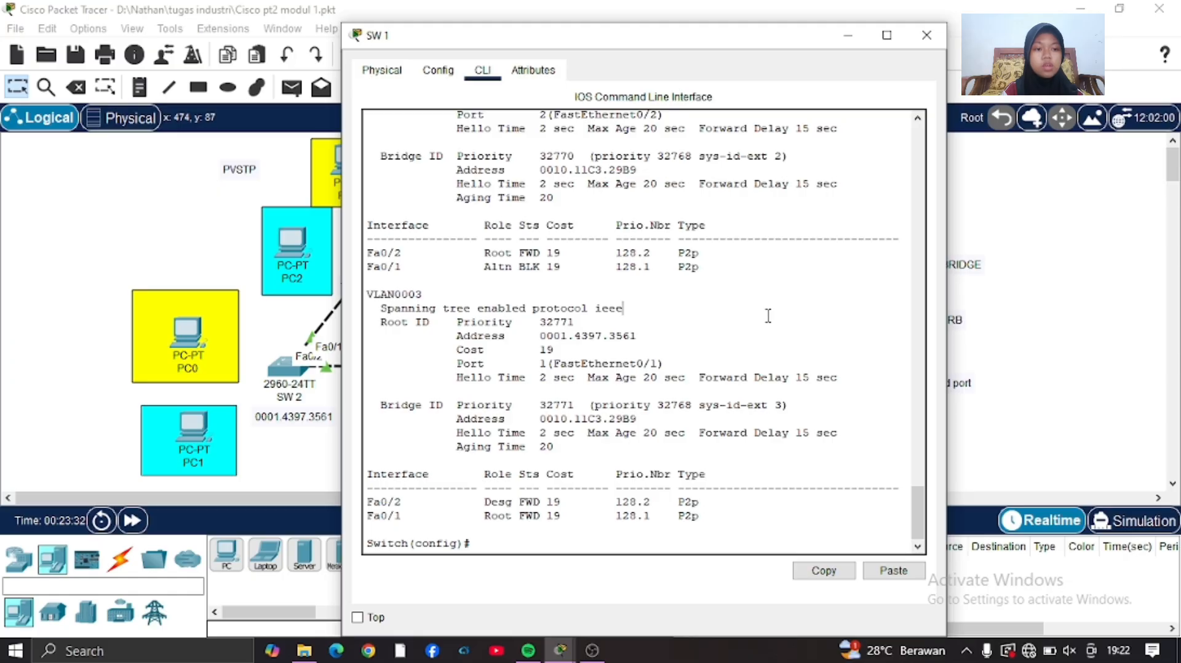
click(271, 462)
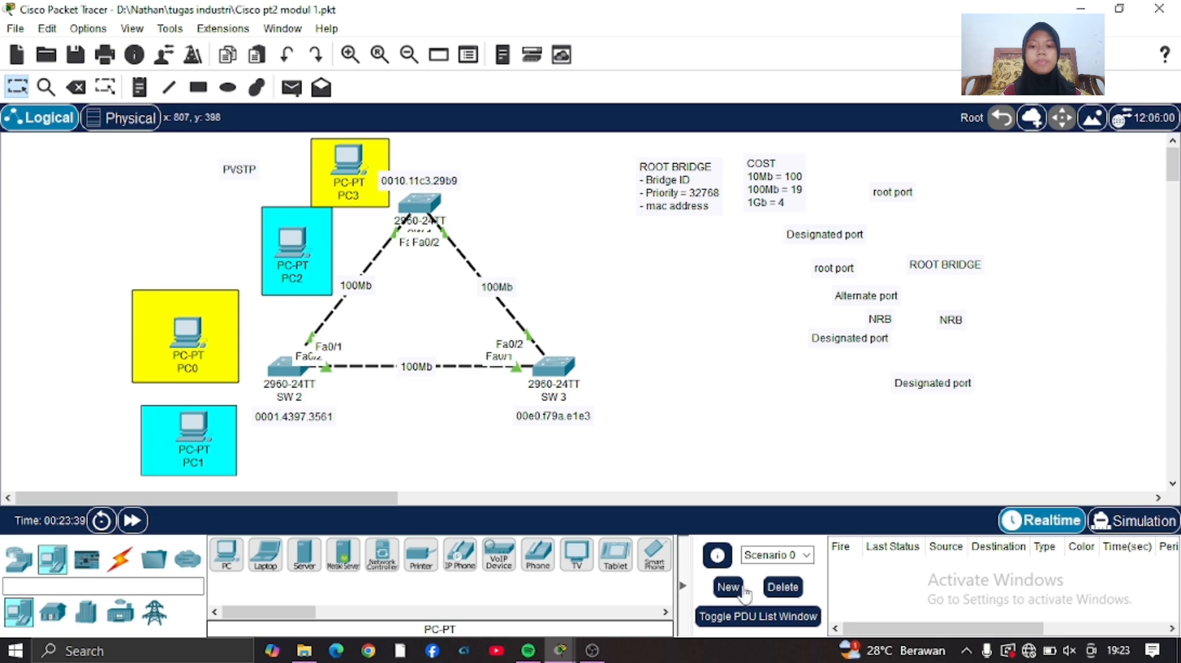
click(593, 651)
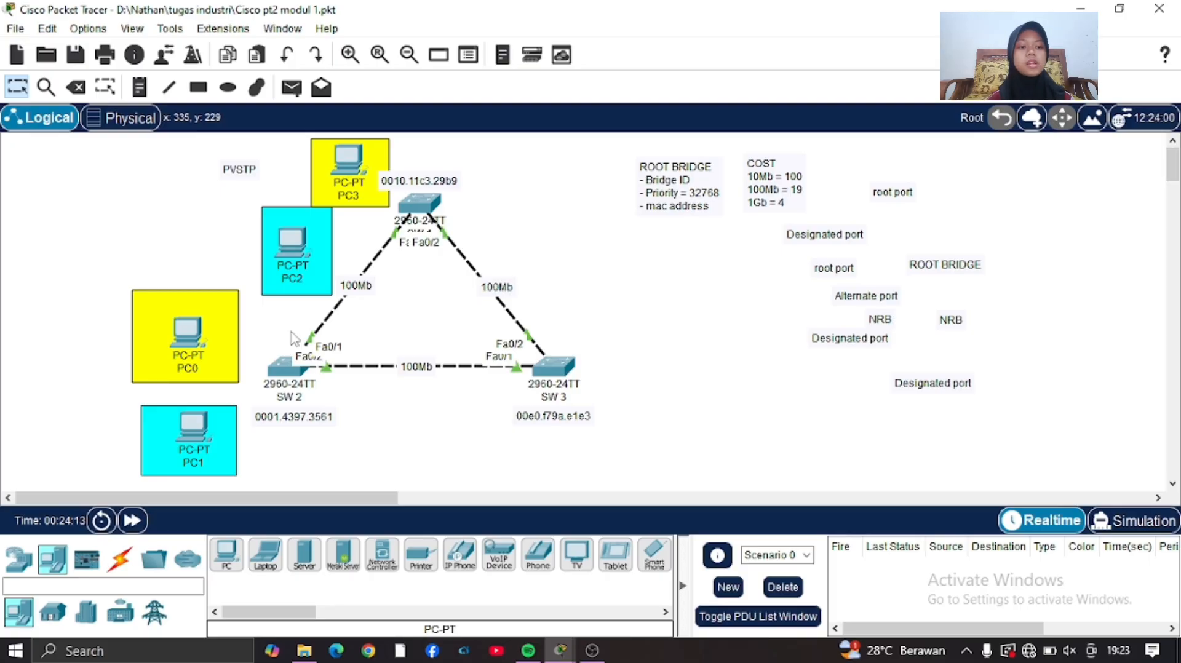
Connect PC1 and PC0 to SW 2 using the automatic connection type.
click(122, 561)
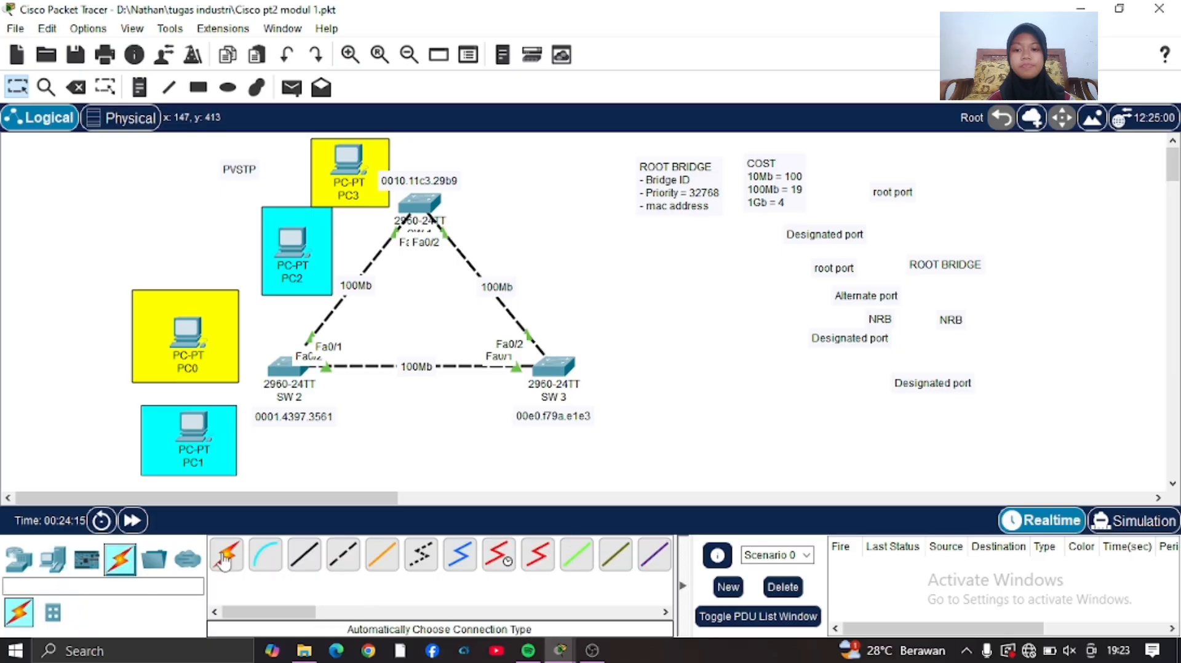
click(226, 556)
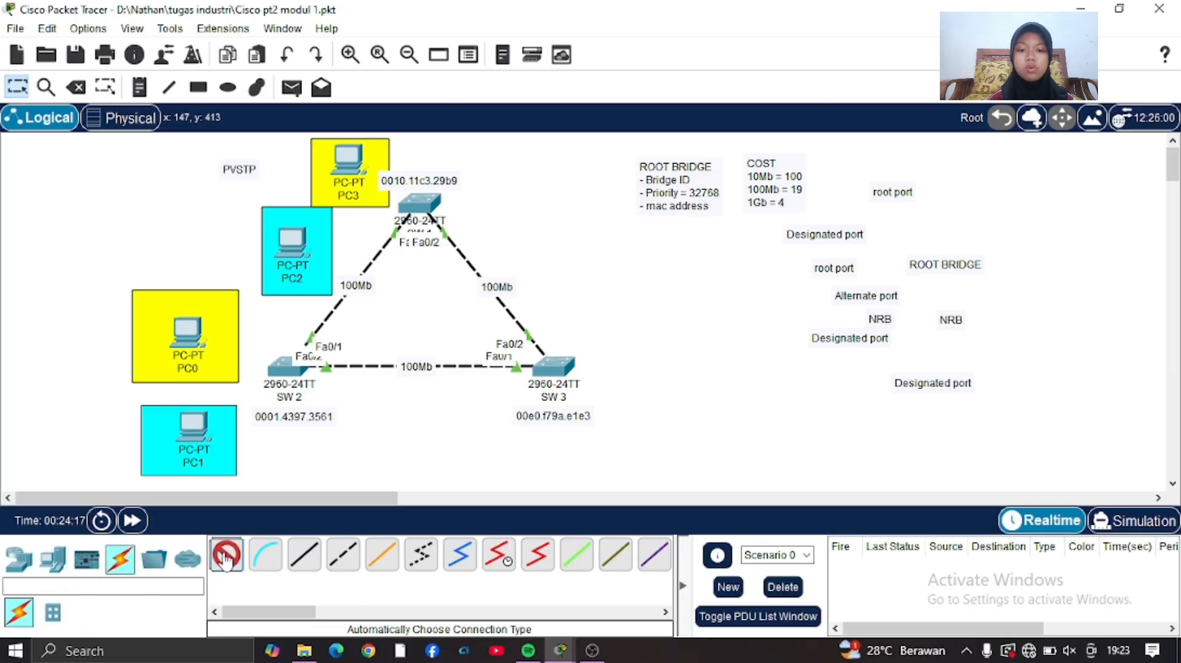
click(198, 408)
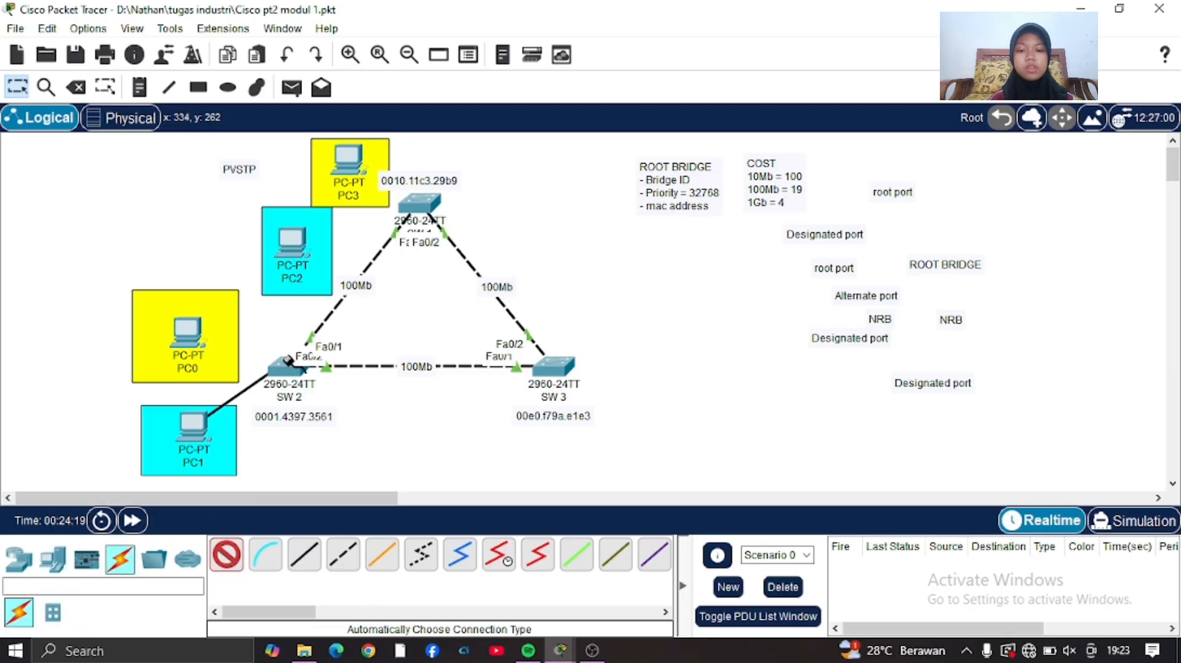
click(285, 367)
click(183, 338)
click(284, 367)
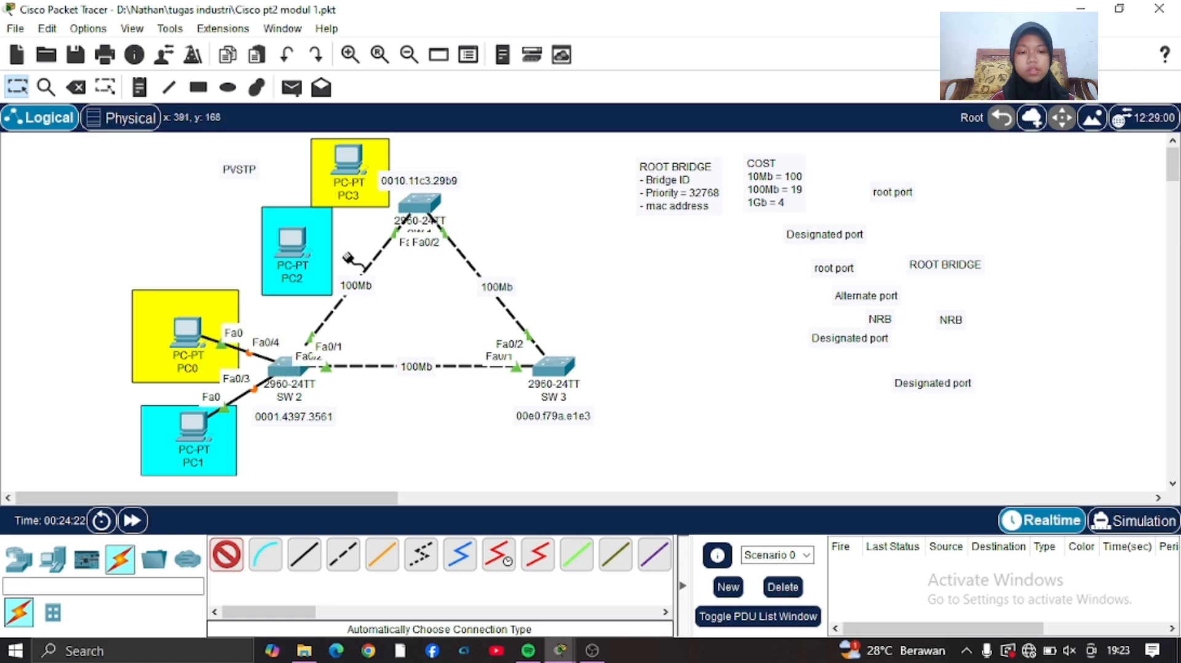
Connect PC2 and PC3 to SW 1 with automatically chosen cables.
click(303, 241)
click(430, 198)
click(356, 168)
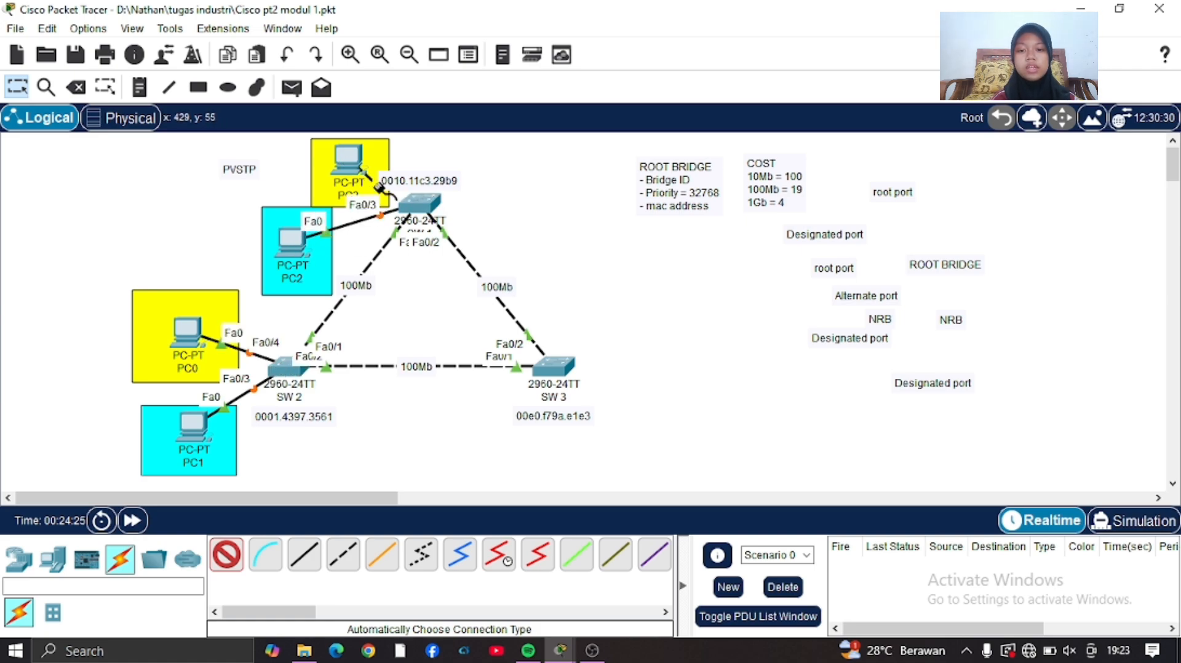
click(422, 209)
Assign PC1 the static IPv4 address 10.10.10.1 and edit its subnet mask.
click(193, 440)
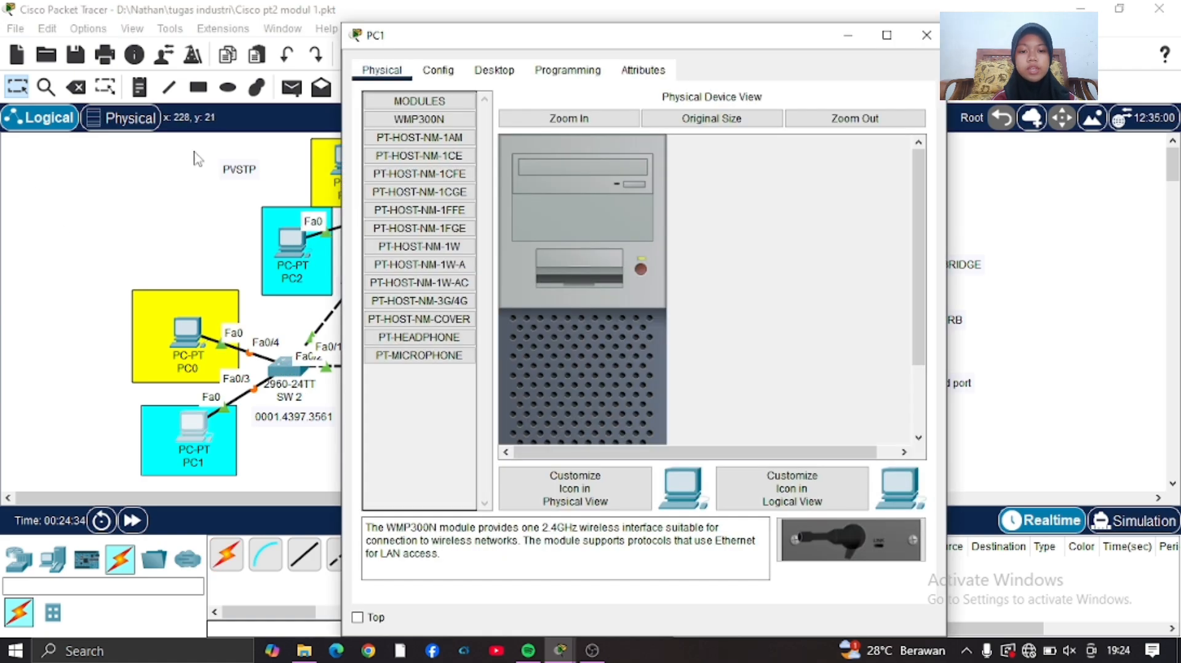
click(494, 70)
click(411, 132)
text(101)
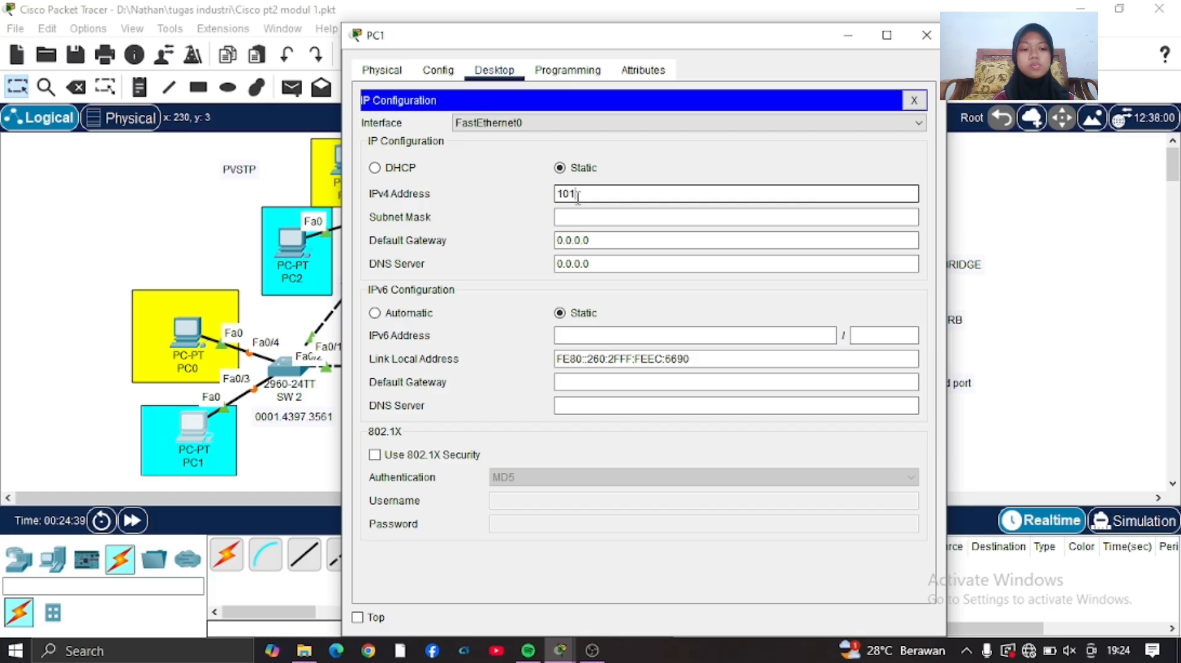
text(10.10.1)
click(572, 219)
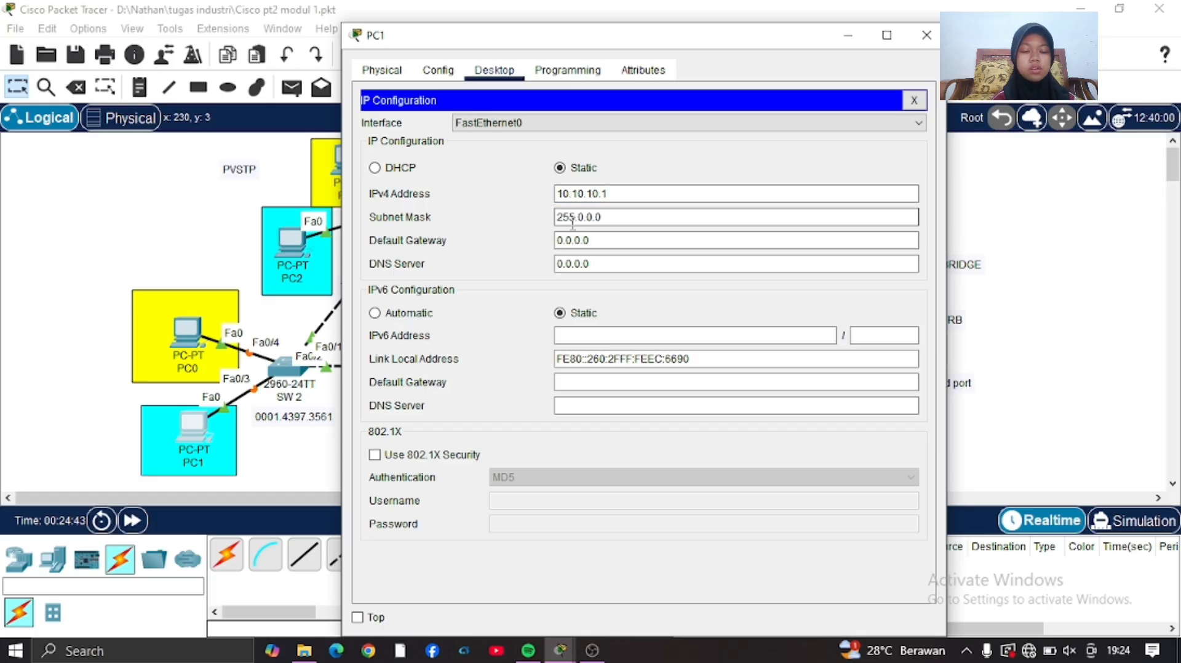
text(255.255)
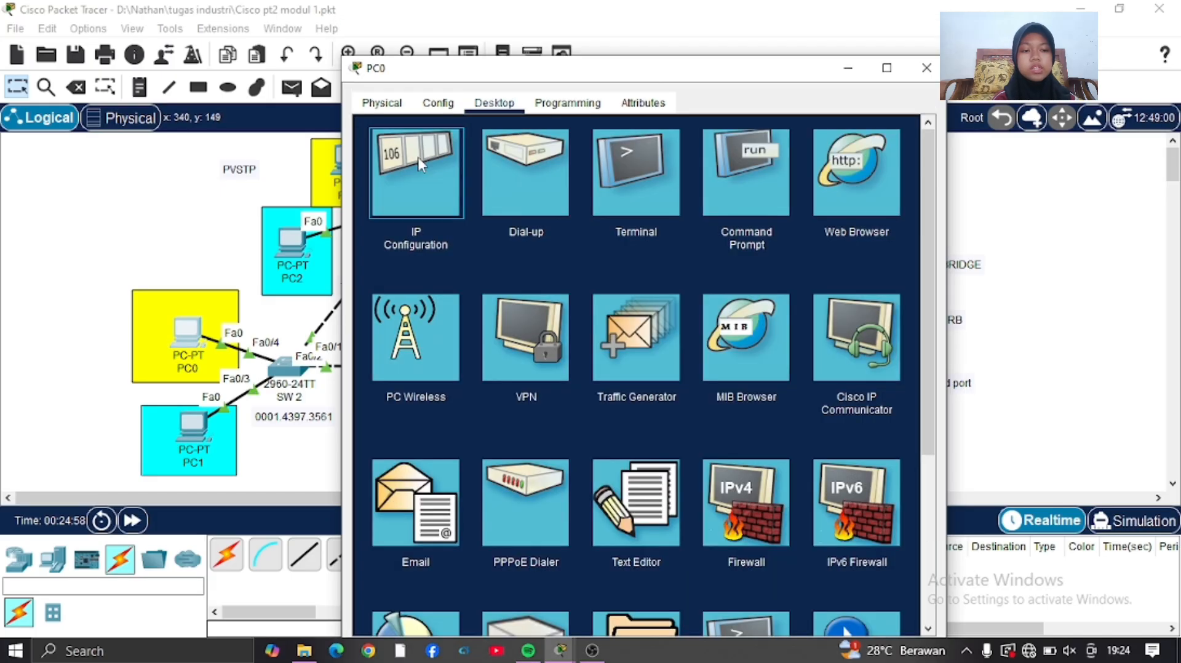
Assign PC0 the static IPv4 address 20.20.20.1 with a /24 subnet mask.
click(419, 157)
click(574, 227)
text(20.20.20.1)
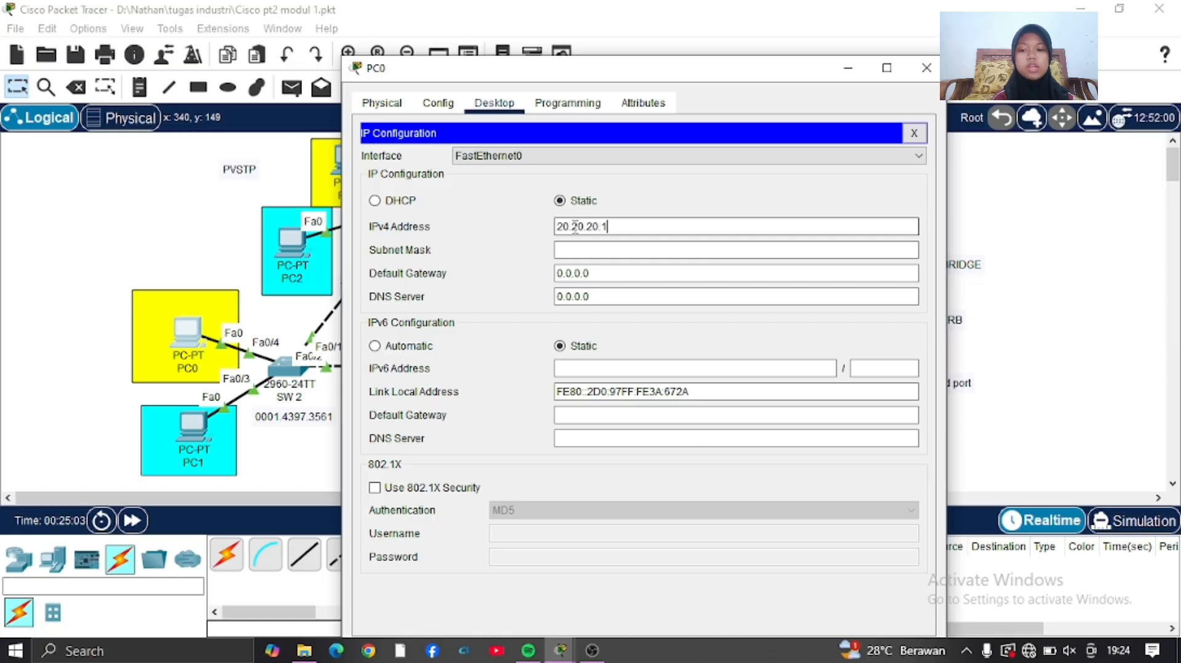
click(572, 249)
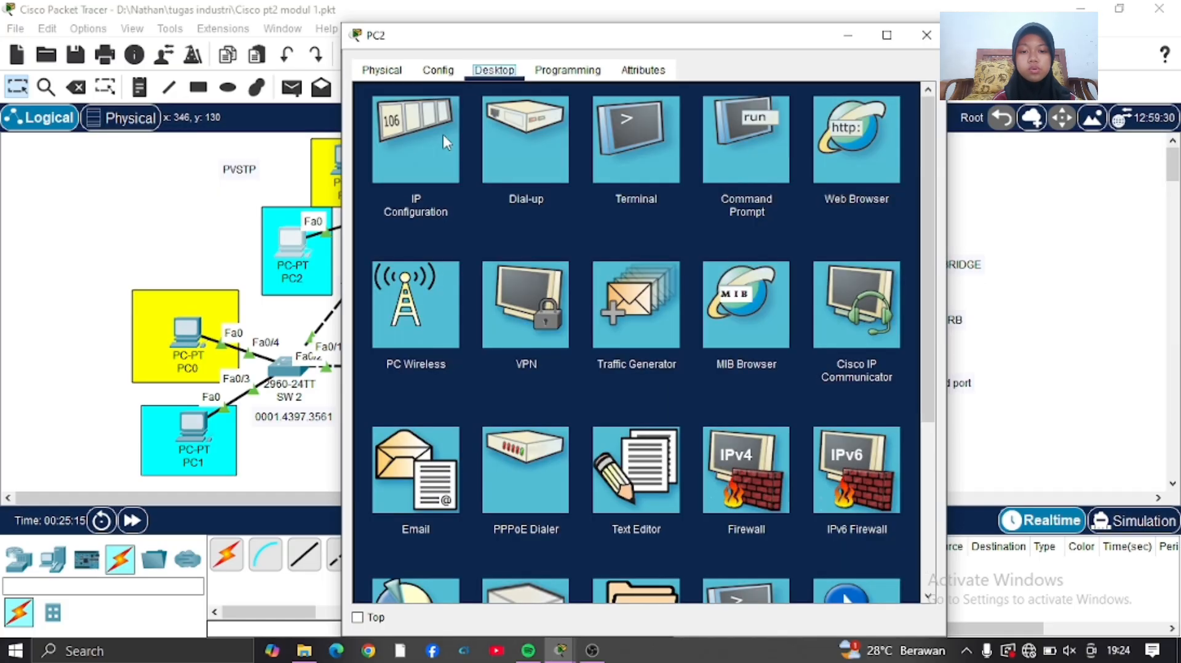
Give PC2 the static IPv4 address 10.10.10.2.
click(443, 134)
click(584, 190)
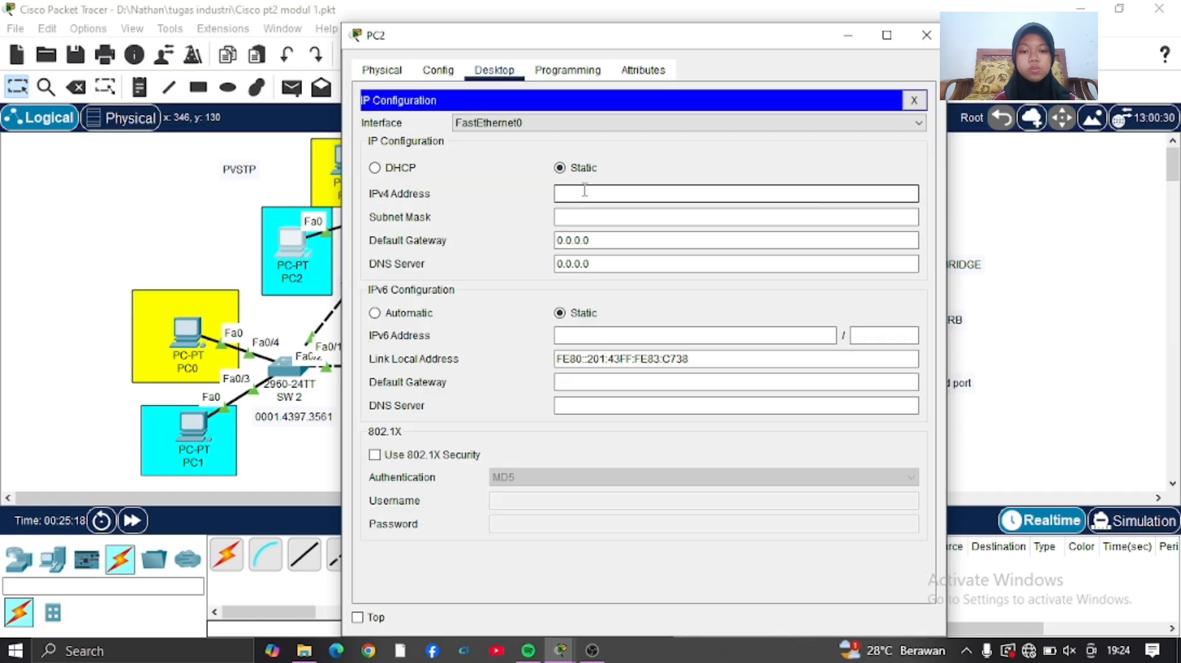
text(10.10.10.2)
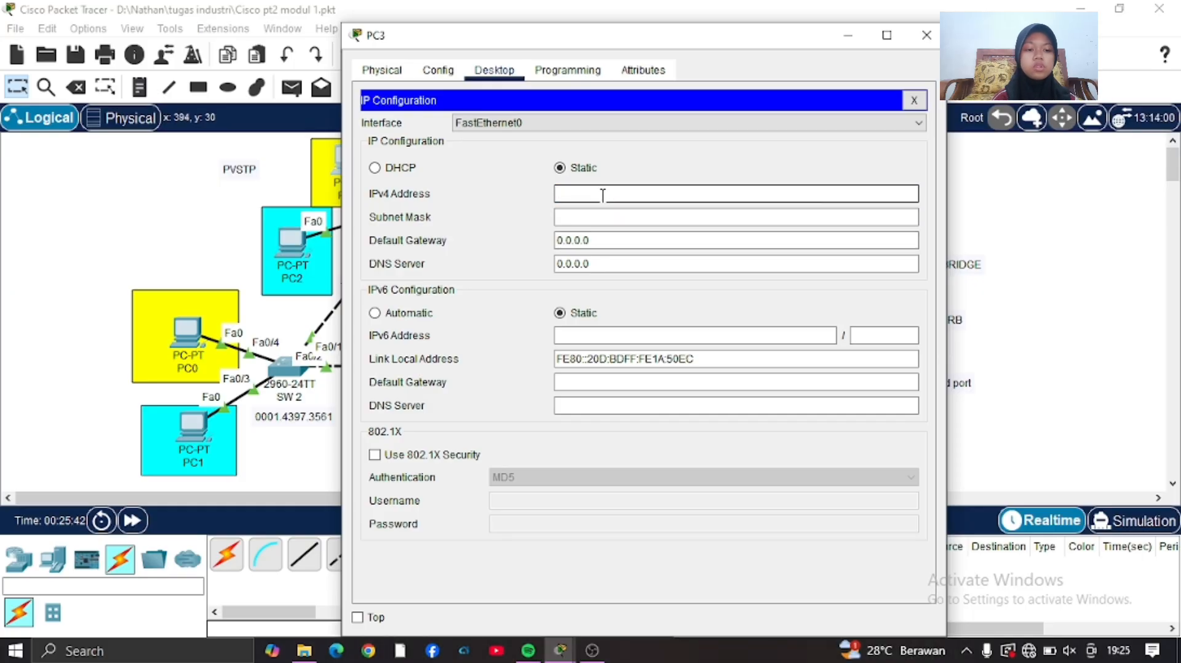
Assign PC3 the static IPv4 address 20.20.20.2 with a /24 subnet mask and close its configuration.
text(20.20.20.)
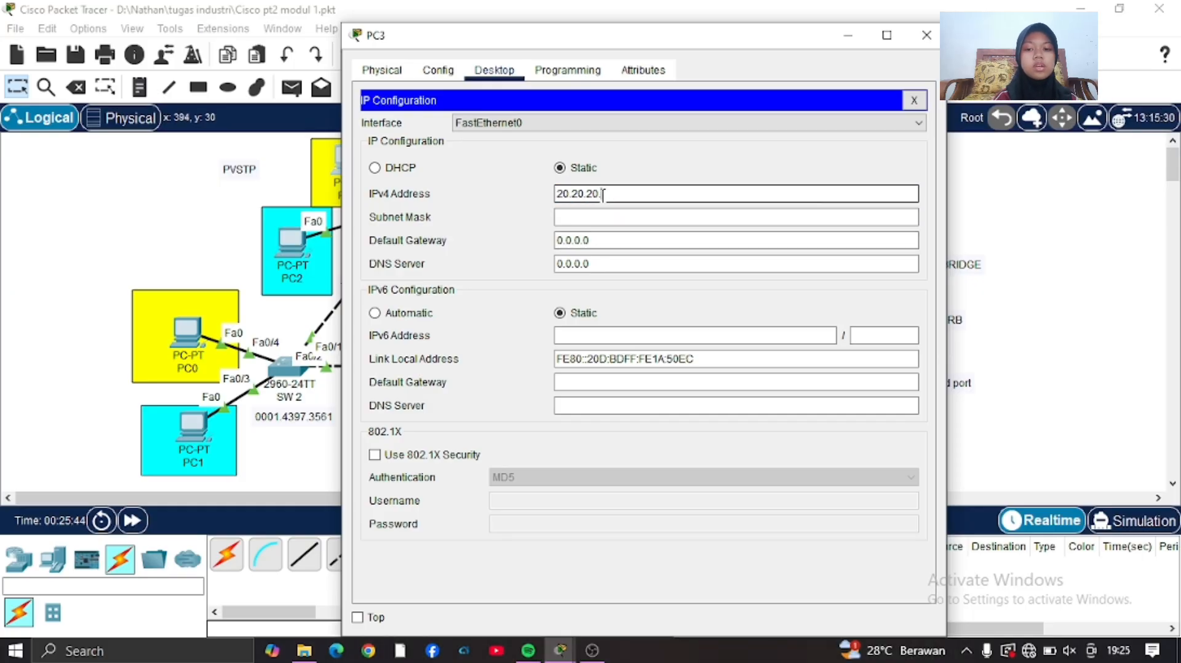
text(2)
click(598, 217)
click(606, 218)
key(BackSpace)
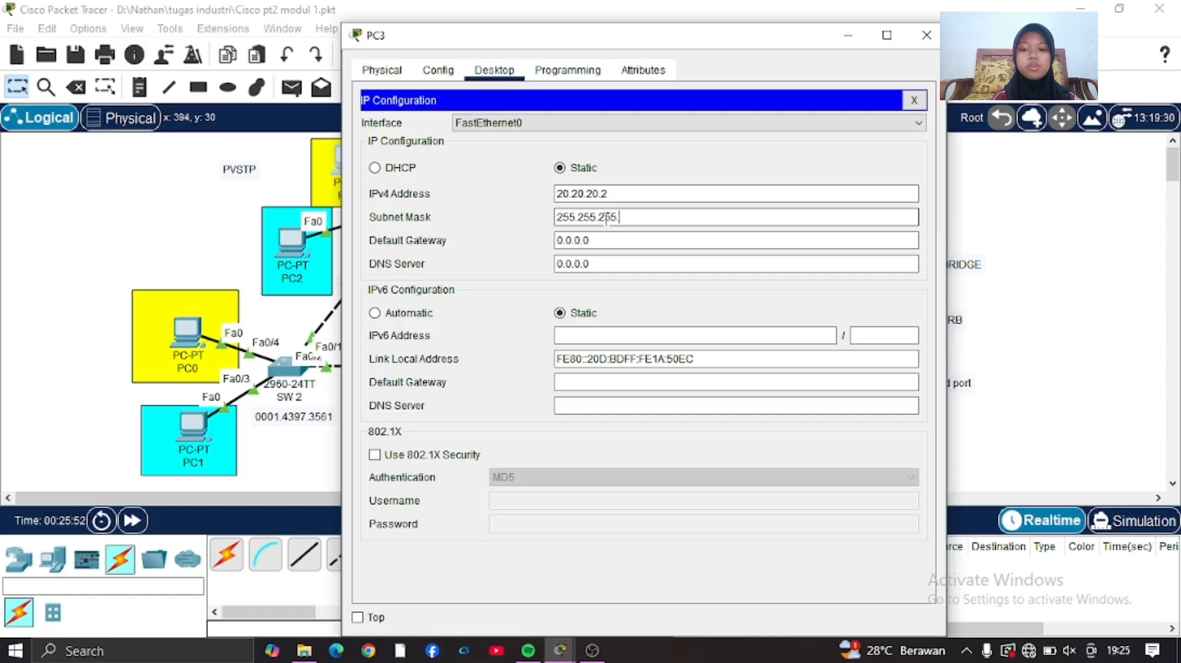
click(926, 35)
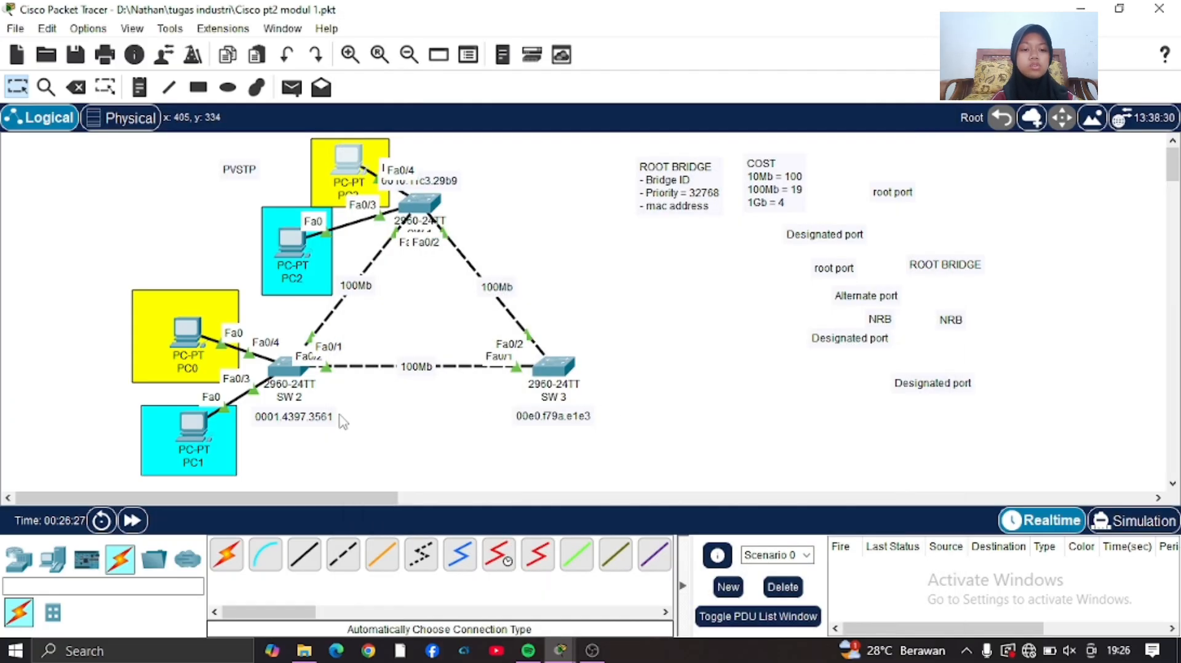
On SW 2, configure Fa0/3 and Fa0/4 in access mode and assign Fa0/4 its access VLAN.
click(286, 369)
key(Return)
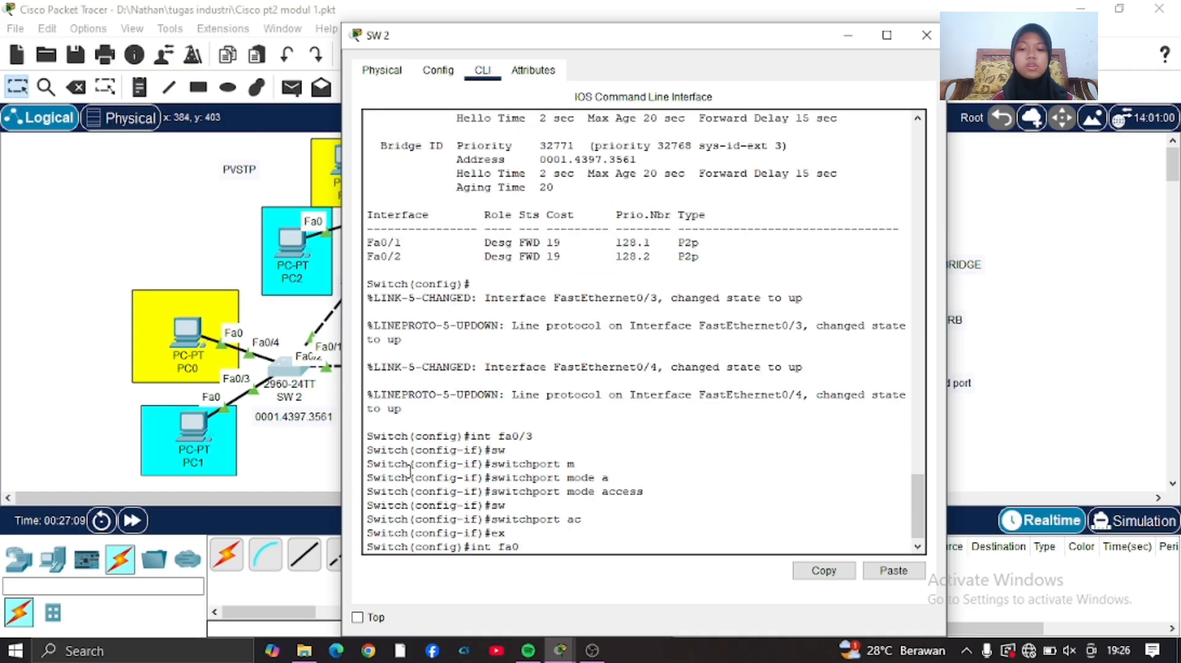
key(Return)
text(sw)
key(Tab)
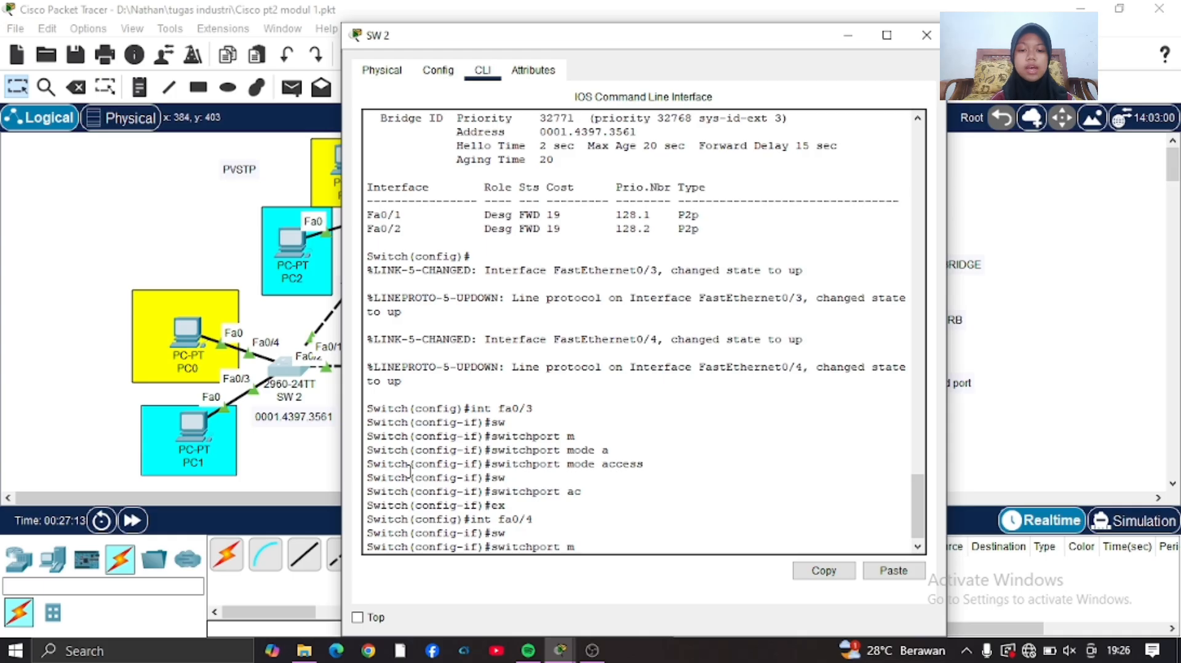
key(Tab)
text(a)
key(Tab)
key(Return)
text(sw)
key(Tab)
text(a)
key(Tab)
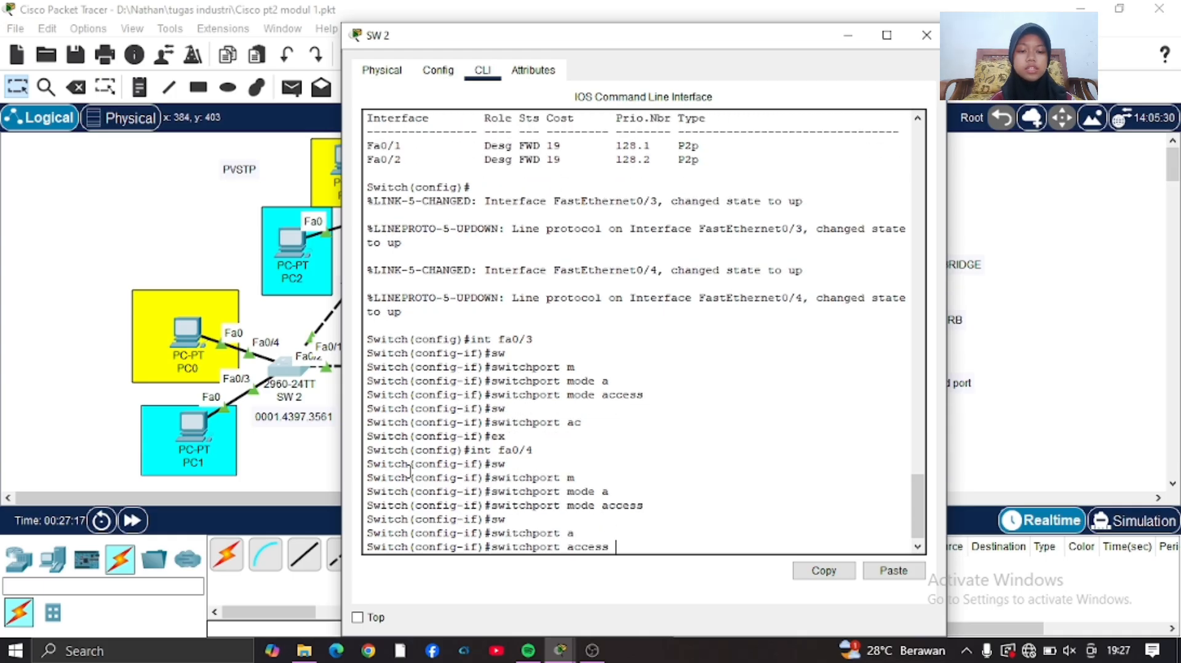
key(Return)
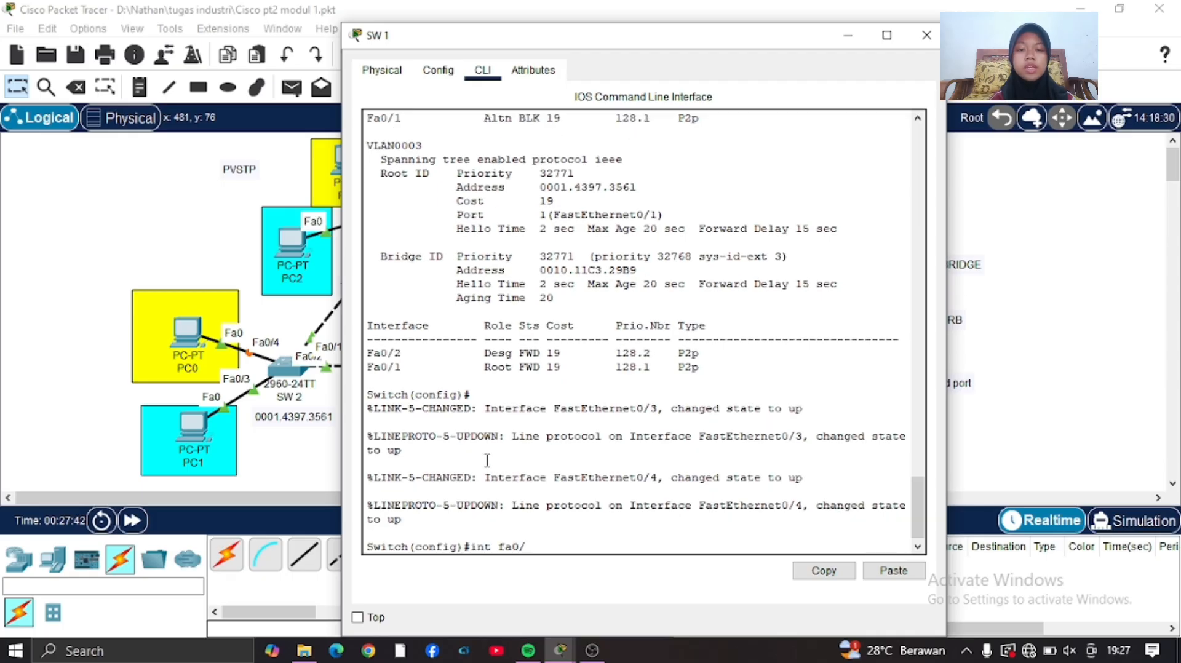
On SW 1, set Fa0/4 to access mode, assign it to VLAN 2 and exit interface configuration.
key(Return)
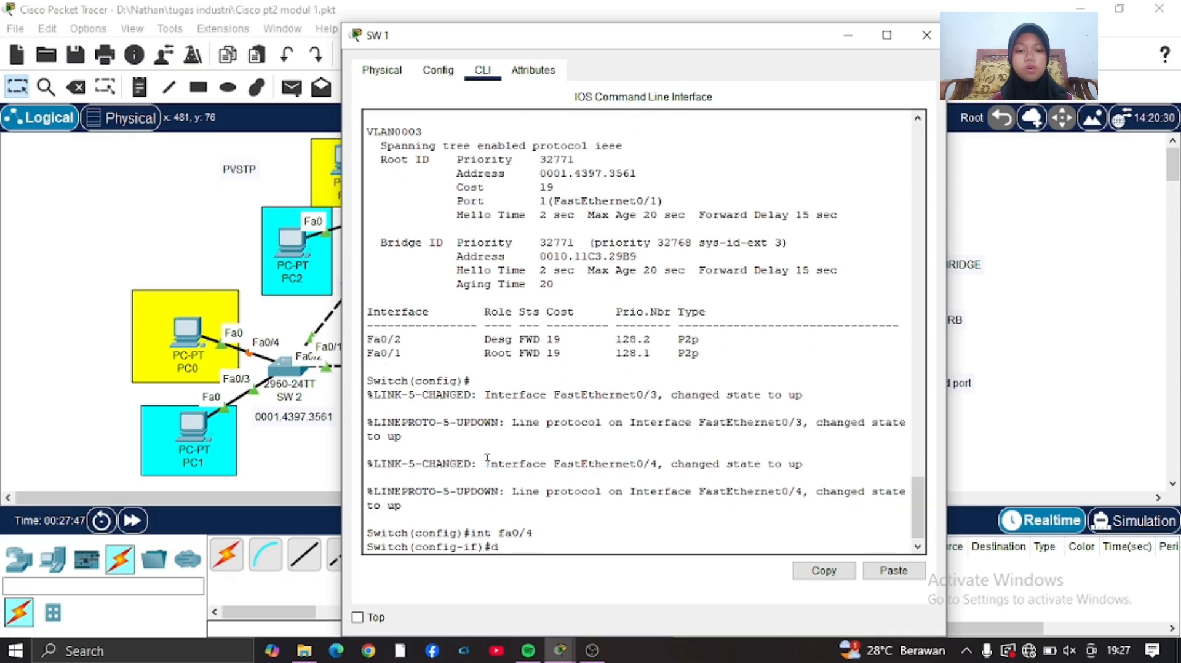
text(sw)
key(Tab)
text(m	a)
key(Return)
text(sw	a	)
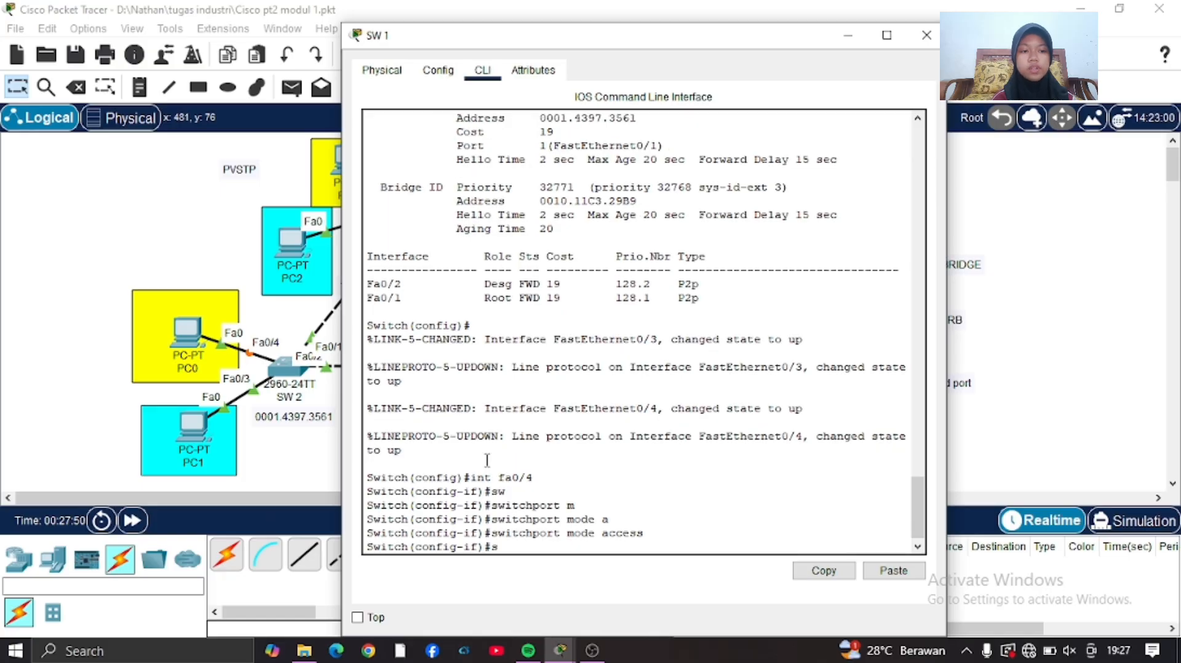
text(v)
key(Tab)
text(2)
key(Return)
text(ex)
key(Return)
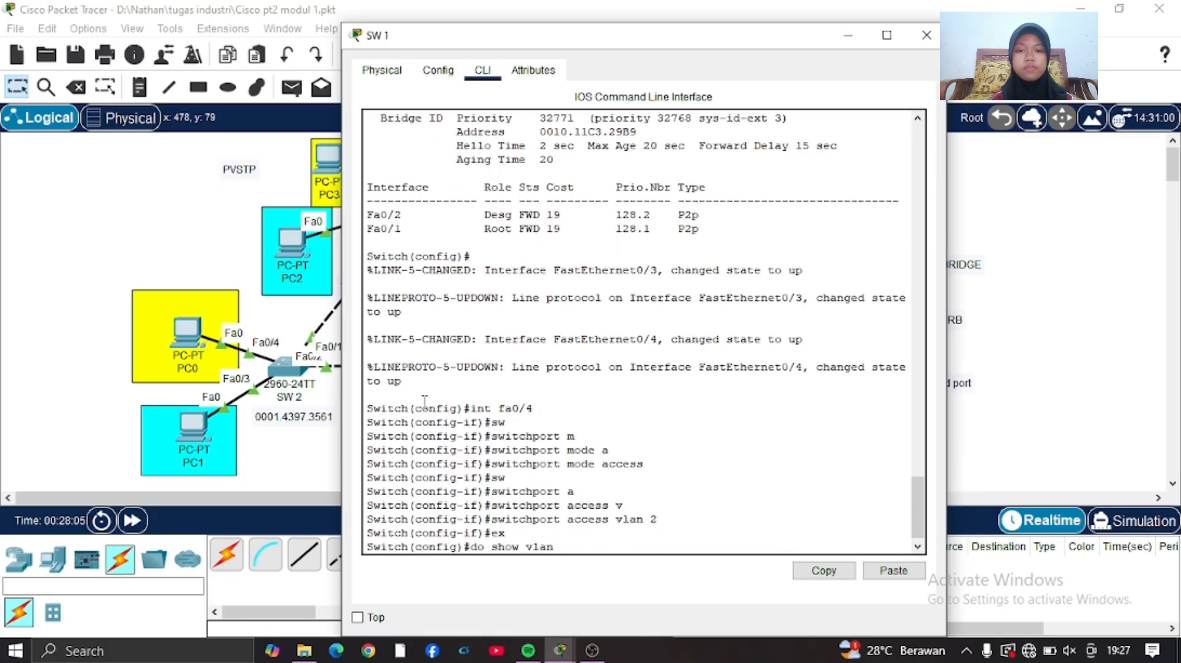
Run do show vlan brief on SW 1 and check the port membership of VLAN 2.
text(ef)
key(Return)
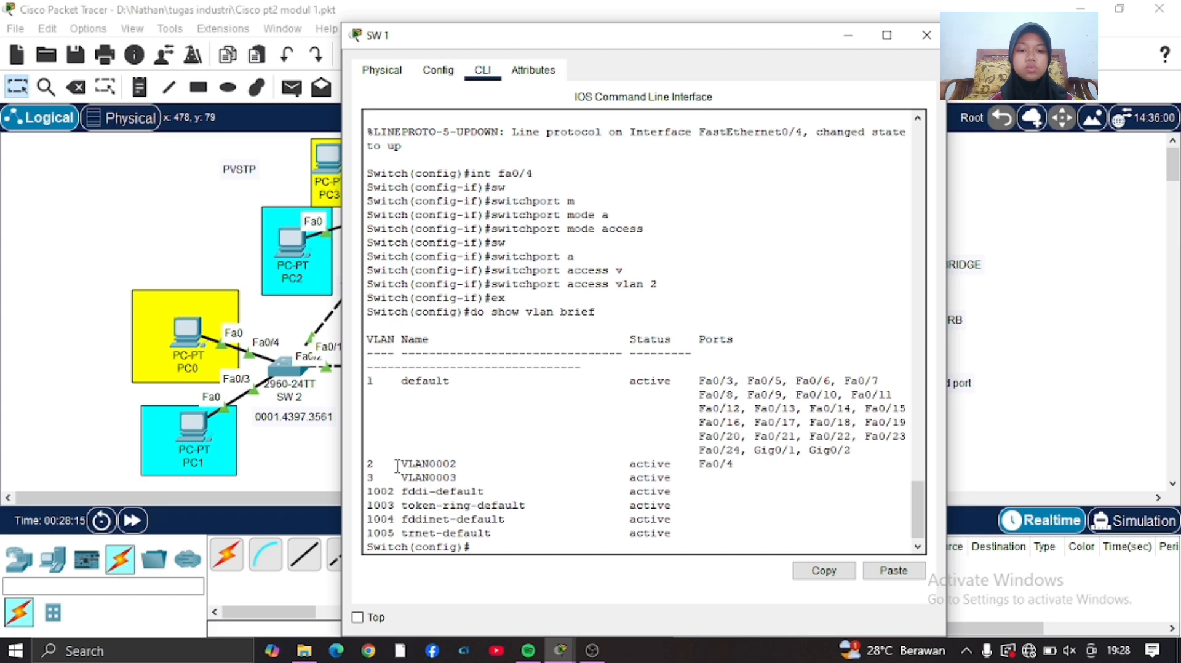
drag(397, 465, 754, 472)
click(307, 470)
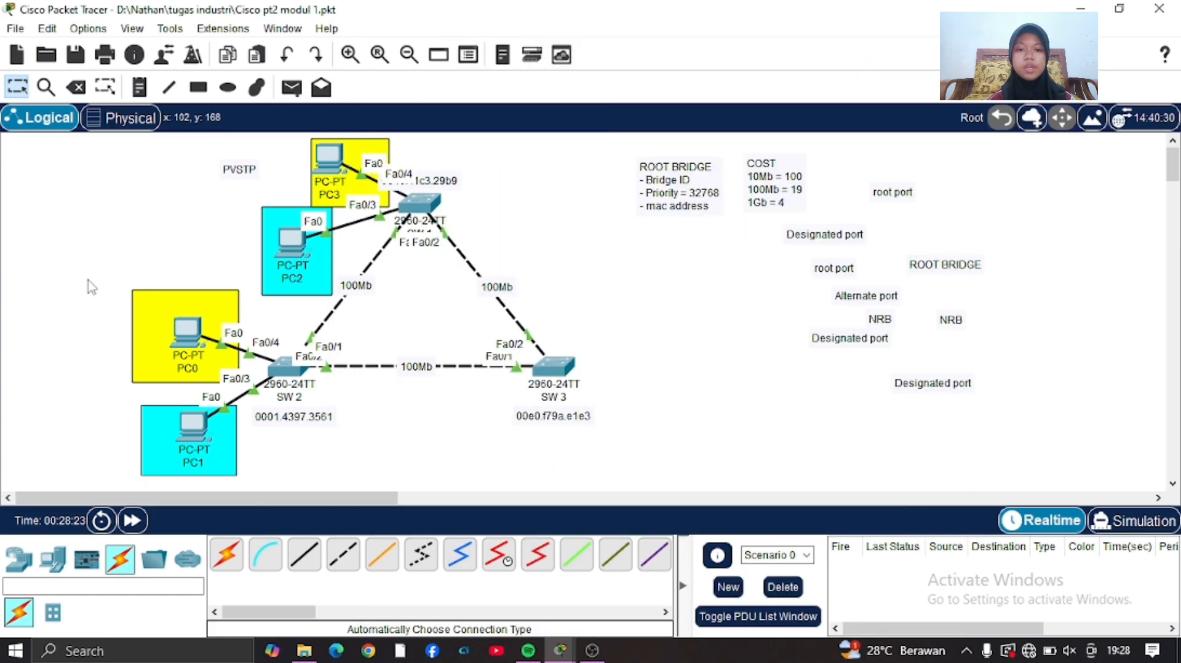
Create a simple PDU from PC0 to PC3 in simulation mode and widen the event list to show all its columns.
click(292, 91)
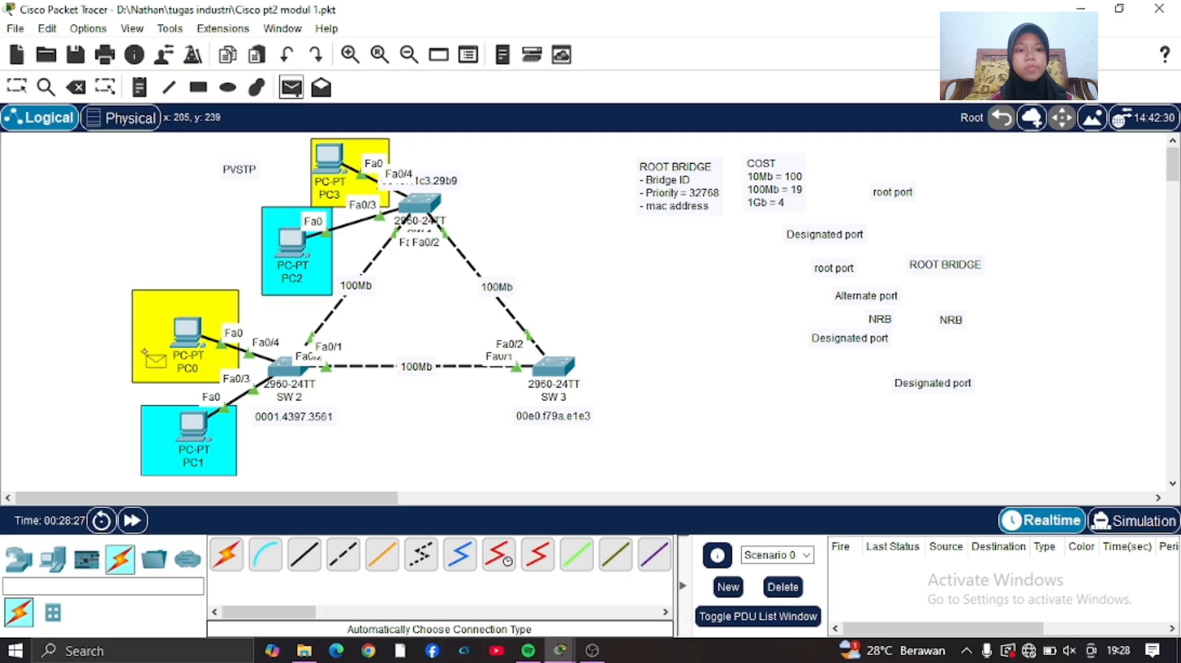
click(1127, 527)
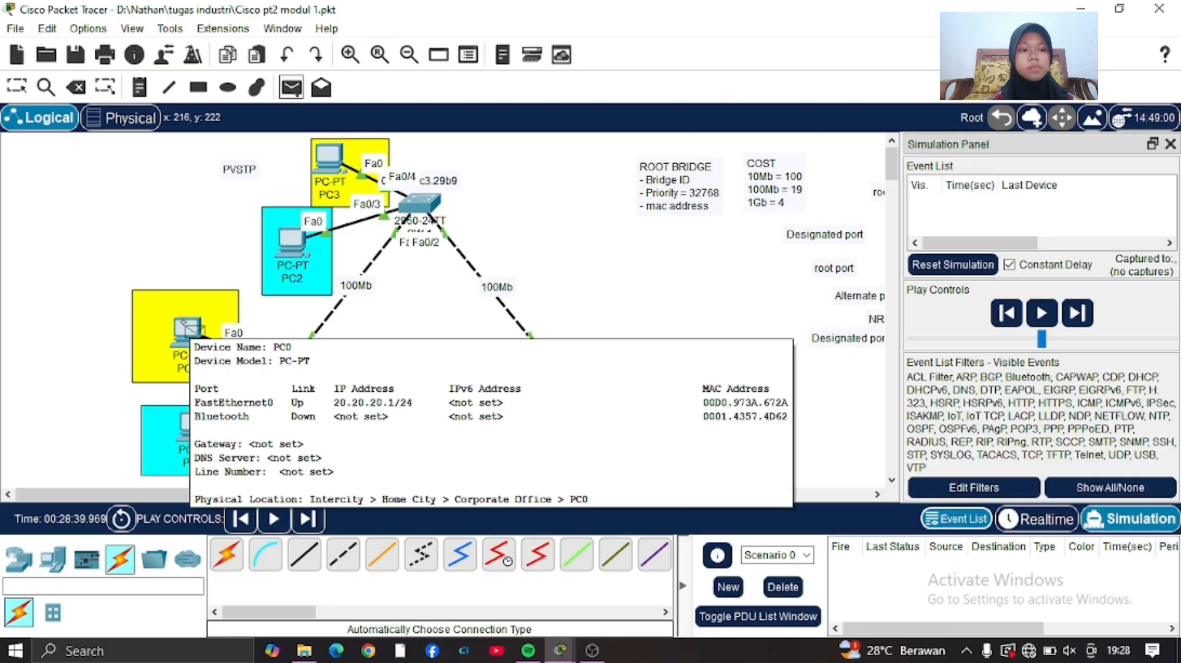
click(184, 329)
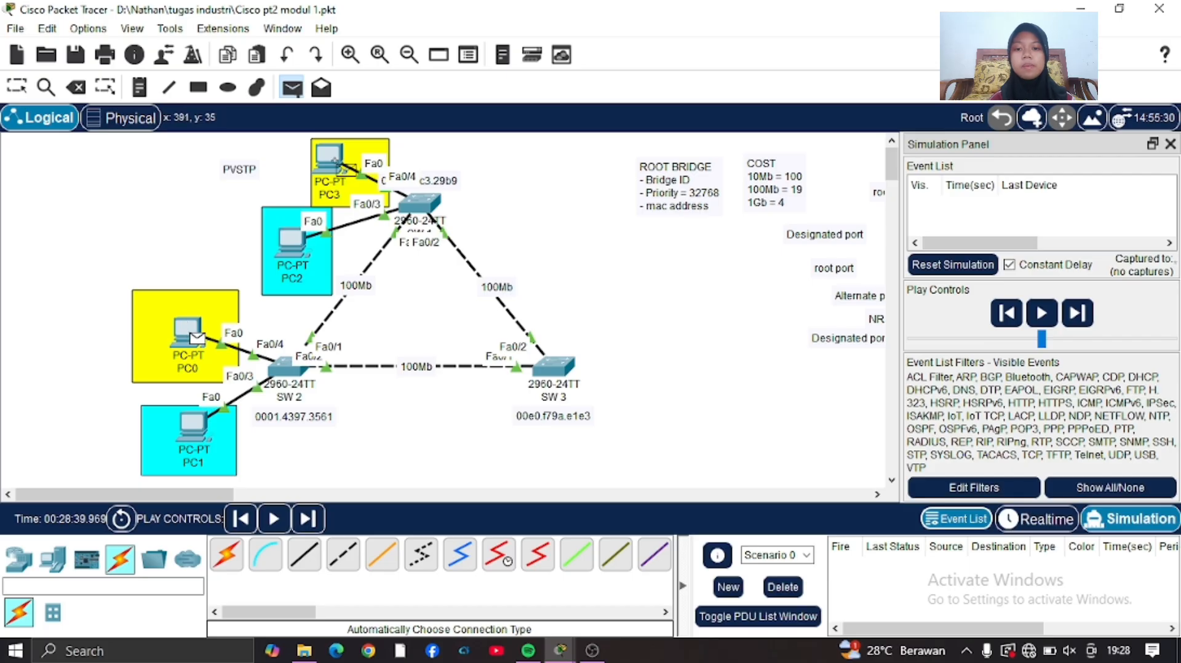
click(335, 161)
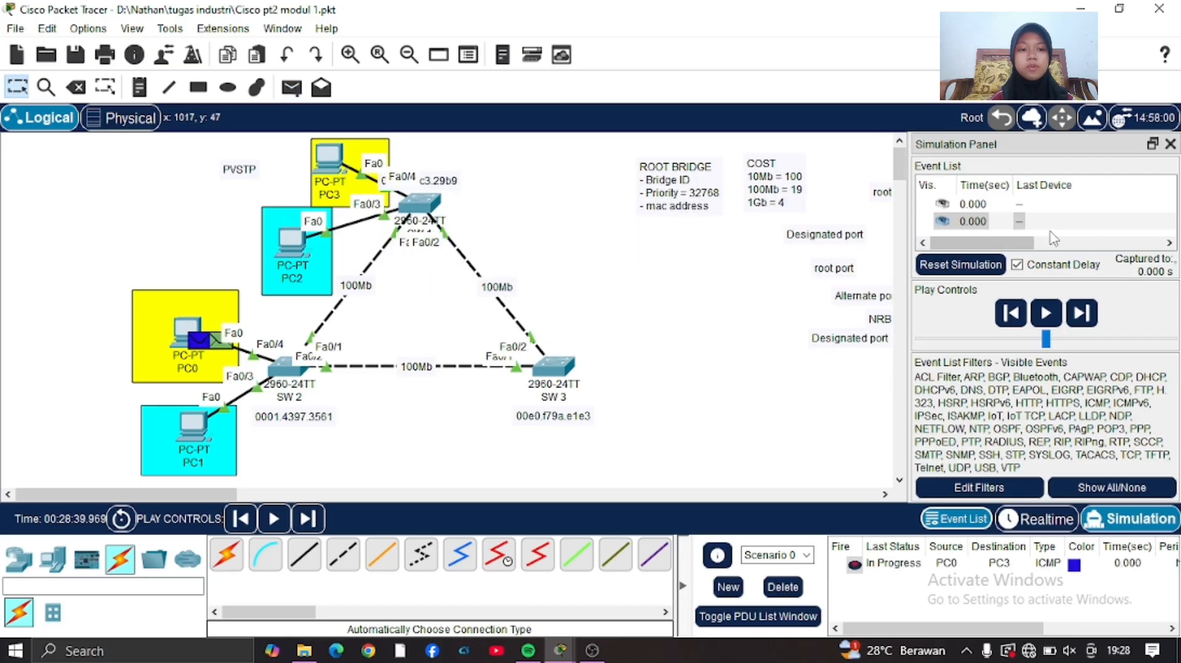
drag(908, 311, 485, 343)
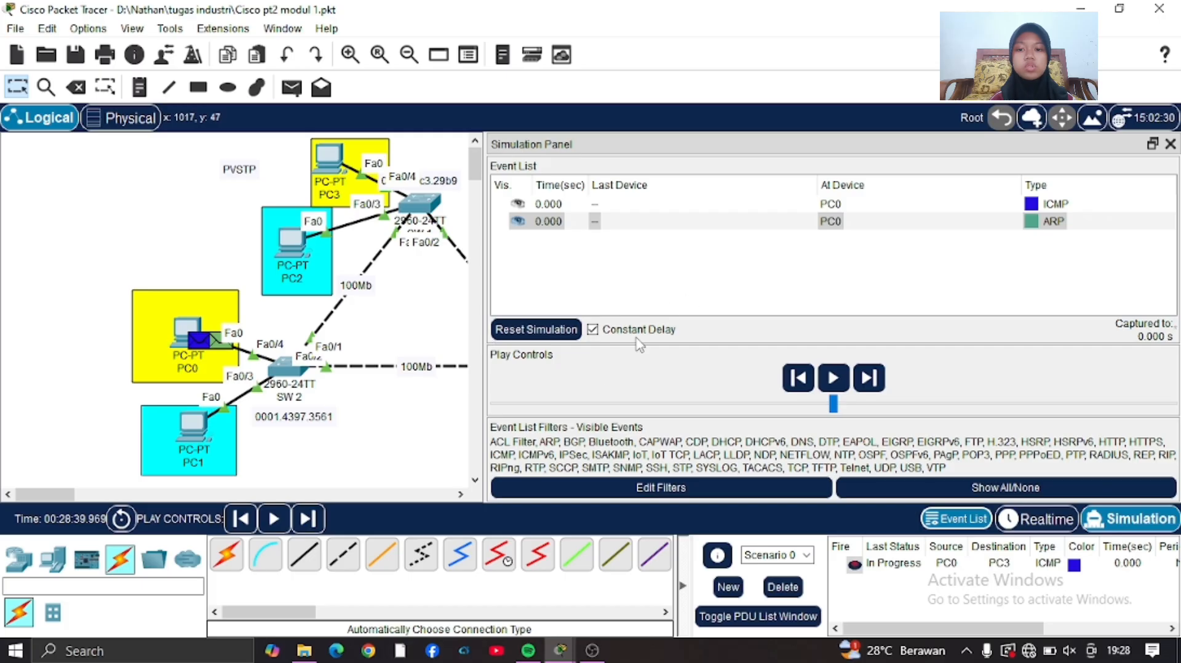
Step the simulation through the ARP exchange between PC0 and PC3 and follow its path across the switches.
click(310, 520)
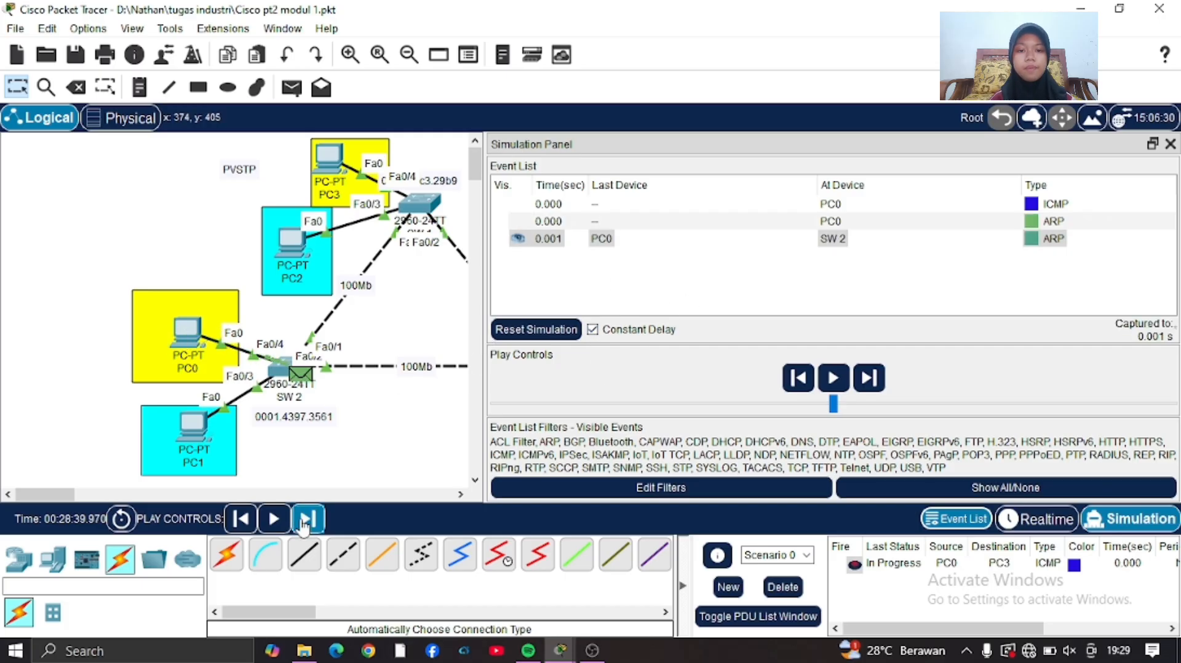
click(314, 523)
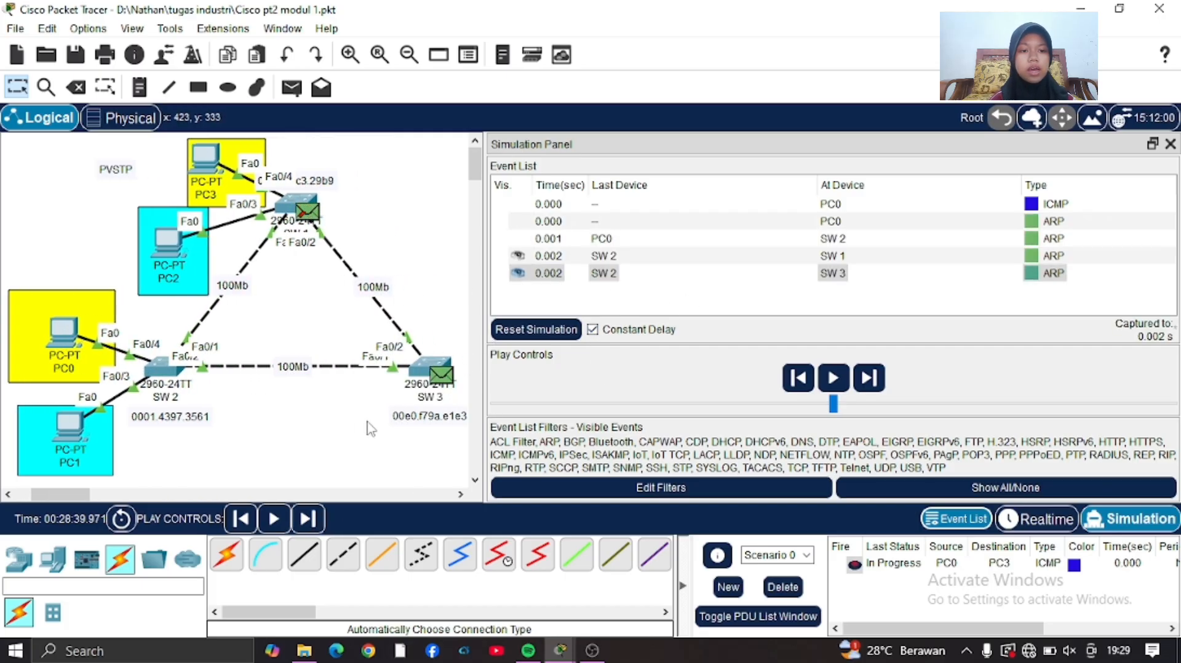
click(304, 521)
click(303, 520)
click(303, 520)
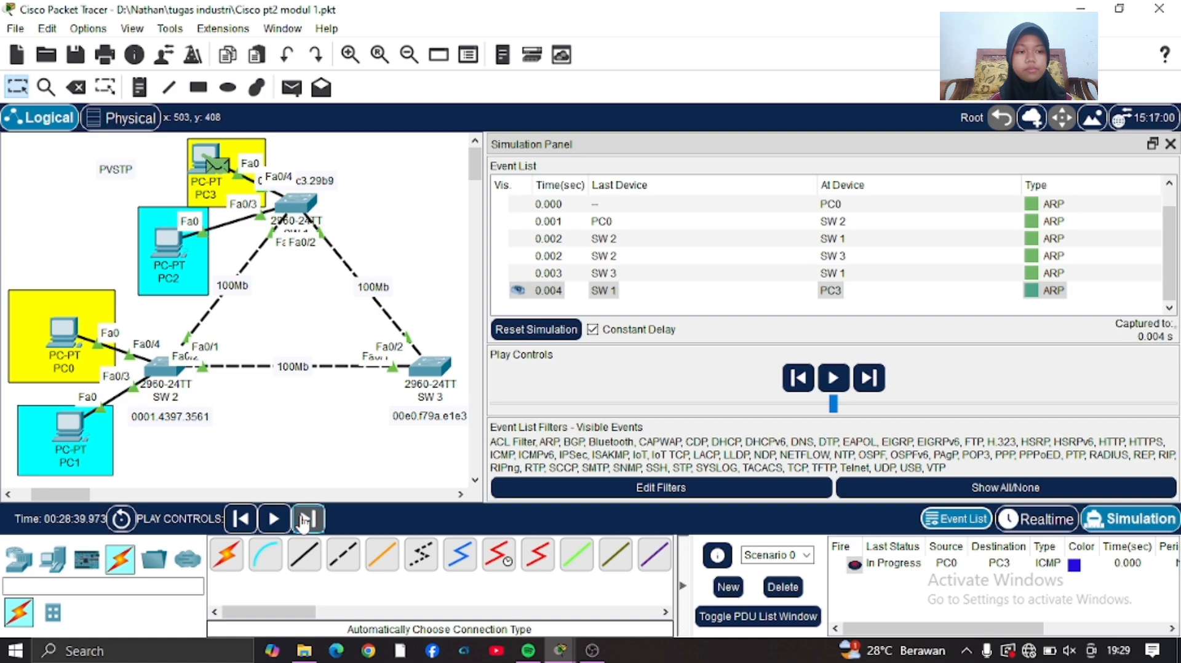
click(303, 520)
click(303, 520)
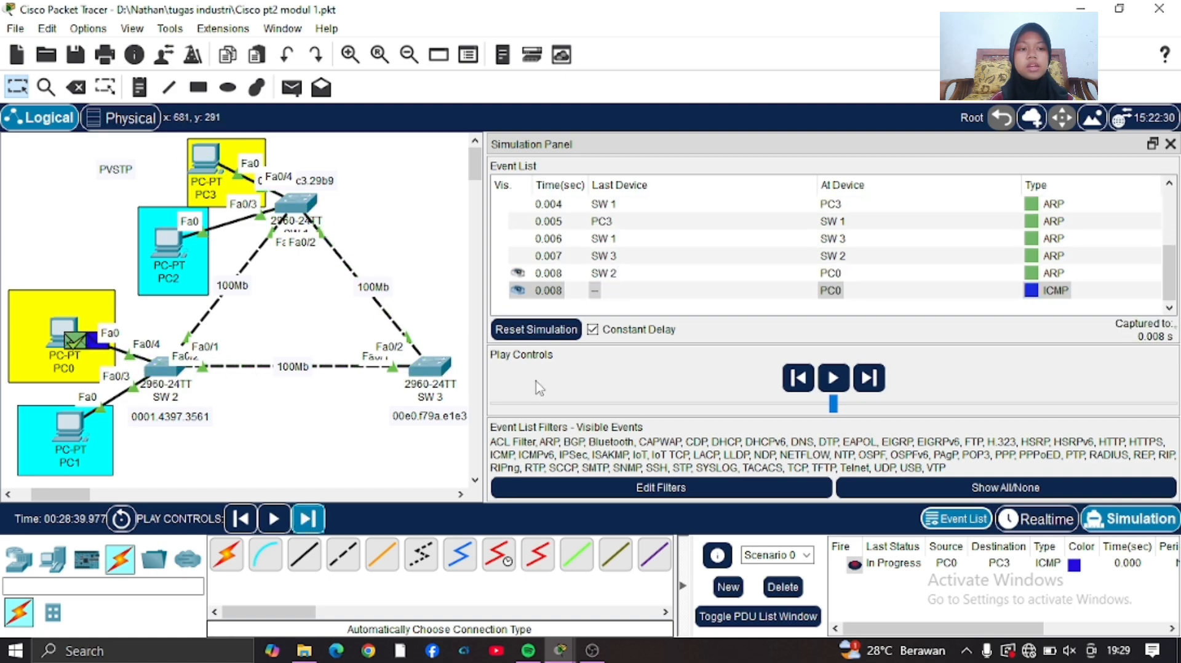
Advance the simulation event by event to trace the ICMP packet from PC0 to PC3 and its reply back.
click(311, 524)
click(313, 527)
click(313, 529)
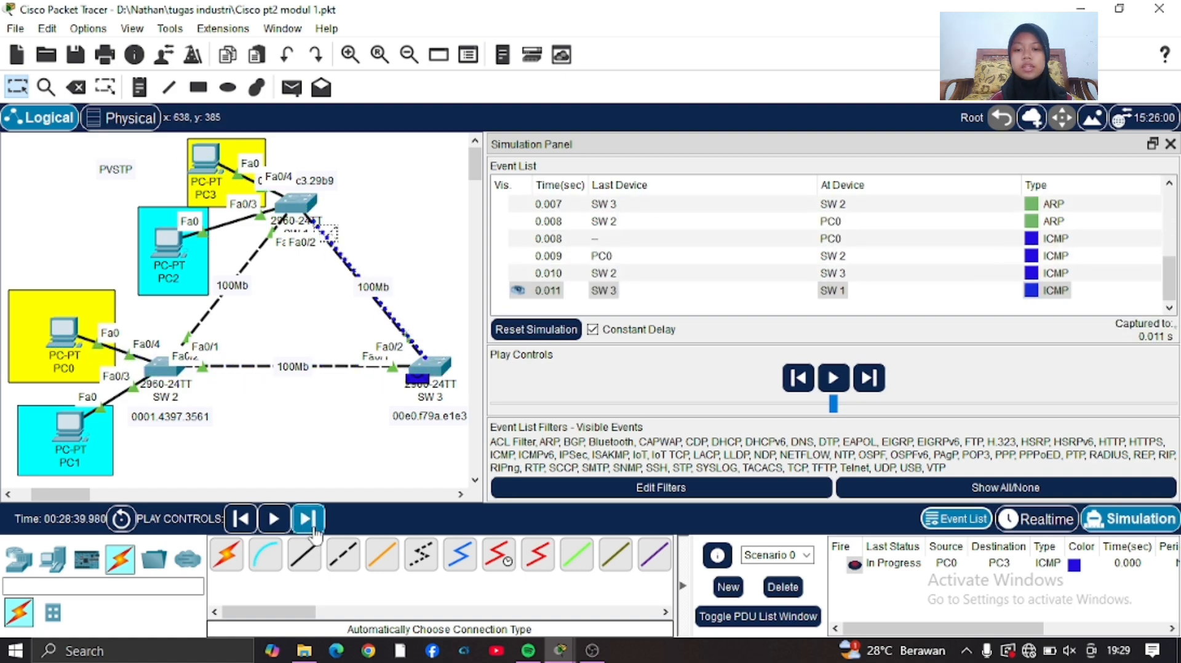
click(313, 529)
click(313, 528)
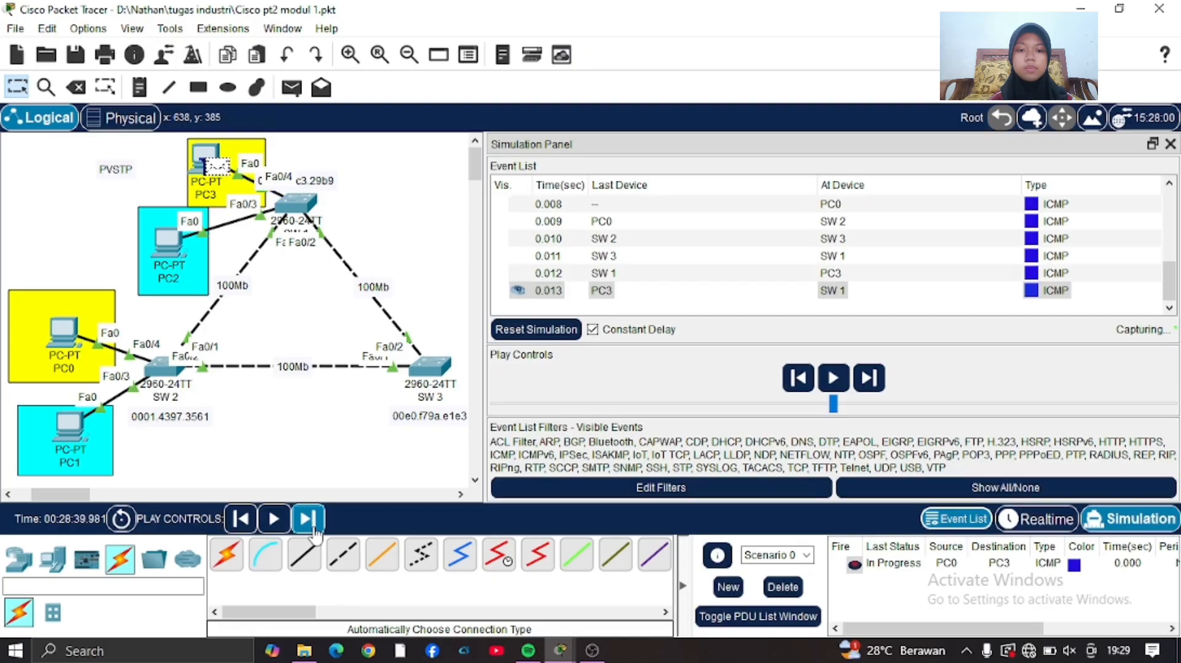
click(307, 520)
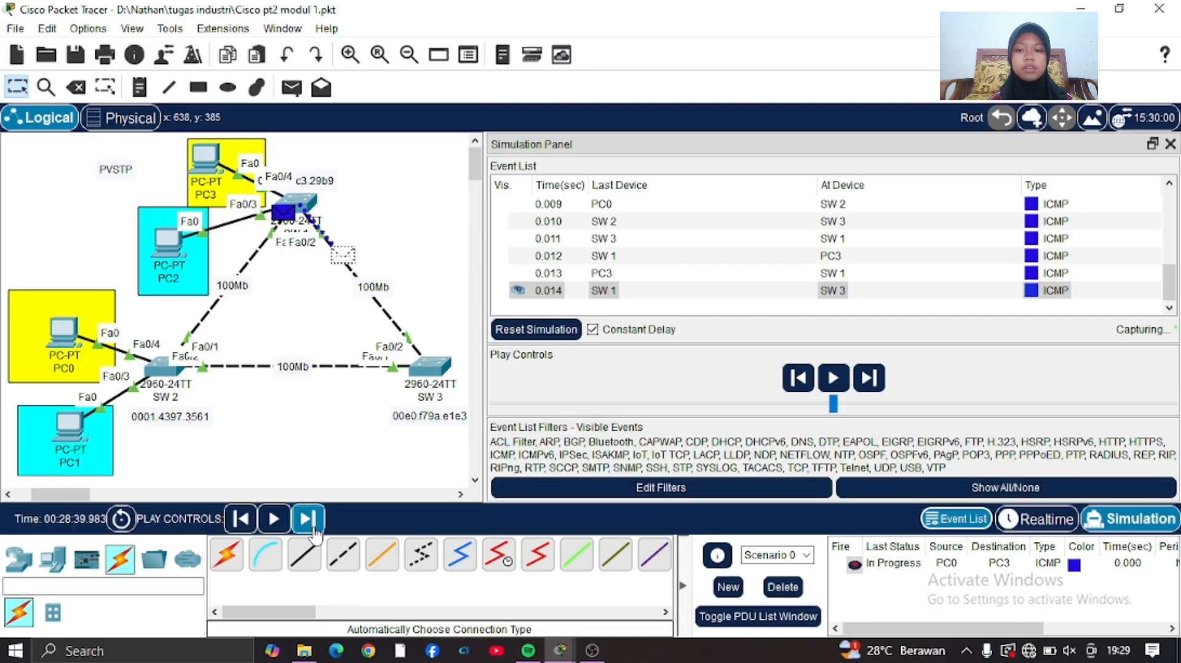
click(308, 520)
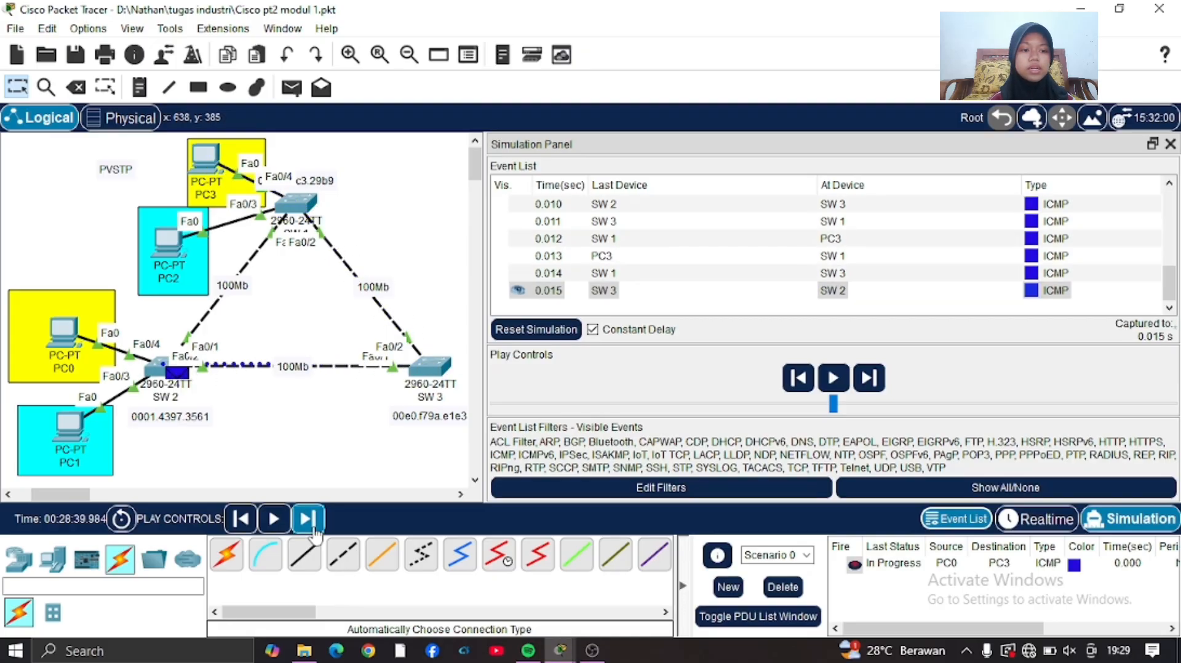
click(310, 524)
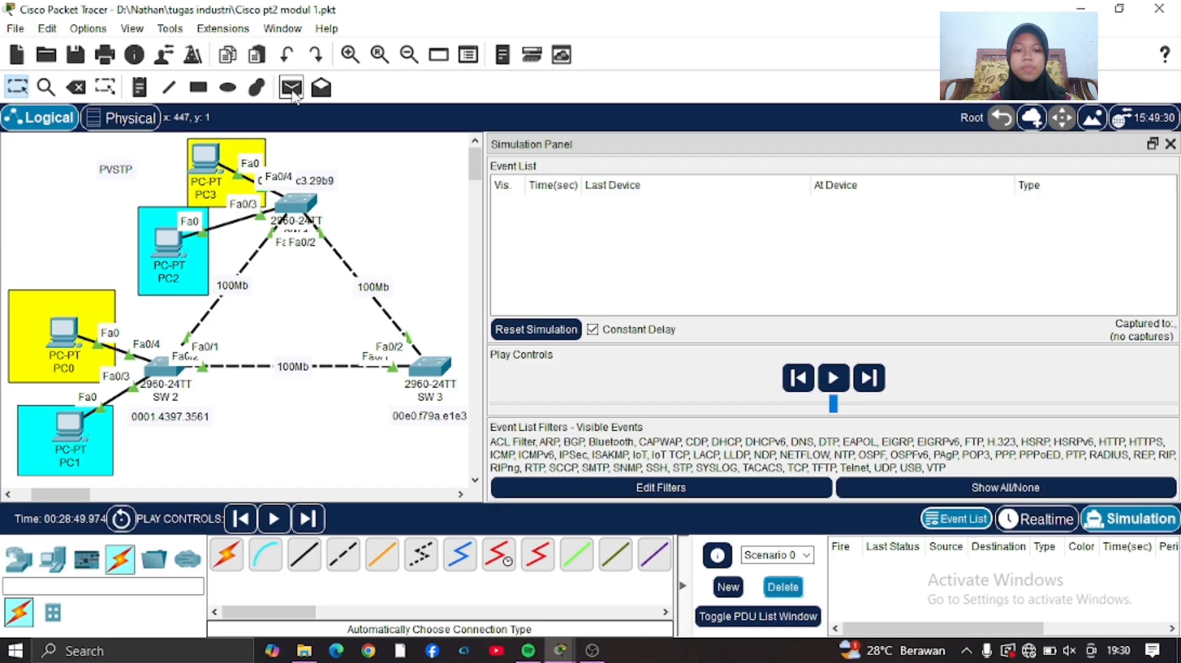
Create a simple PDU from PC1 to PC2.
click(292, 90)
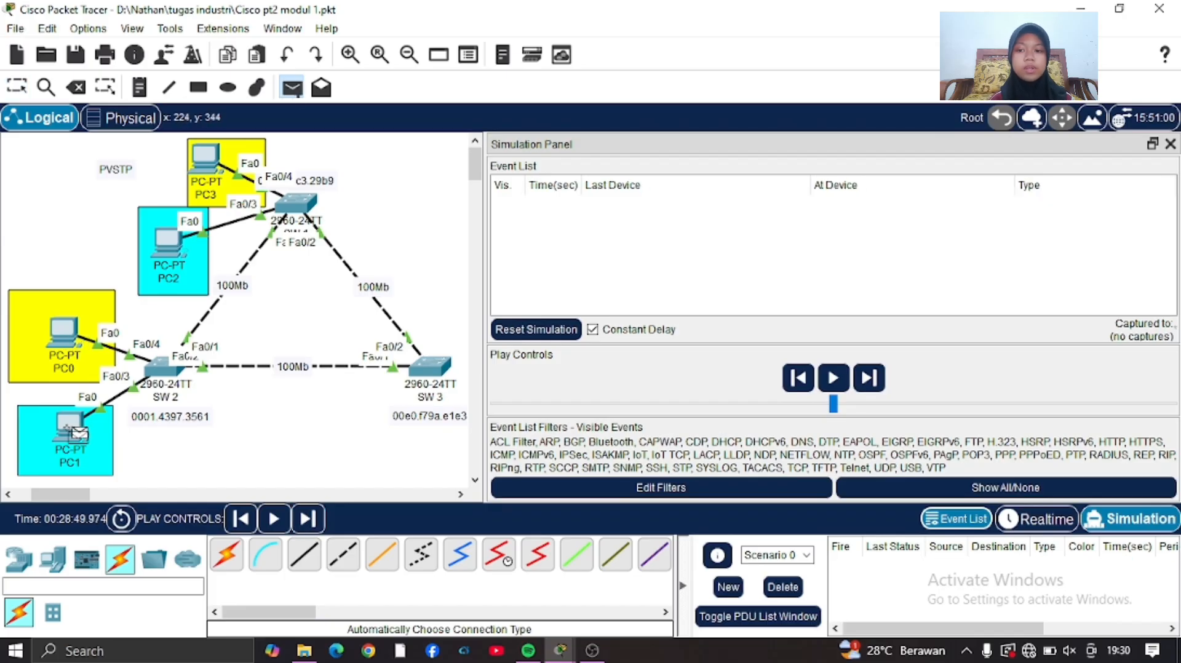
click(74, 431)
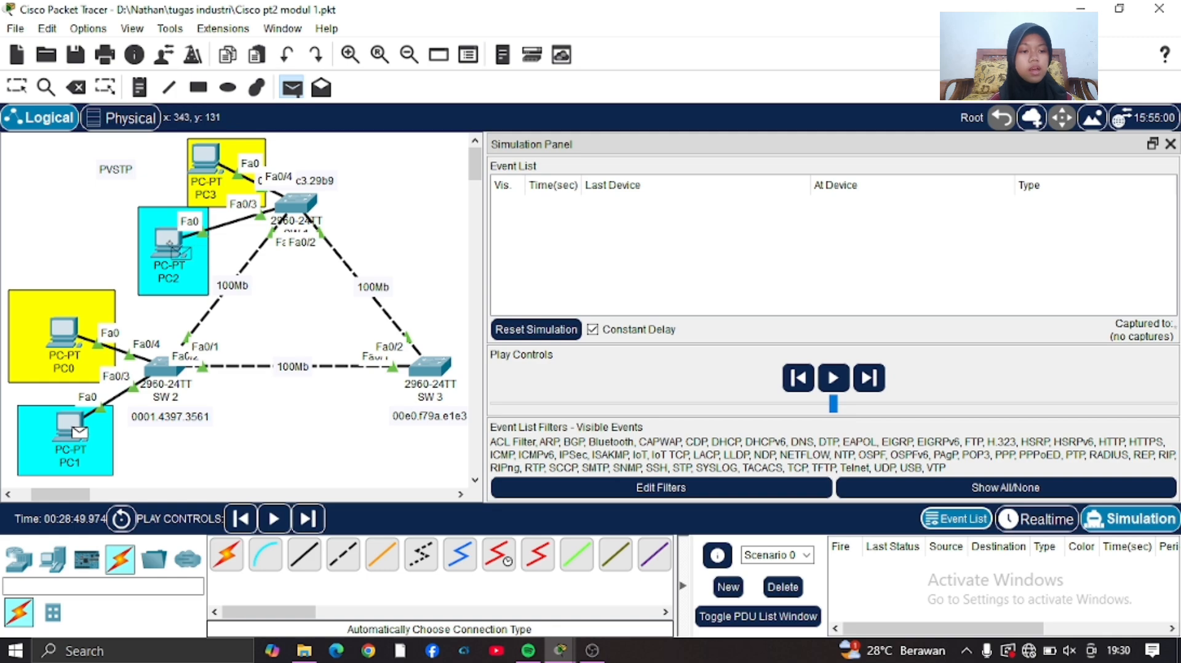
click(167, 243)
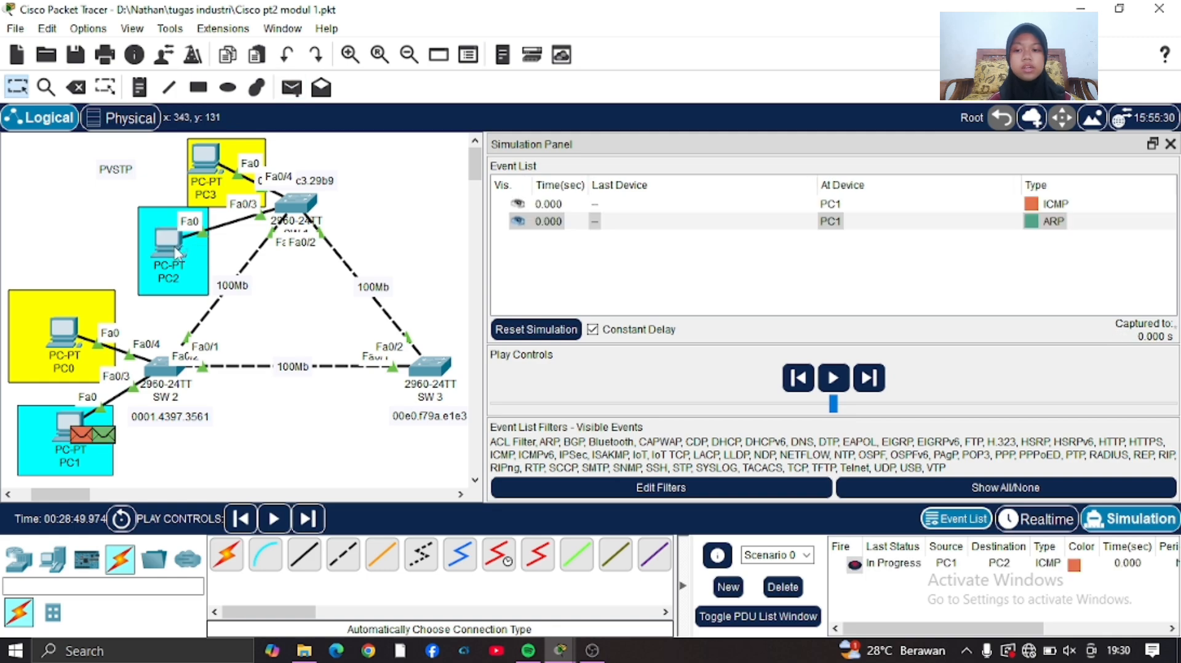
Step the simulation event by event through the ARP exchange between PC1 and PC2 across the switches.
click(309, 519)
click(308, 520)
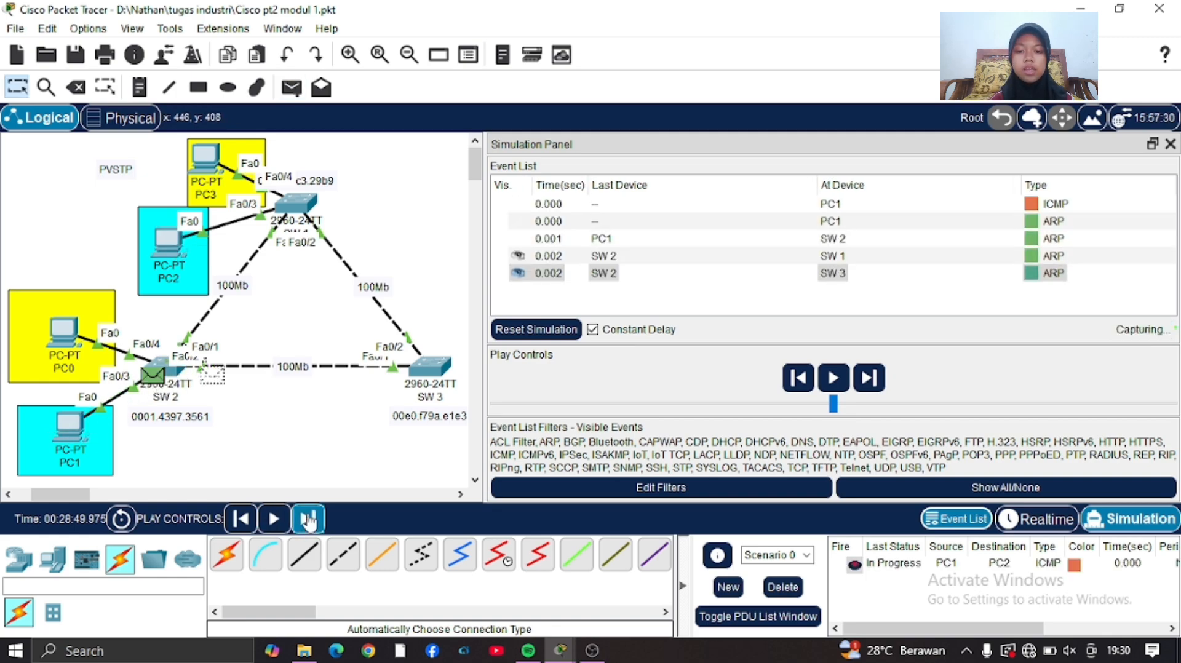
click(309, 519)
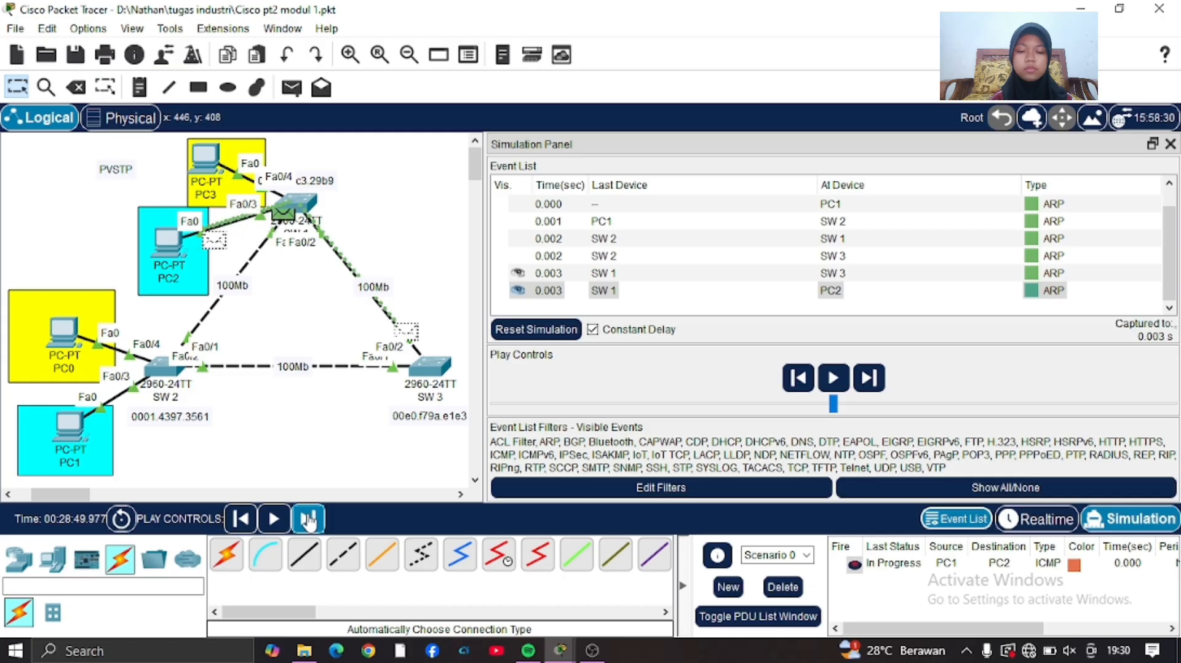
click(309, 520)
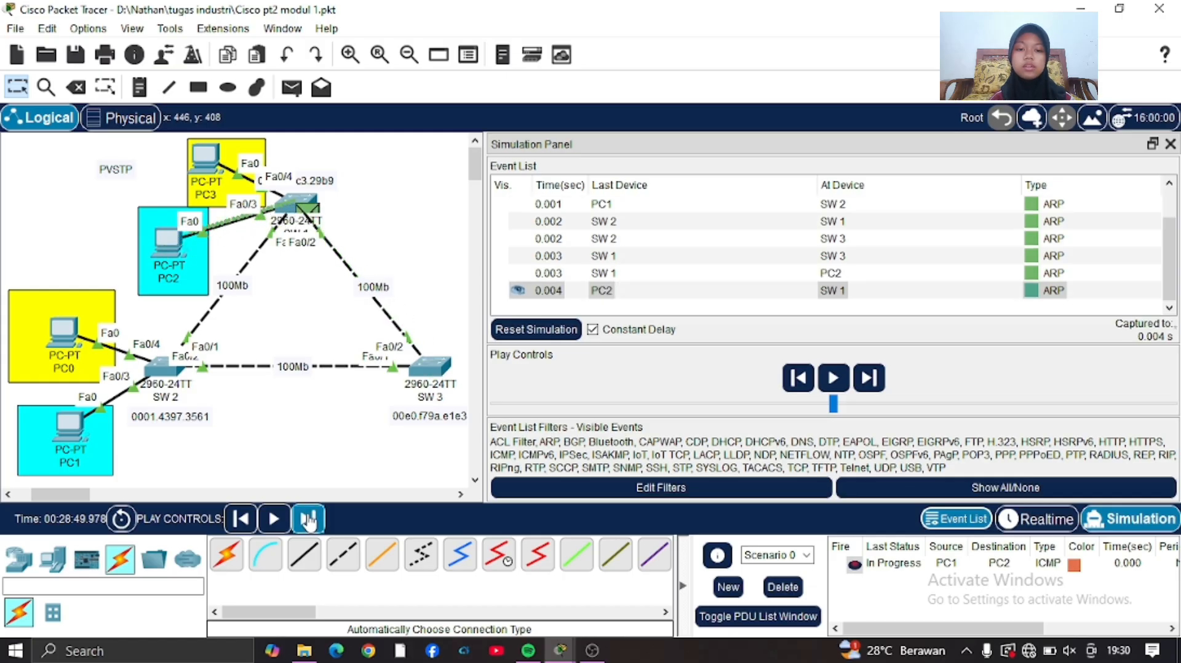
click(308, 520)
click(309, 519)
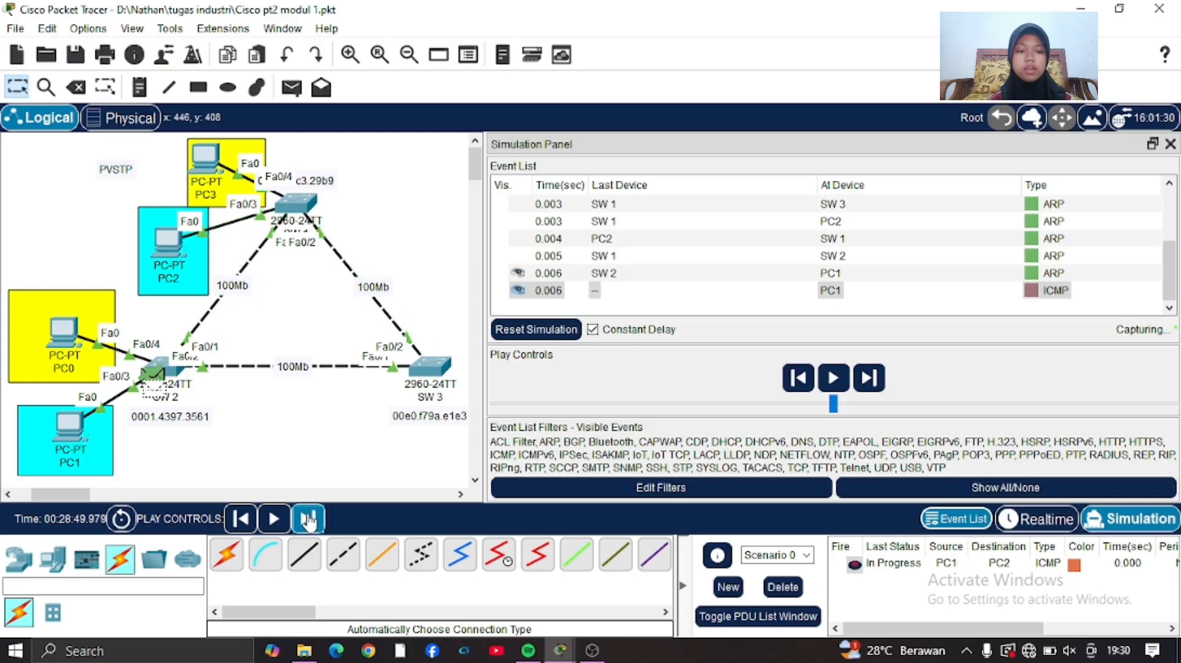
Advance the simulation to trace the ICMP packet from PC1 to PC2 and its reply back to PC1.
click(309, 519)
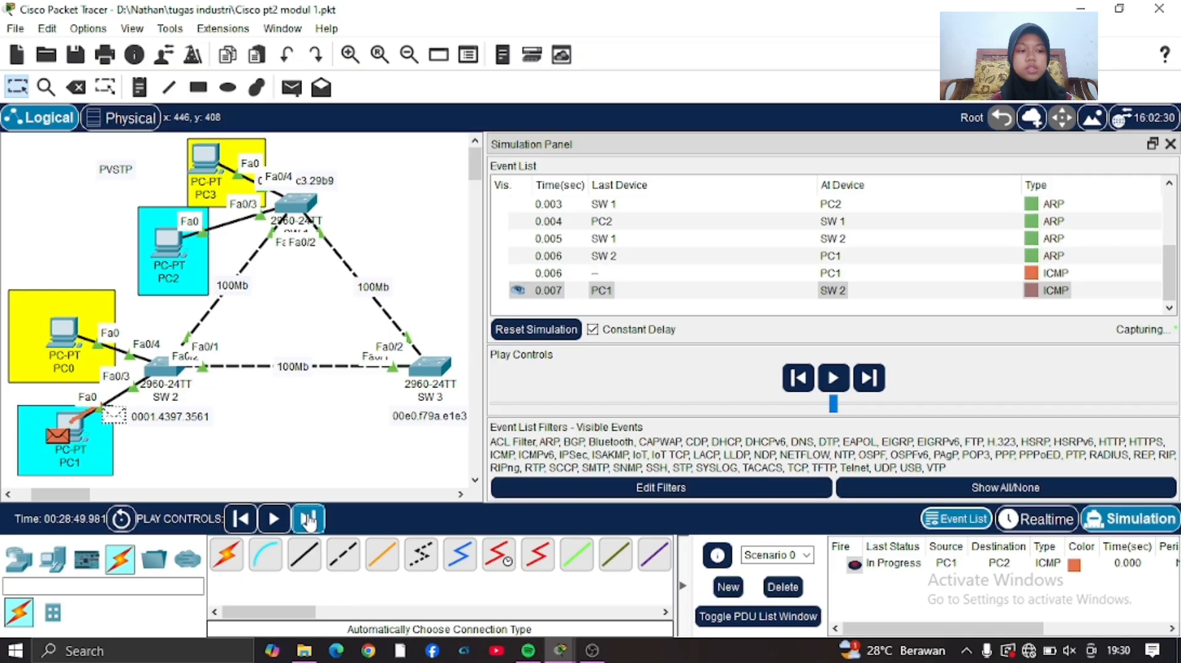
click(308, 520)
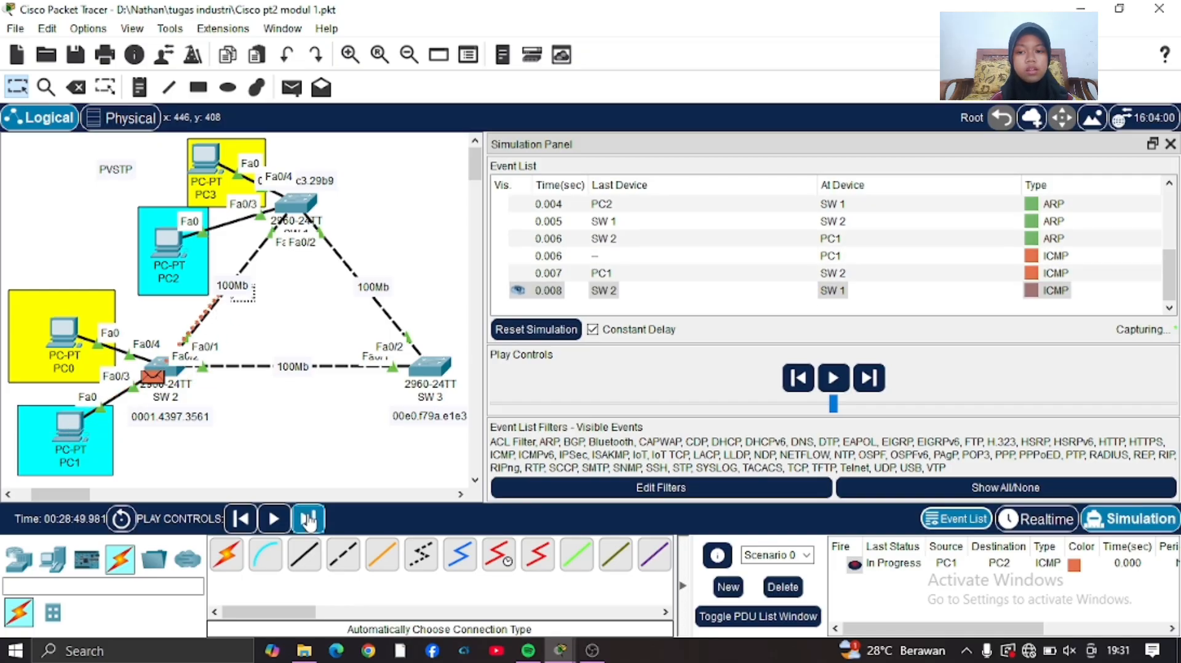
click(309, 519)
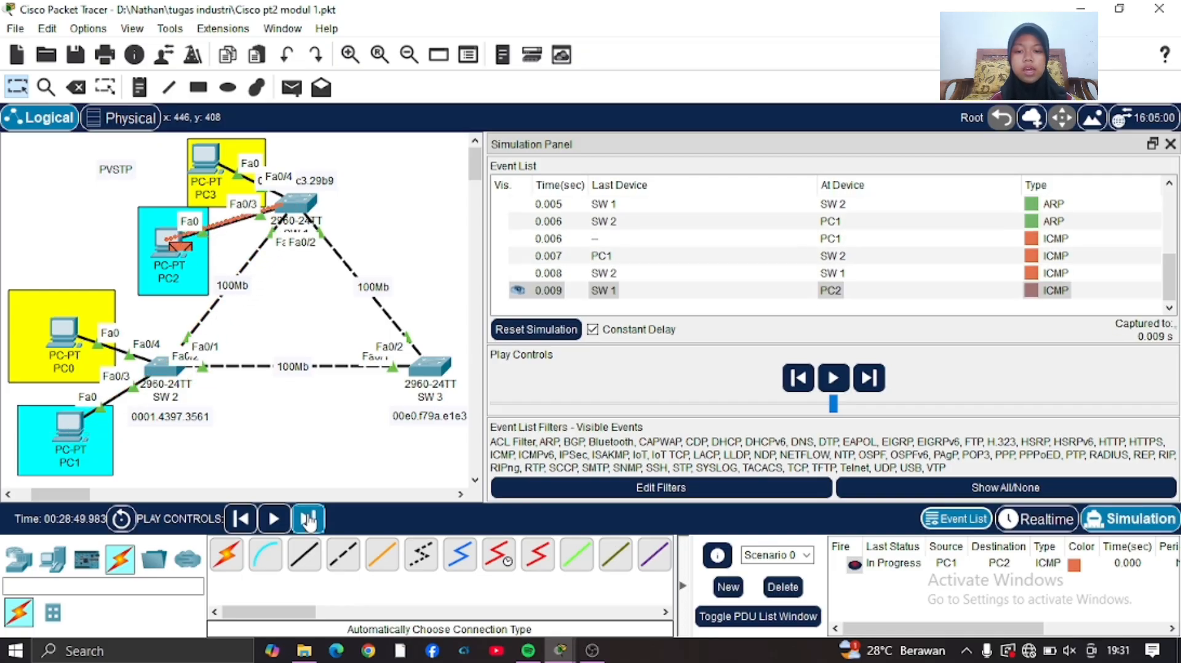
click(309, 519)
click(308, 519)
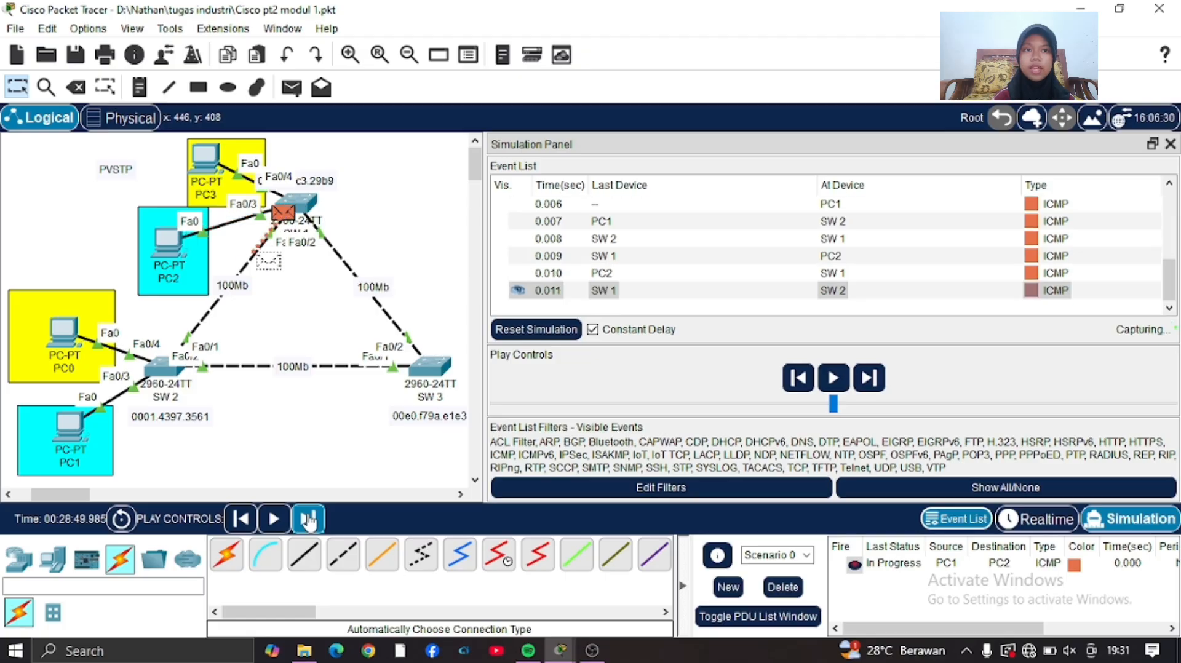
click(309, 520)
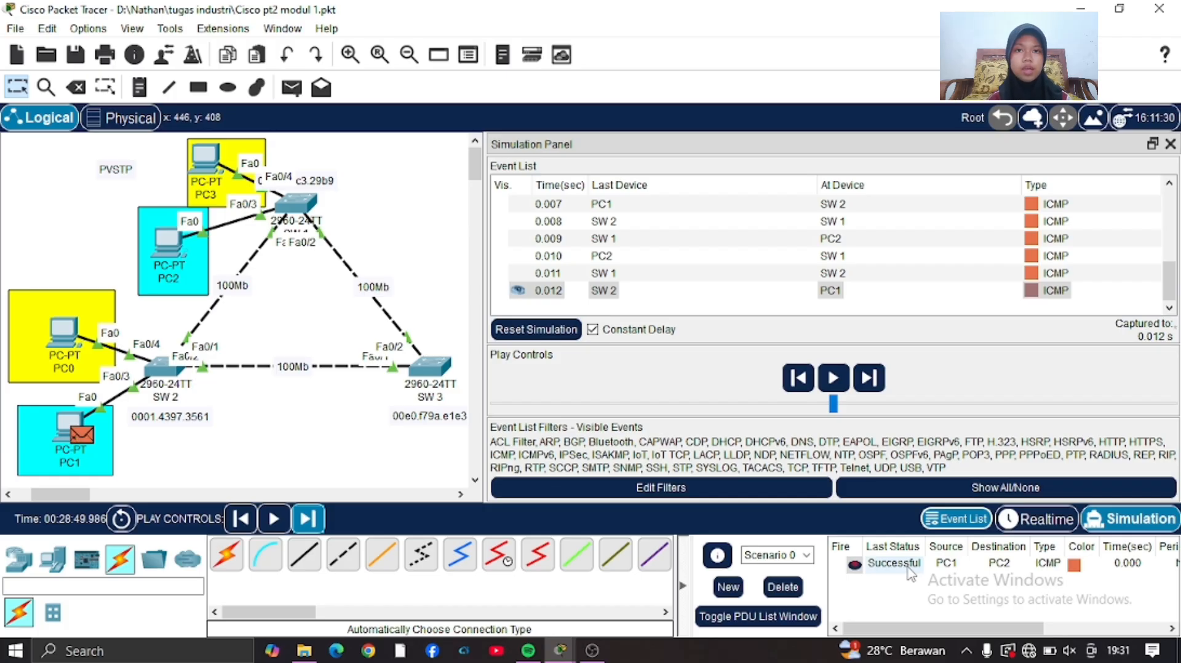
Delete the current PDU scenario and return to realtime mode.
click(792, 587)
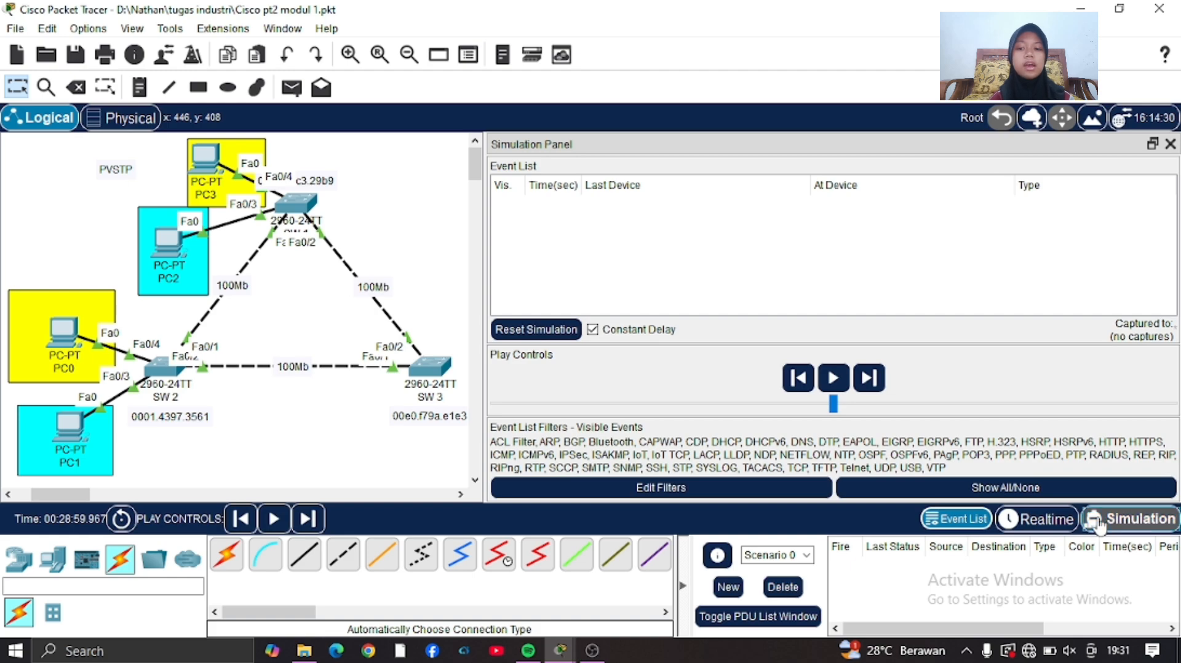
click(1057, 522)
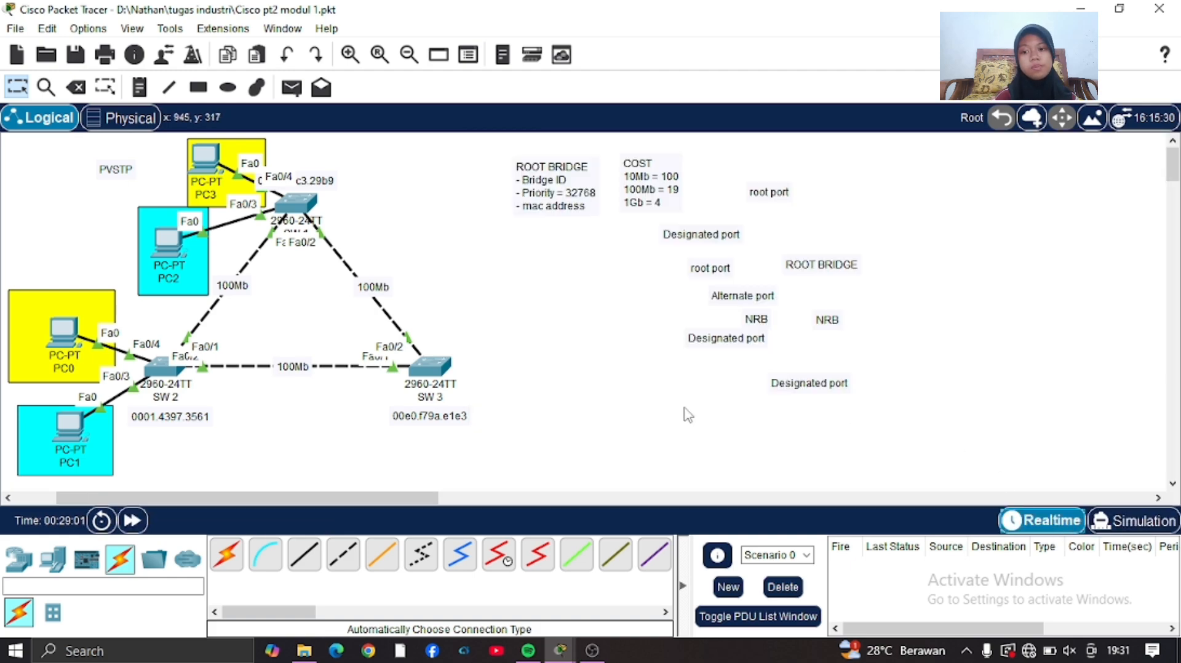
Move the PVSTP label down so it sits beside PC2.
scroll(683, 415, left, 3)
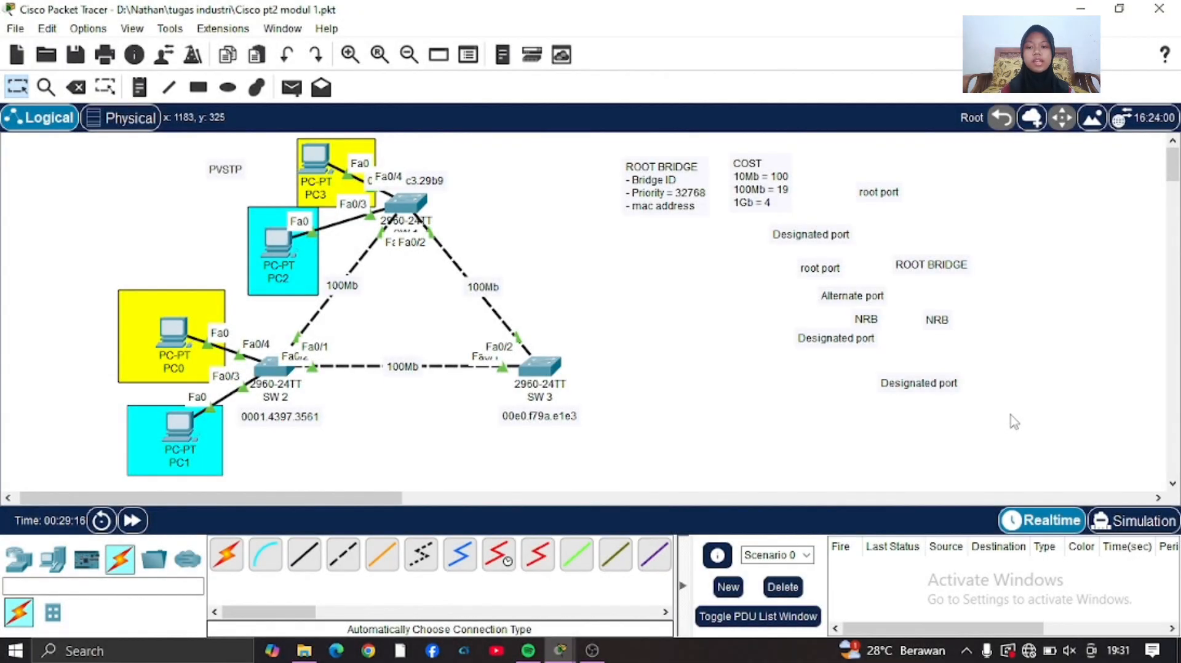
drag(229, 170, 206, 229)
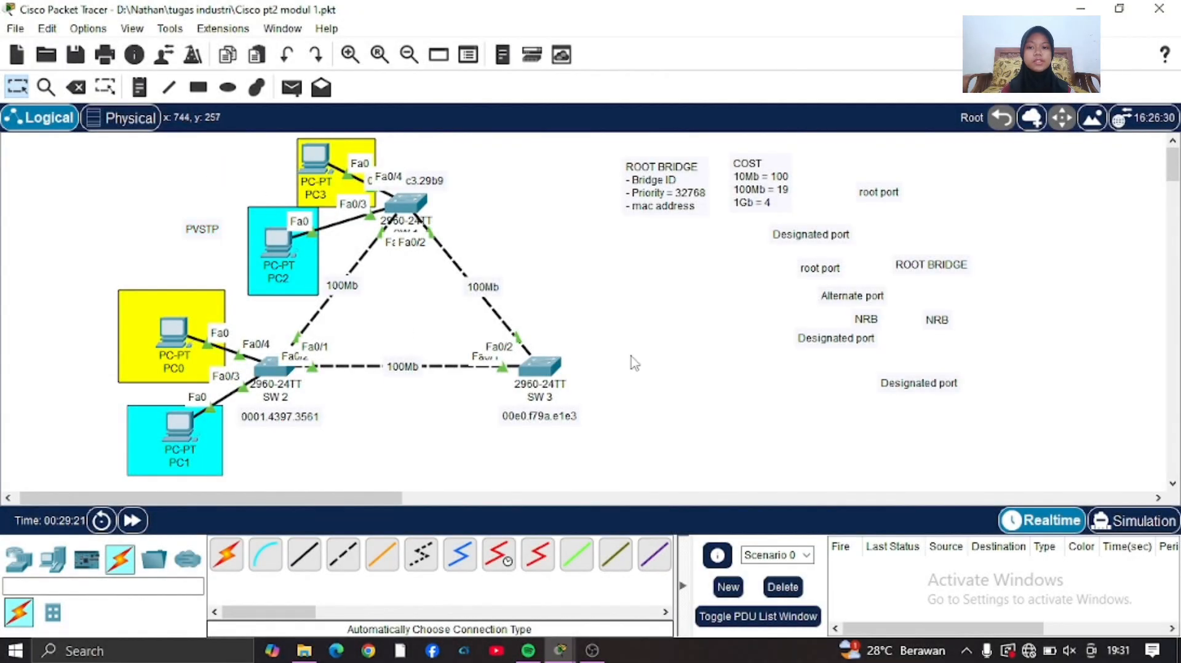
Place two 2960 switches side by side in the empty workspace area beyond the PVSTP topology.
scroll(634, 363, right, 15)
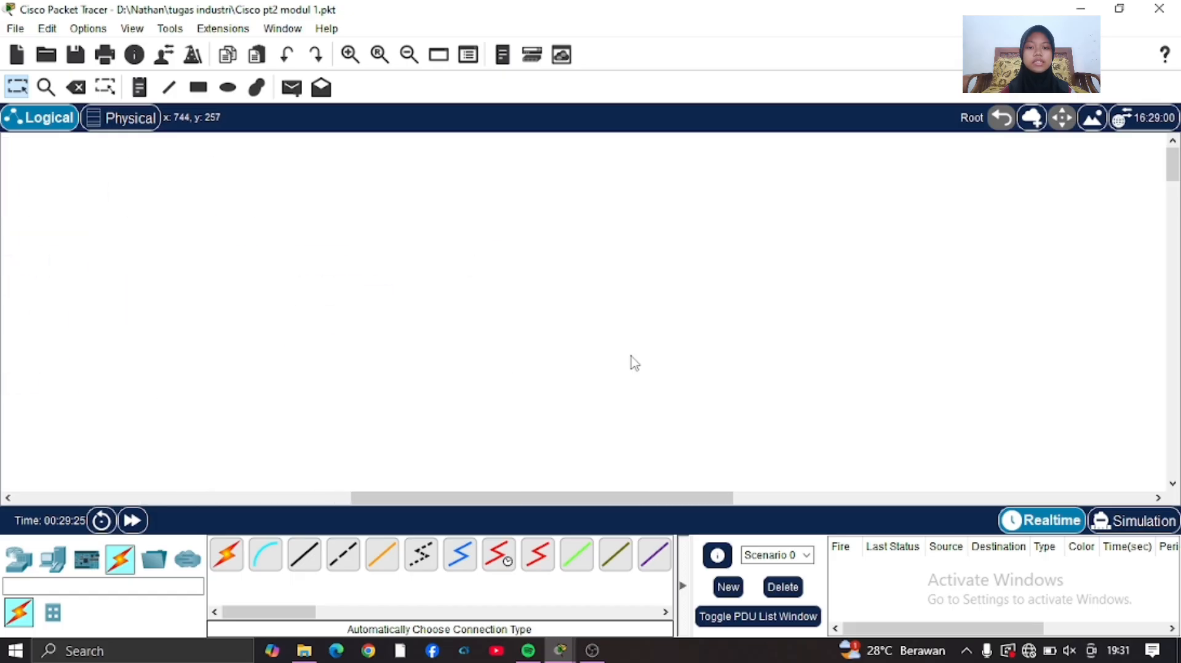
scroll(633, 362, left, 5)
scroll(632, 361, right, 5)
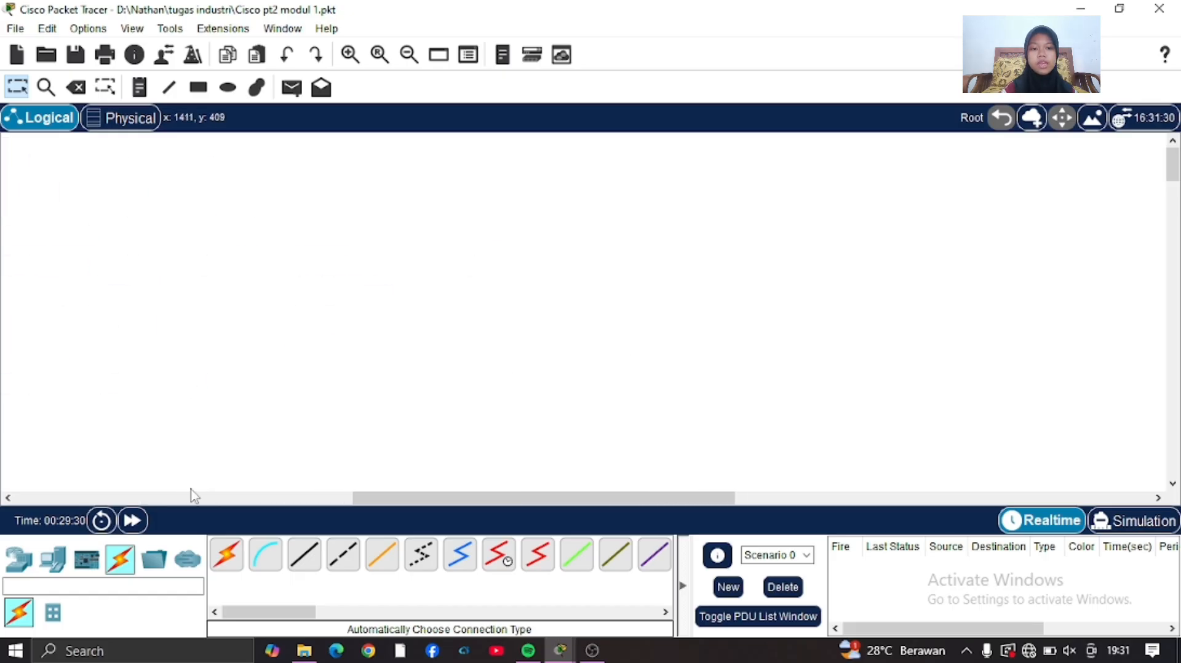
click(19, 559)
click(53, 612)
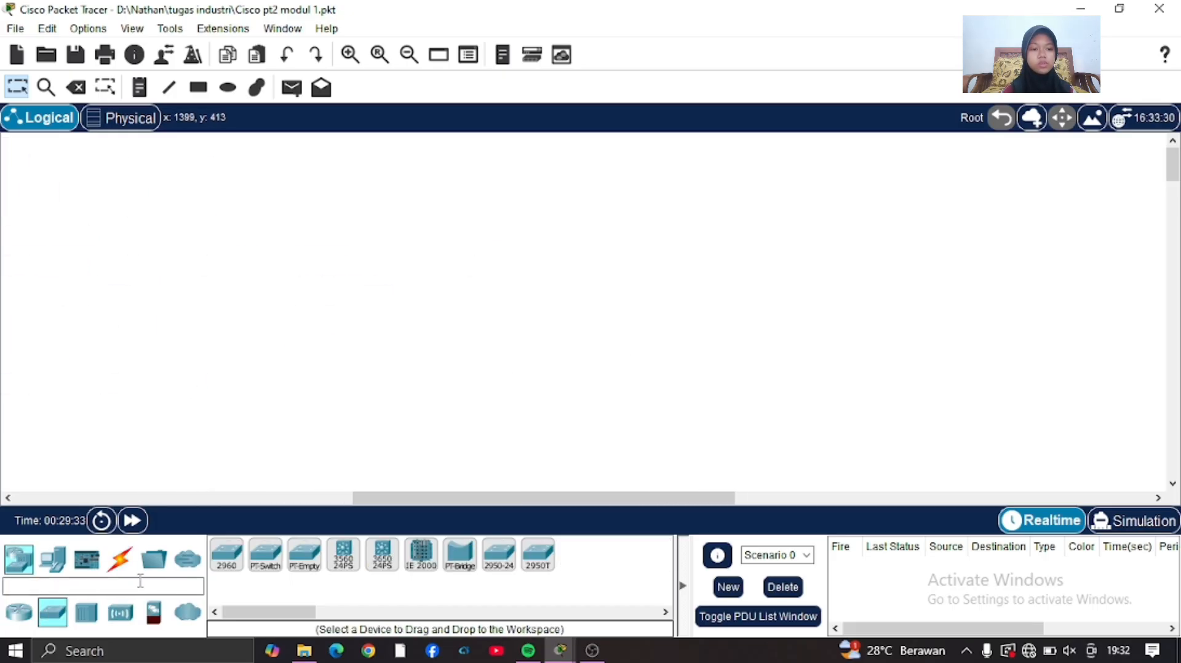
click(226, 556)
click(285, 275)
click(461, 275)
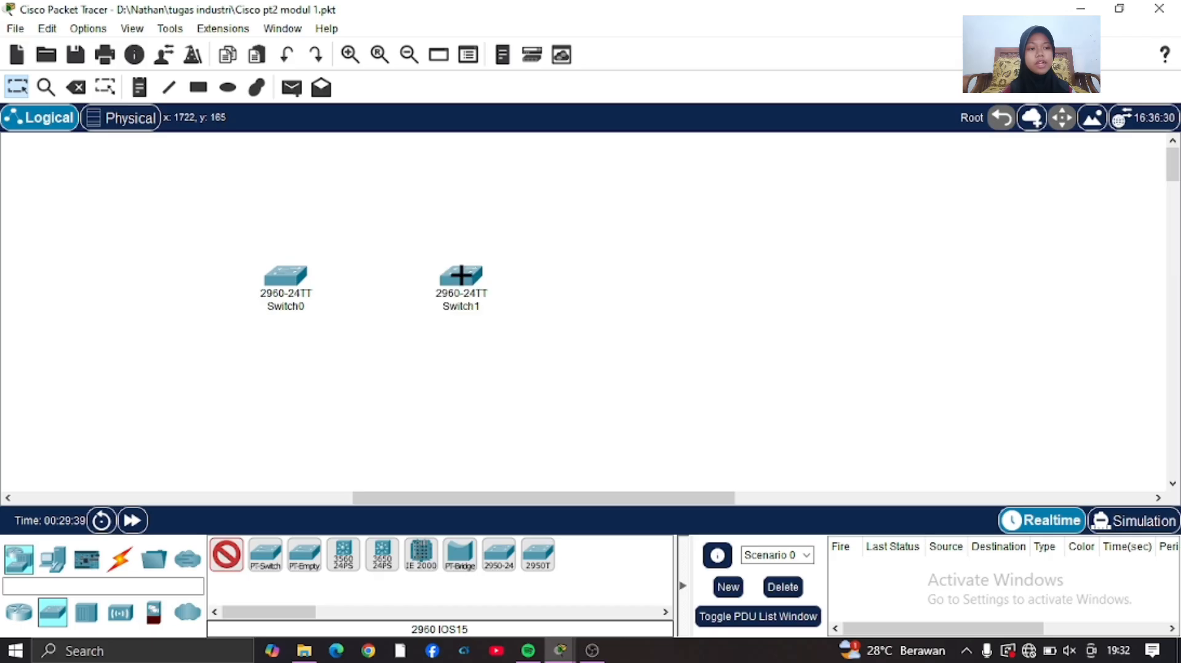
Connect Switch0 and Switch1 with two parallel links using the automatic connection type.
click(119, 559)
click(226, 555)
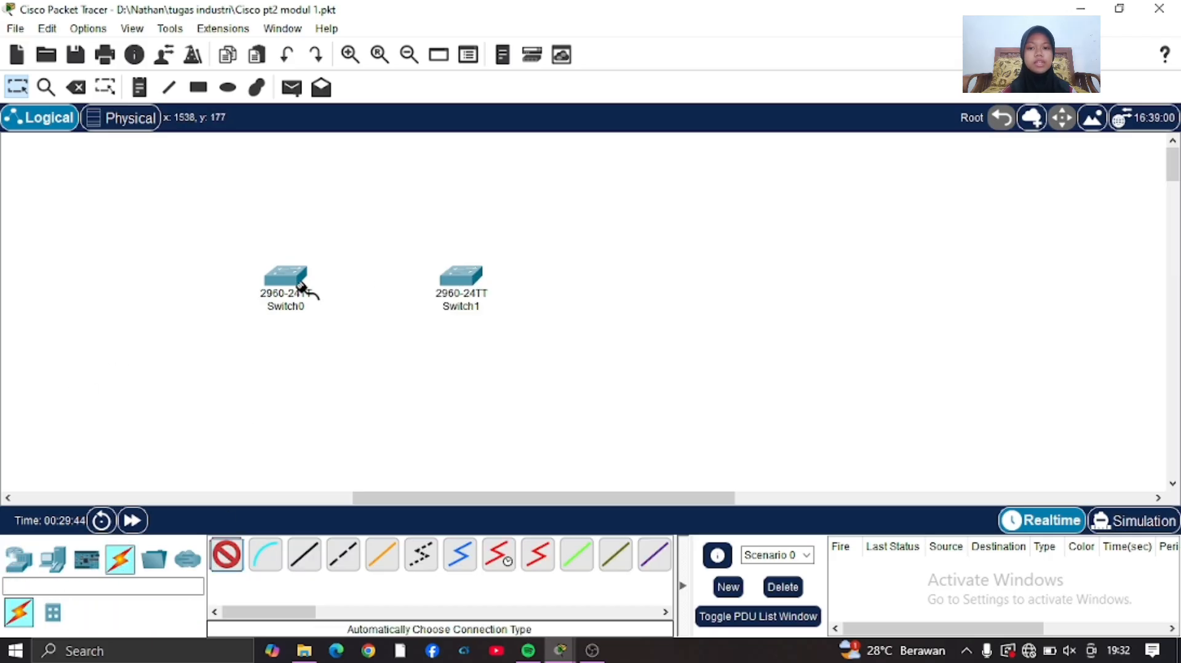
click(301, 284)
click(461, 275)
click(289, 278)
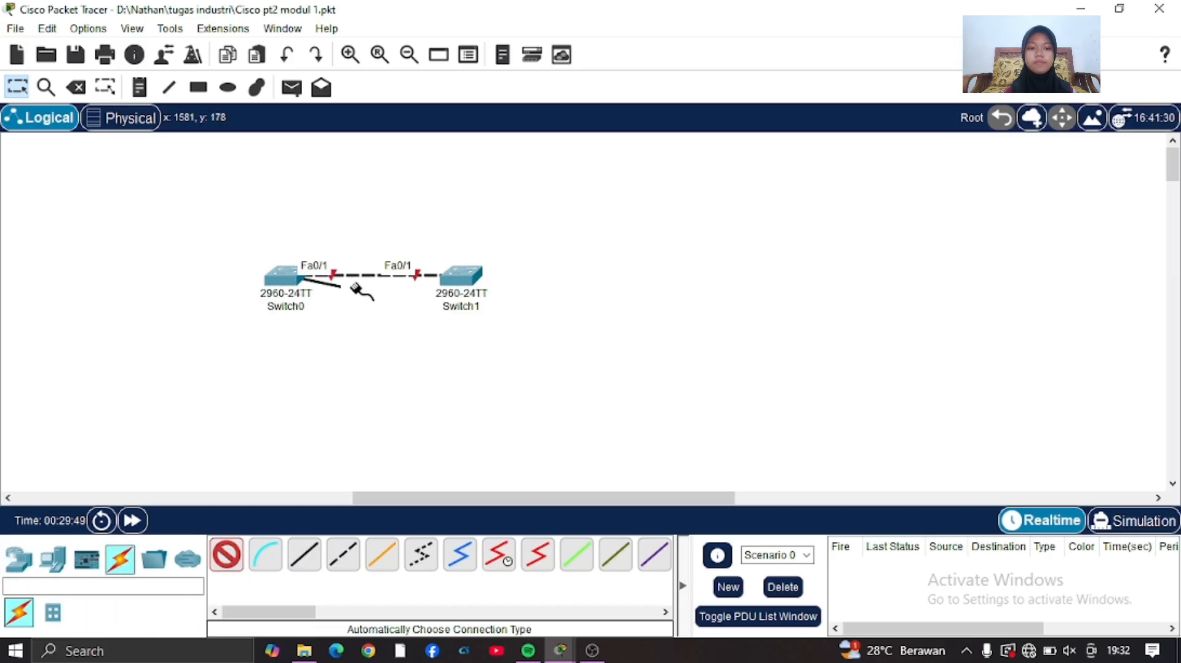
click(461, 274)
Add two PCs, one below Switch0 and one below Switch1.
click(52, 560)
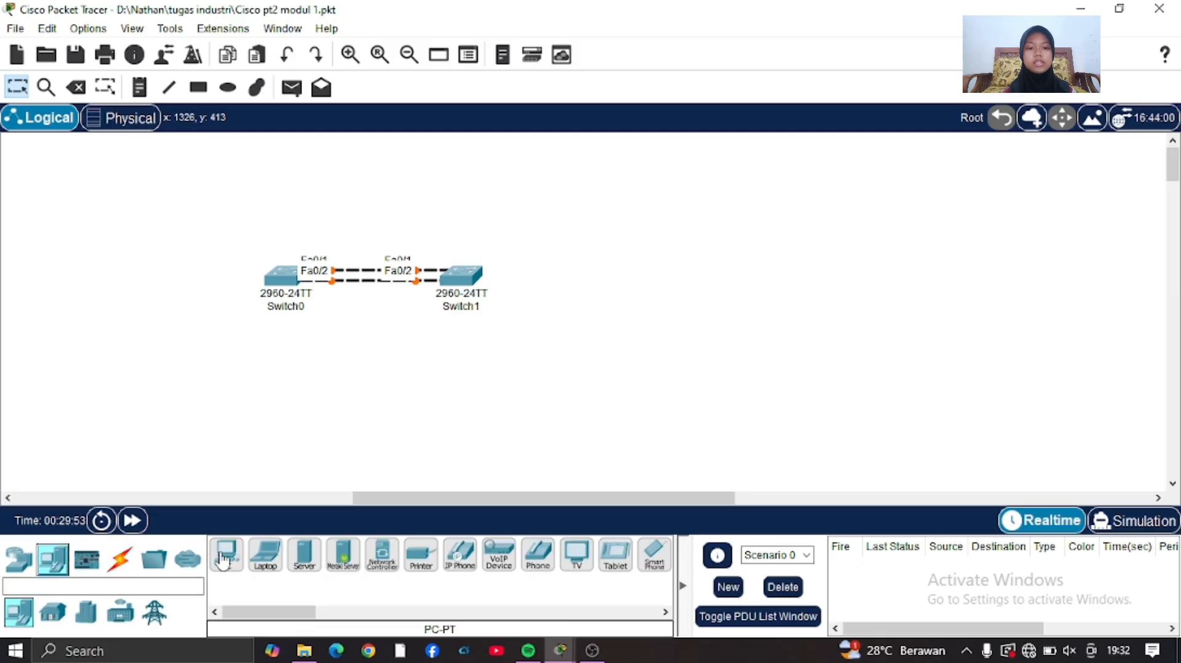
click(226, 555)
click(198, 378)
click(483, 379)
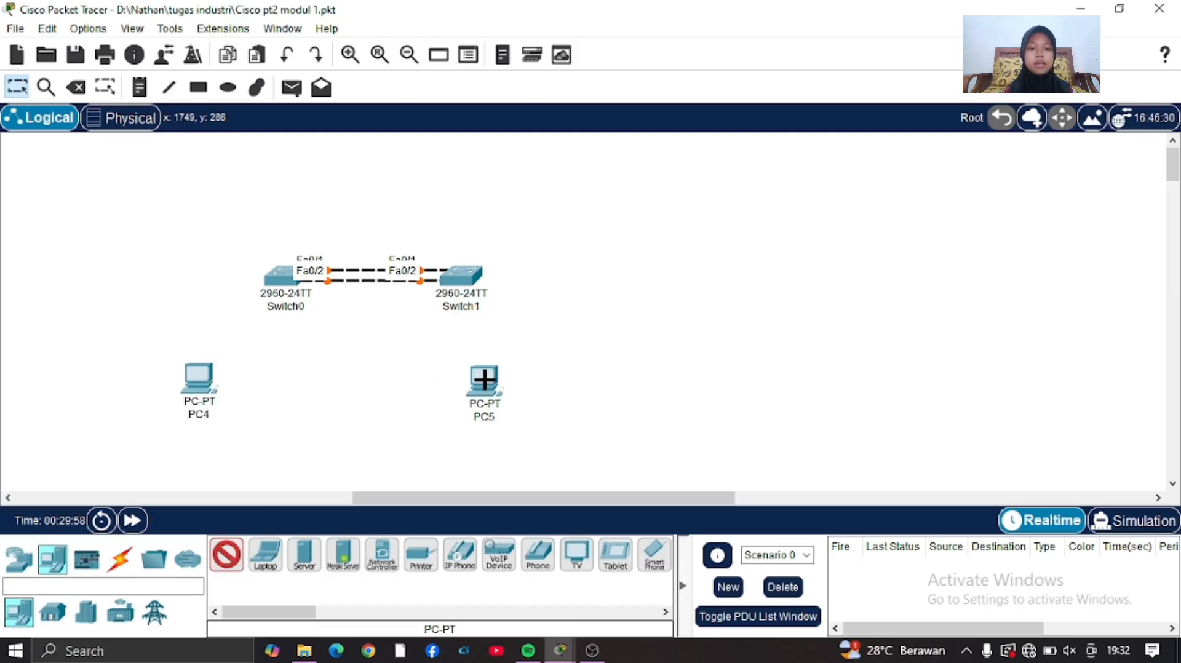
Cable PC4 to Switch0 and PC5 to Switch1 using the automatic connection type.
click(129, 558)
click(226, 555)
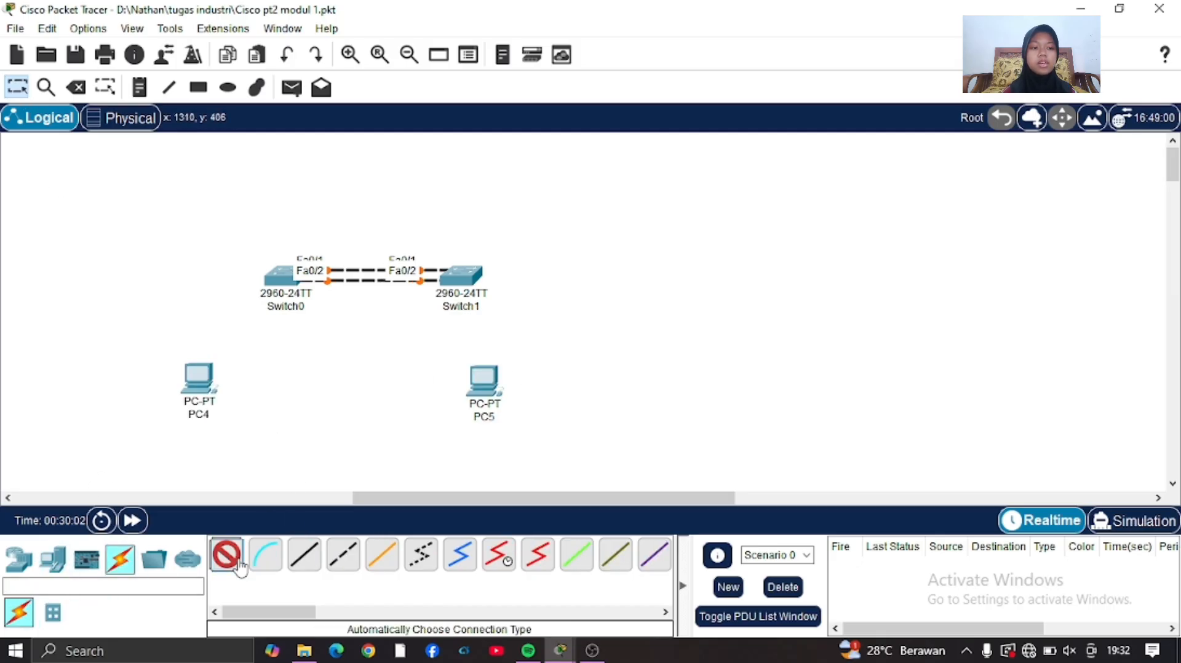
click(197, 378)
click(278, 282)
click(484, 381)
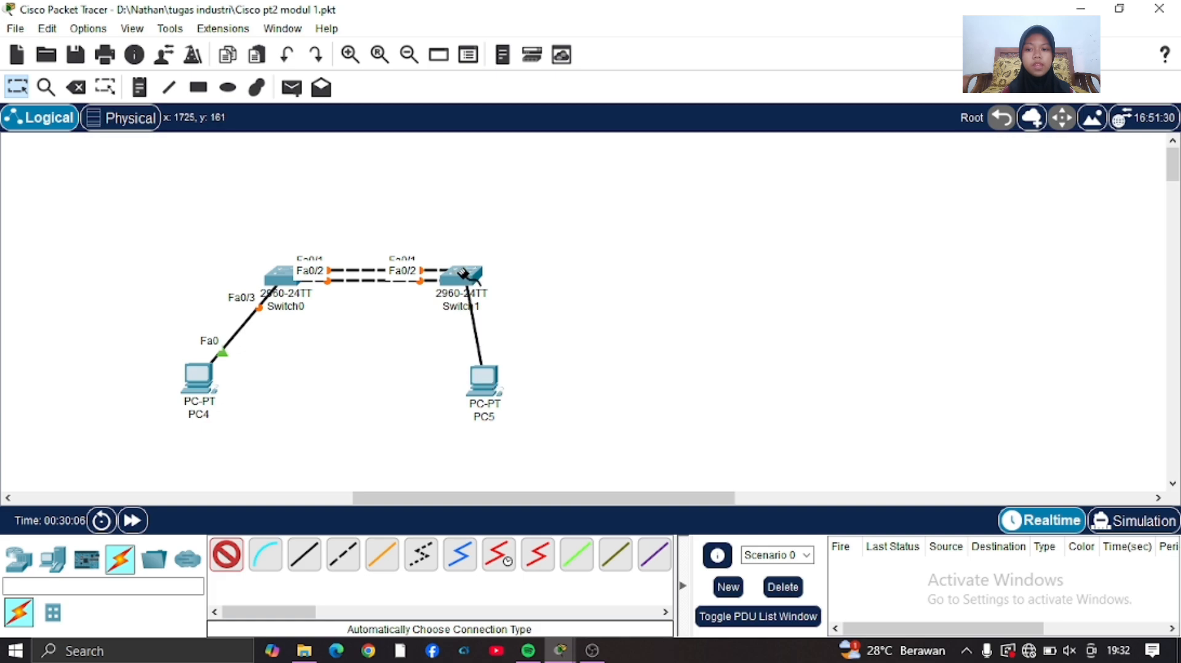
click(463, 272)
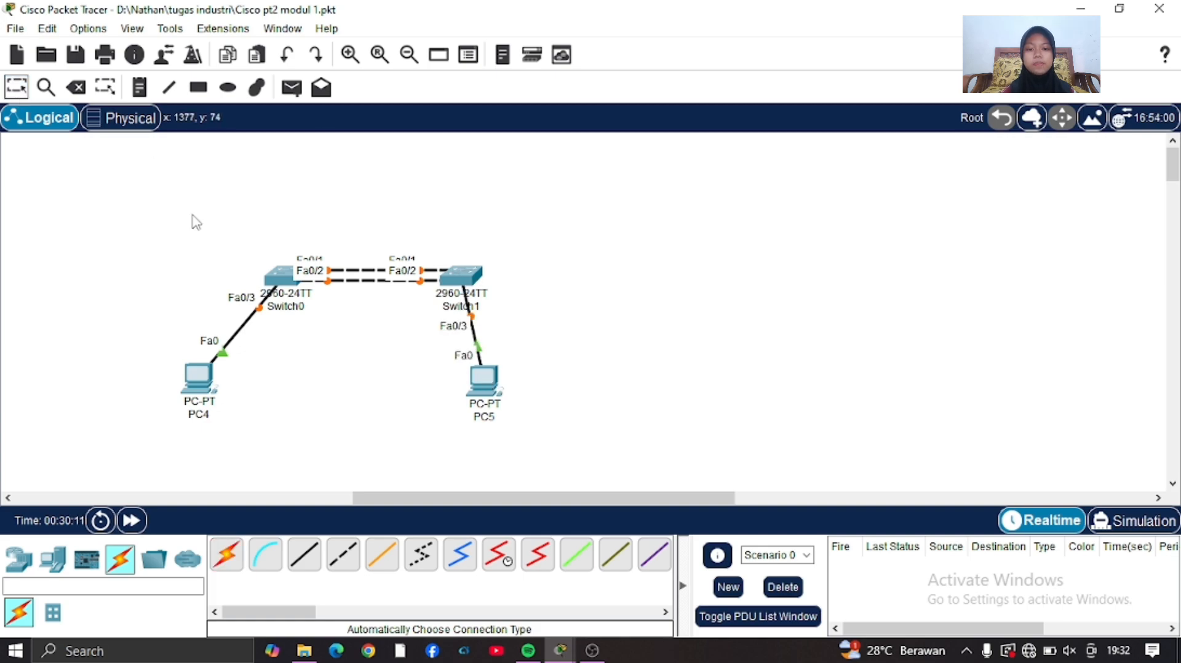
Spread the new topology out by moving Switch0 away from Switch1 and aligning the PCs beneath their switches.
drag(277, 271, 213, 275)
drag(196, 388, 208, 403)
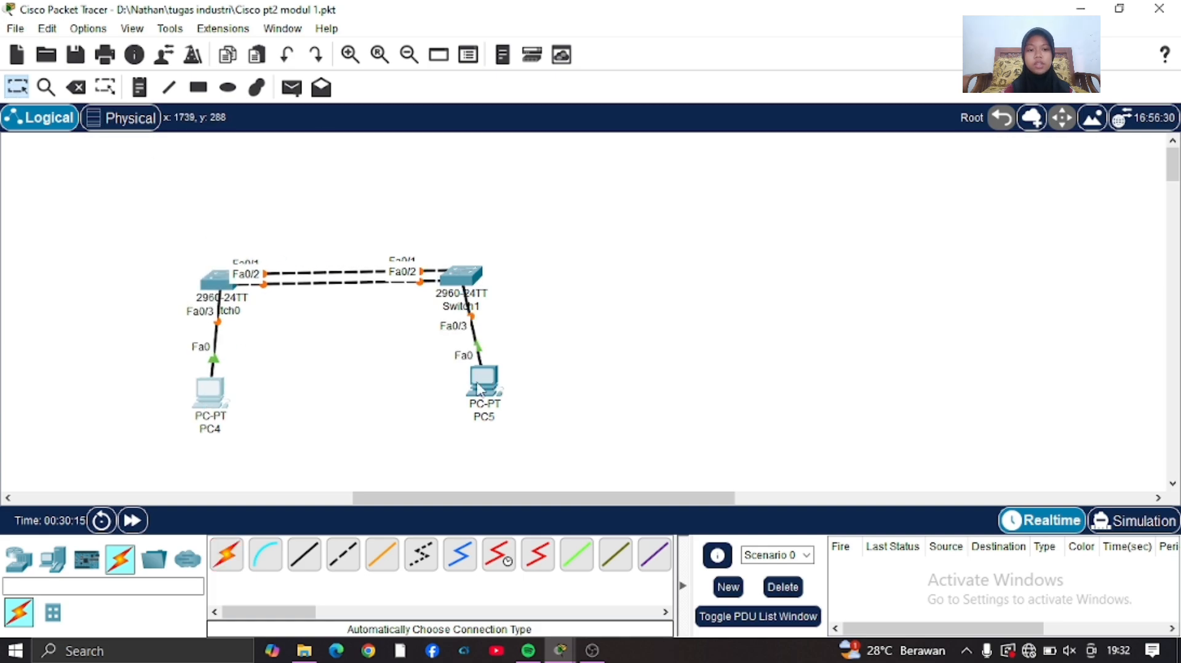
drag(481, 389, 466, 399)
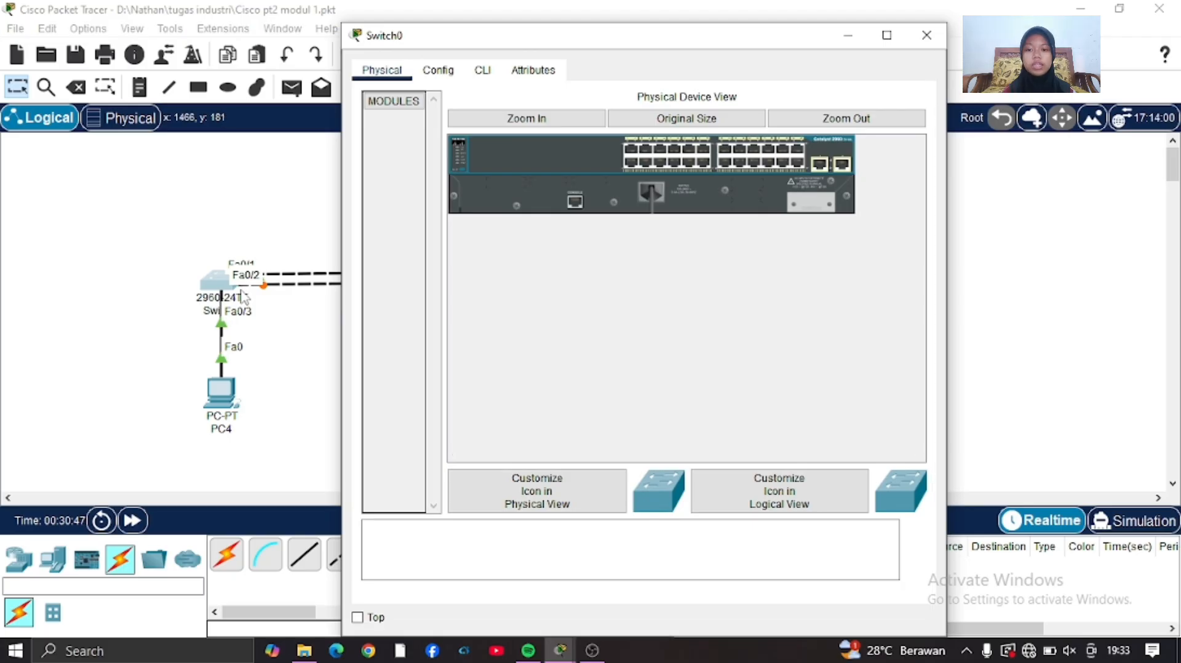
Open Switch0's command line and enter global configuration mode with en and conf t.
click(483, 70)
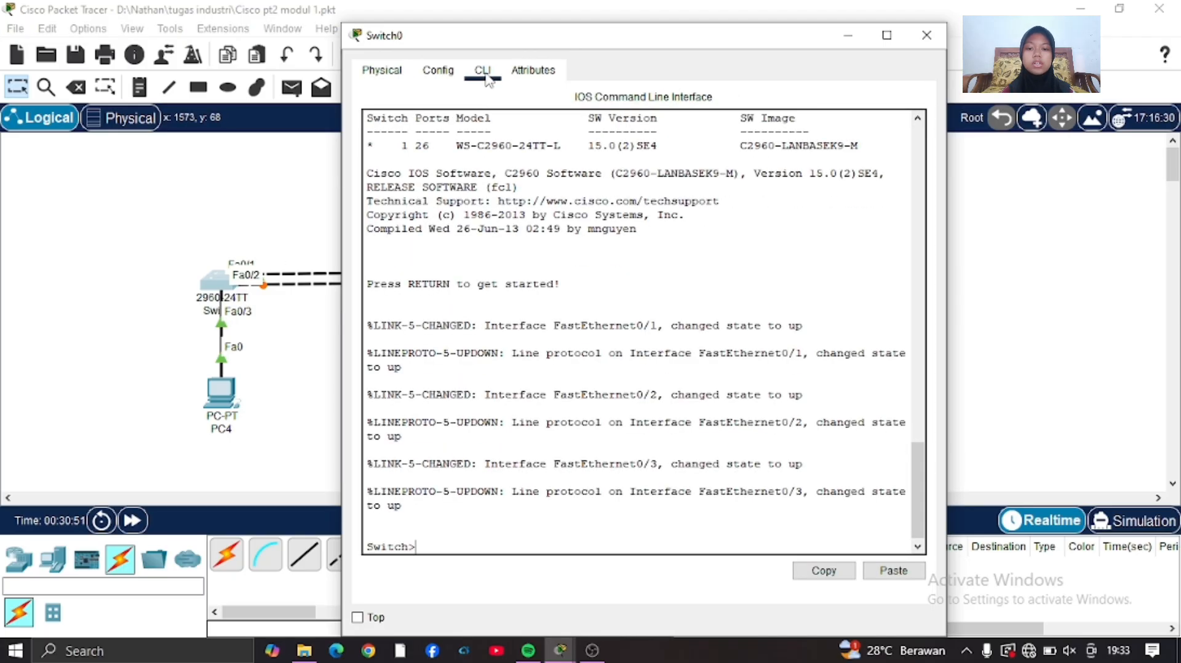
text(en)
key(Return)
text(ch#conf t)
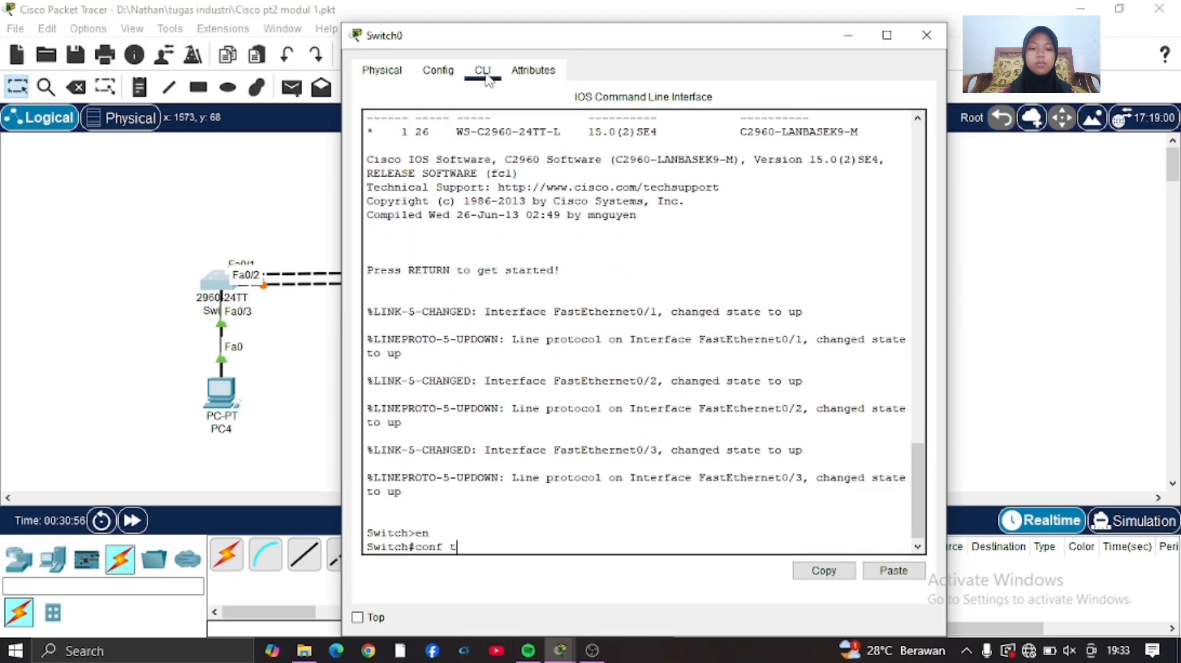
key(Return)
Configure interface range fa0/1-2 on Switch0 with switchport mode trunk.
text(int)
key(Tab)
text(r)
key(Tab)
text(f)
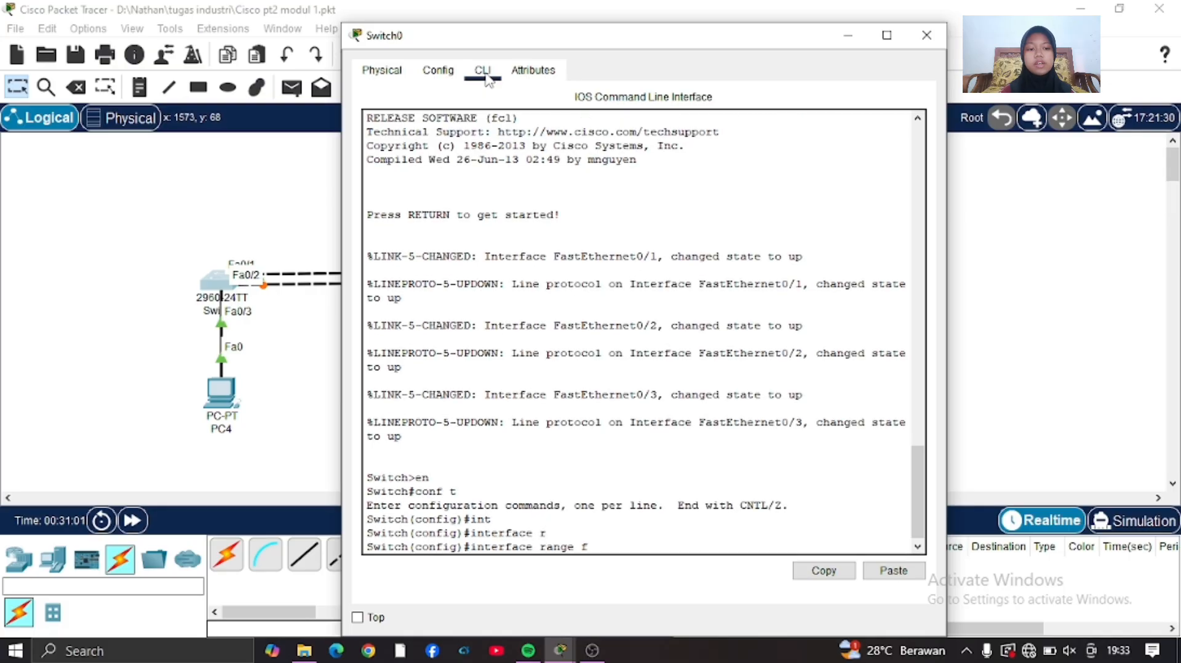
text(a0/1-)
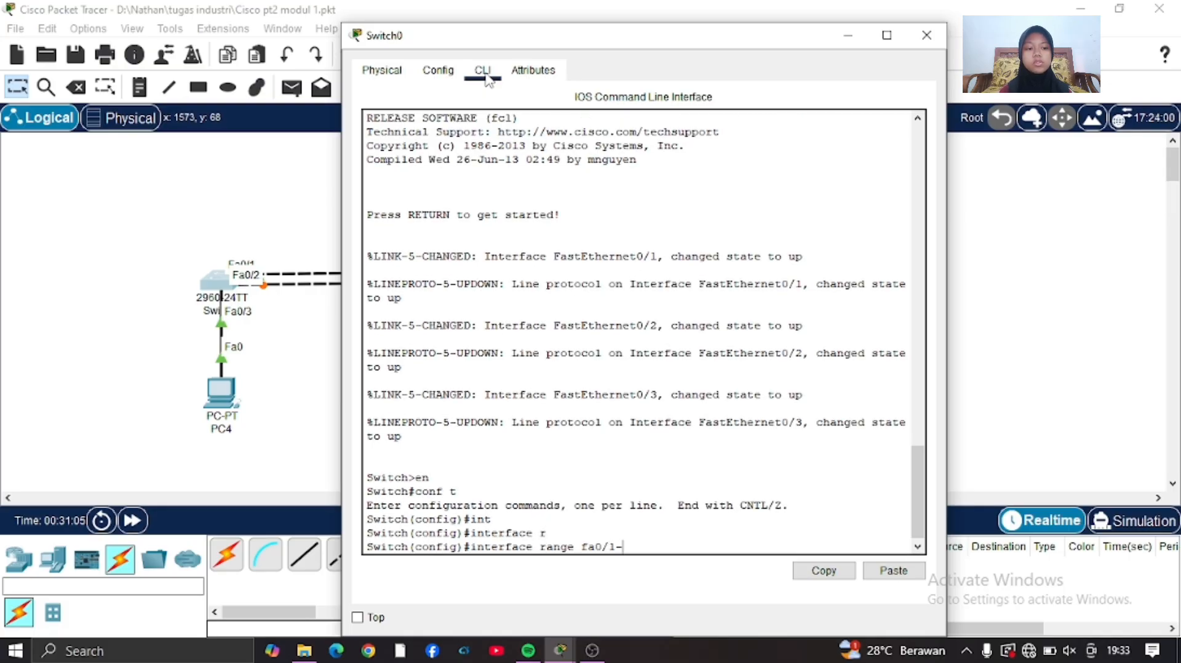
text(2)
key(Return)
text(sw)
key(Tab)
text(m)
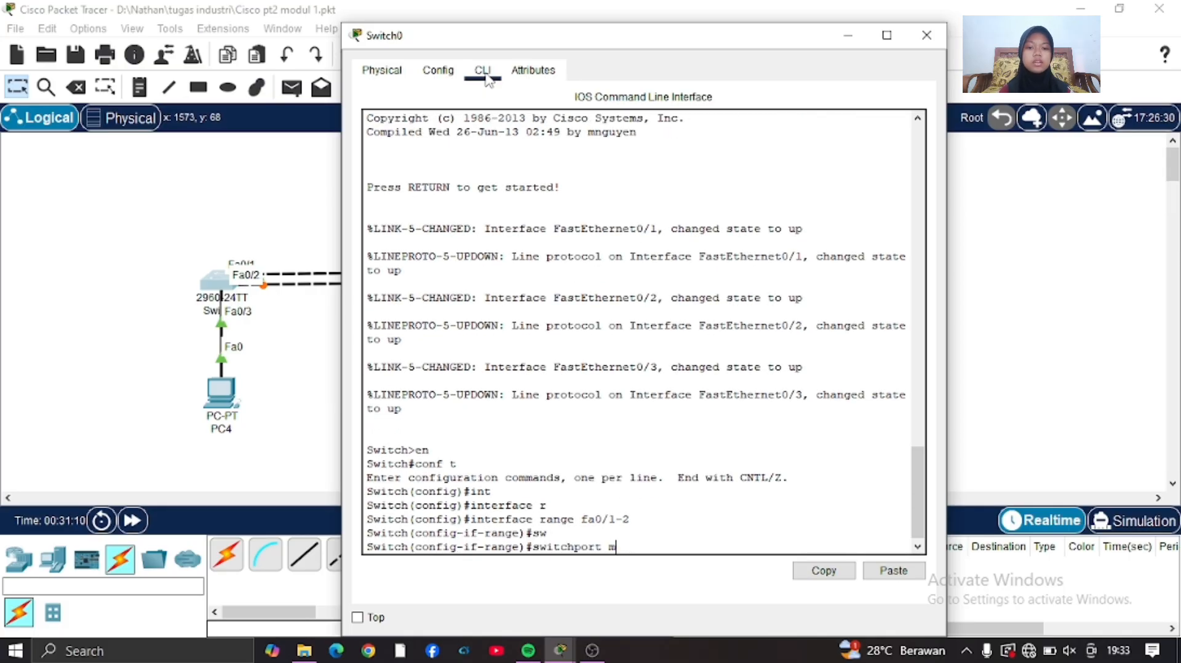
key(Tab)
text(trunk)
key(Return)
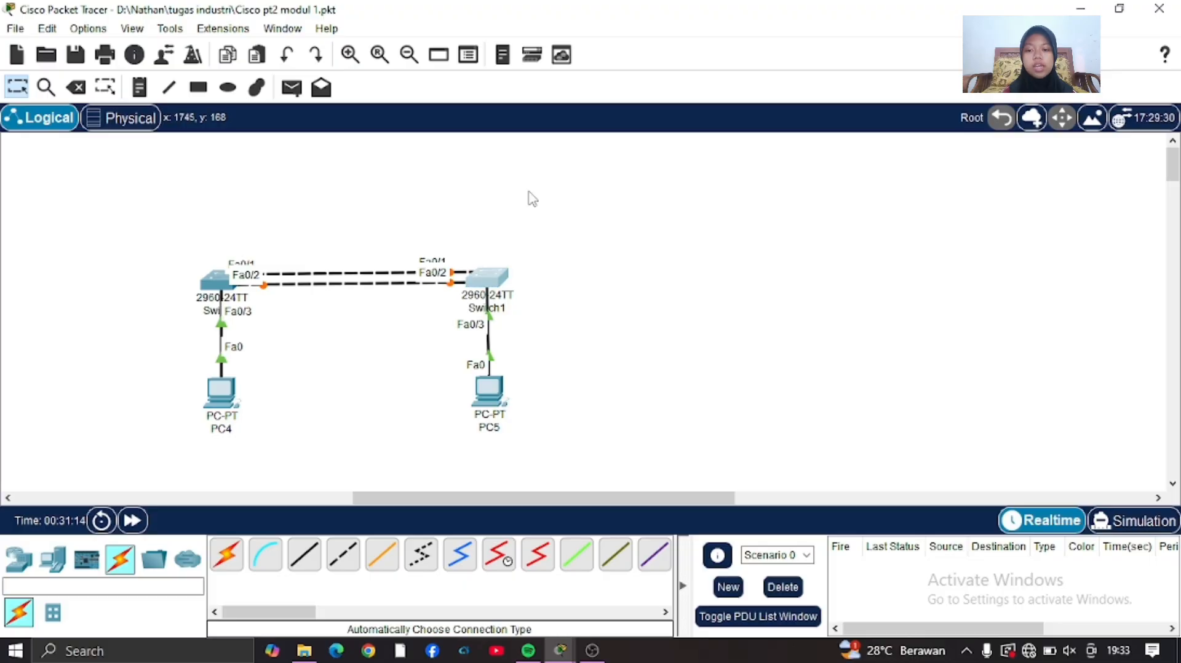
Open Switch1's command line and enter global configuration mode with en and conf t.
click(487, 278)
click(483, 70)
key(Return)
text(en)
key(Return)
text(conf t)
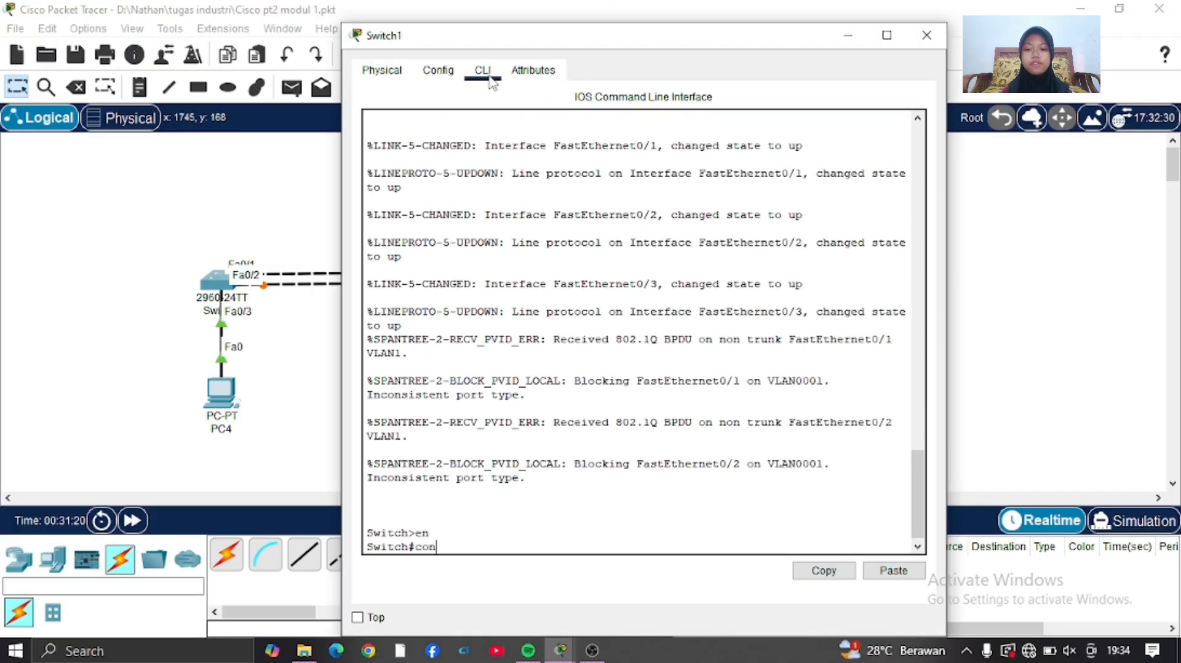
key(Return)
Set Switch1's interface range for the two links to Switch0, Fa0/1 and Fa0/2, to switchport mode trunk.
text(int)
key(Tab)
text(r)
key(Tab)
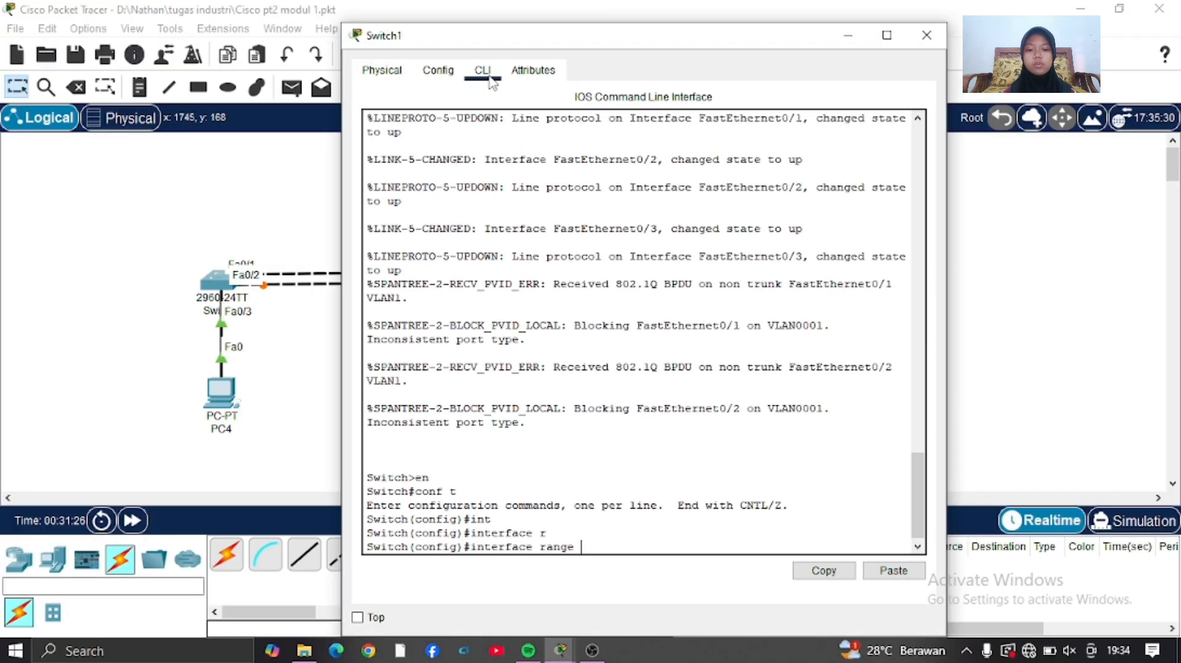
text(-2)
key(Return)
text(sw)
key(Tab)
text(m)
key(Tab)
text(t)
key(Tab)
key(Return)
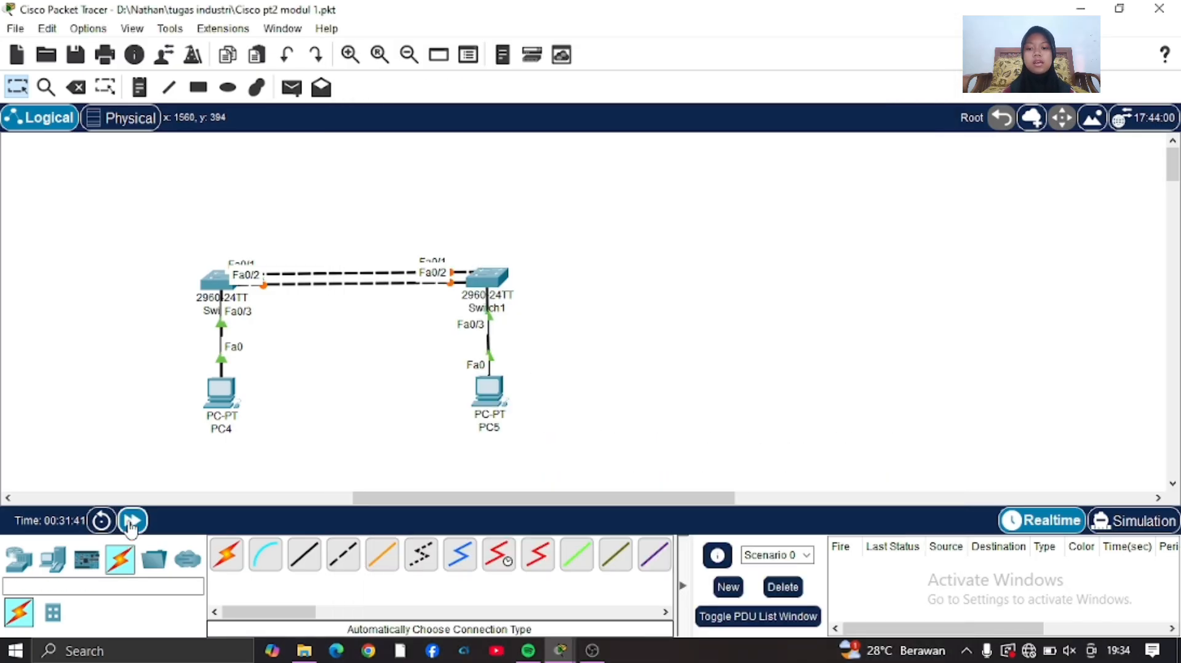
Fast-forward the simulation time and review SW1's spanning tree with show spanning-tree vlan 1.
click(132, 521)
click(132, 520)
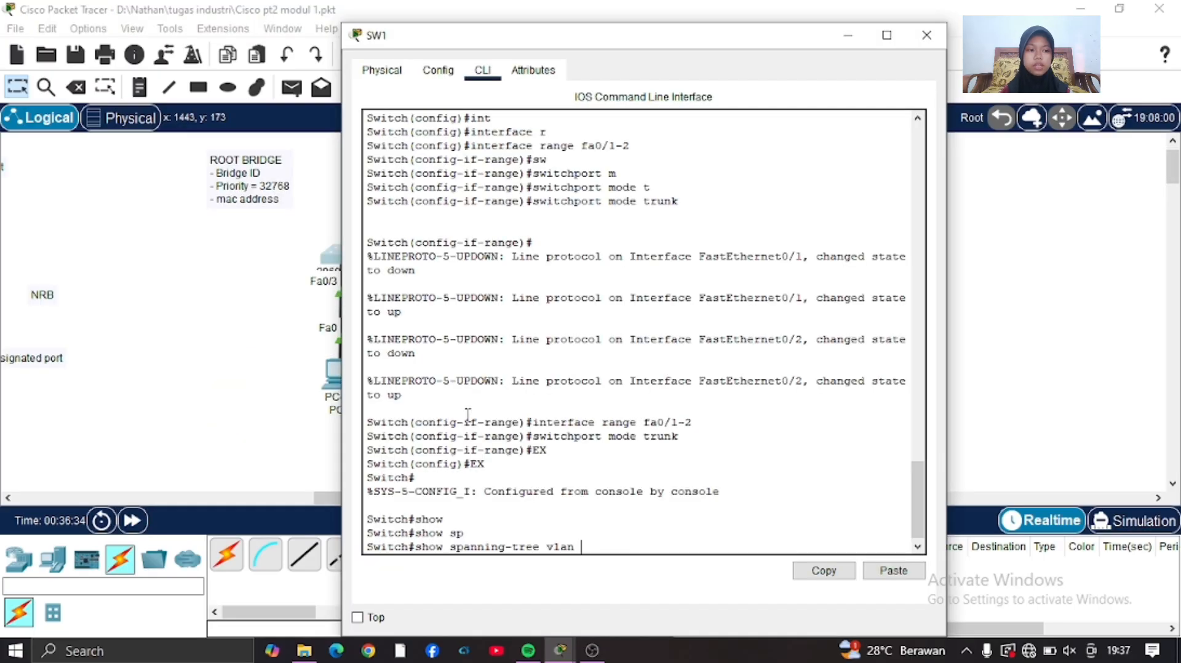
key(Return)
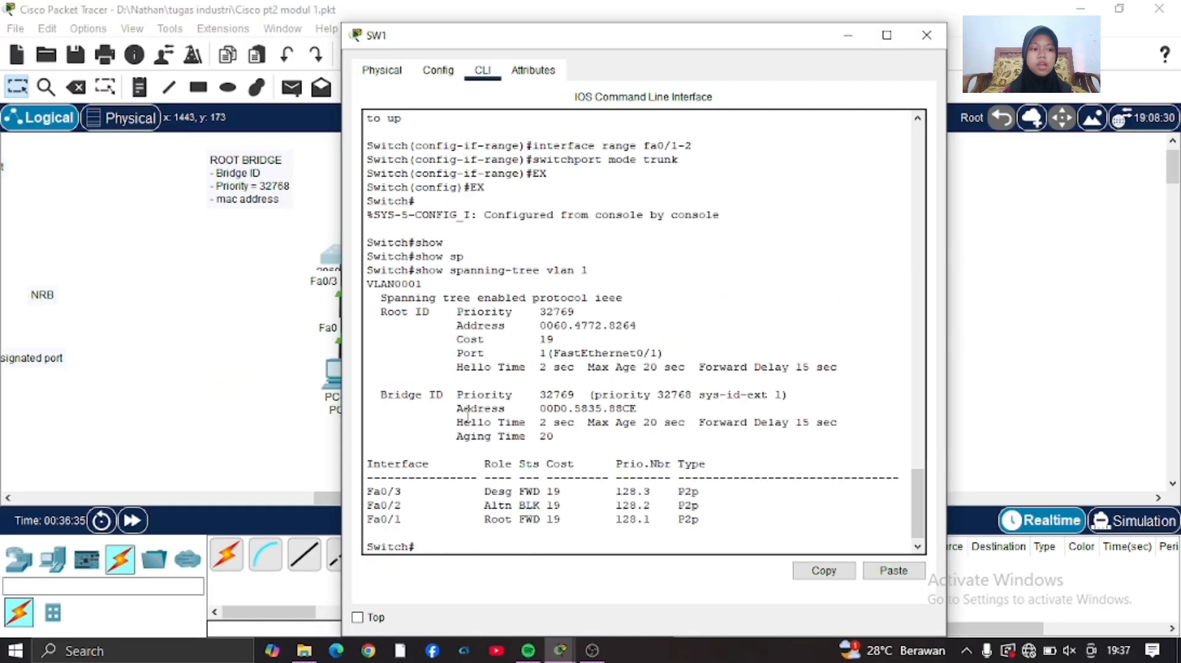
scroll(633, 254, up, 6)
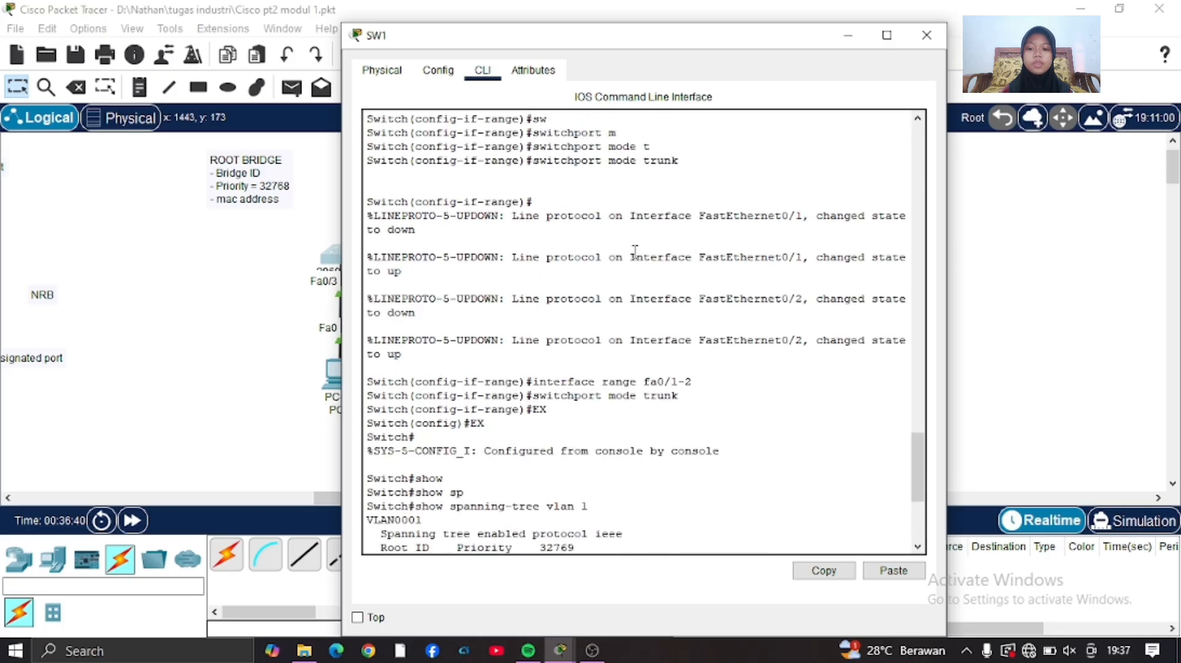
scroll(635, 251, down, 6)
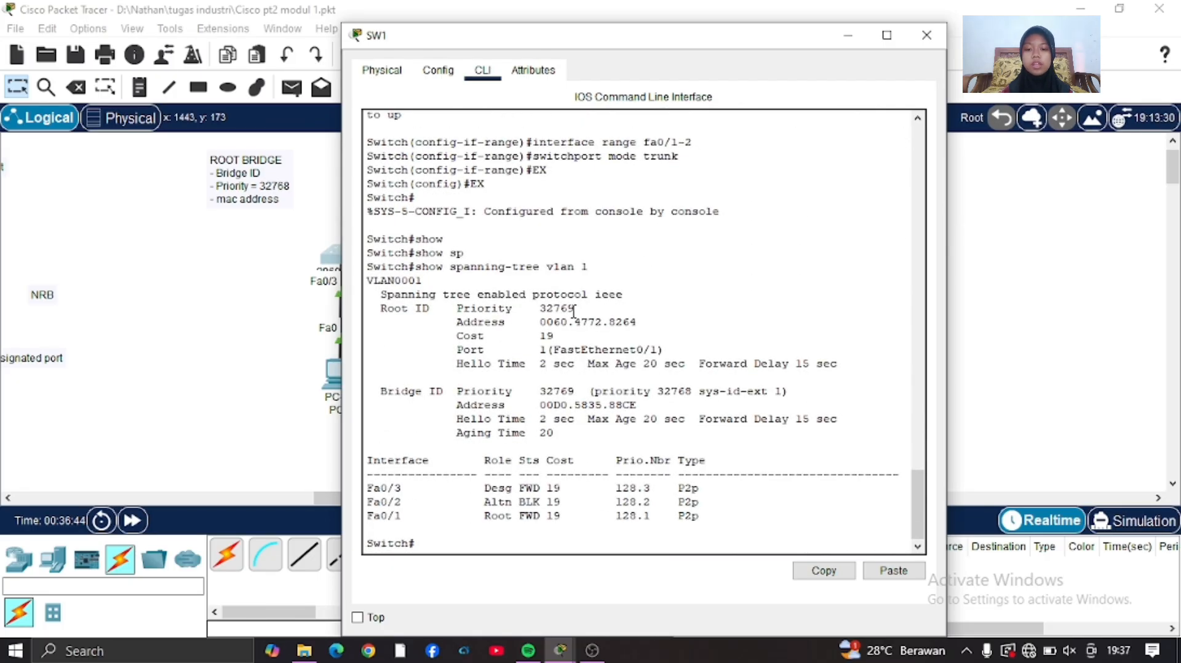
Run show int vlan 1 on SW1 and copy its hardware address, 00d0.5835.88ce.
text(show int vl)
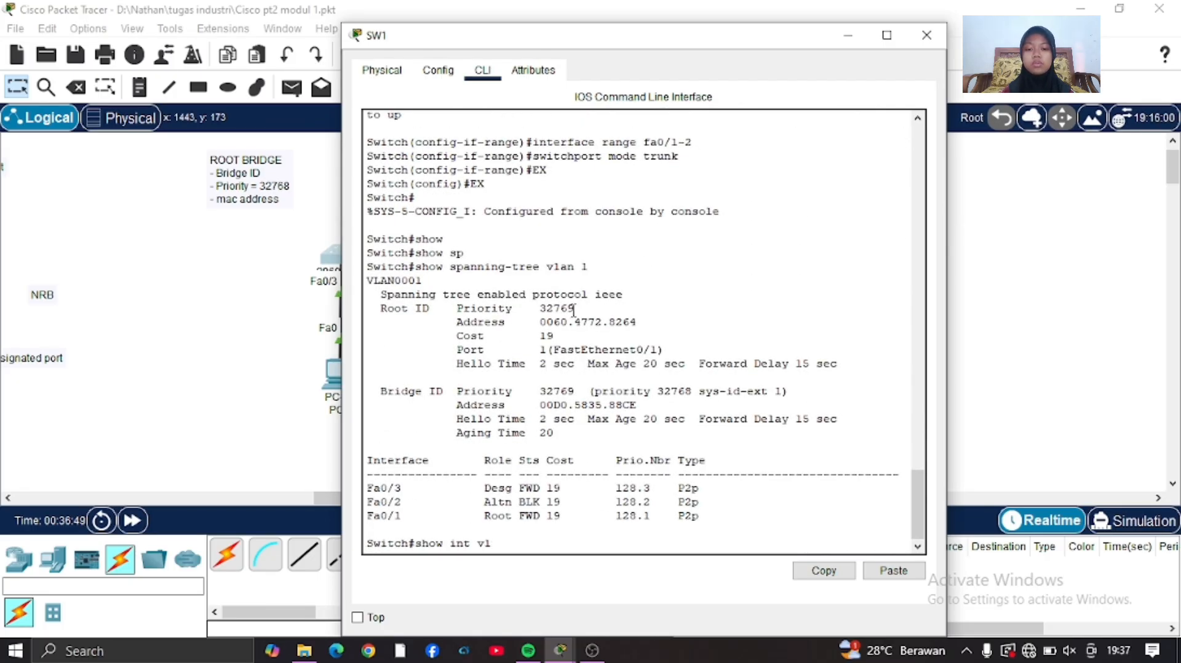
text(an 1)
key(Return)
scroll(573, 311, up, 1)
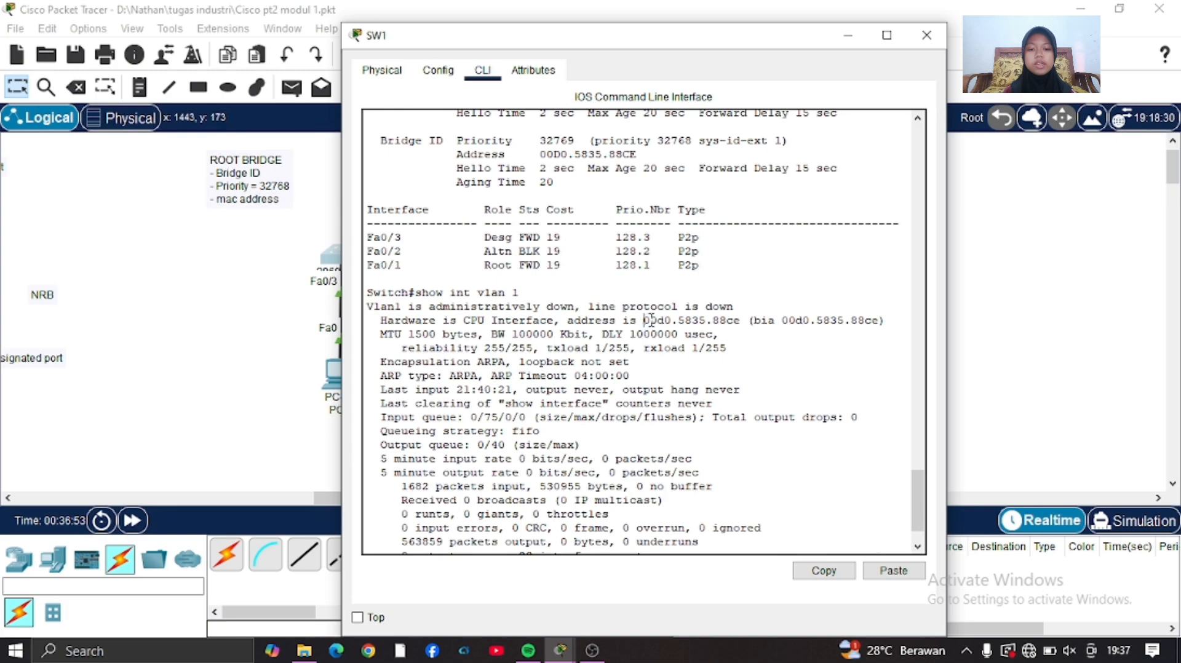
drag(643, 320, 741, 318)
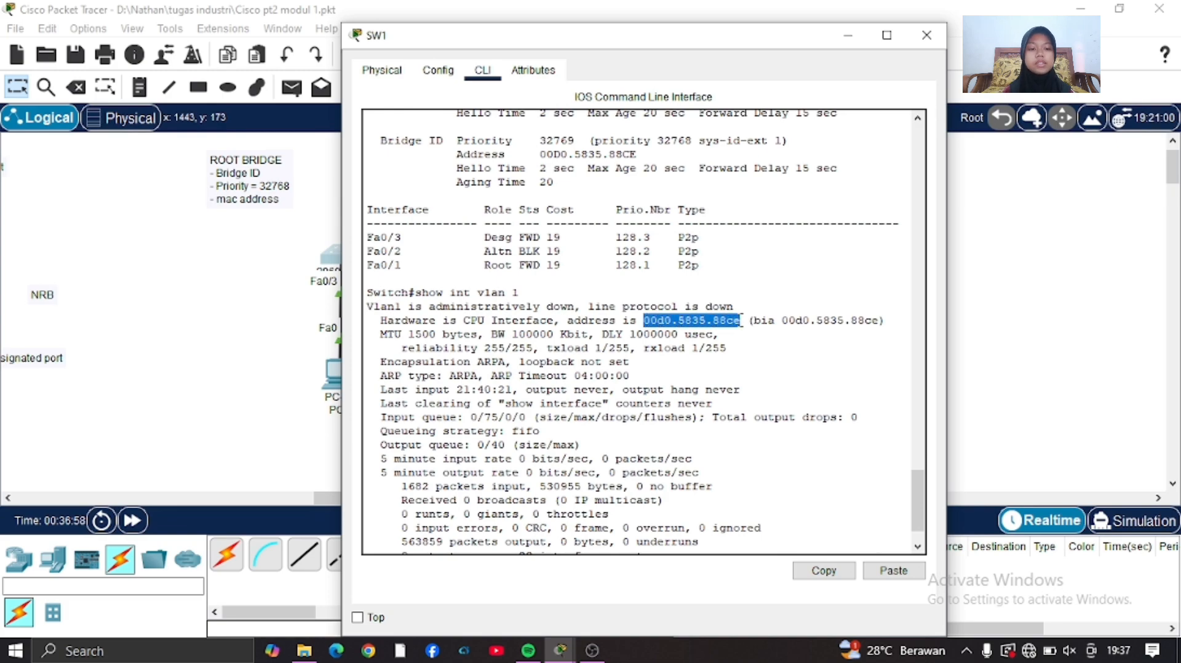
right_click(741, 320)
click(780, 332)
click(270, 371)
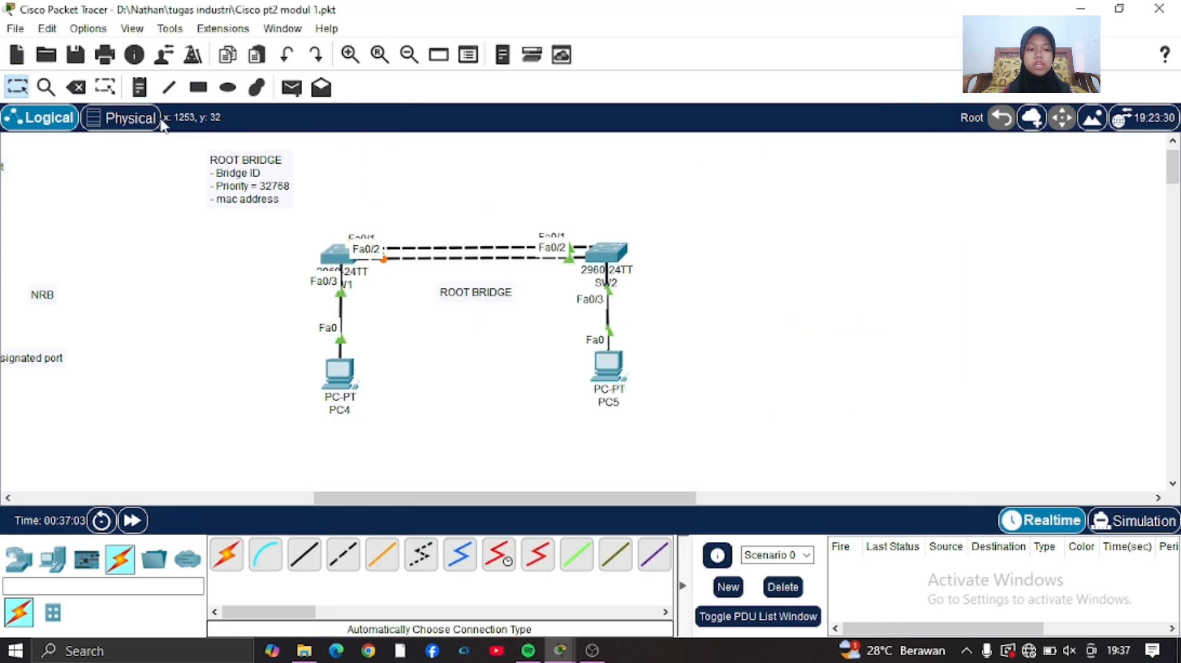
Leave configuration mode on SW2 with end, run show int vlan 1 and copy its hardware address.
text(end)
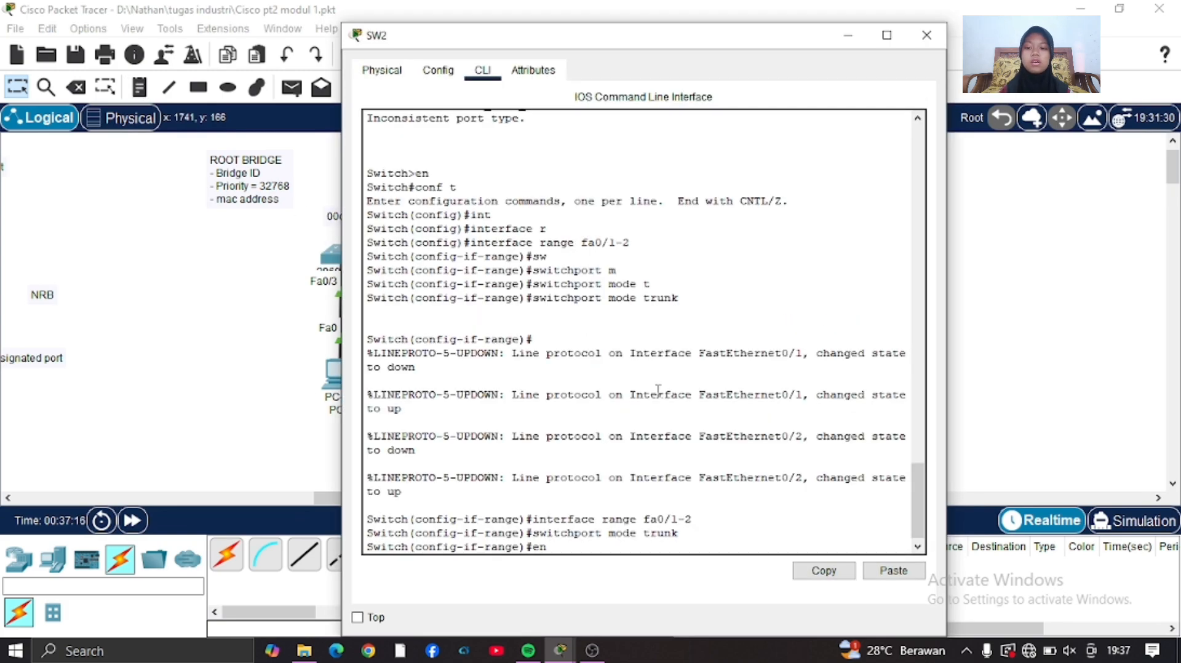
key(Return)
key(Return)
text(s)
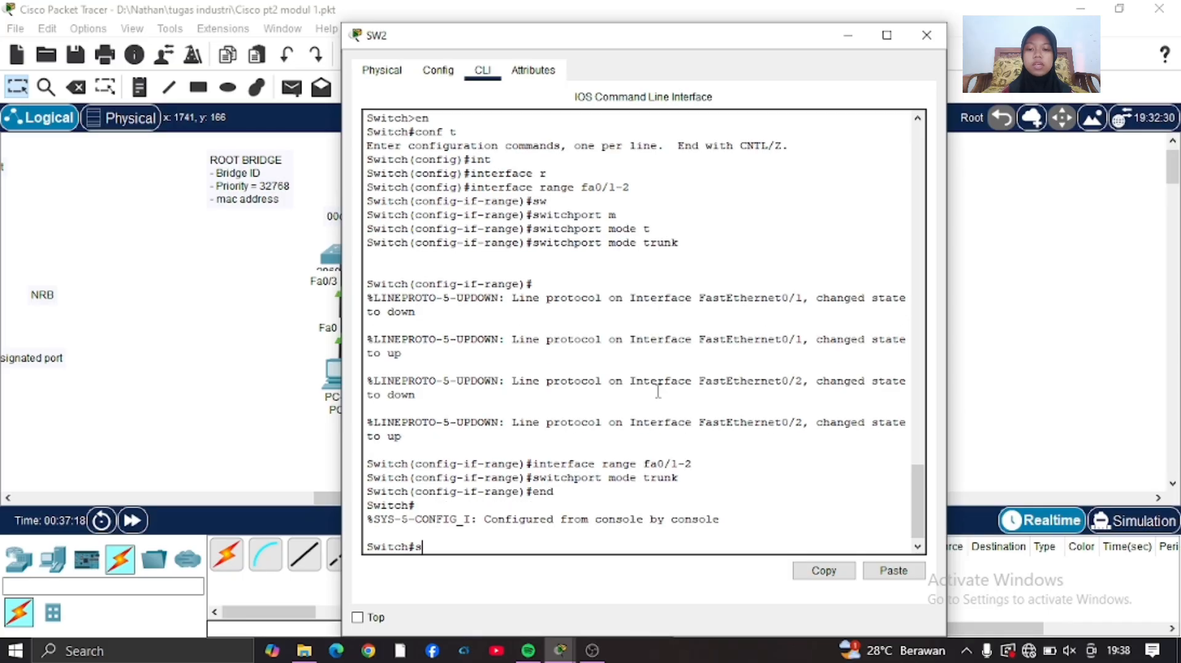
text(how int vlan 1)
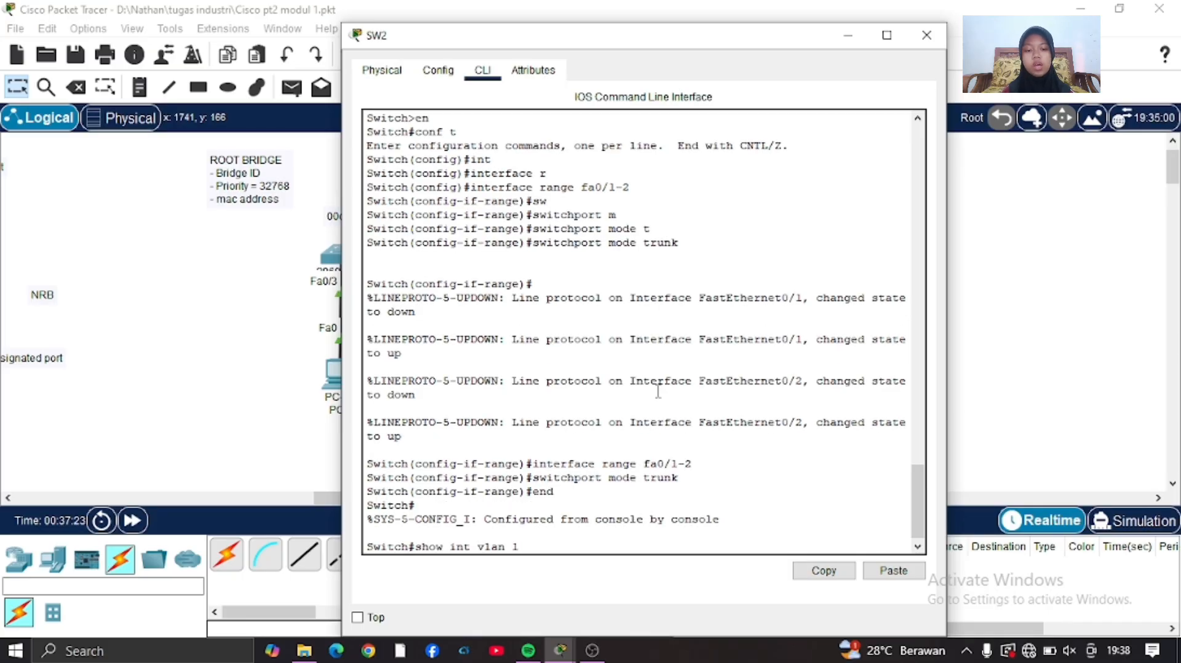
key(Return)
drag(644, 270, 740, 270)
right_click(740, 271)
click(759, 281)
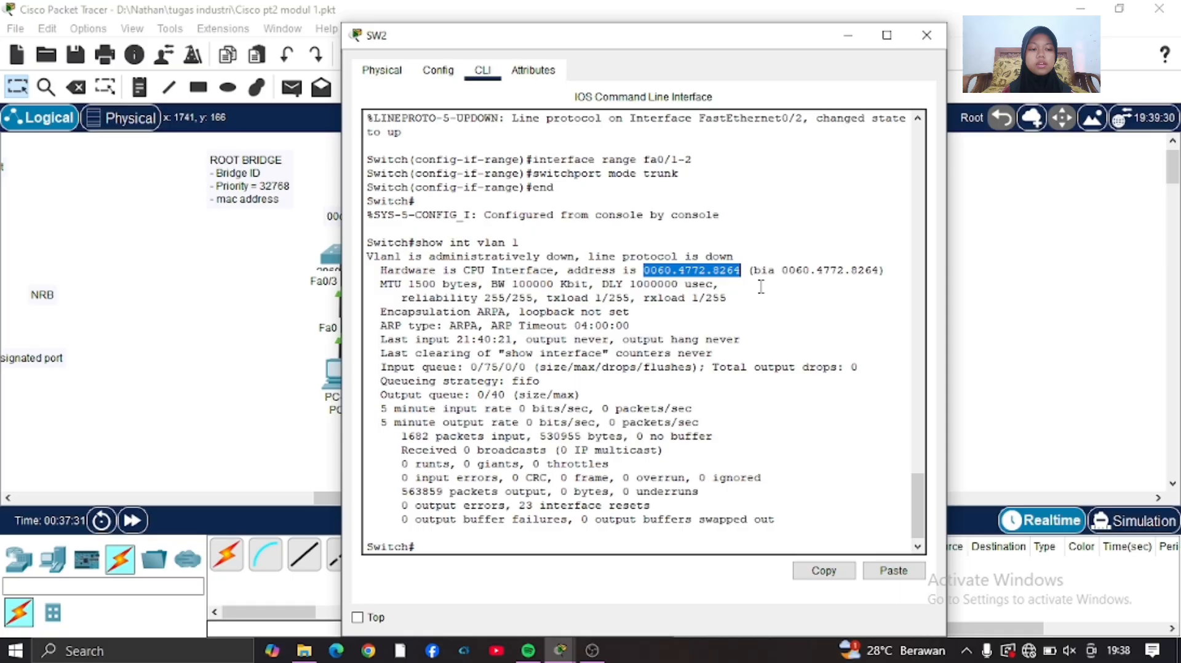
Close SW2's command line and place a note with its address, 0060.4772.8264, above the switch.
click(927, 43)
click(140, 87)
click(579, 213)
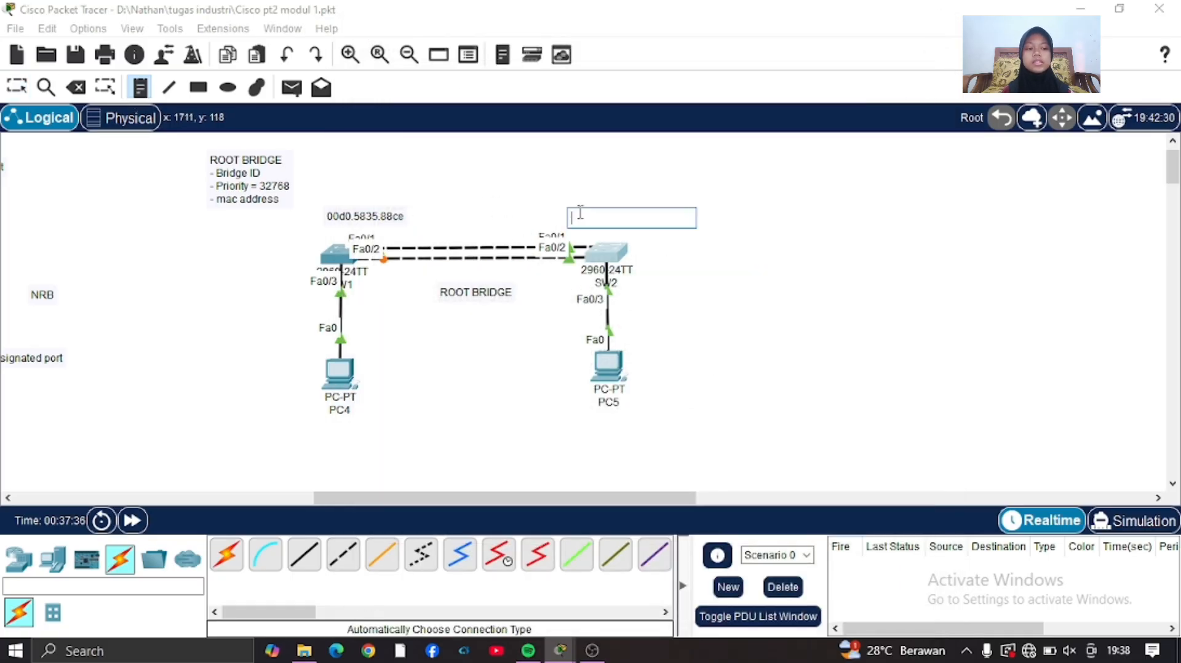
key(ctrl+v)
key(Escape)
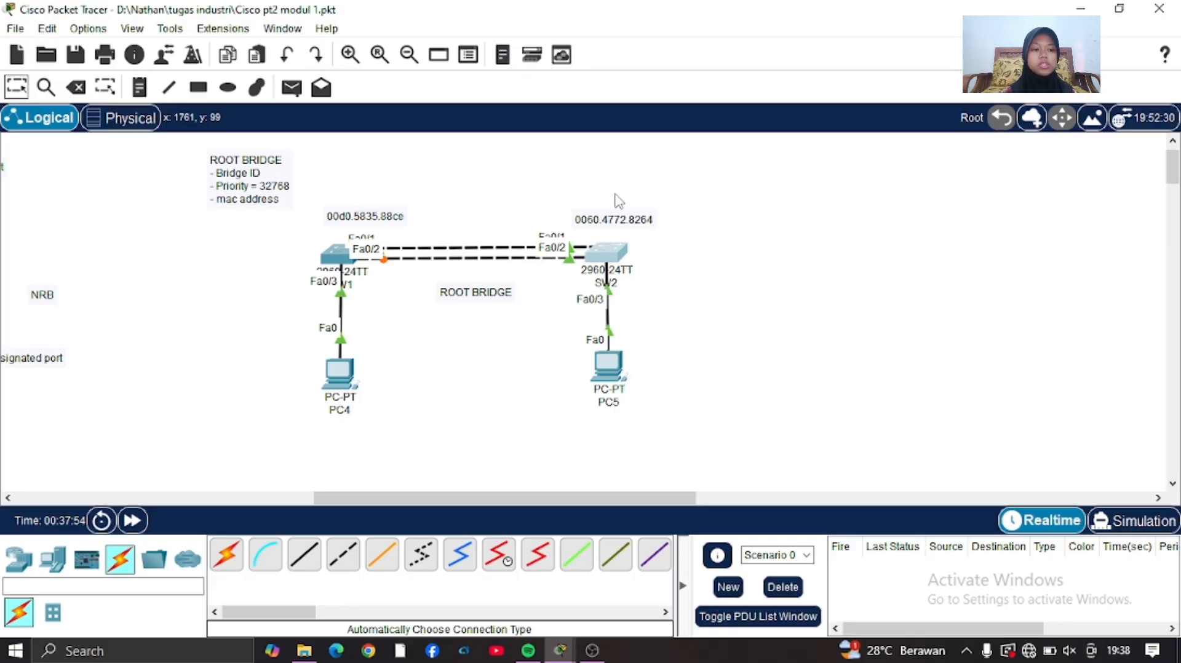
Straighten the layout of PC5 and SW2 and move the ROOT BRIDGE label beside SW2.
drag(614, 358, 610, 364)
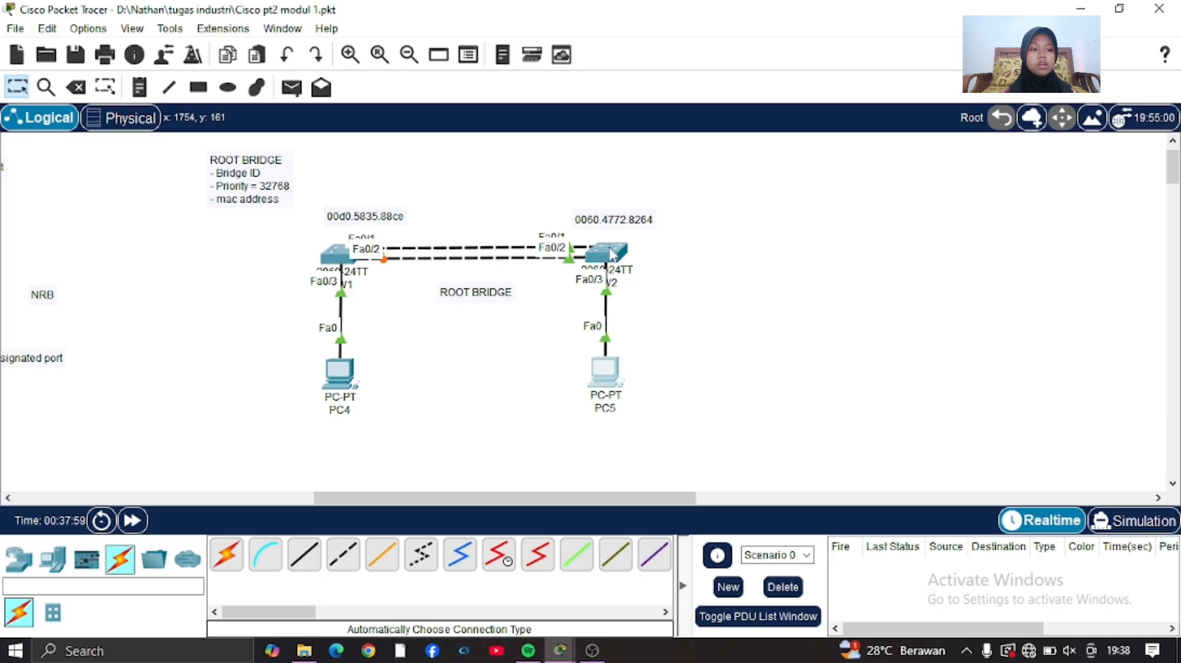
drag(610, 248, 611, 253)
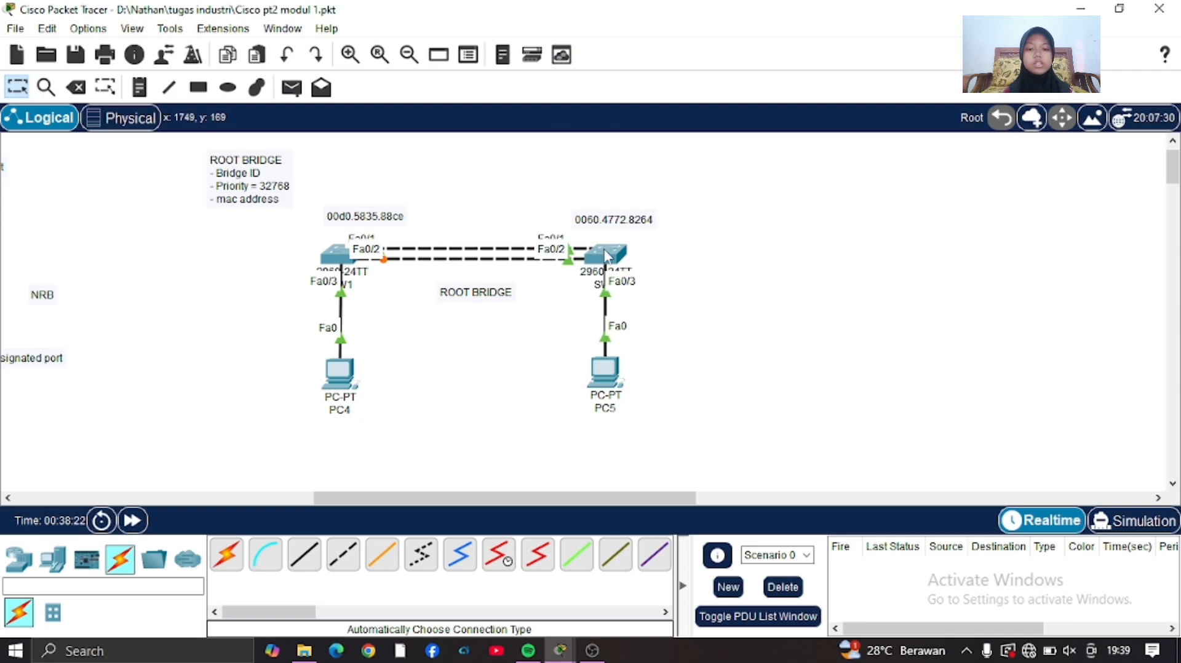
drag(512, 291, 697, 249)
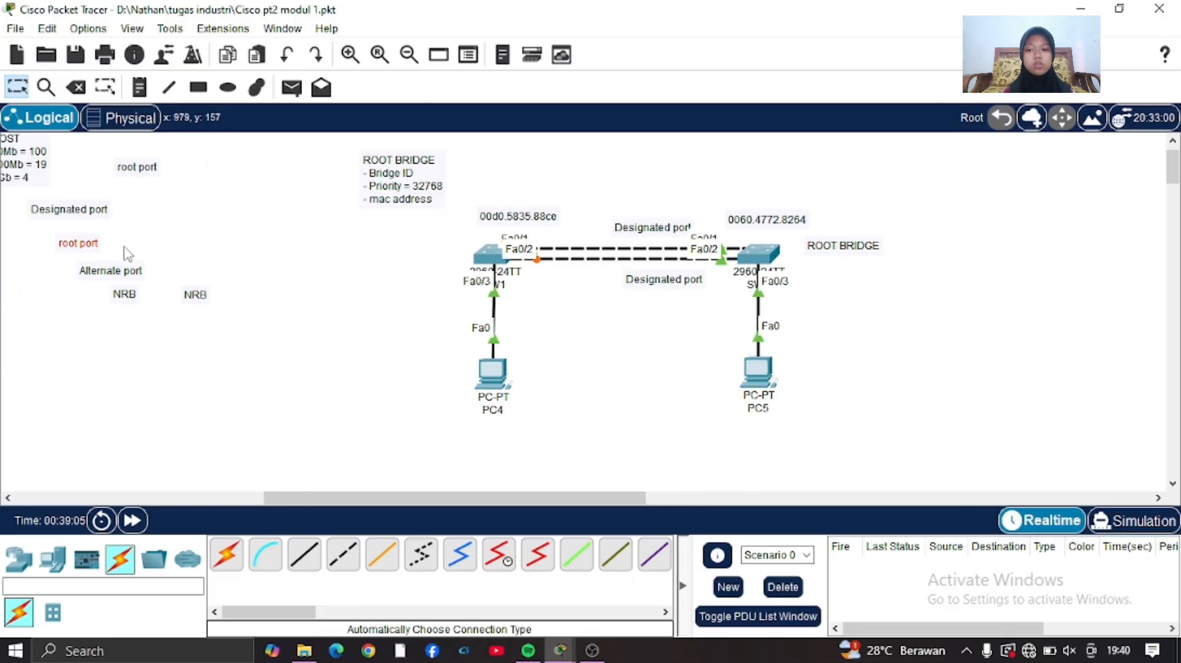
Move the root port label to SW1's Fa0/1 end and the Alternate port label to its Fa0/2 end.
drag(128, 253, 151, 342)
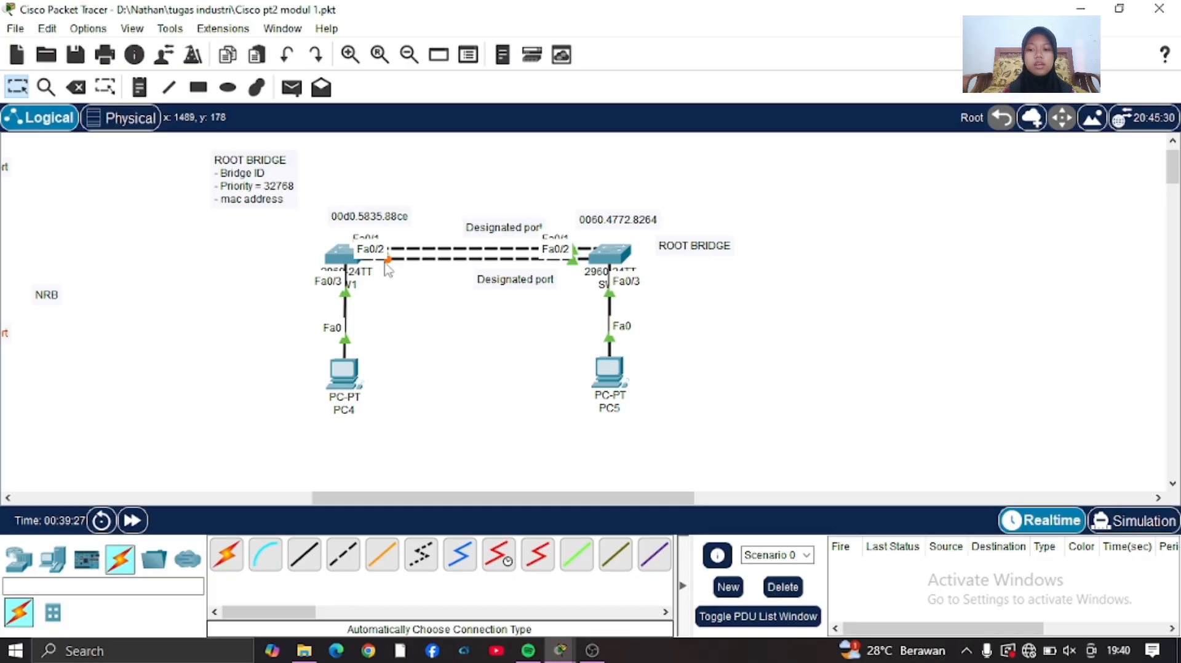
scroll(106, 295, left, 5)
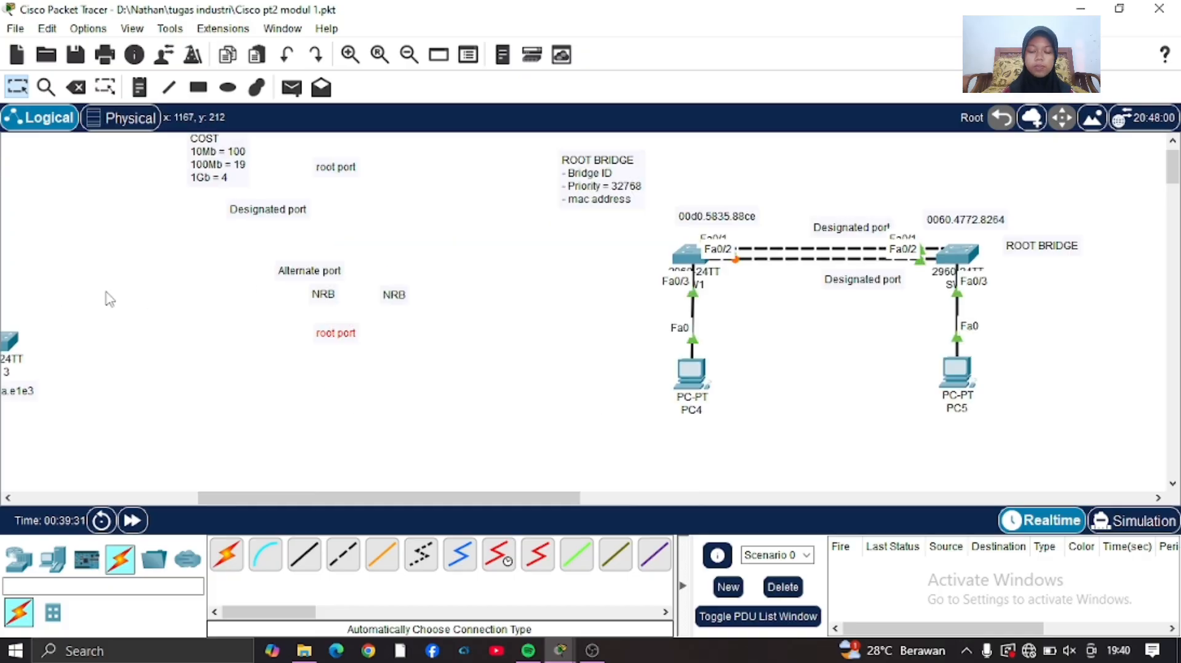
drag(362, 336, 749, 268)
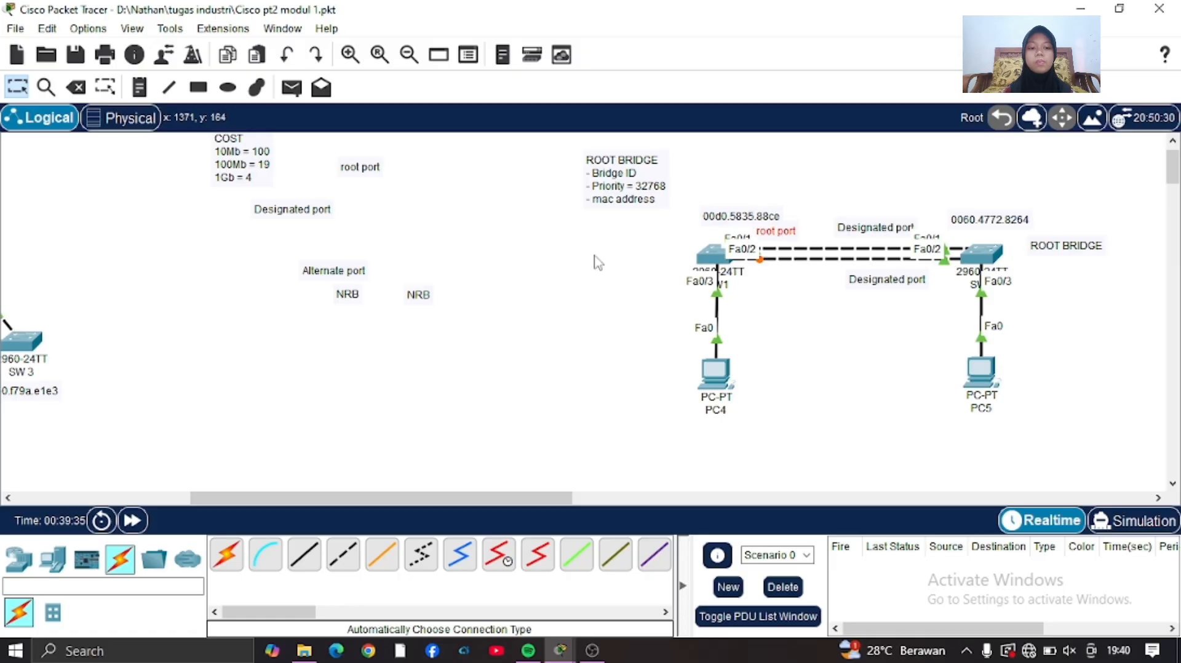
drag(351, 276, 792, 289)
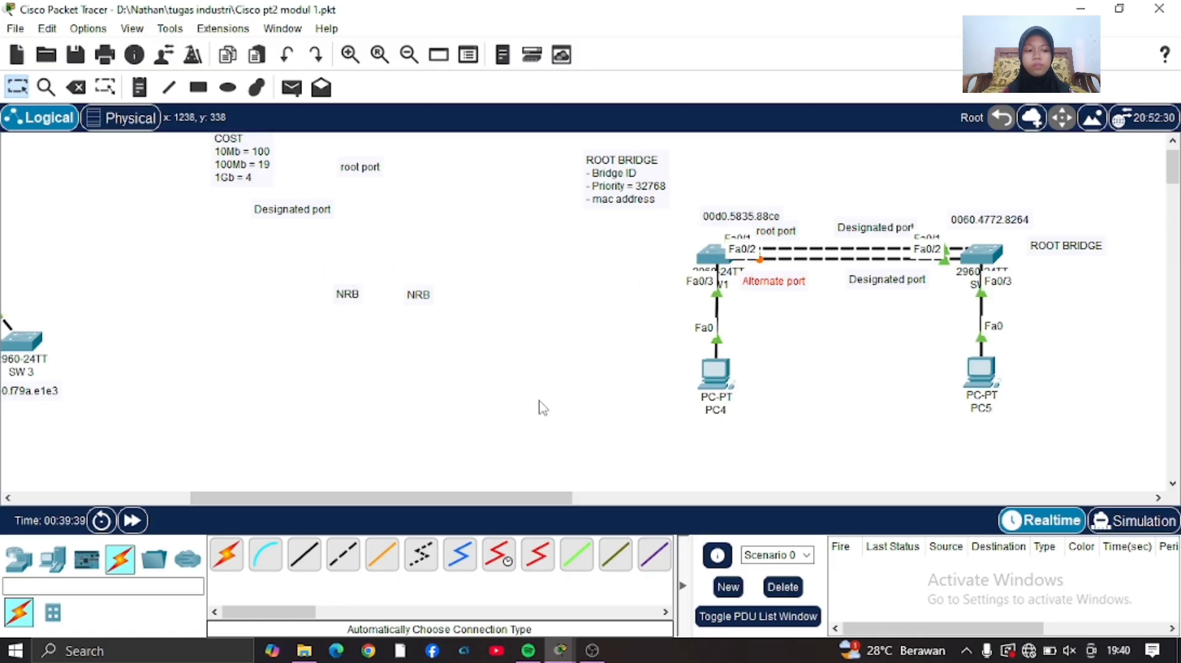
click(538, 407)
scroll(538, 408, right, 5)
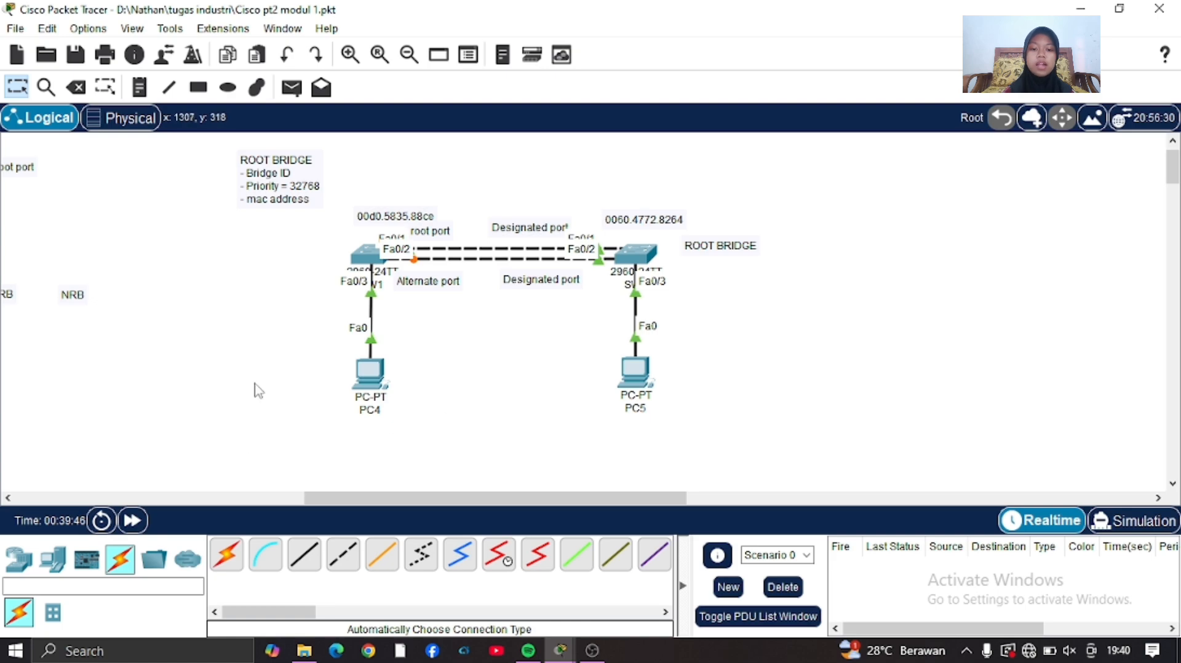
Move the ROOT BRIDGE label beside SW1 and the root bridge criteria note above the NRB labels.
scroll(256, 390, left, 12)
scroll(281, 337, up, 1)
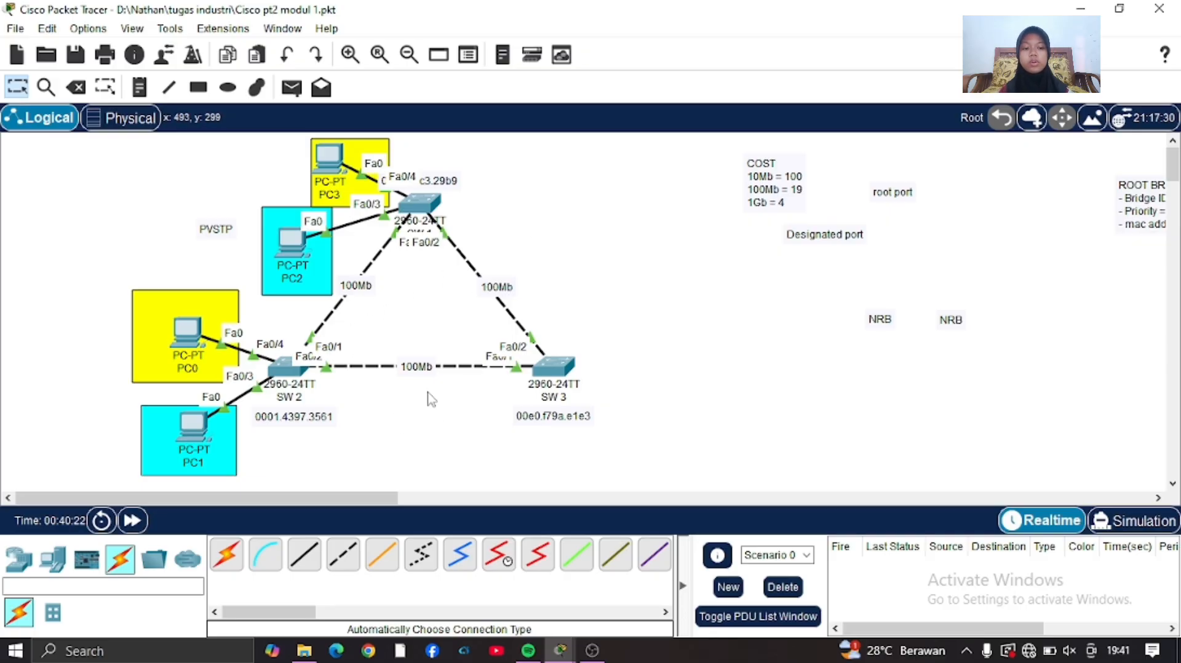
scroll(430, 398, right, 5)
scroll(431, 398, right, 10)
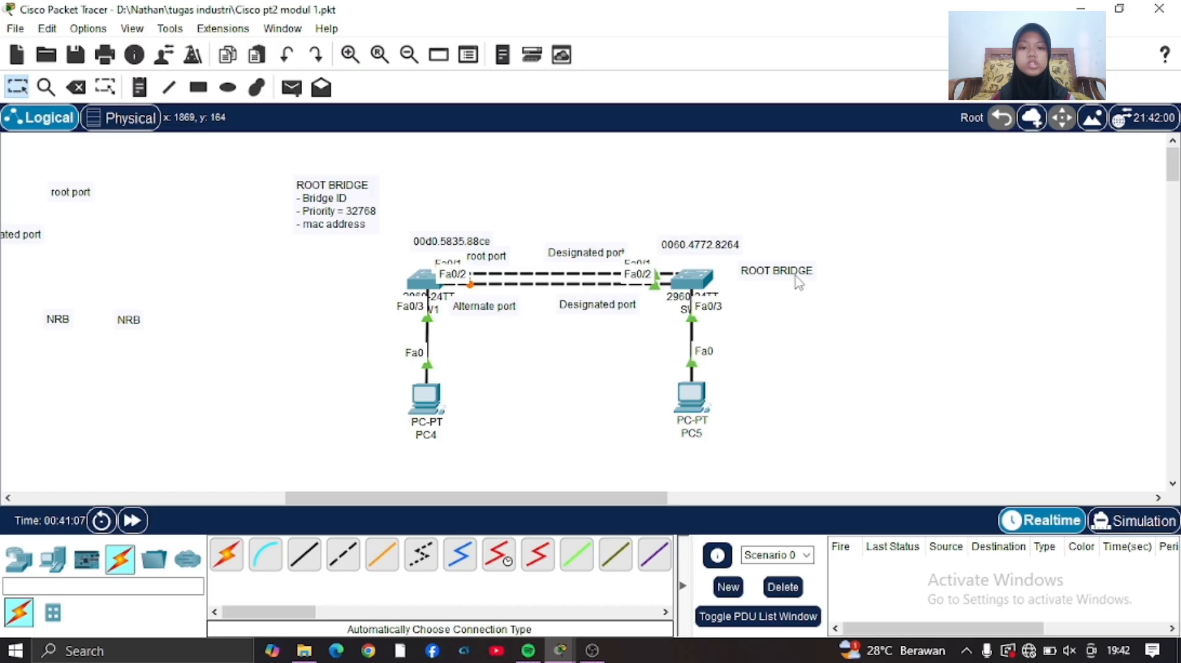
drag(798, 283, 364, 294)
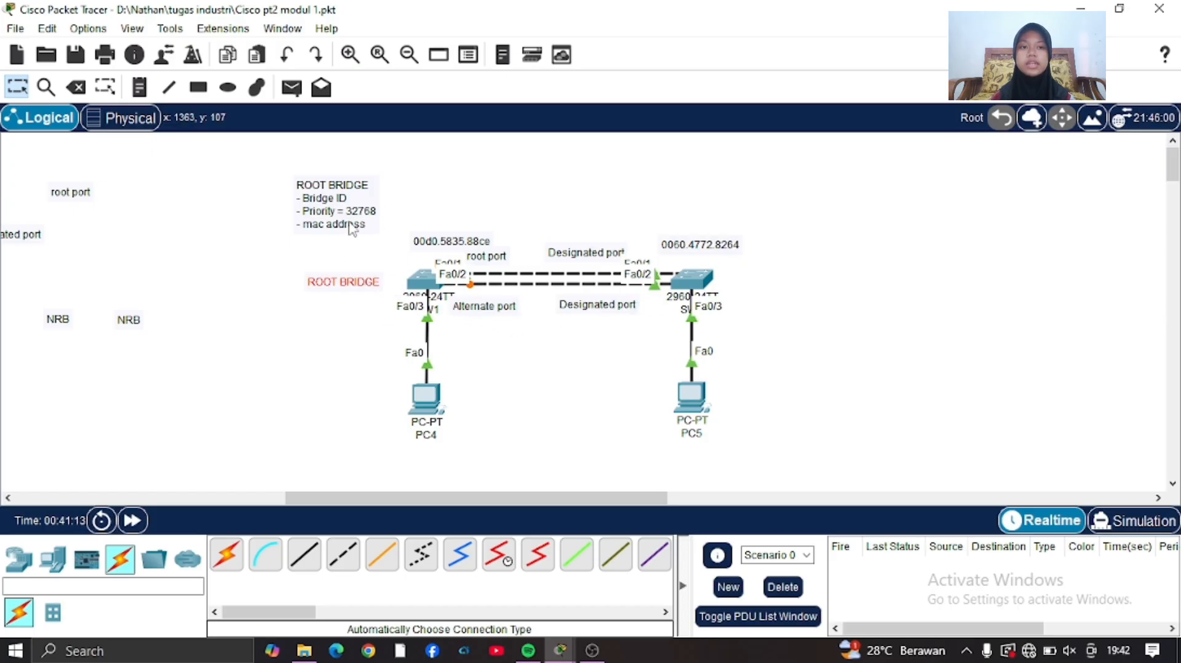
drag(407, 198, 543, 440)
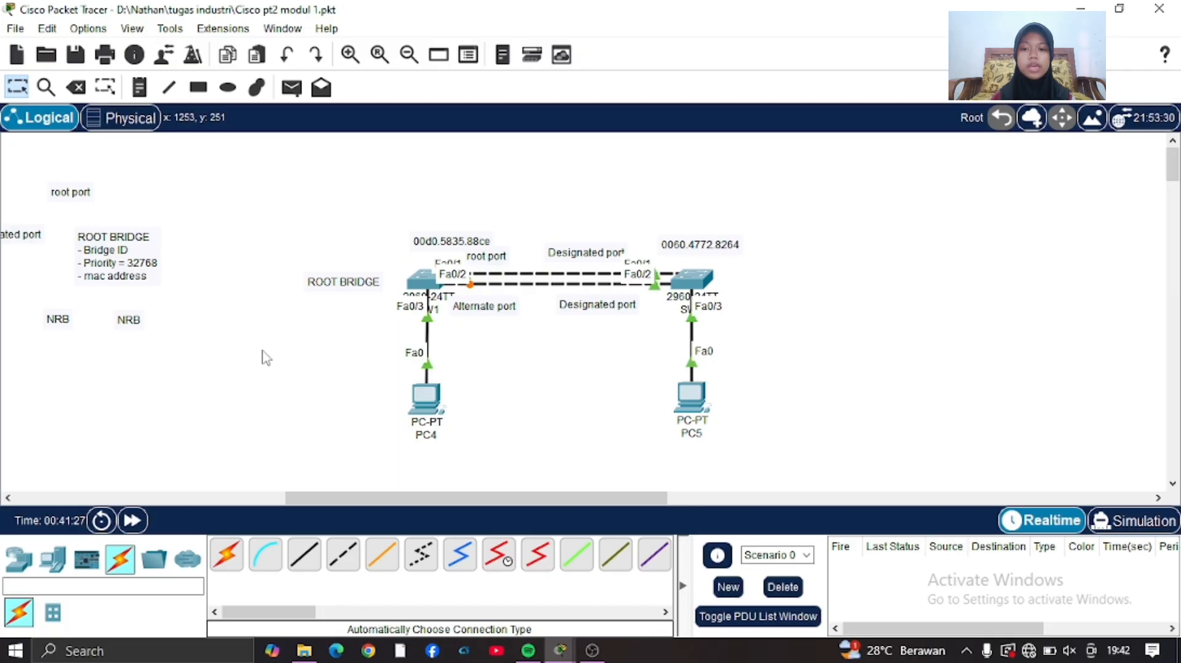
Enter global configuration mode on SW1 with conf t and list the available options for spanning-tree vlan 1 and its priority.
click(424, 280)
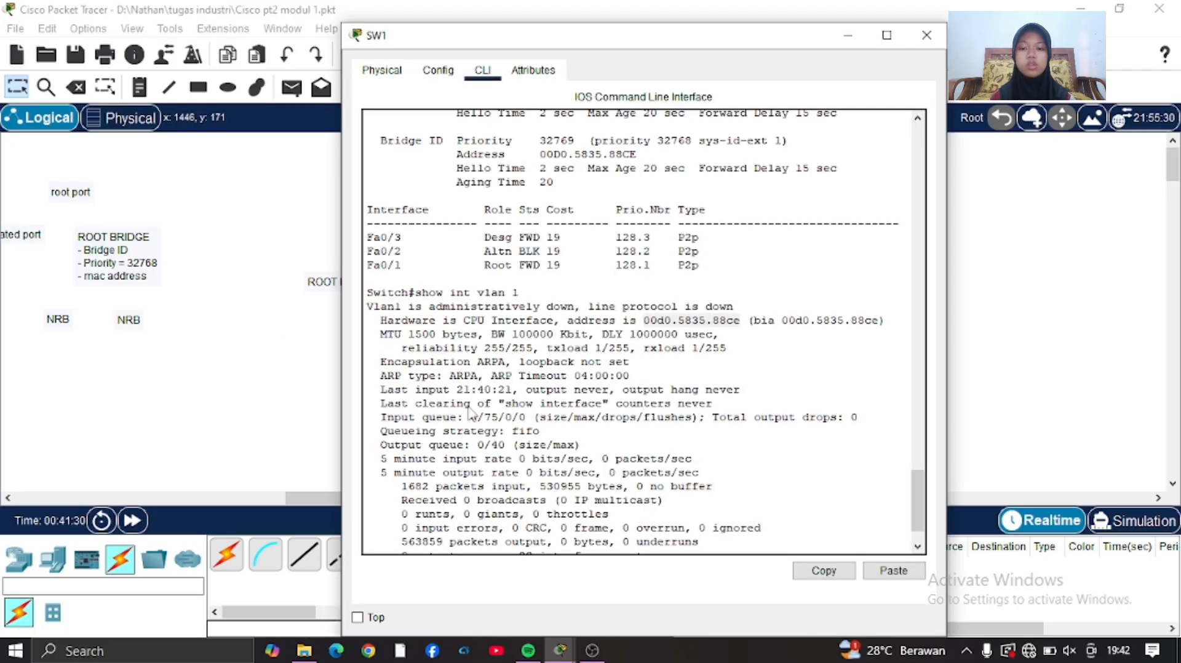
text(conf t)
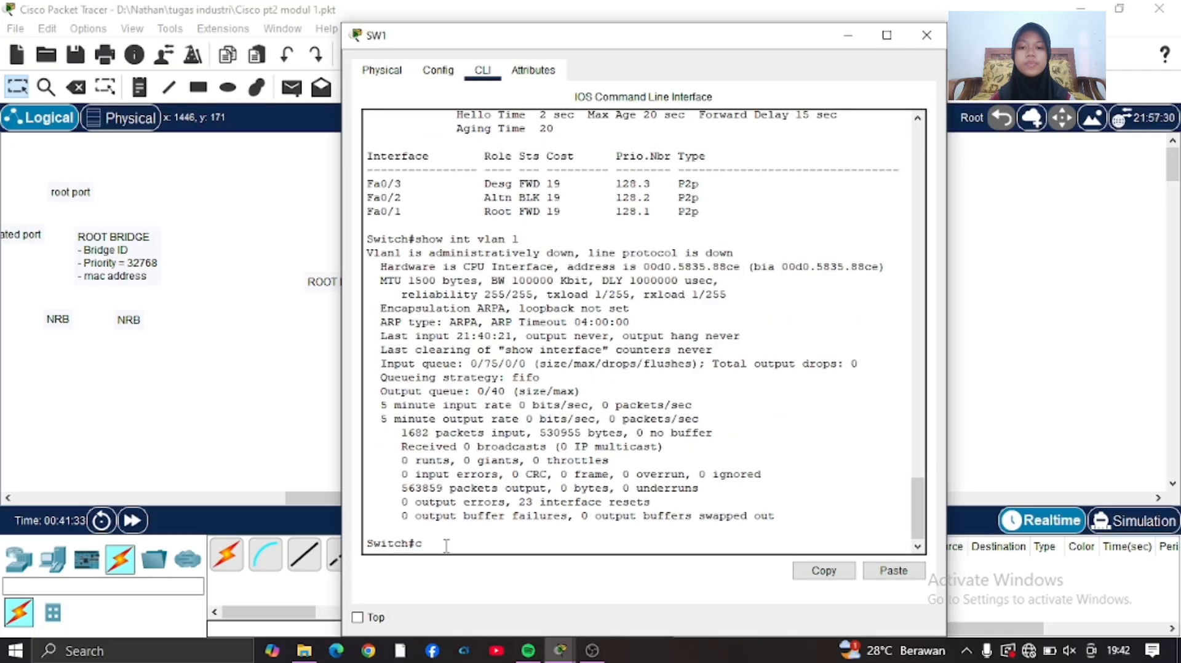
key(Return)
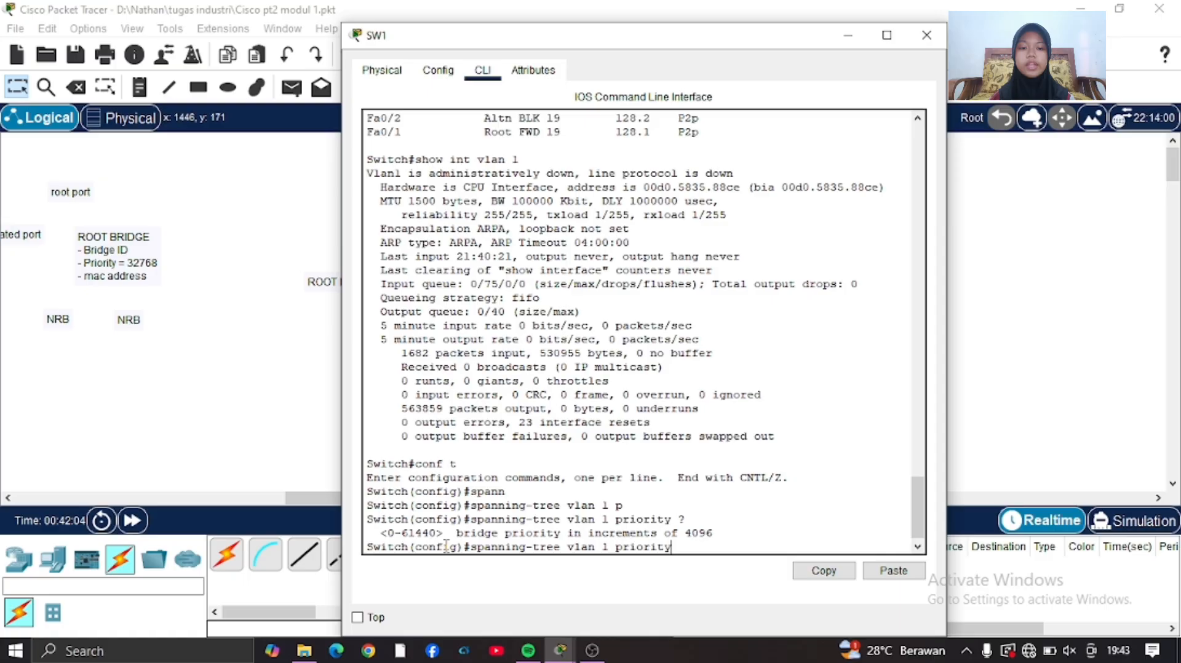
key(BackSpace)
key(BackSpace)
key(BackSpace)
key(BackSpace)
key(BackSpace)
key(BackSpace)
key(BackSpace)
key(BackSpace)
text(?)
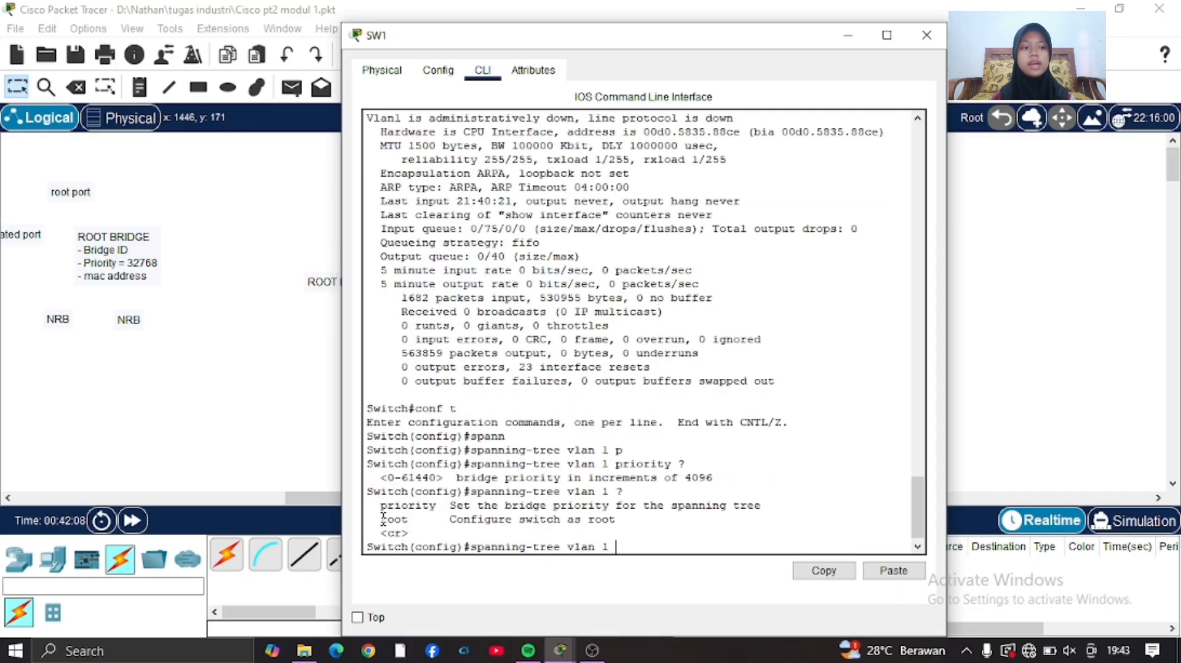
drag(381, 520, 418, 522)
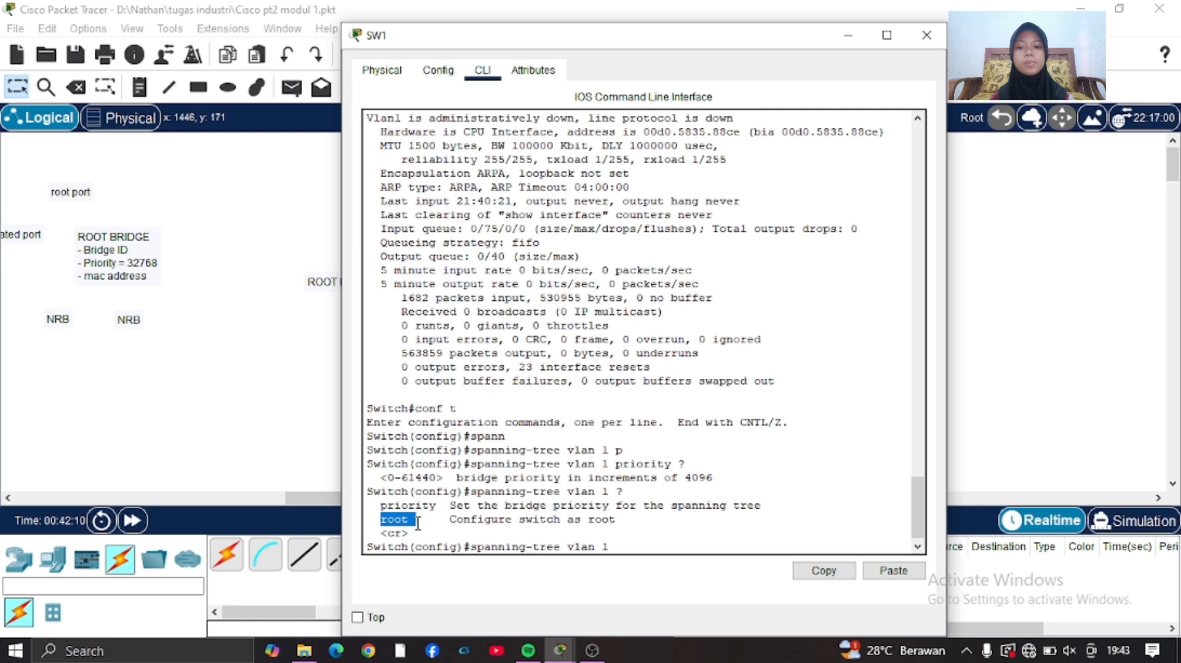
click(624, 548)
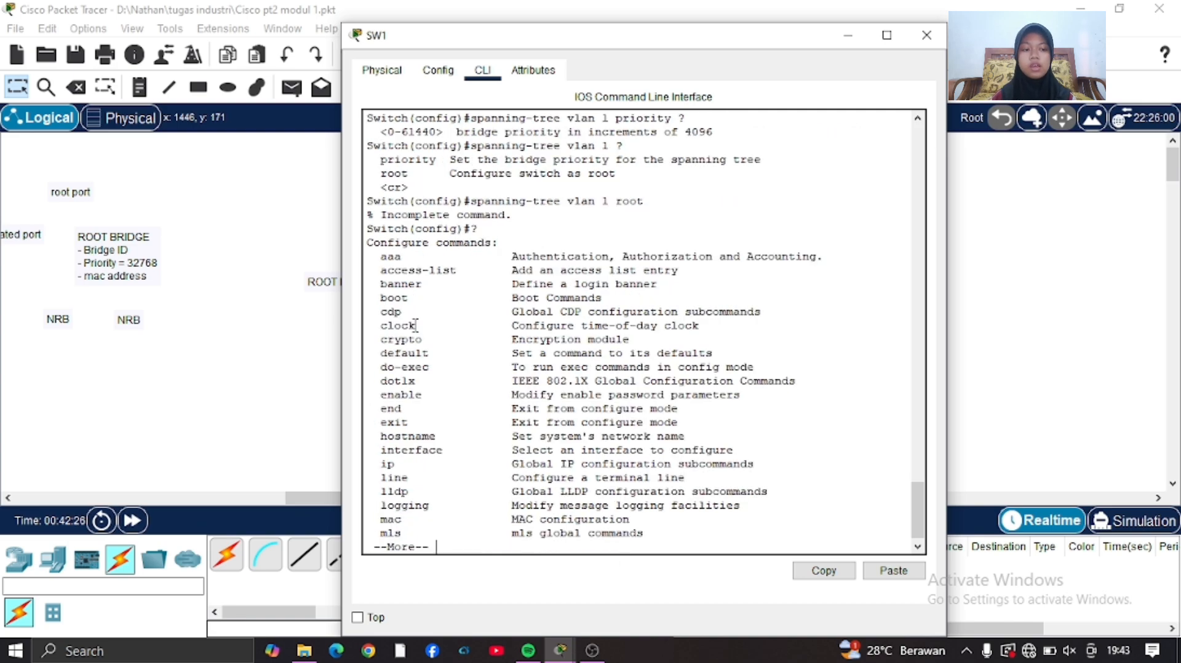
List the help options for spanning-tree vlan 1 root on SW1 and examine the primary and secondary keywords.
key(Up)
key(Up)
text(?)
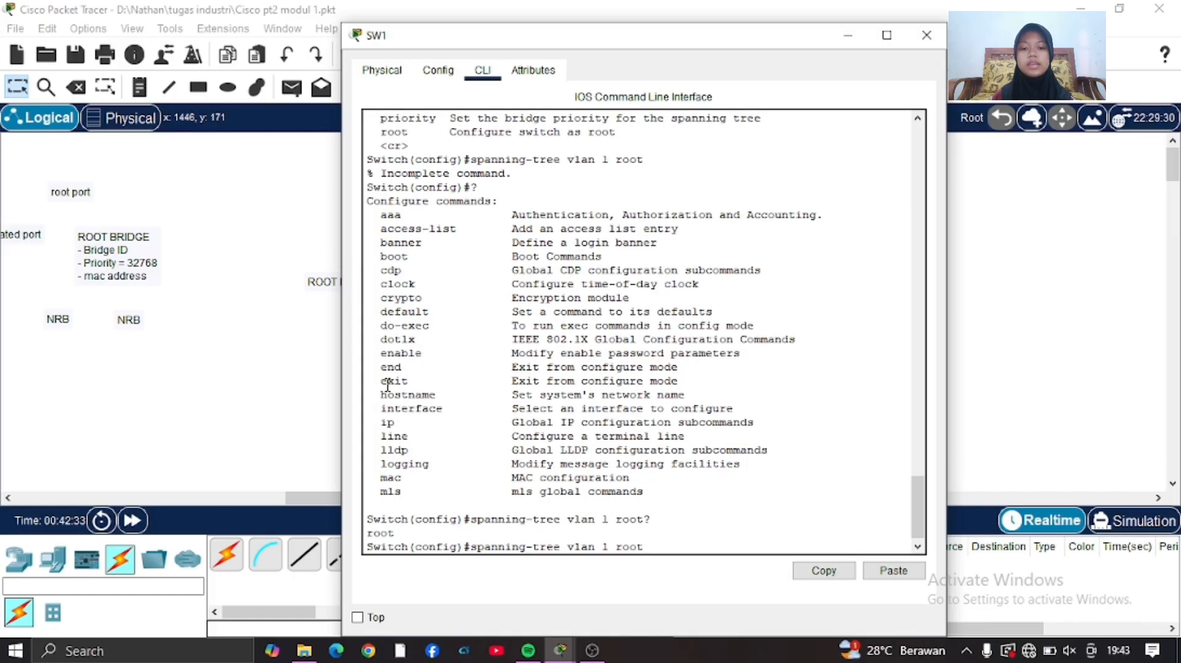
text( ?)
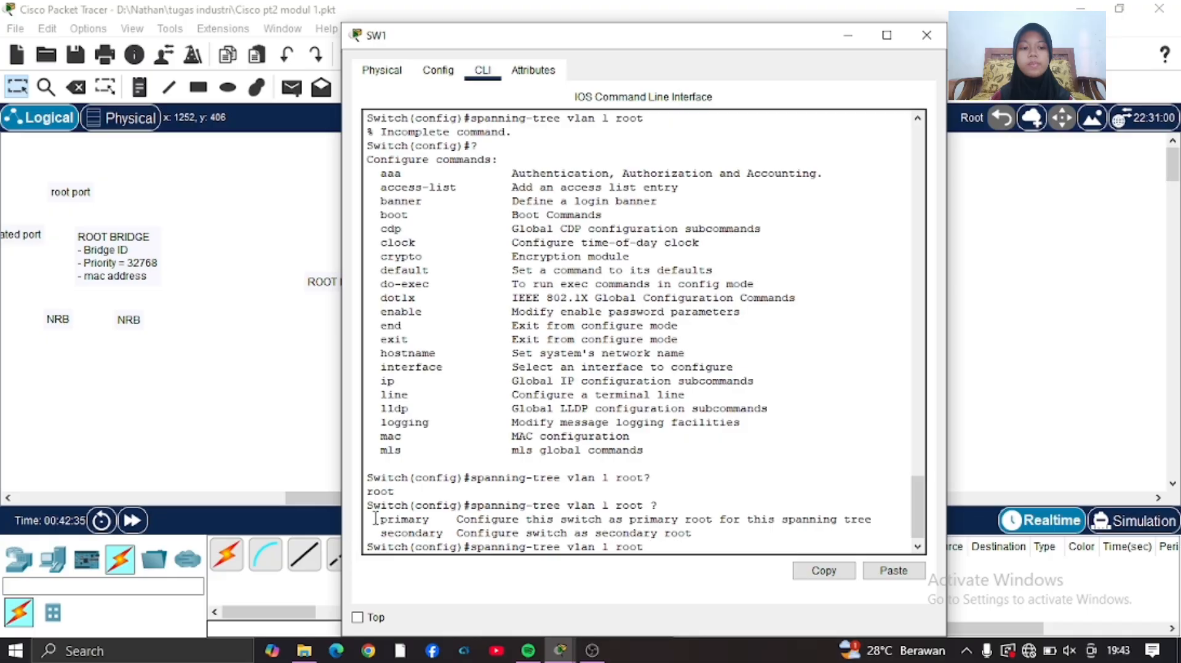
drag(375, 519, 698, 536)
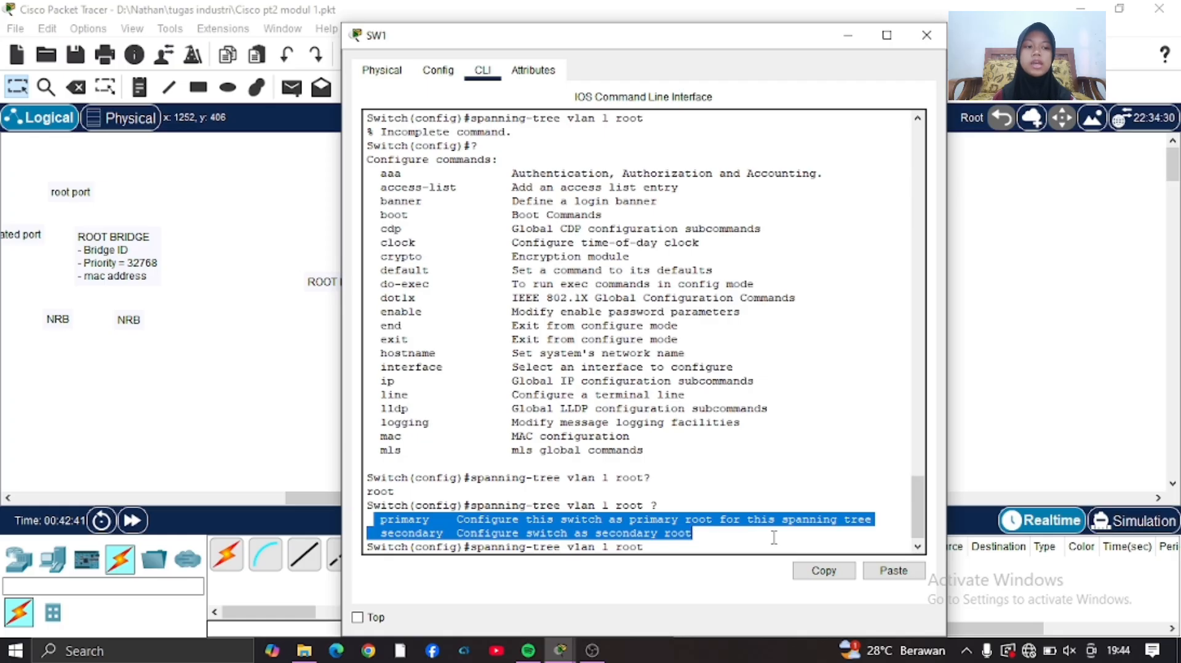
drag(447, 495, 429, 521)
click(446, 468)
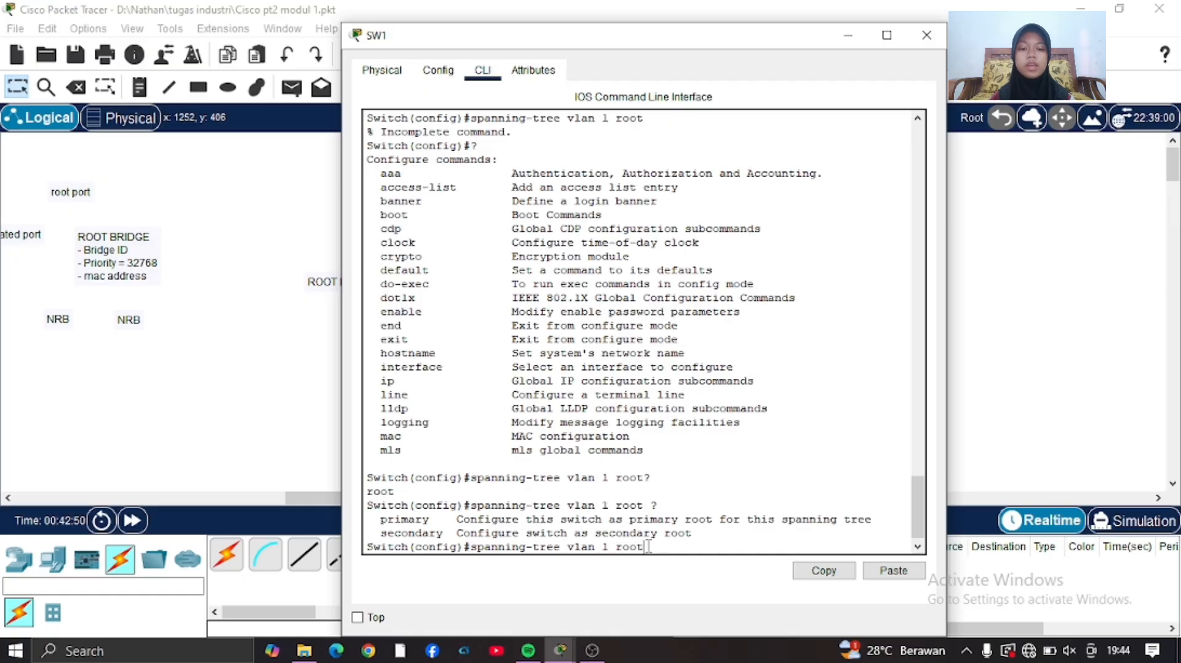
Make SW1 the primary root bridge for VLAN 1 with spanning-tree vlan 1 root primary.
text(p)
key(Tab)
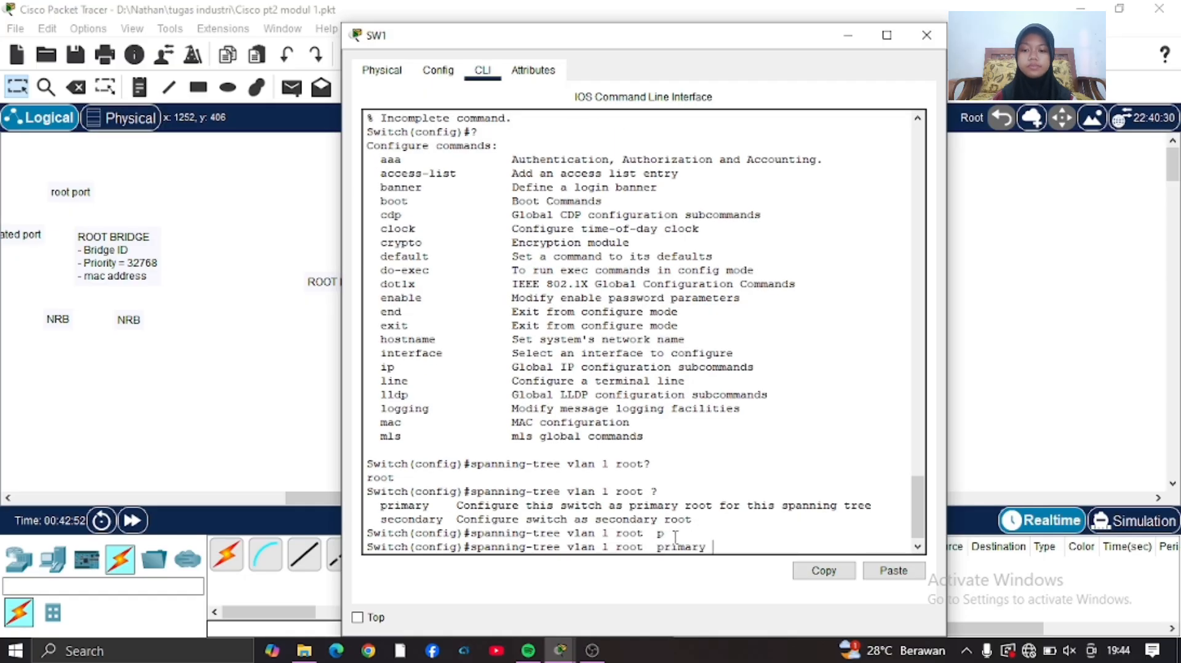
key(Return)
Run do show span on SW1 and examine the root priority, the root bridge line and the roles of Fa0/1 to Fa0/3.
text(do sh)
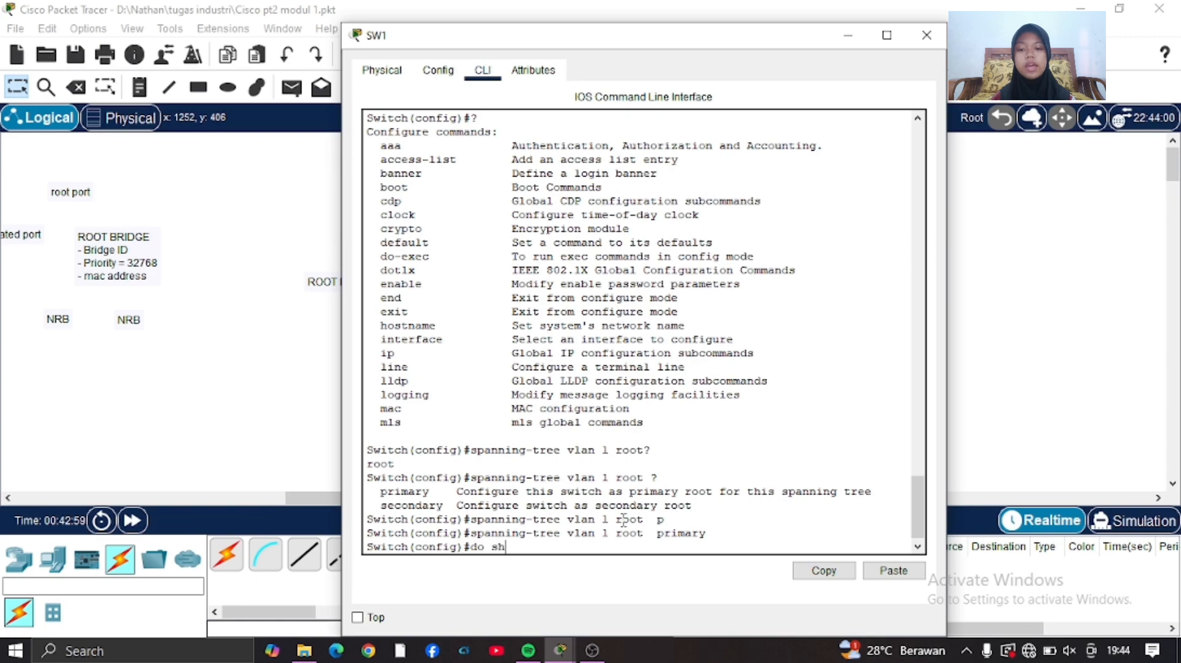
text(ow sp)
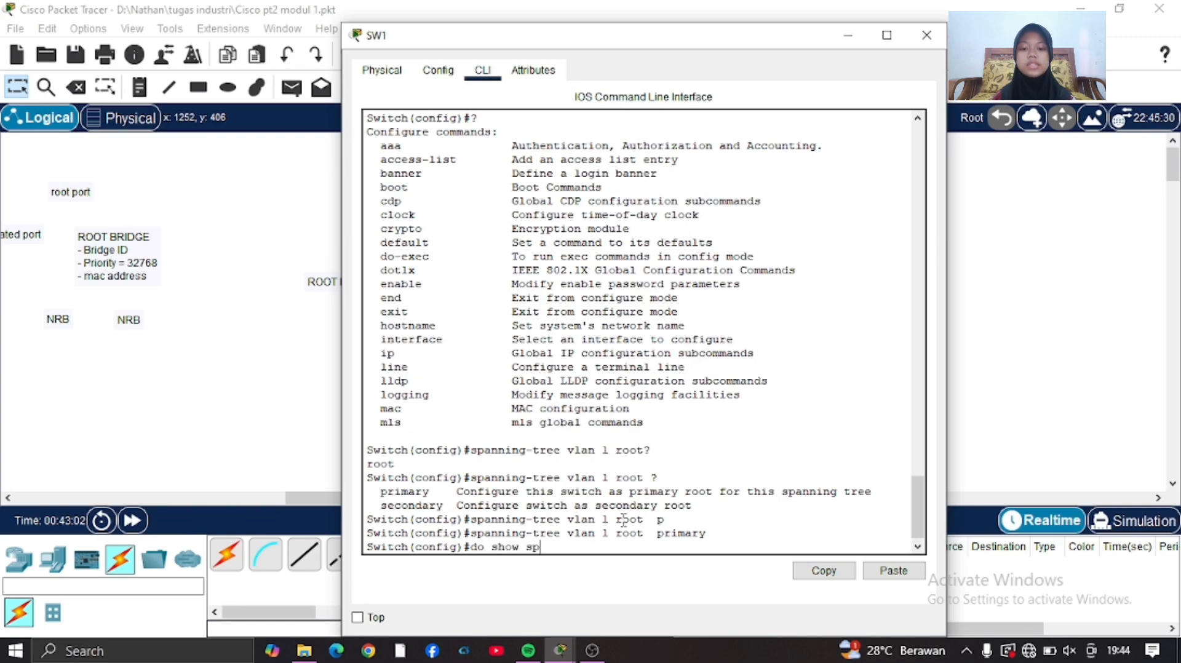
text(an)
key(Return)
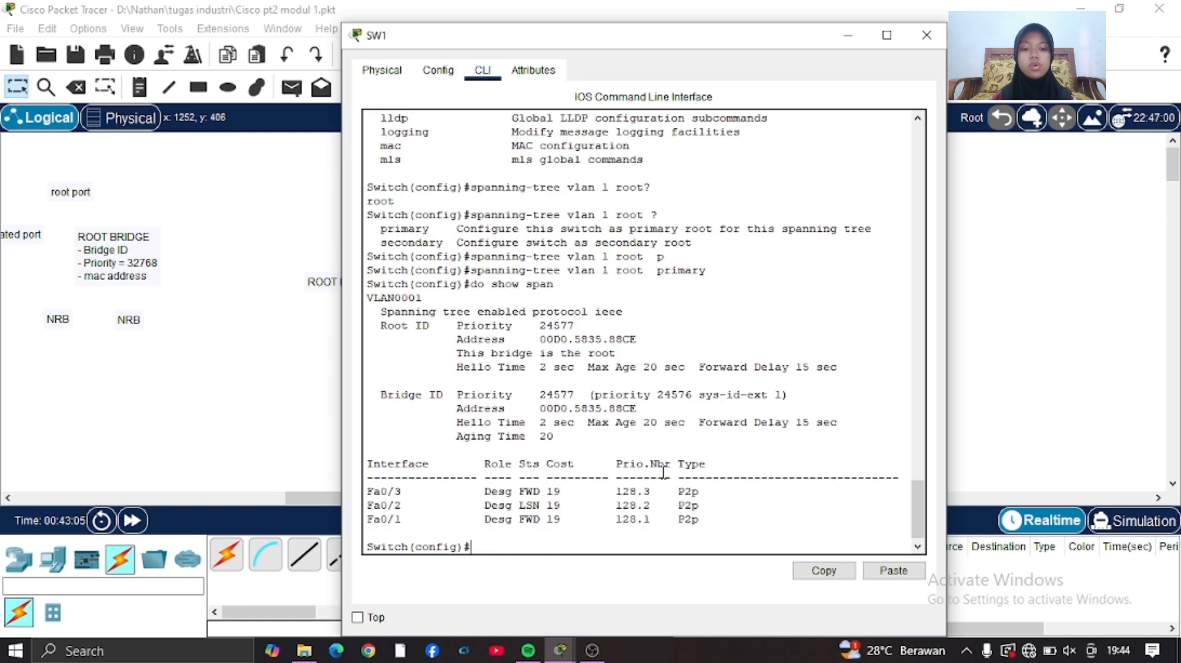
drag(540, 326, 578, 329)
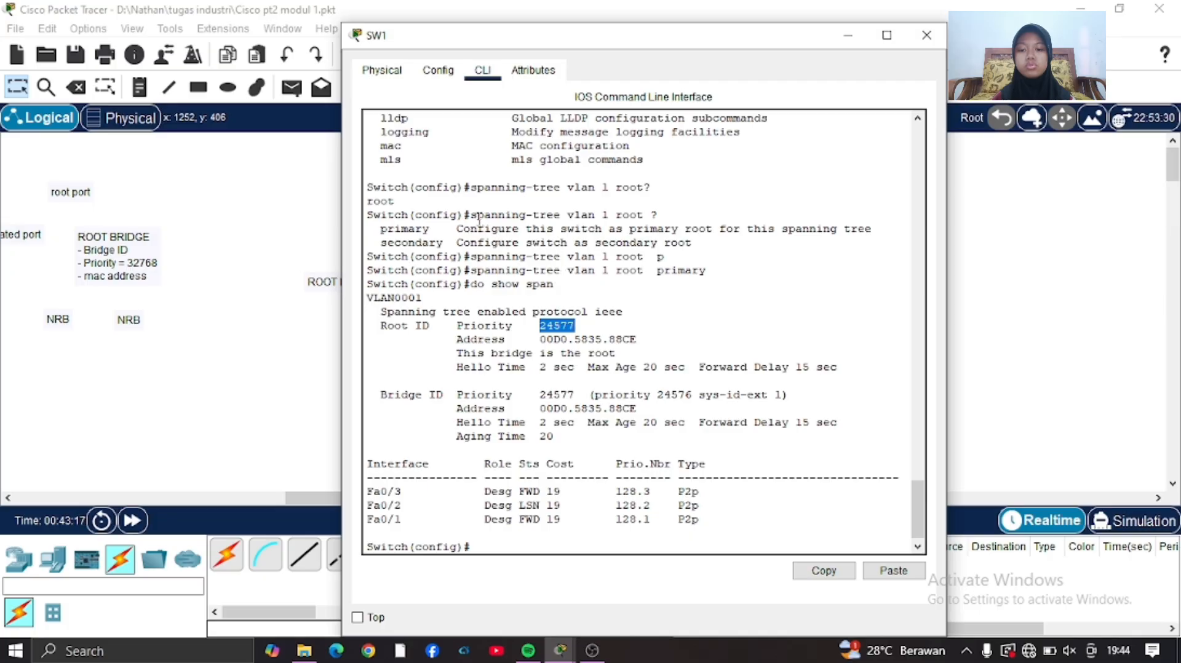
drag(466, 216, 685, 246)
click(740, 283)
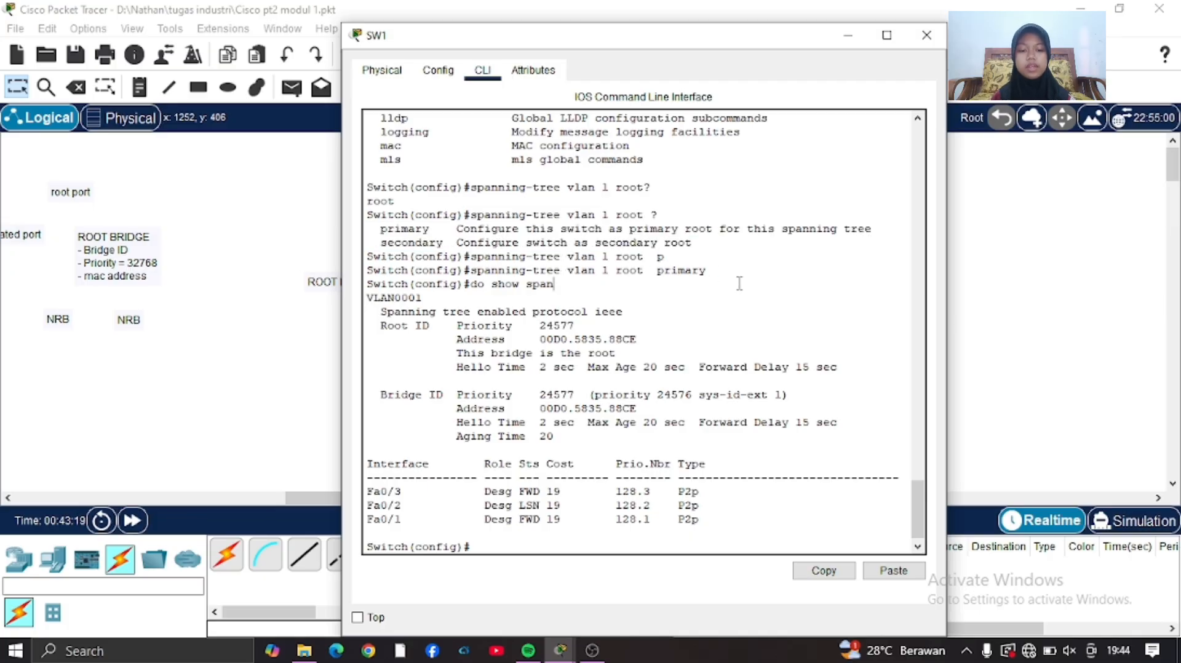
drag(461, 360, 643, 356)
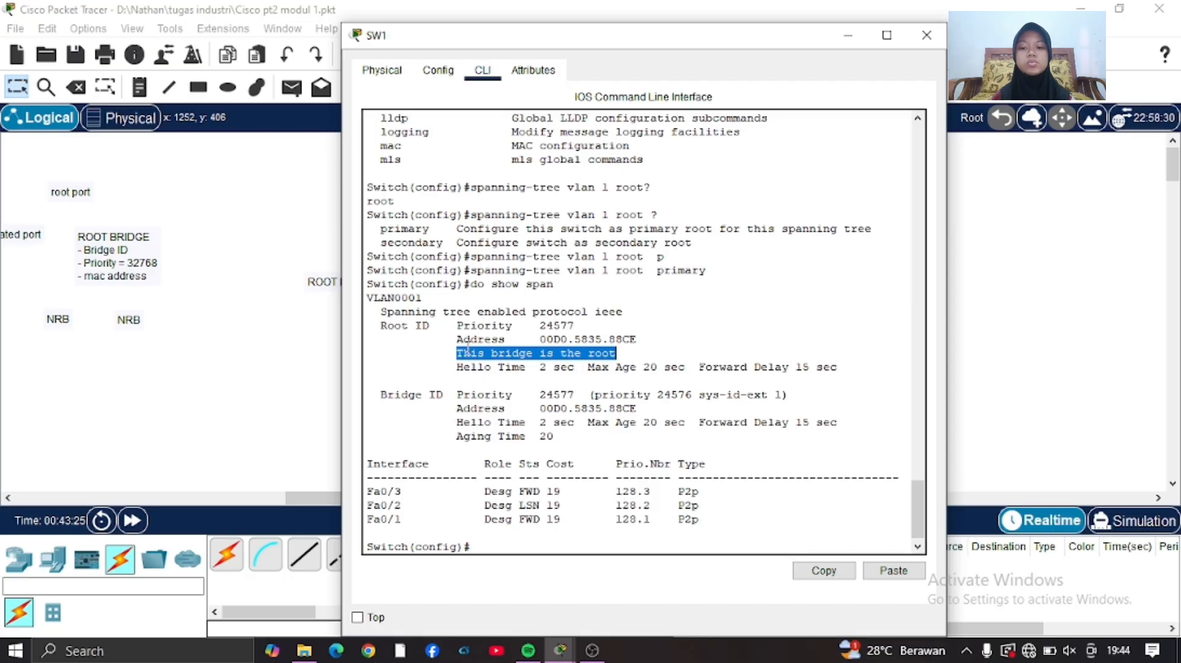
click(483, 488)
drag(482, 488, 703, 520)
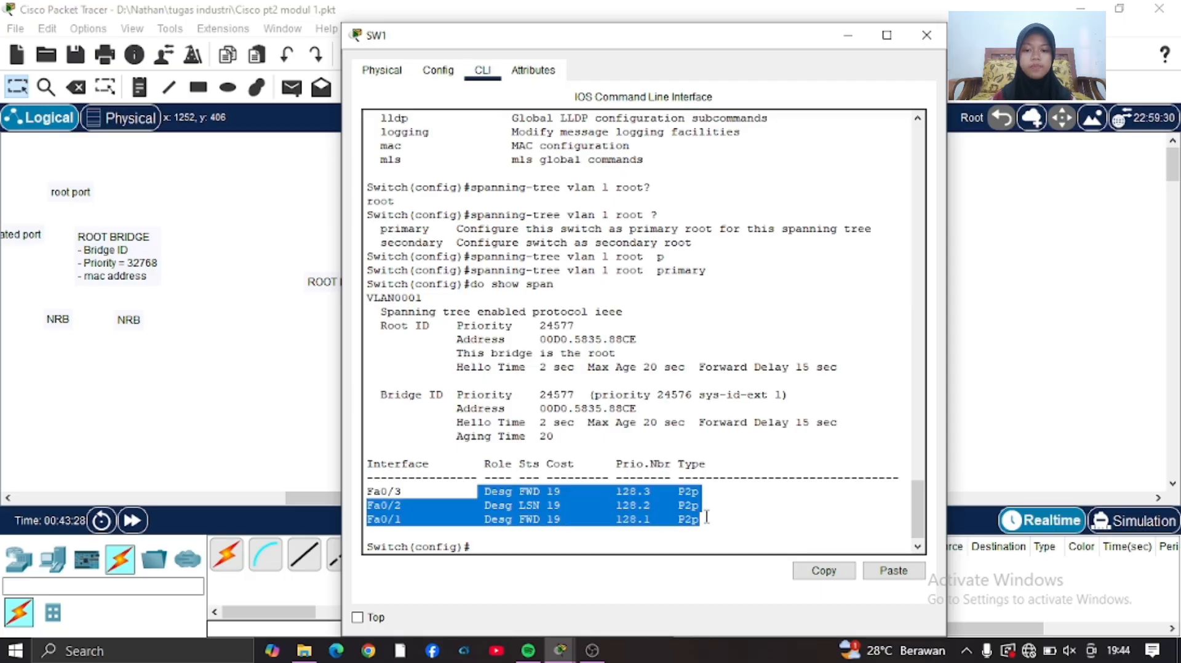
click(592, 547)
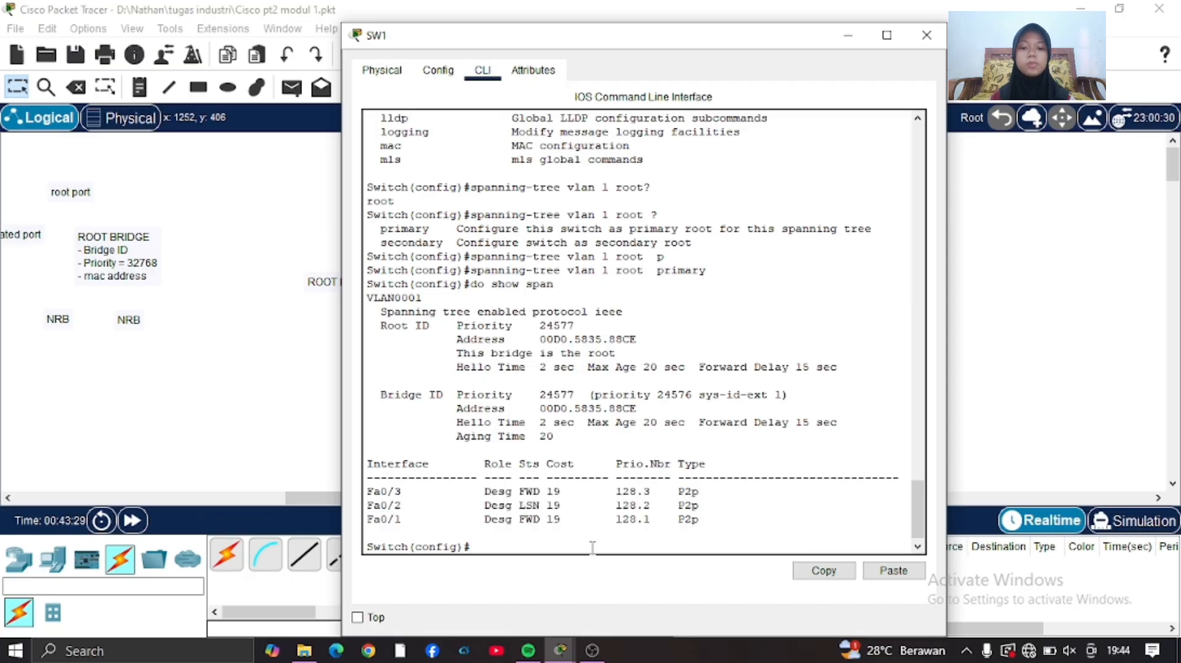
Move both Designated port labels to SW1's uplink ends, the root port label to SW2's Fa0/1 and the Alternate port label to SW2's Fa0/2.
click(280, 414)
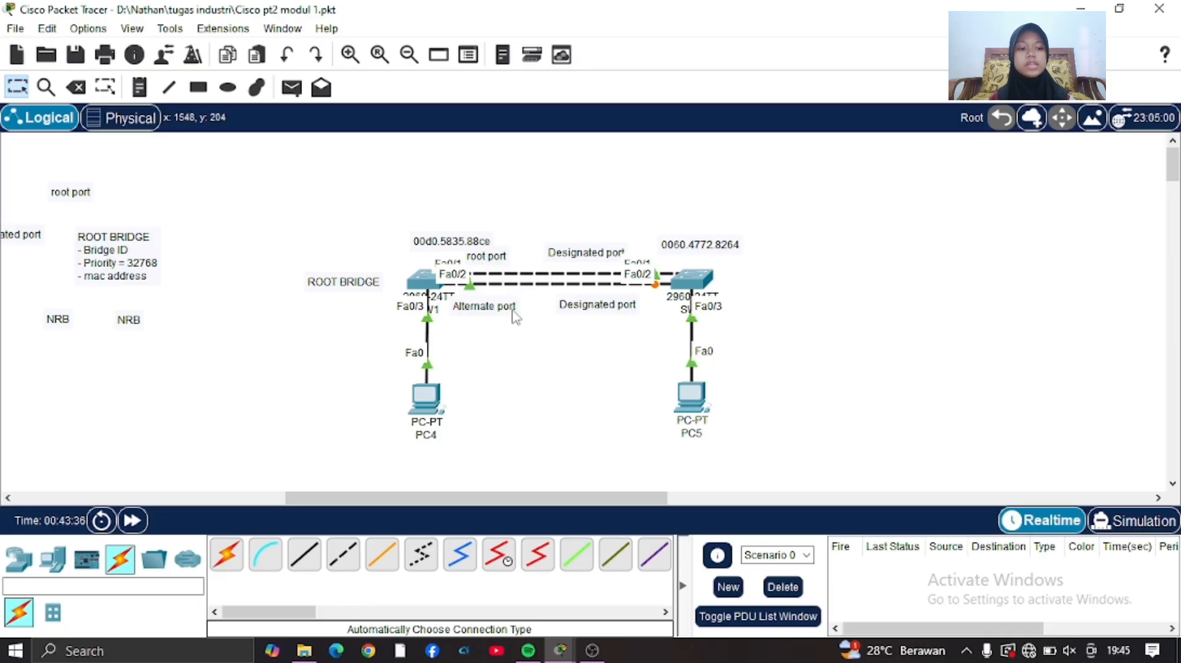
drag(513, 314, 609, 383)
drag(599, 305, 480, 301)
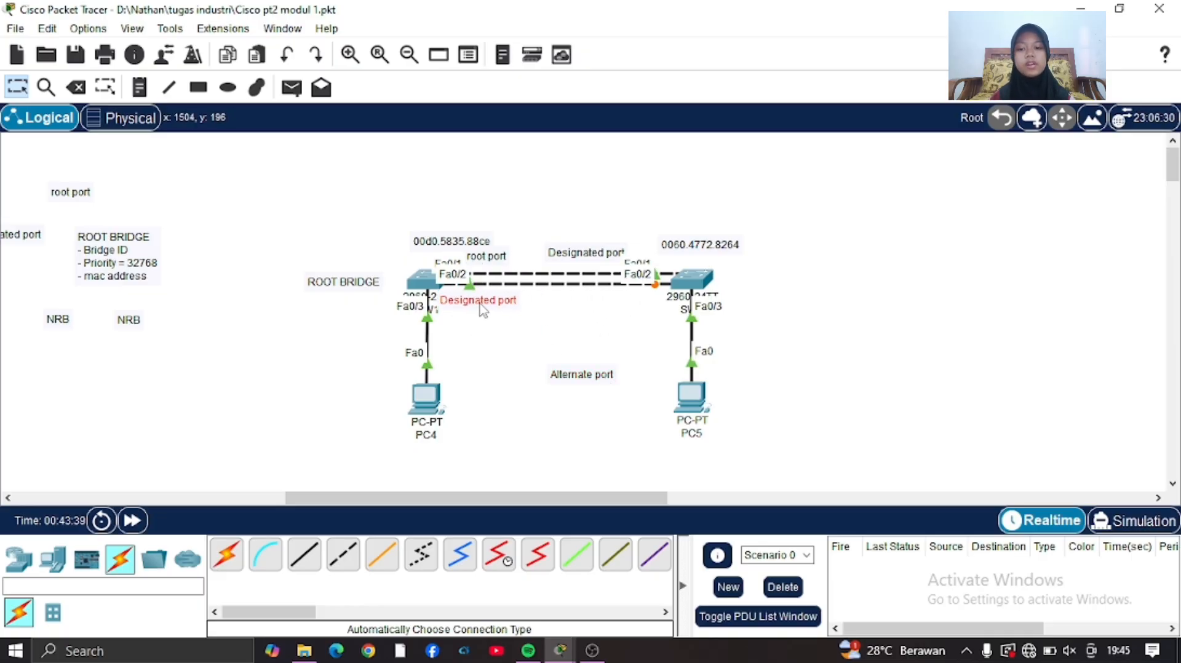
drag(486, 257, 517, 386)
drag(584, 259, 483, 260)
drag(532, 392, 637, 257)
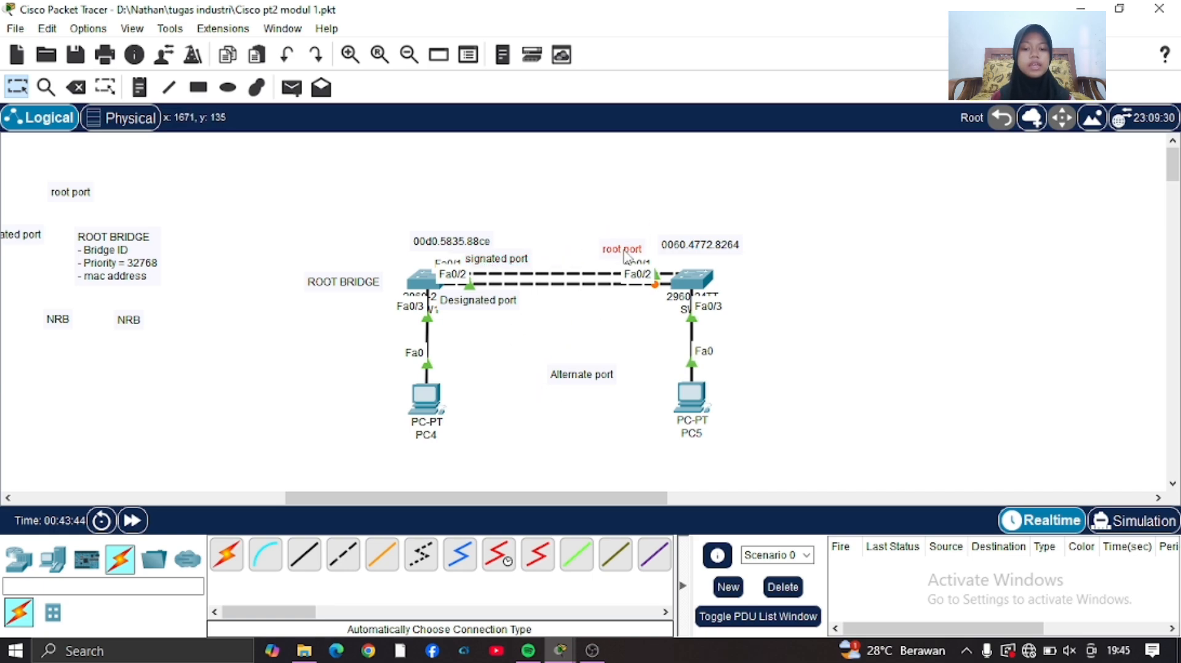
drag(598, 376, 638, 300)
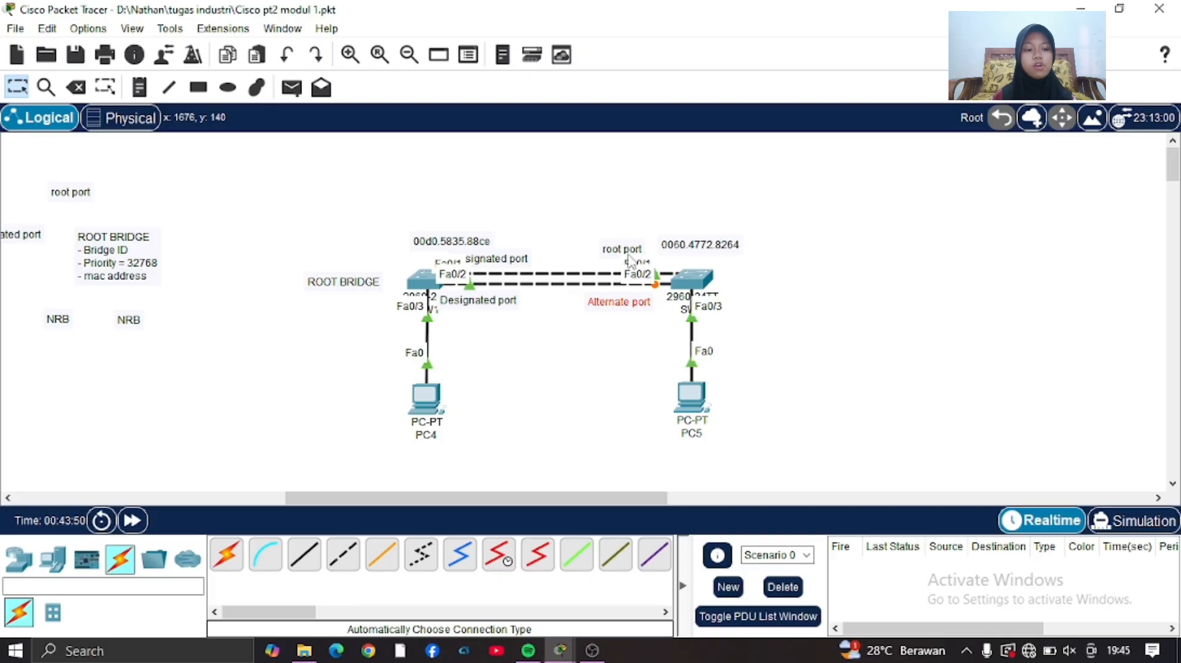
On SW2, enter global configuration mode with conf t, set interface fa0/1 to speed 10 and exit interface configuration.
click(706, 281)
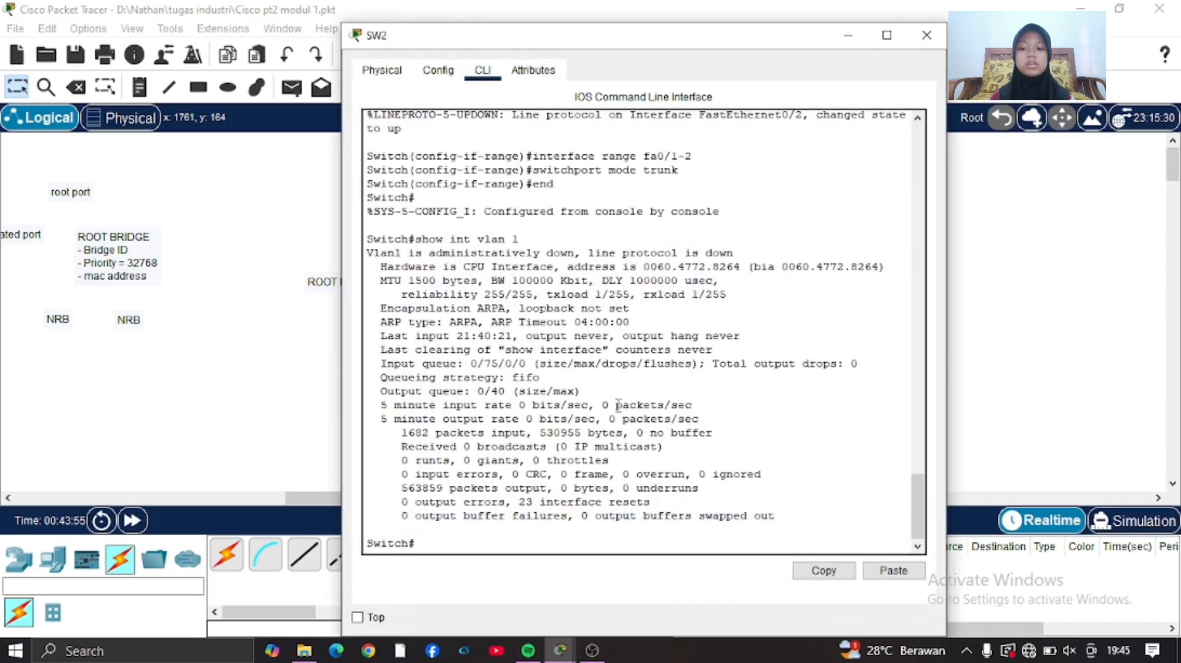
text(c)
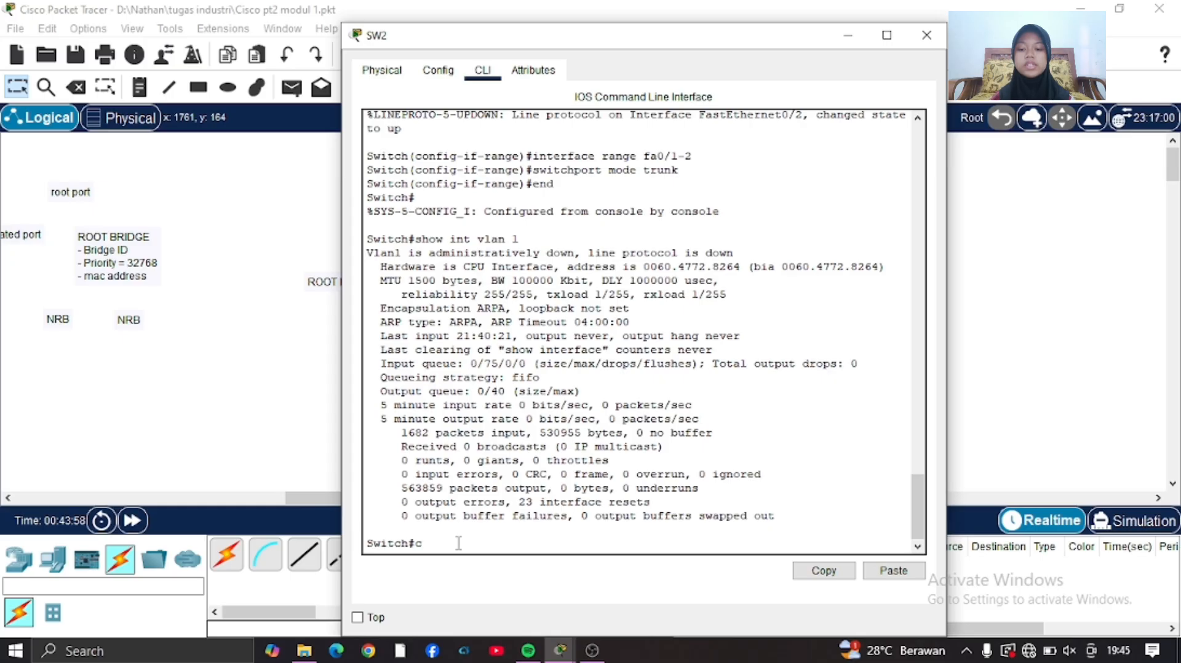
text(onf t)
key(Return)
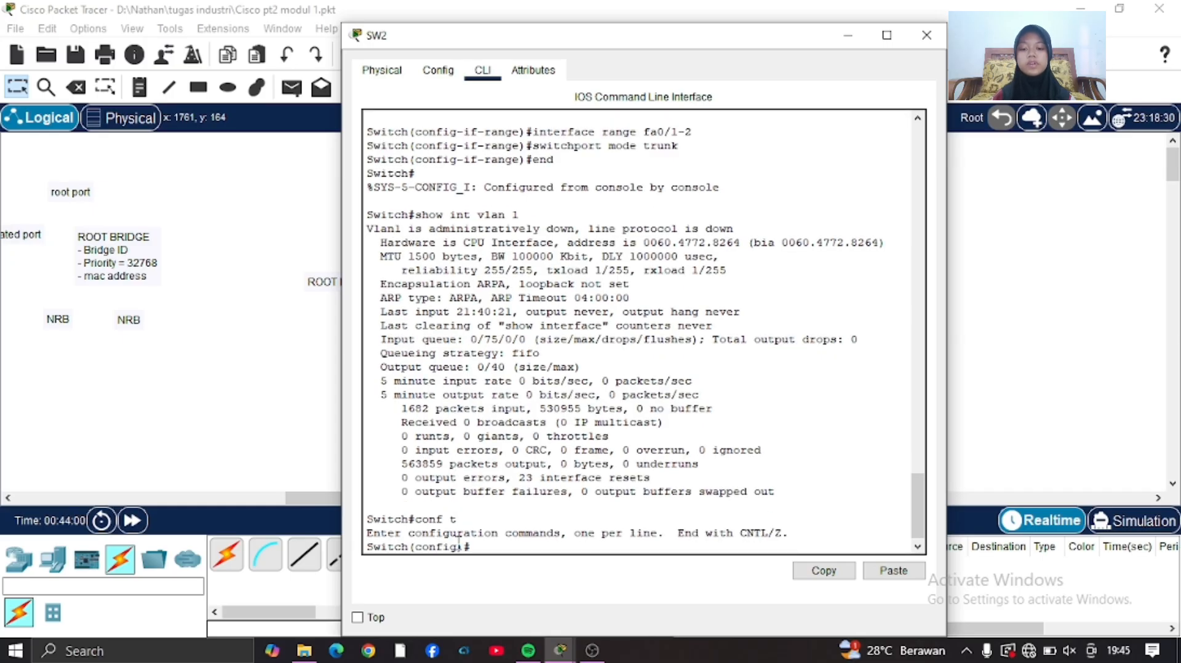
text(int fa0/1)
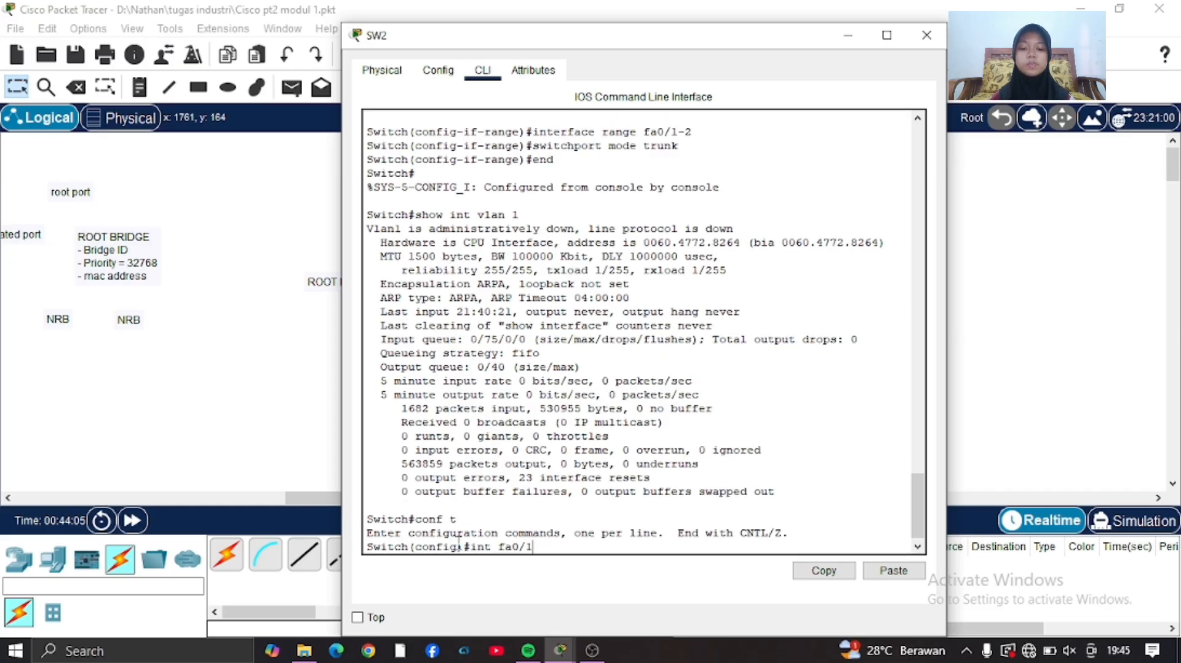
key(Return)
text(s)
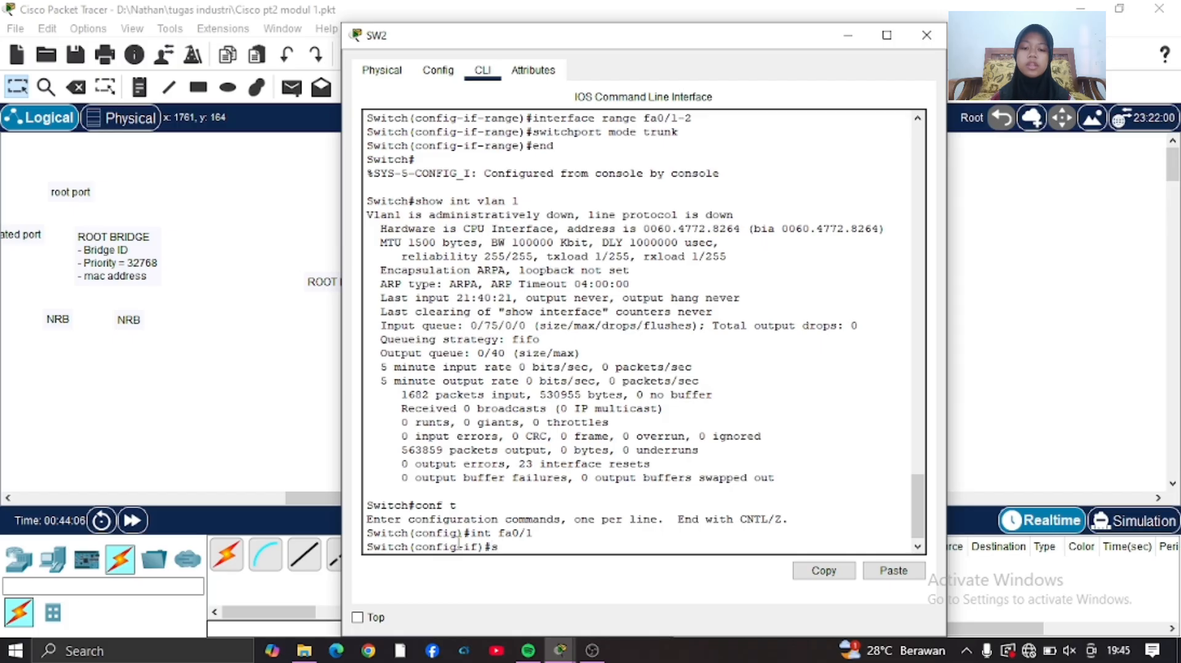
text(peed 10)
key(Return)
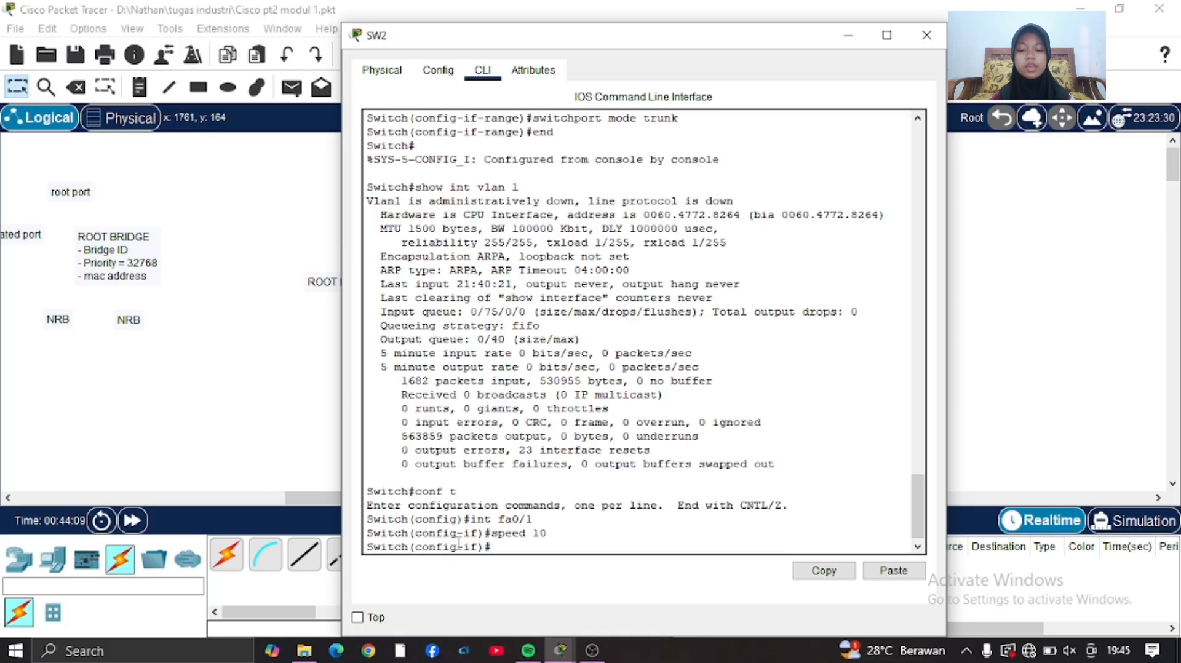
text(ex)
key(Return)
Display SW2's spanning-tree status and port roles with do show span.
text(do)
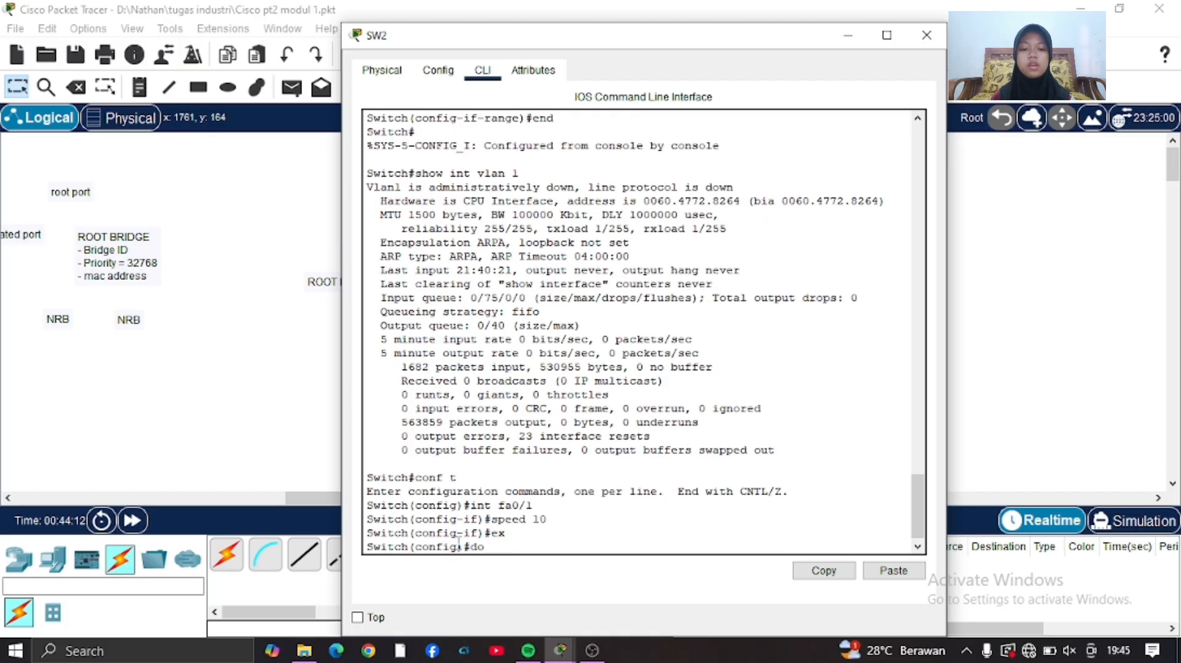
text( show spa)
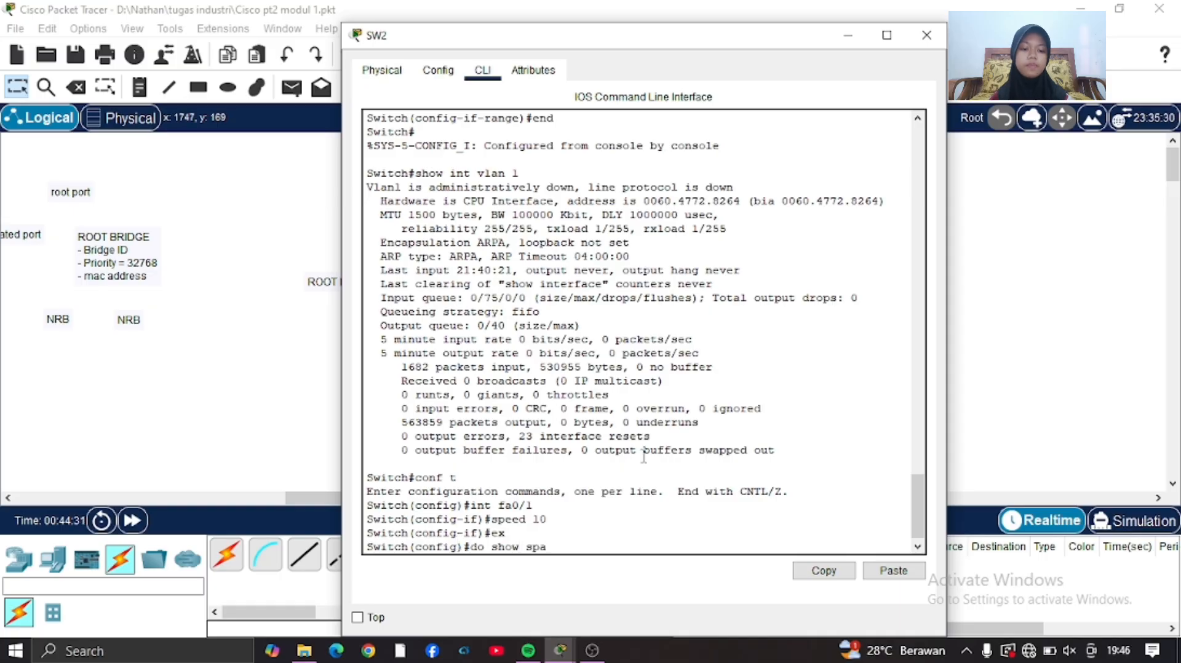
text(n)
key(Return)
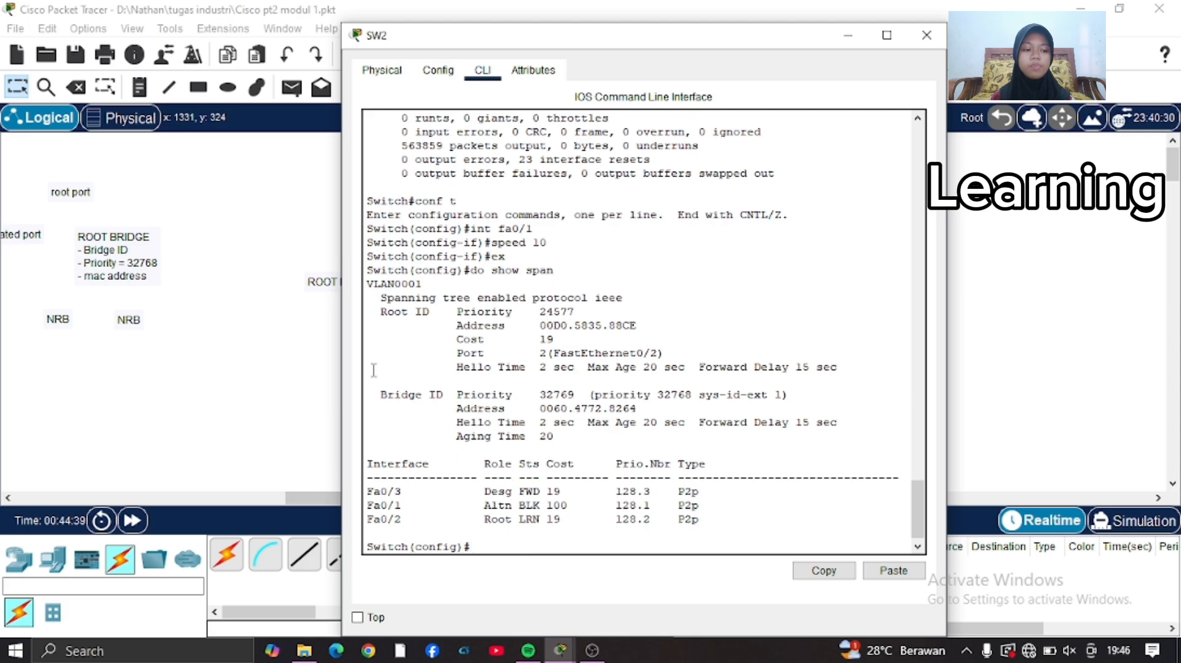
Fast-forward the network time, then rerun do show span on SW2 and examine the Fa0/2 role, state and cost.
drag(685, 44, 640, 47)
drag(166, 345, 169, 507)
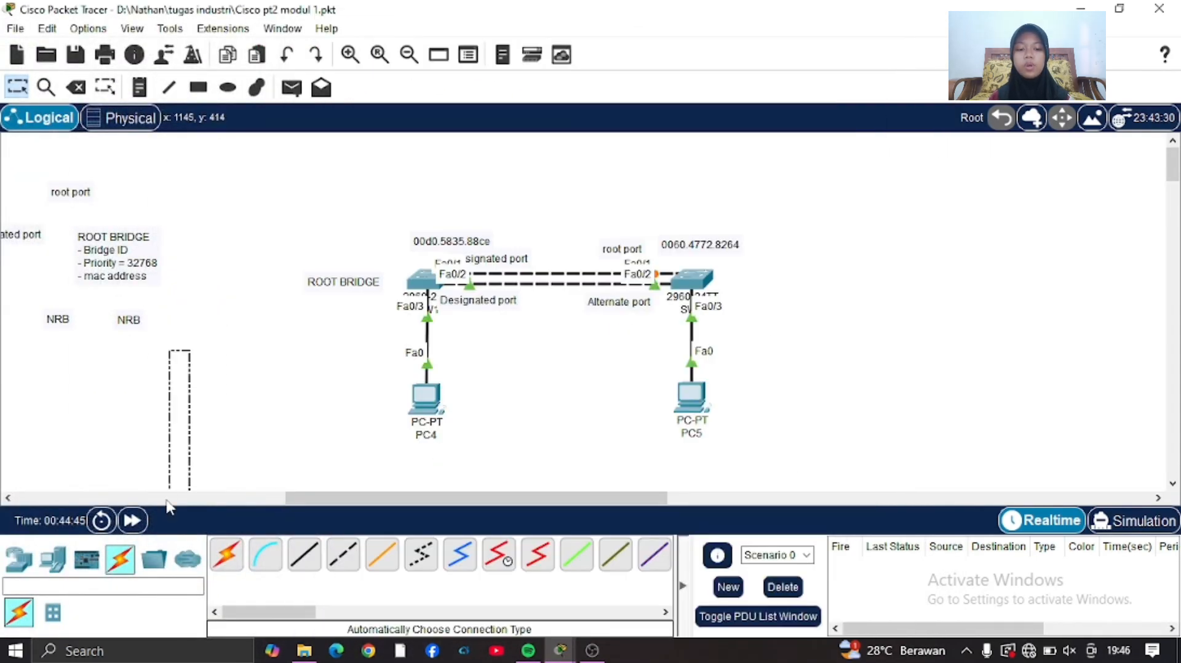
click(132, 521)
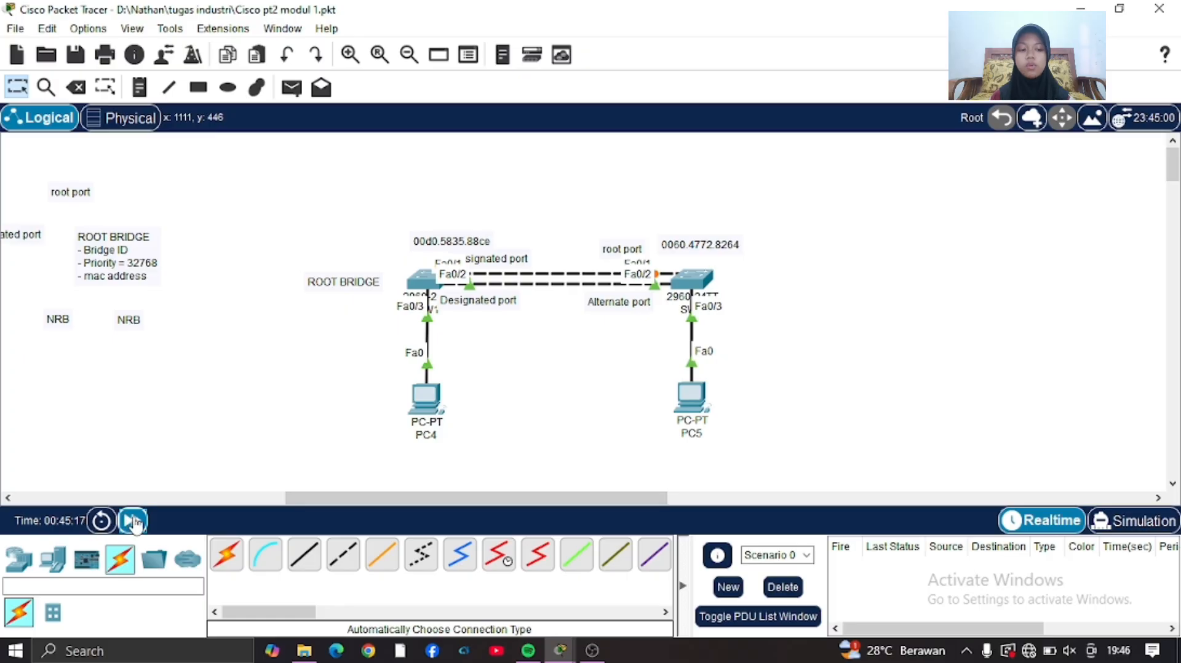
click(134, 521)
click(697, 281)
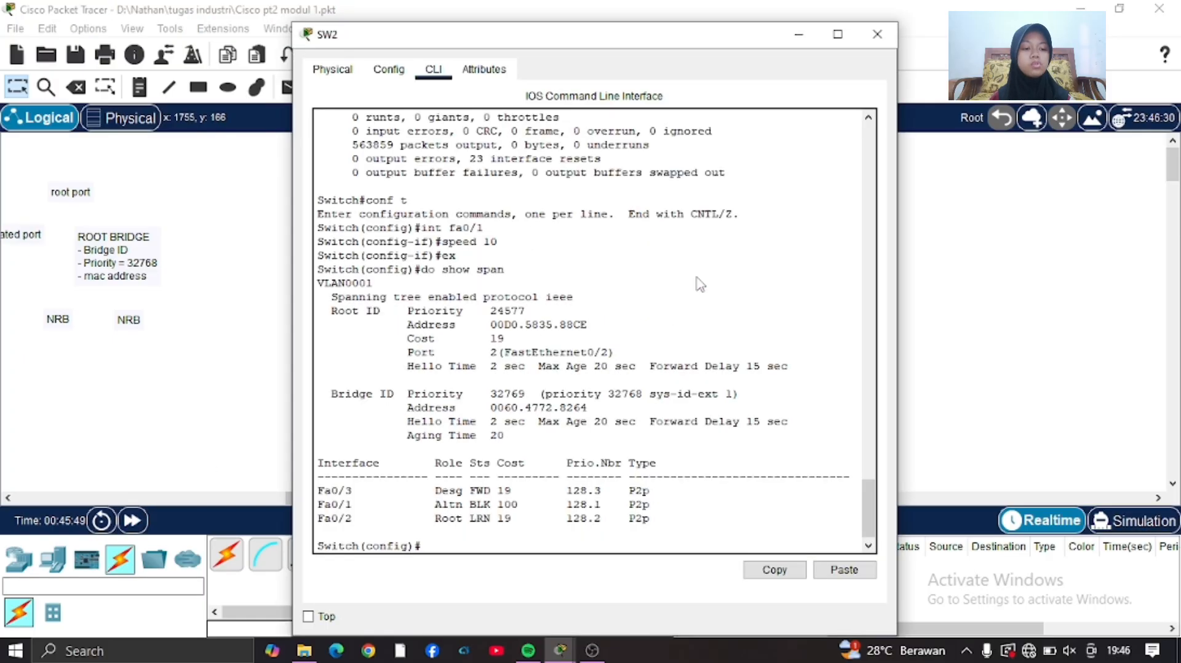
key(Up)
key(Return)
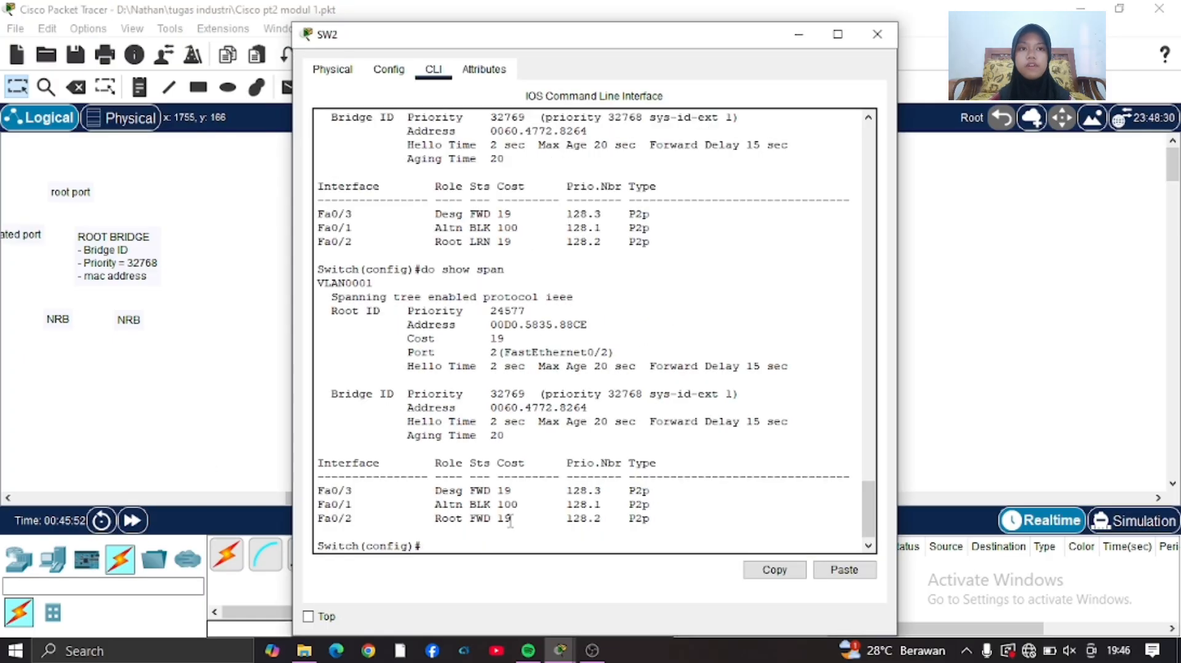
drag(422, 520, 680, 520)
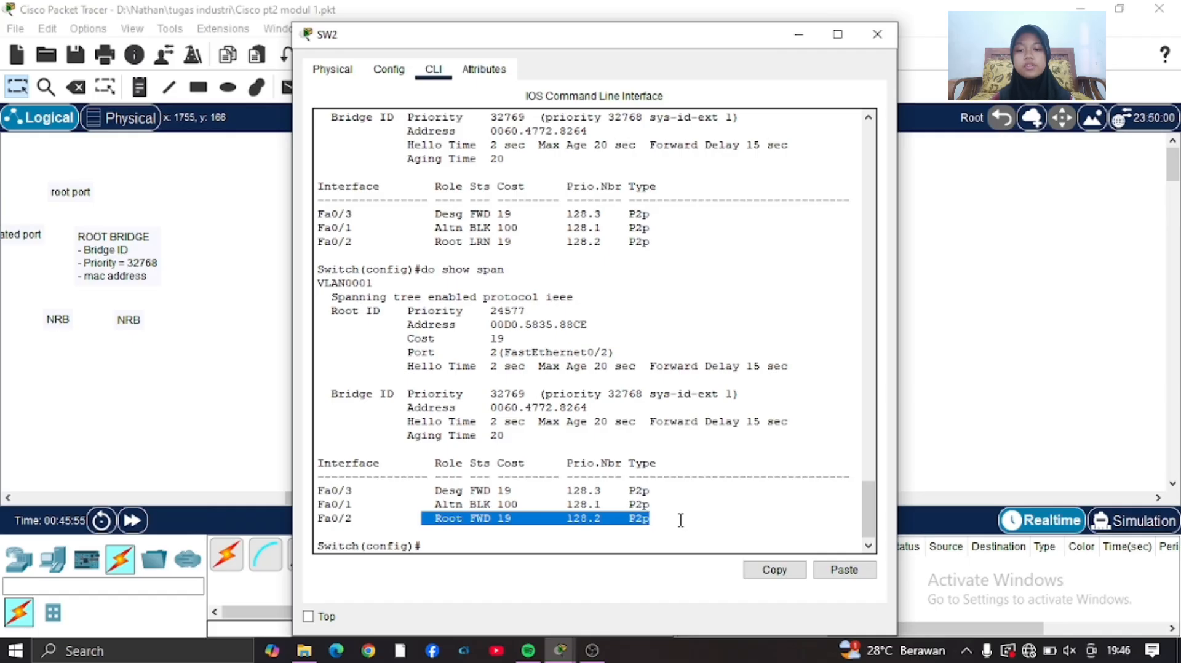
Swap the labels at SW2, placing Alternate port at its Fa0/1 end and root port at its Fa0/2 end.
click(219, 421)
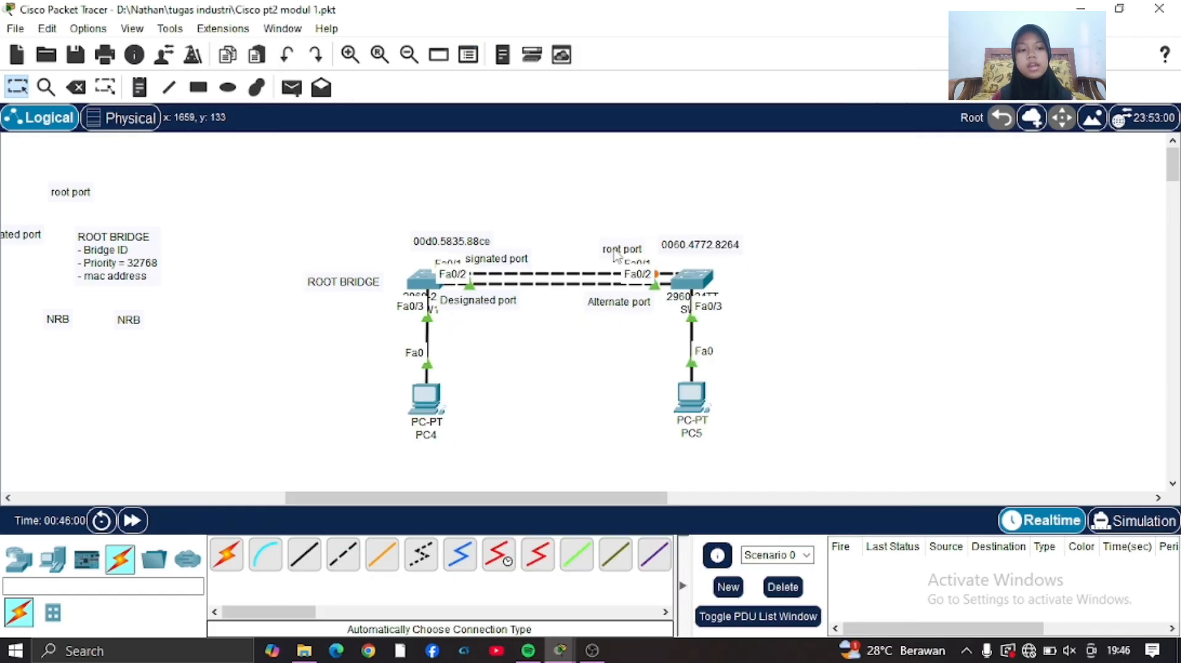
mouse_move(615, 254)
mouse_down()
mouse_move(625, 329)
mouse_move(603, 257)
mouse_up()
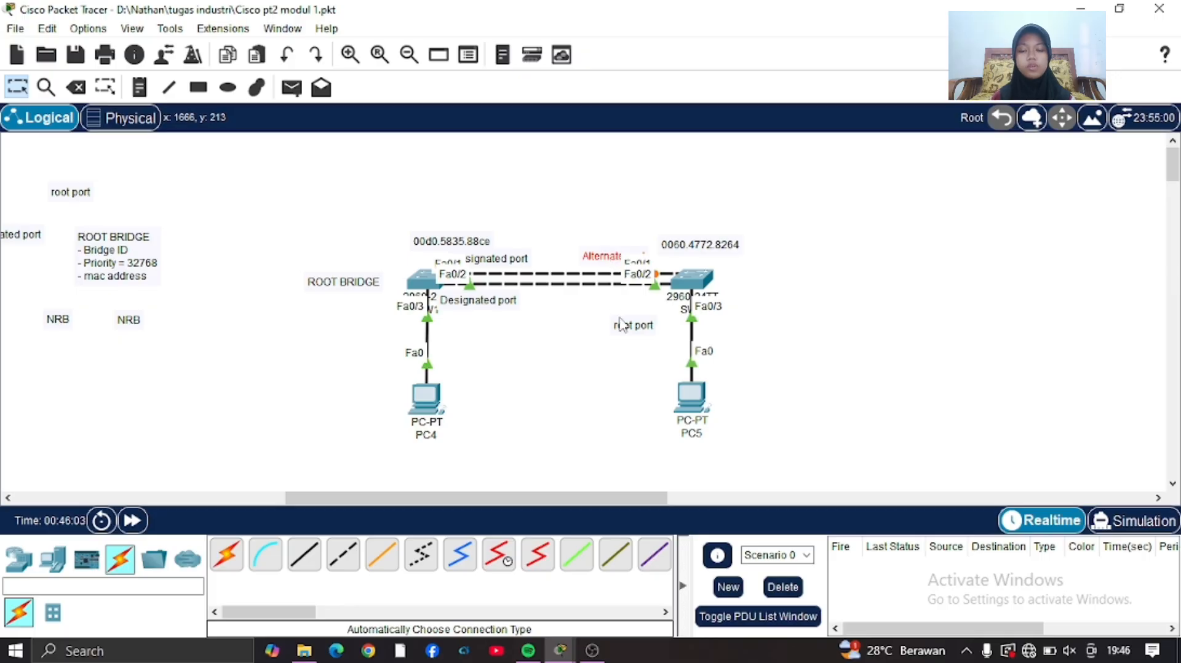
drag(621, 324, 615, 303)
click(1005, 305)
scroll(938, 337, right, 3)
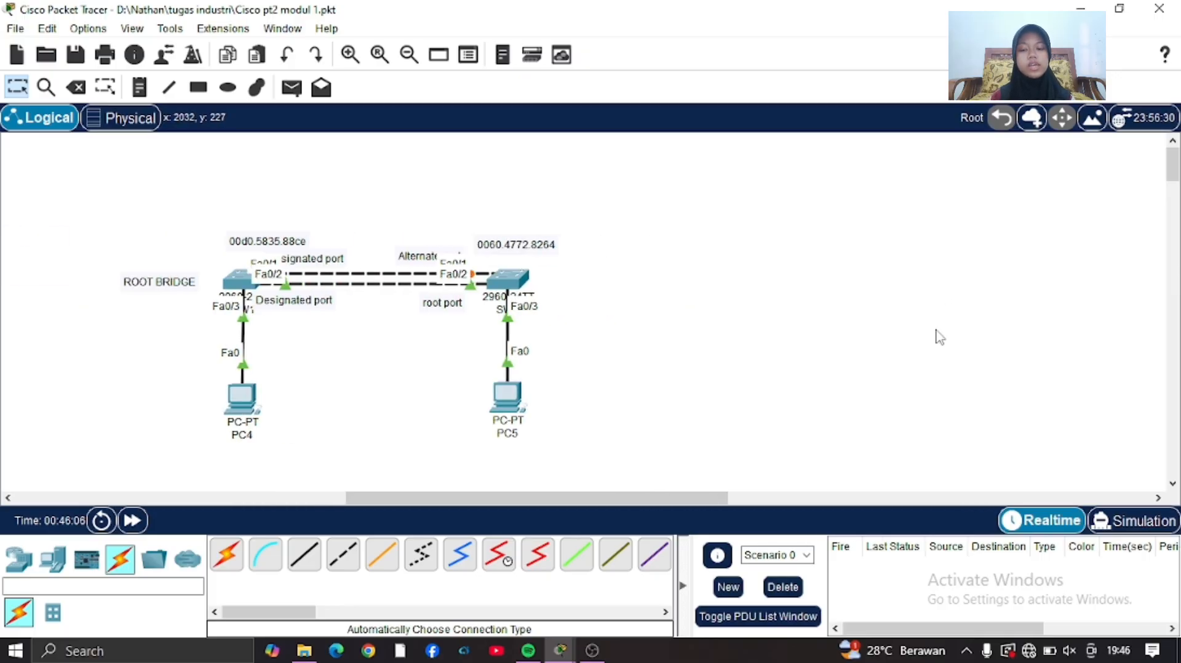
scroll(939, 336, left, 1)
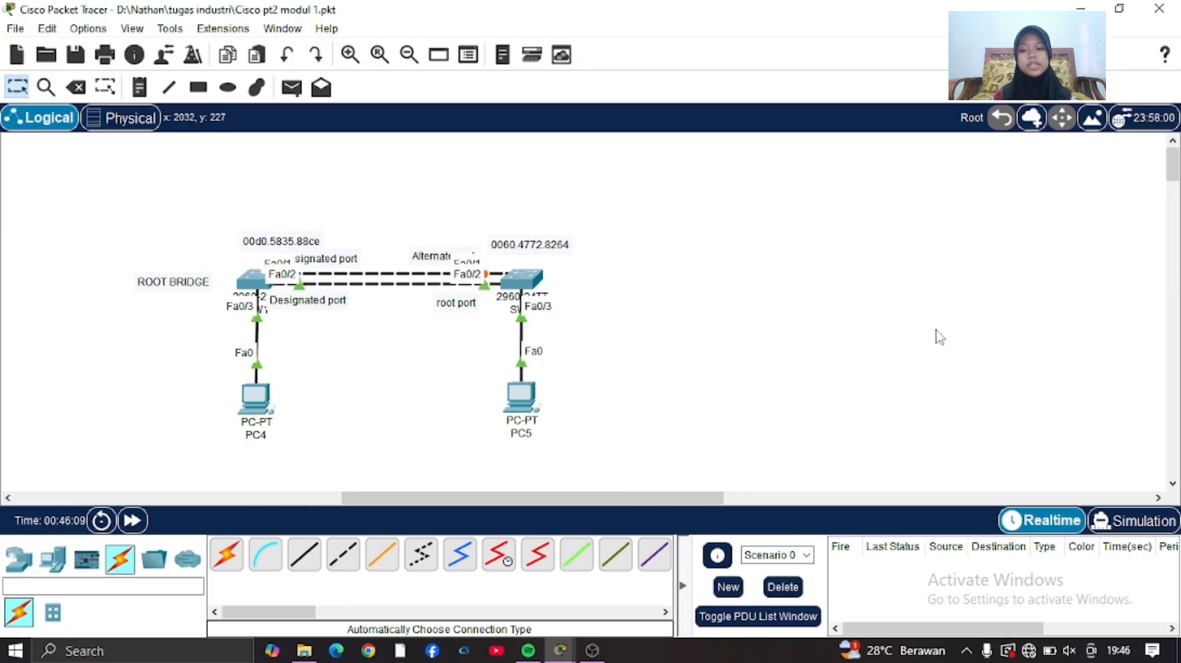
scroll(939, 337, left, 5)
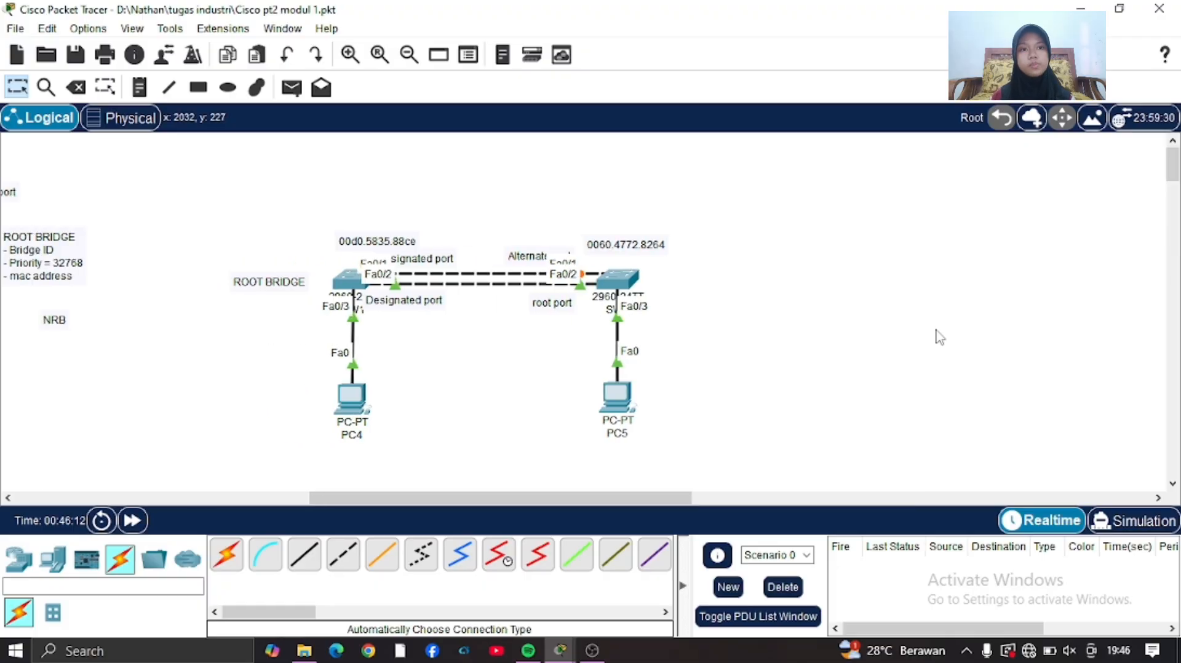
scroll(939, 337, right, 3)
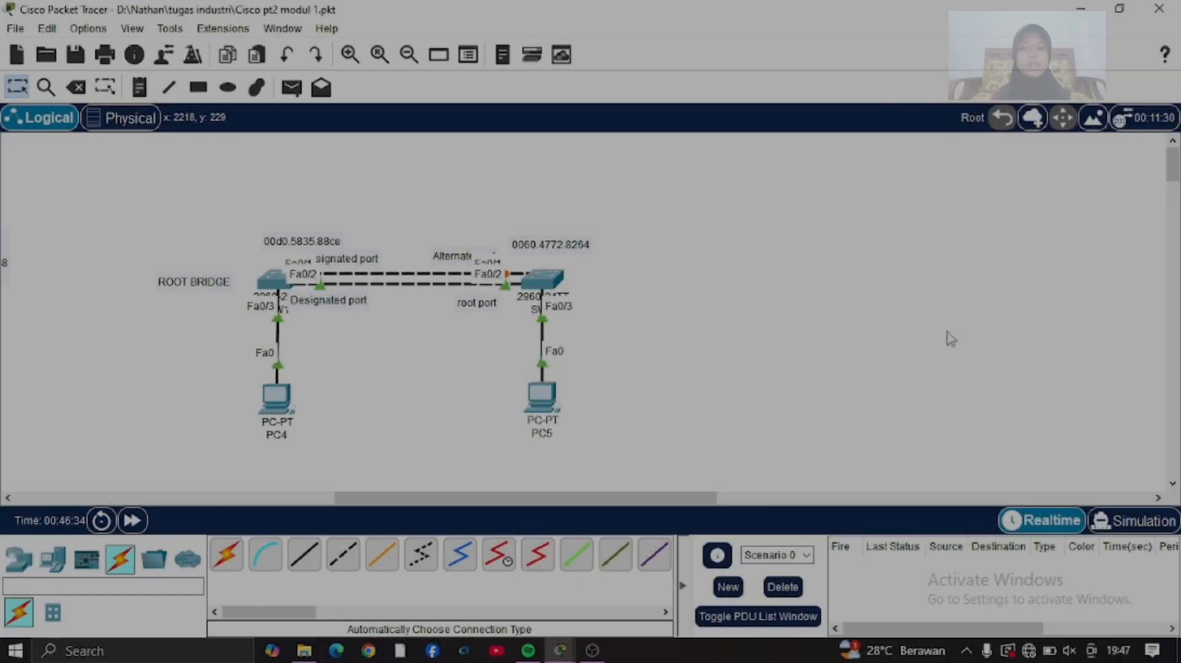
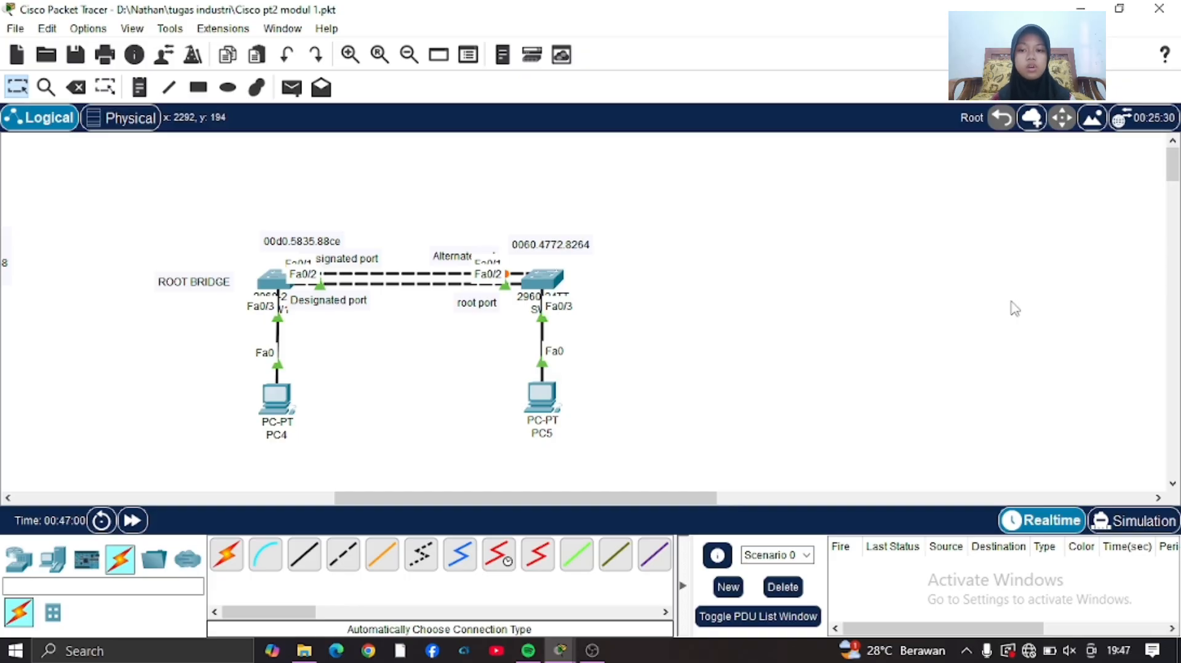
Place a note in the empty workspace beyond SW2 with the first line "Listening -> 15 detik".
click(140, 87)
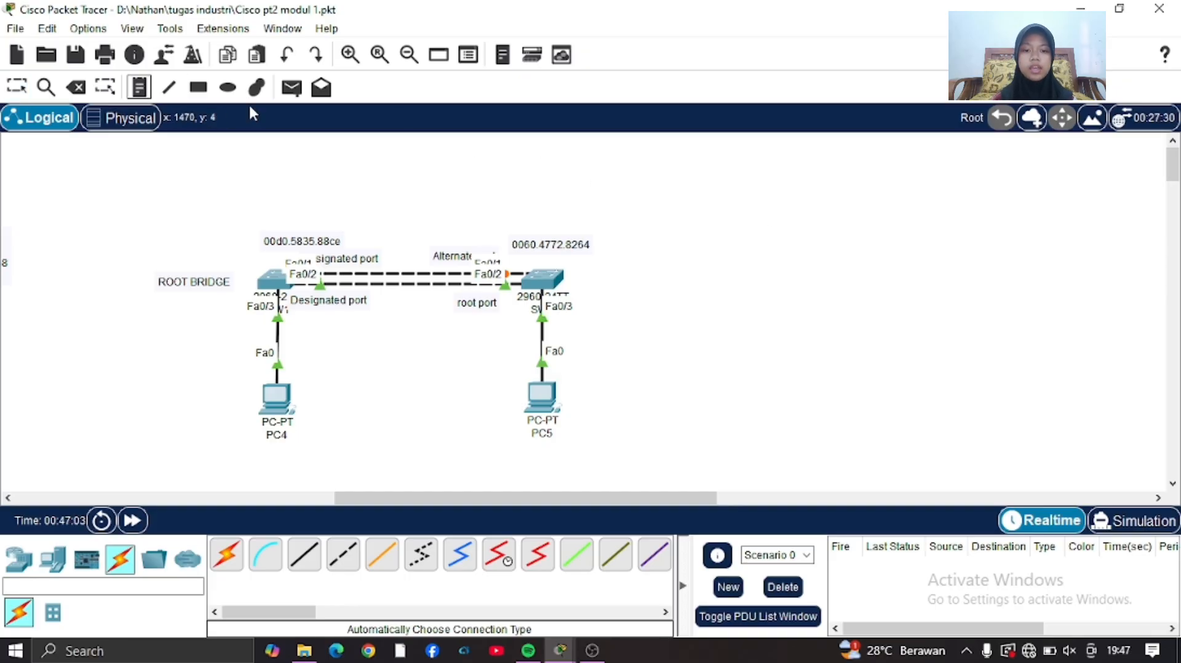
click(696, 180)
text(Li)
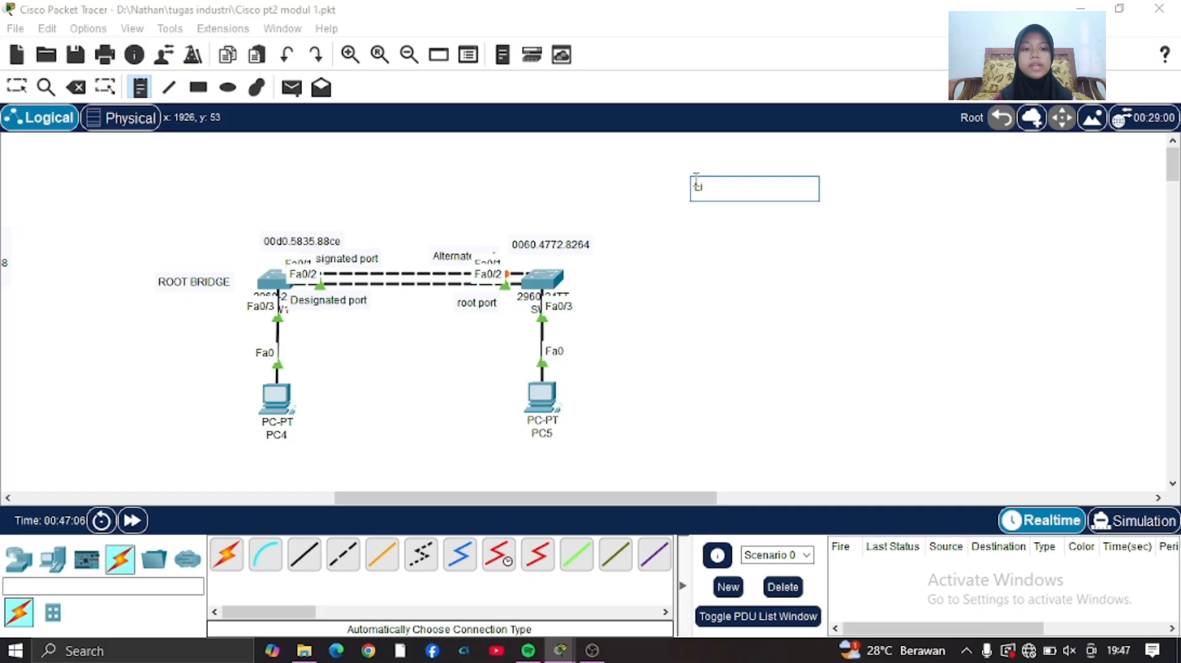
text(stening)
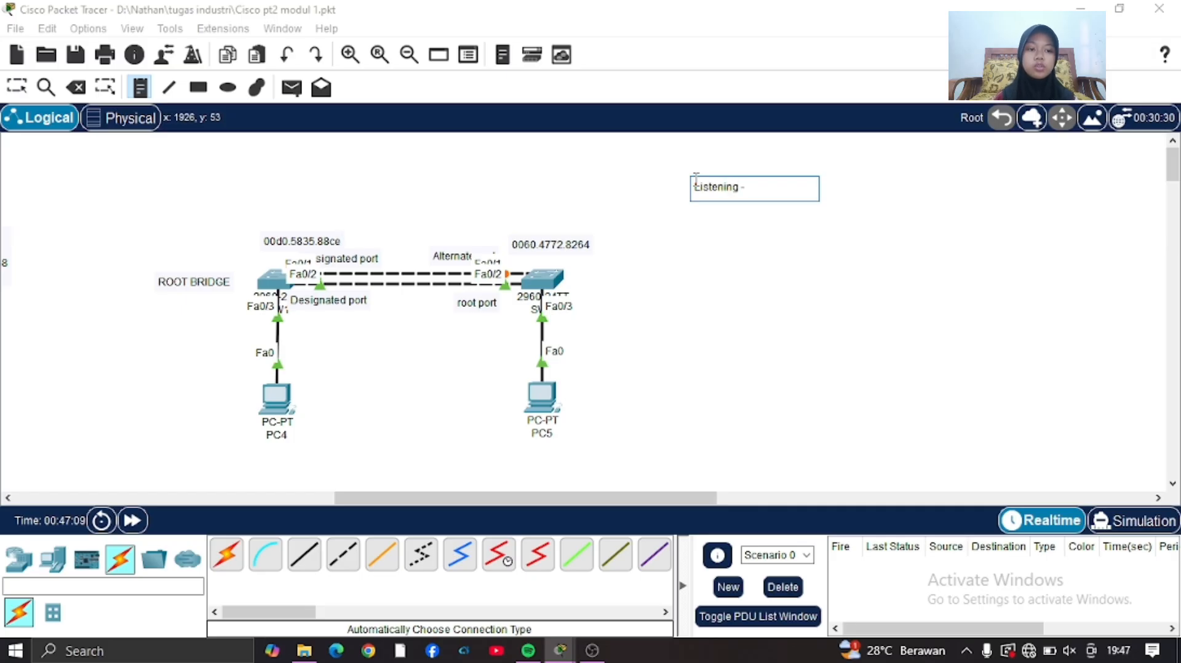
text( ->)
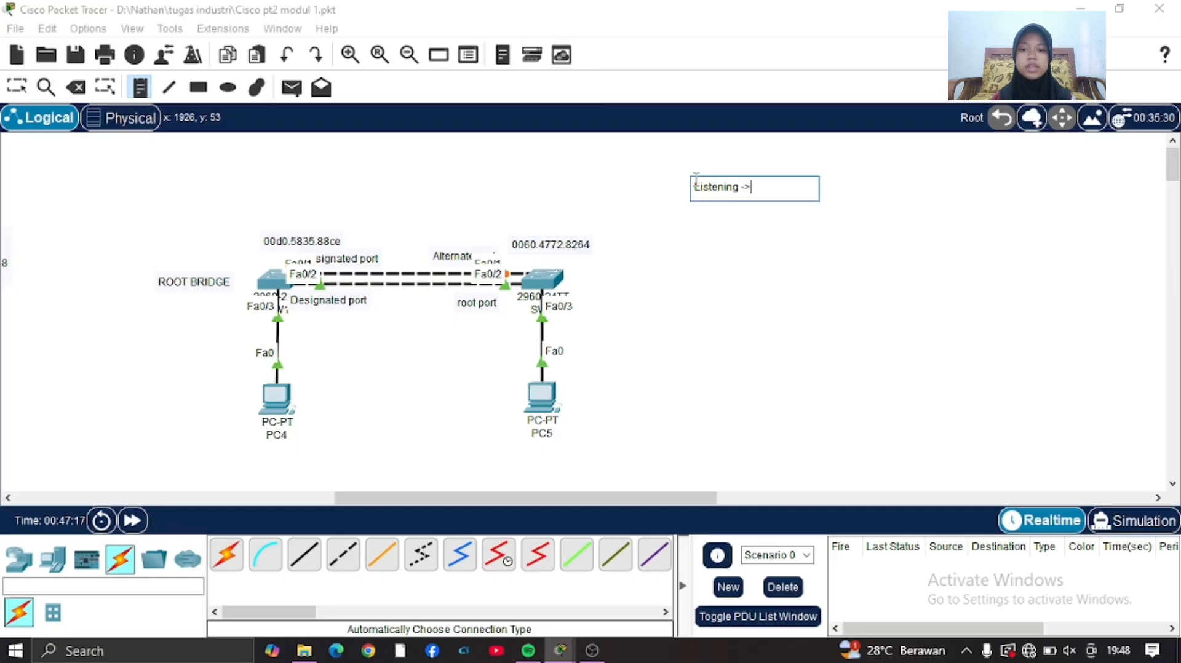
text( 15 det)
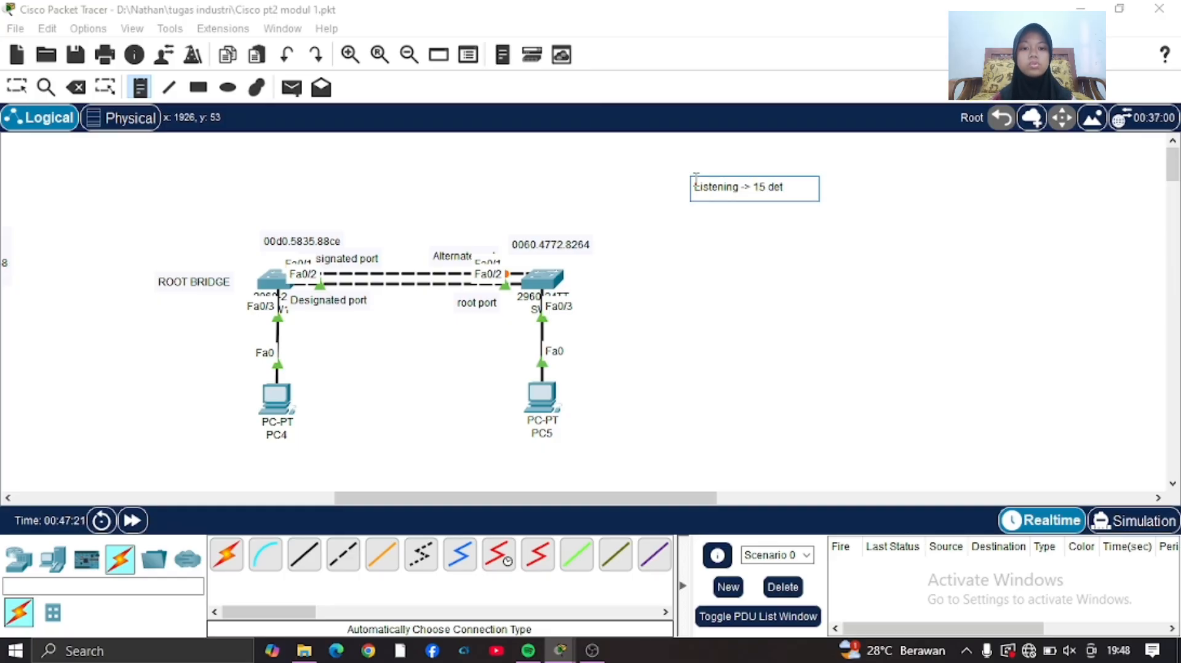
text(ik)
key(Return)
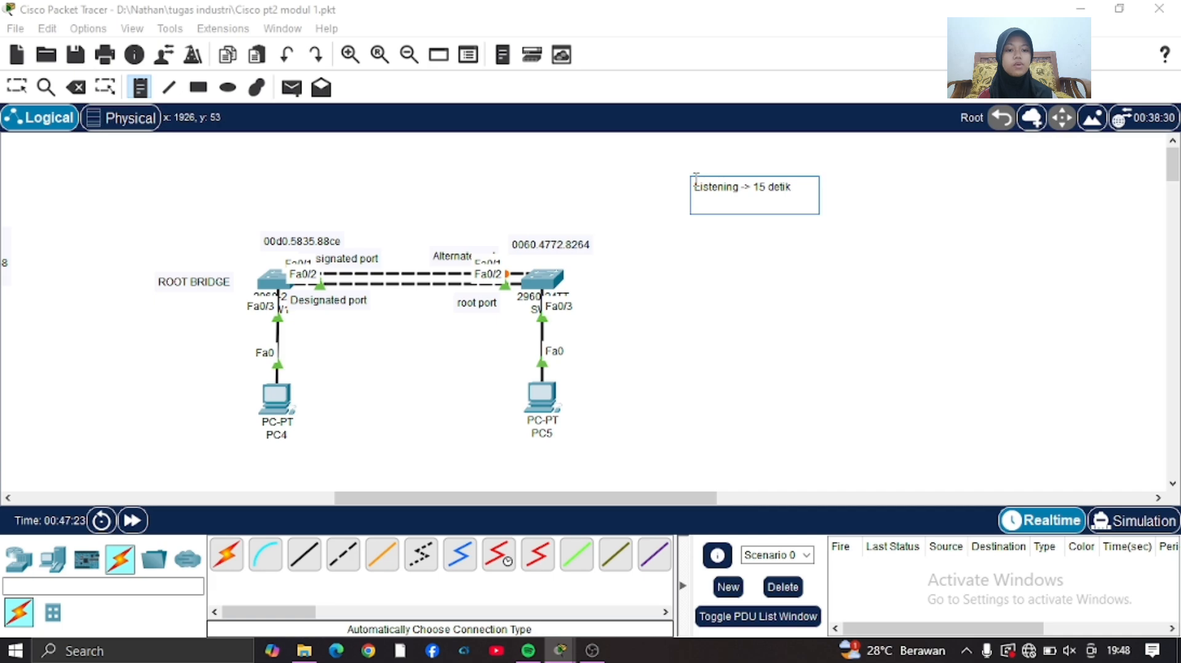
Add the line "Learning -> 15 detik" to the note and move the note slightly closer to SW2.
text(Le)
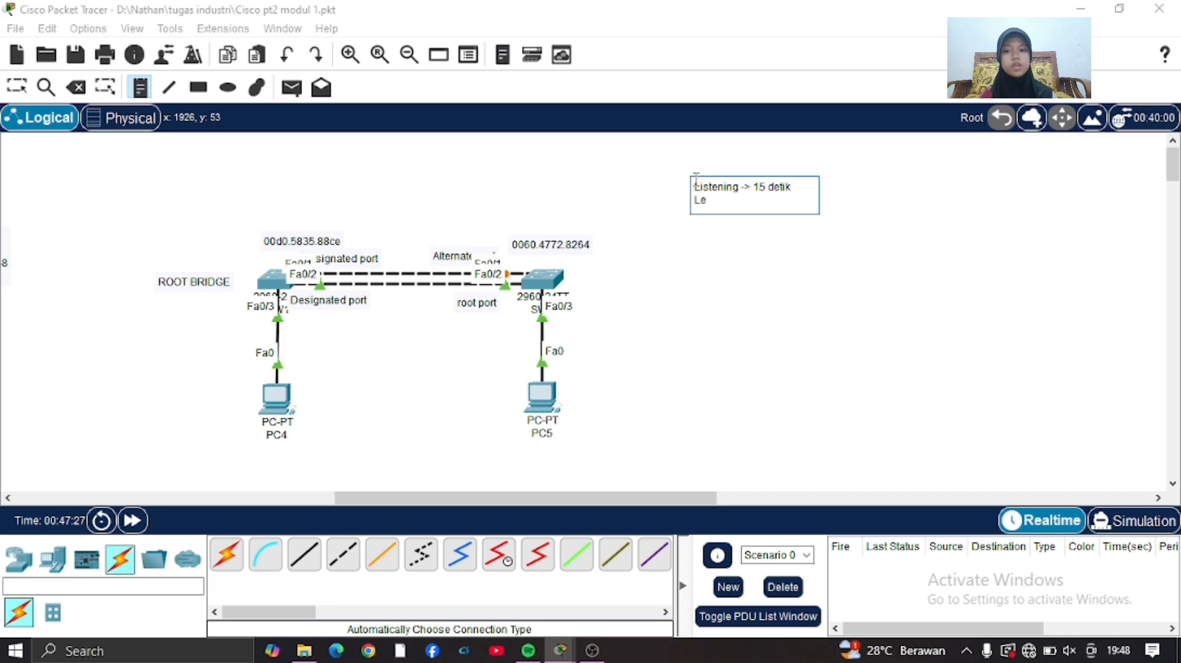
text(arning)
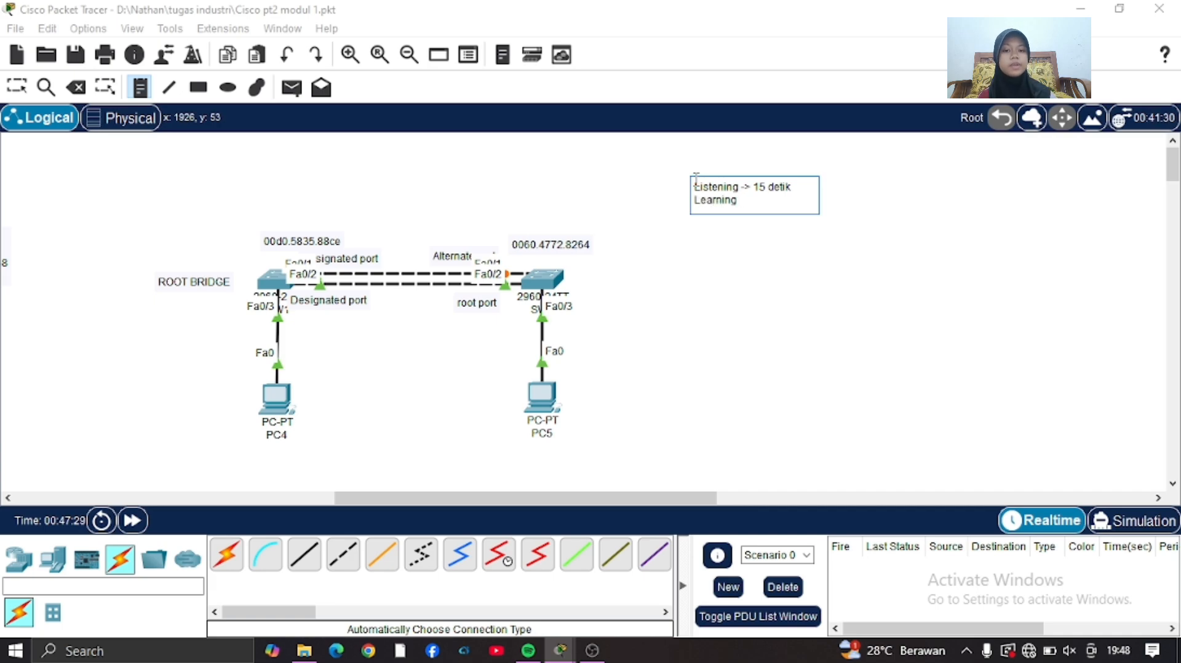
text( ->)
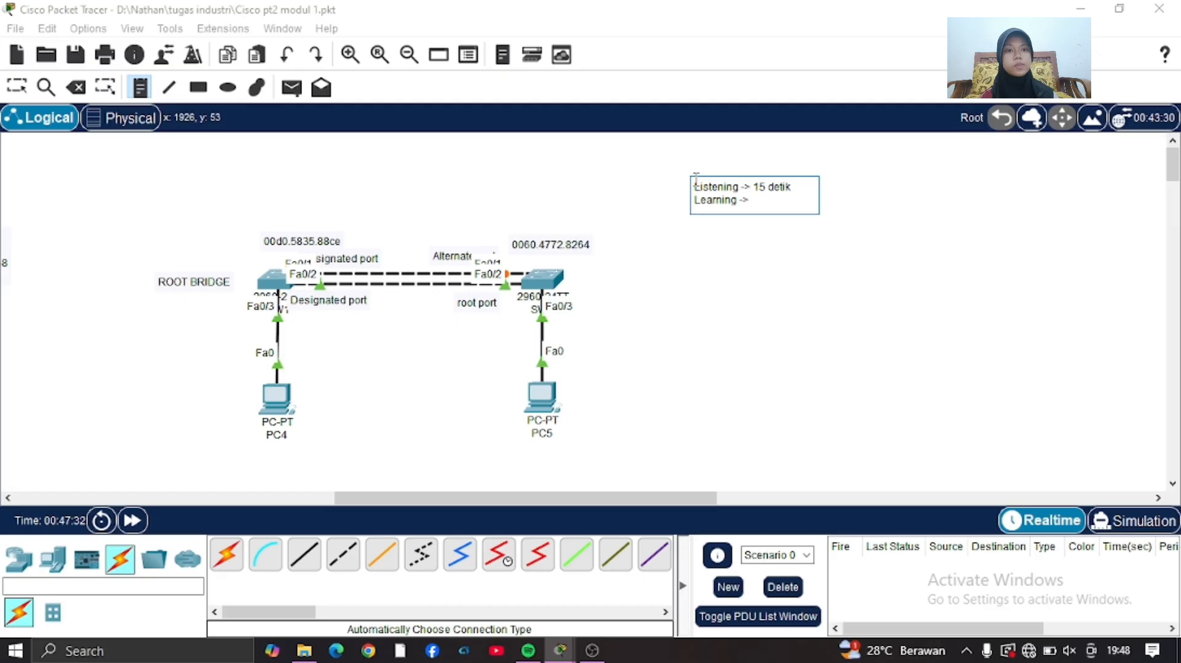
text( 15)
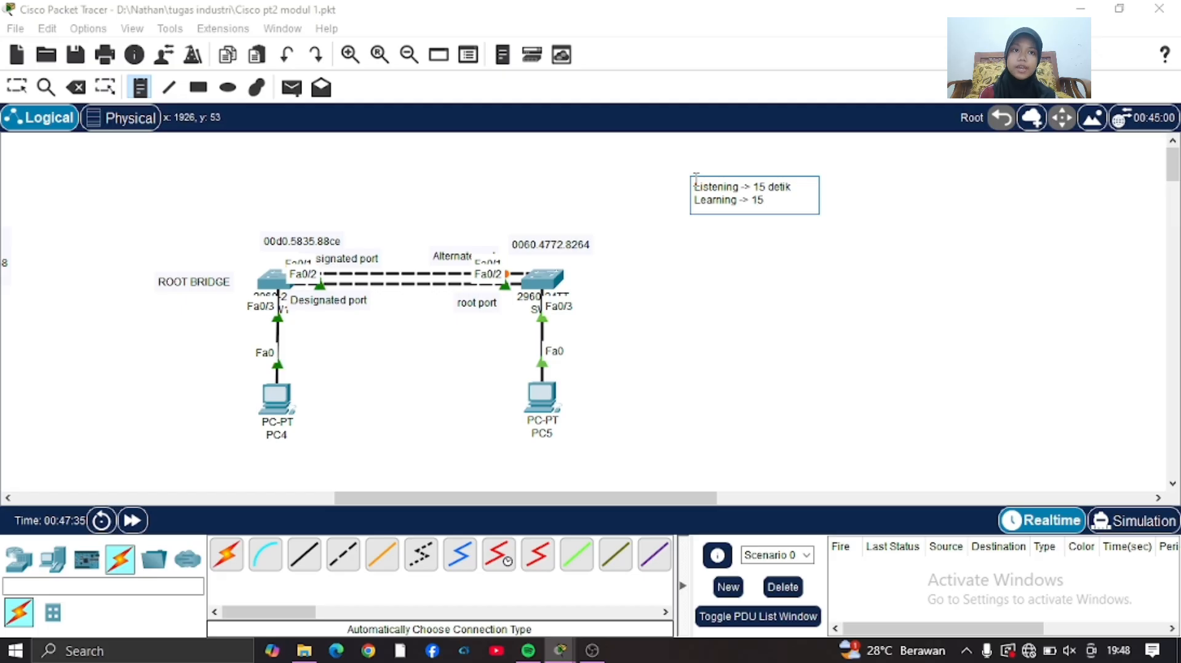
text( detik)
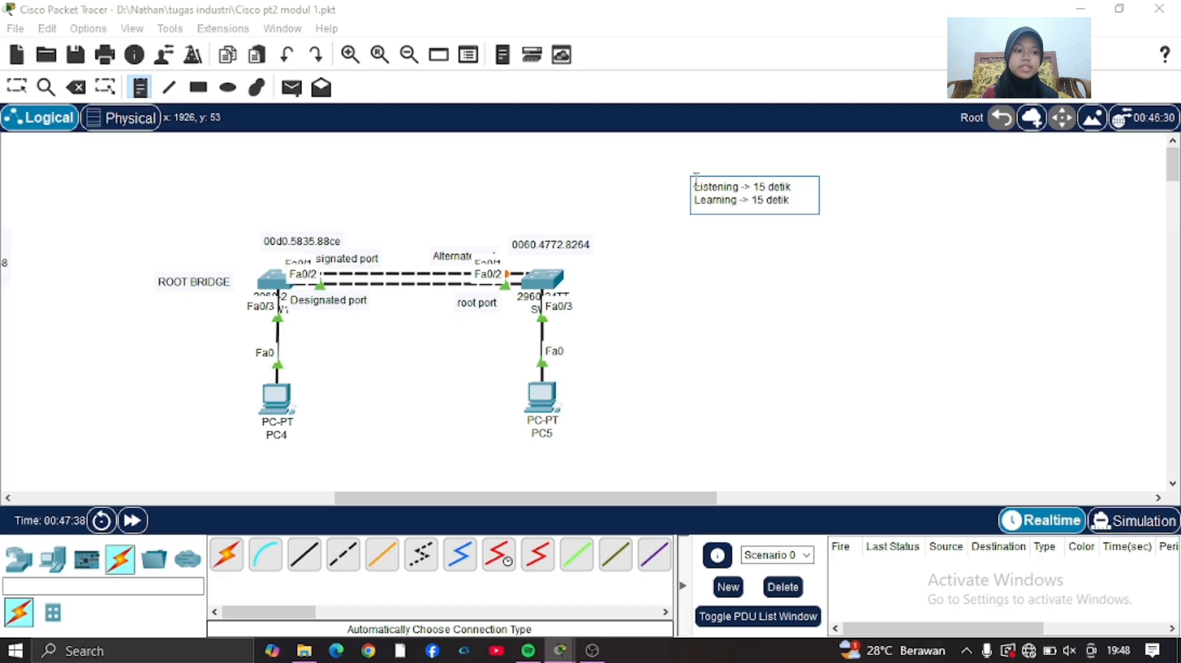
click(17, 87)
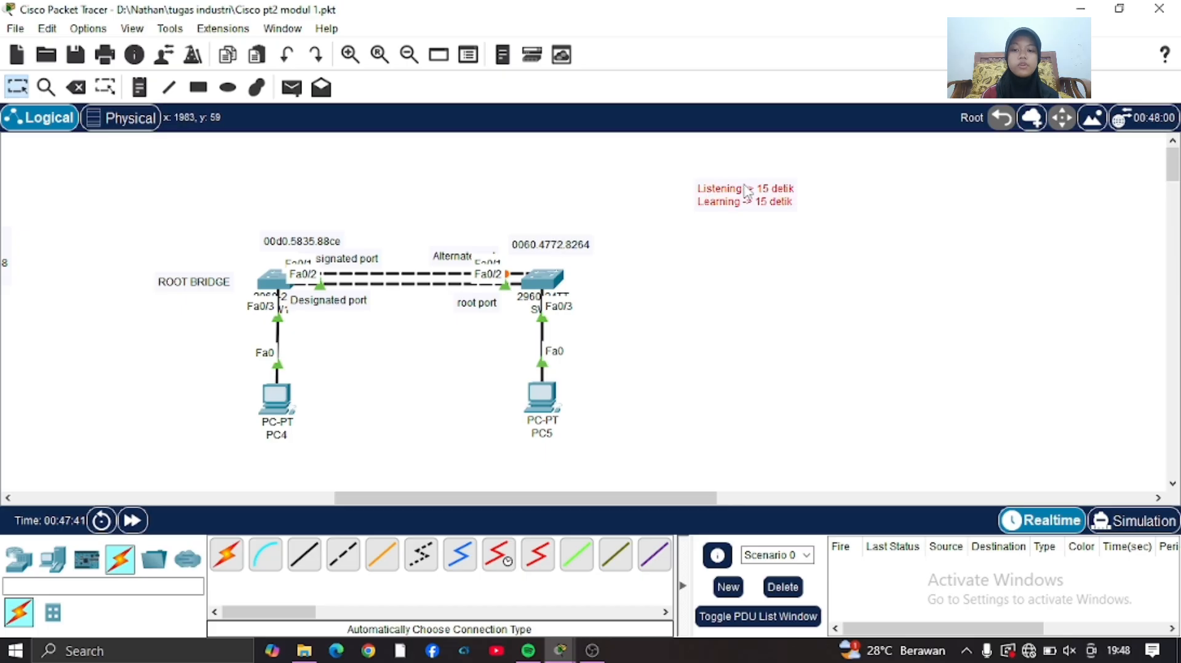
drag(746, 189, 696, 206)
click(787, 353)
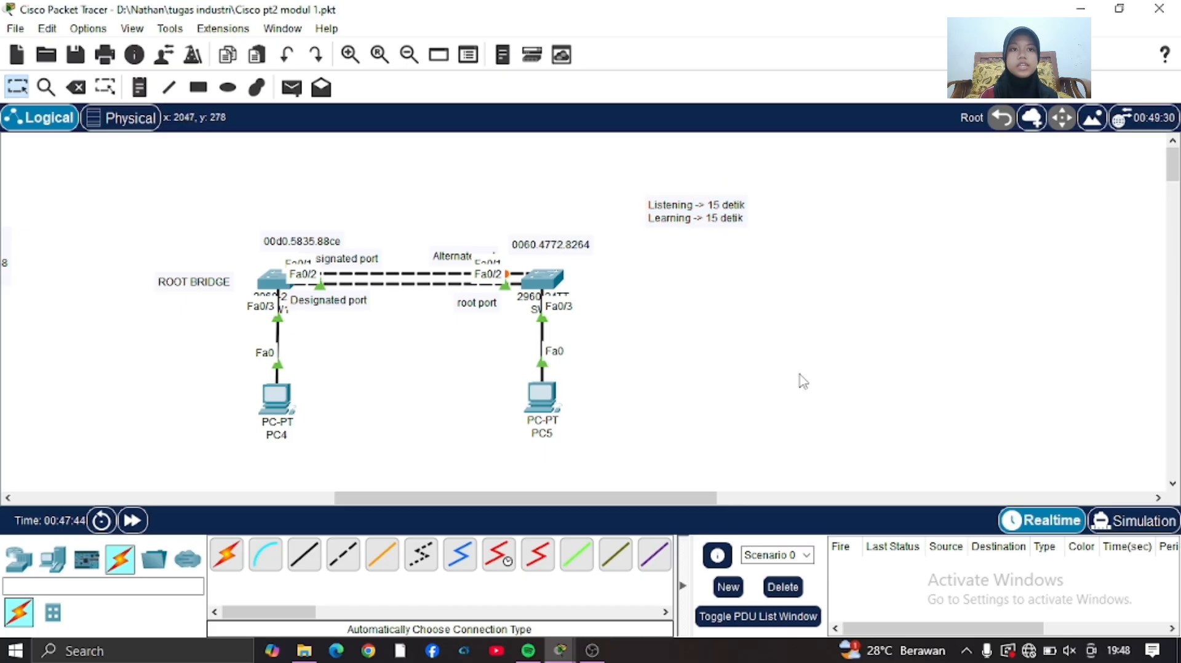
Append "Forwarding" to the Listening/Learning note, separated from the lines above by a blank line.
double_click(744, 220)
key(Return)
key(Return)
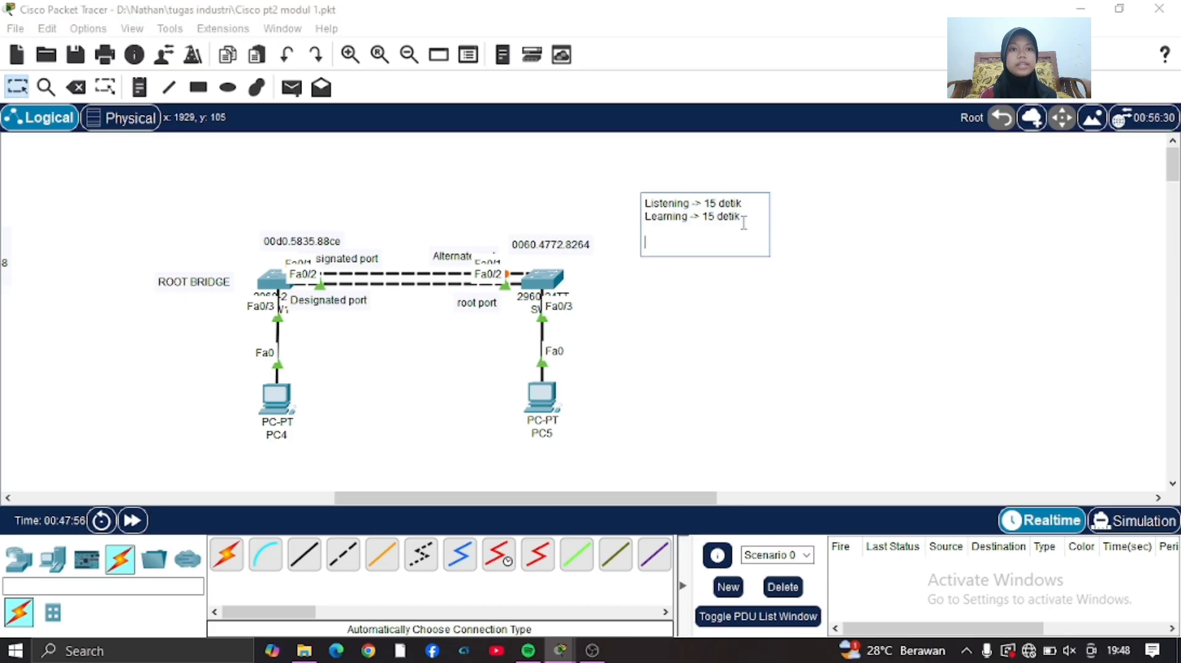
text(Forwardi)
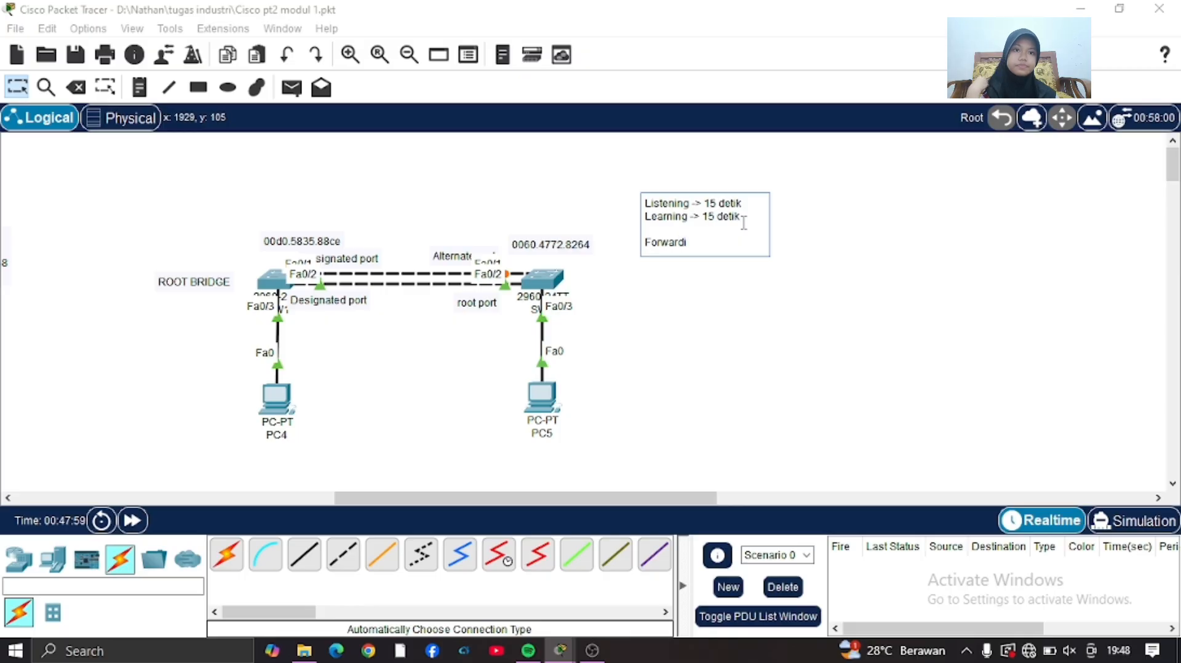
text(ng)
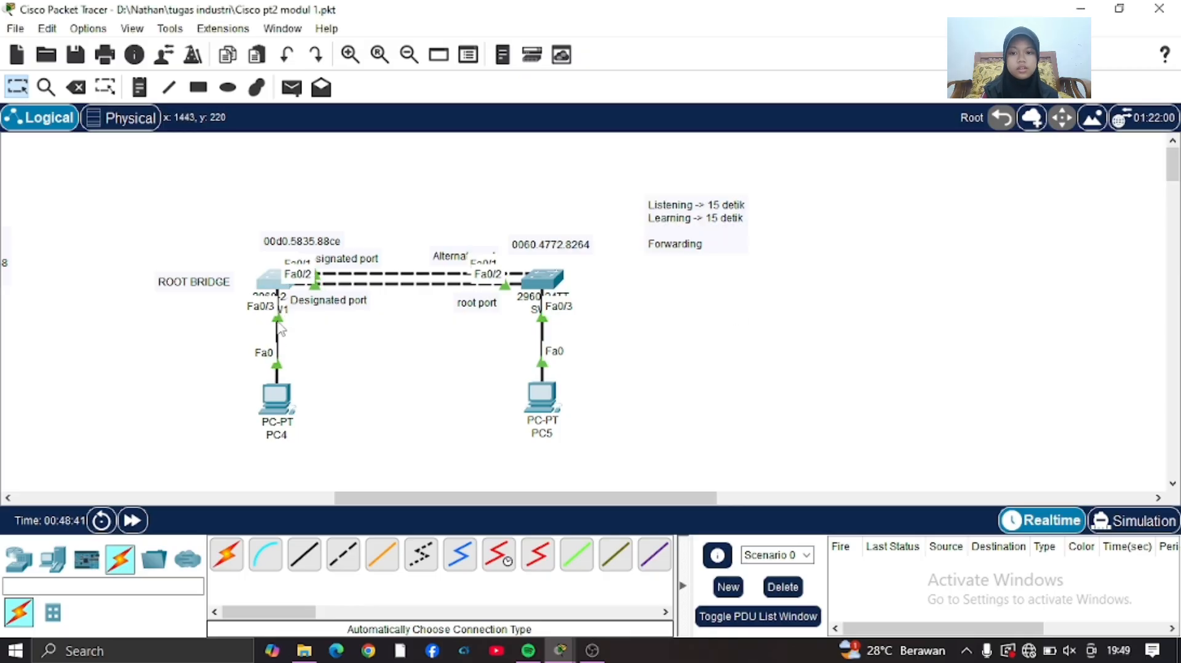
Unplug PC4's cable from SW1 and reconnect it to FastEthernet0/3.
click(278, 319)
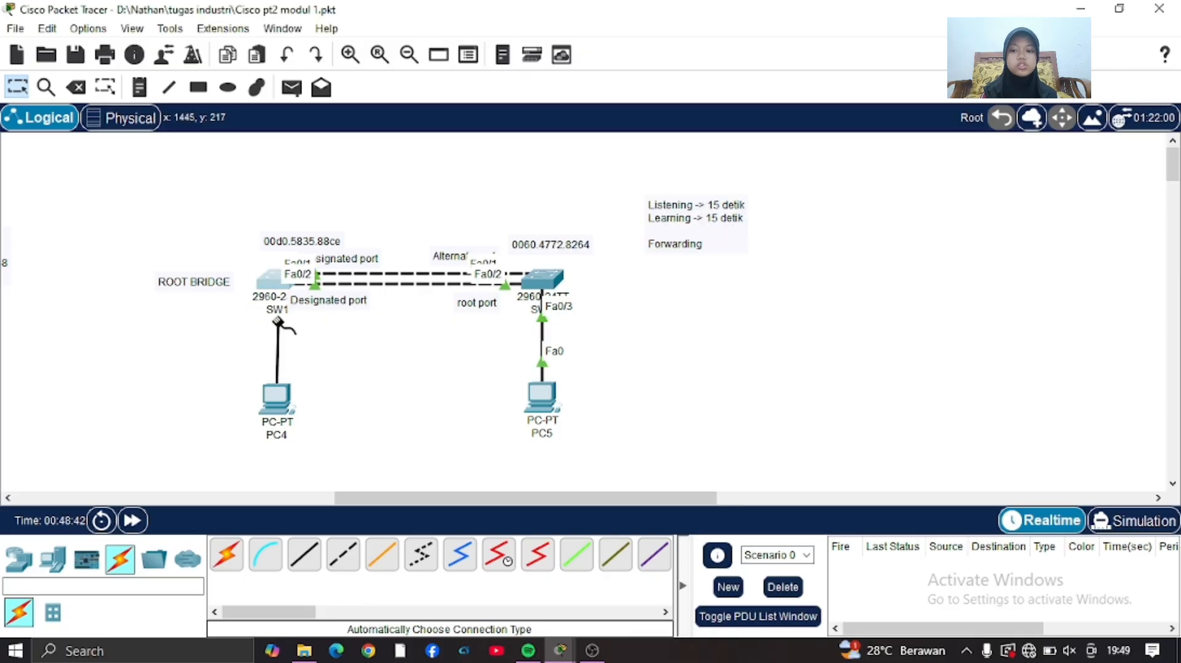
click(272, 284)
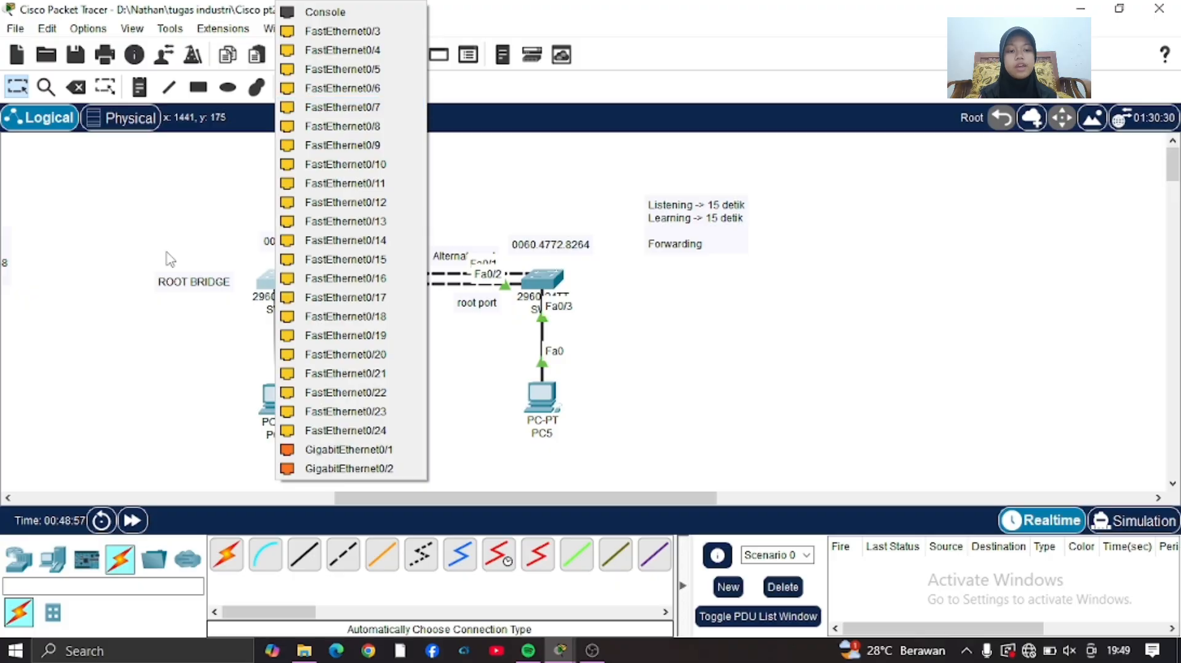
click(313, 31)
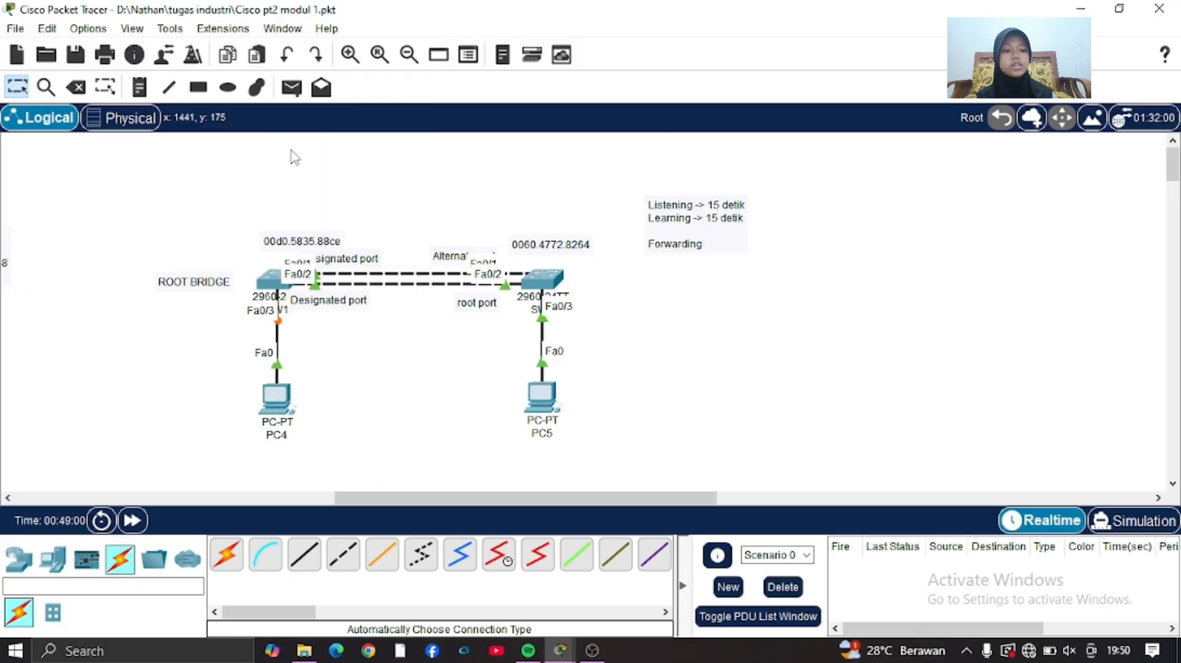
Open SW1's command line and display its spanning-tree status with do show span.
click(274, 280)
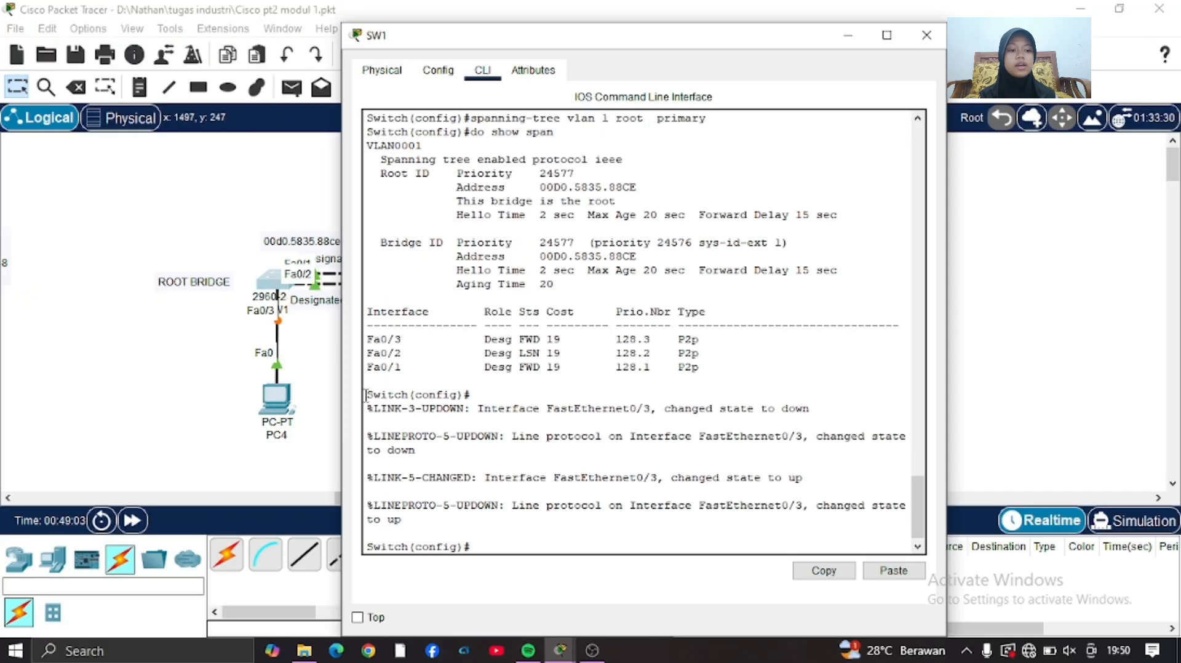
key(Up)
key(Return)
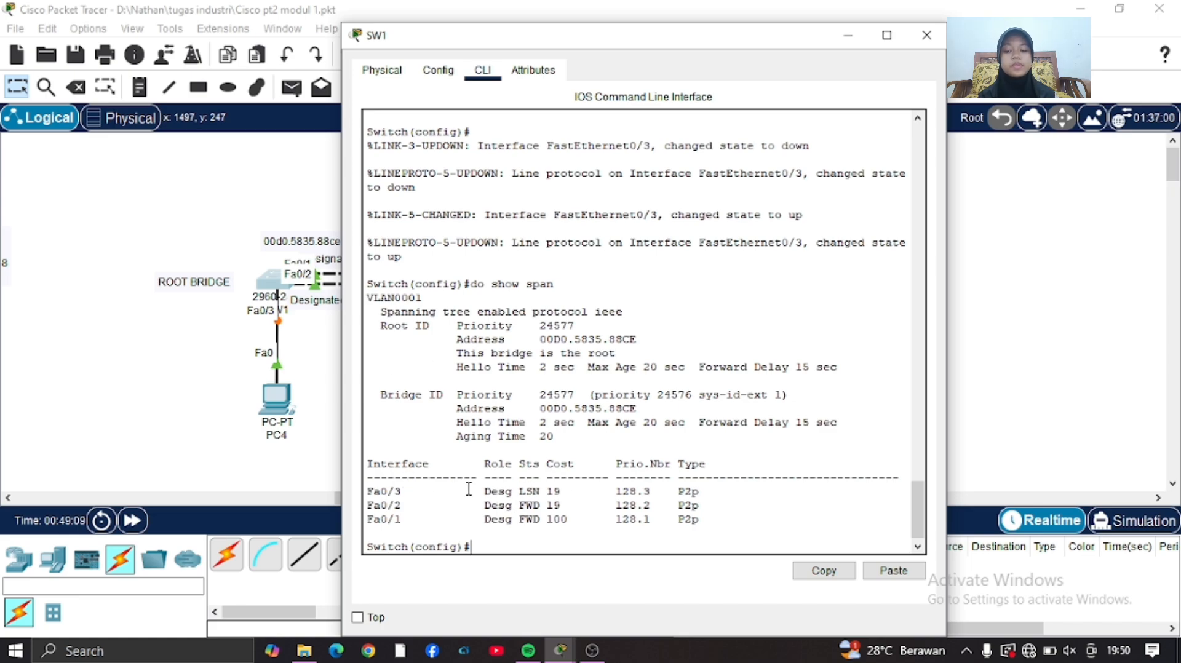
Rerun do show span on SW1 and examine the Fa0/3 row for its role and state.
key(Up)
key(Up)
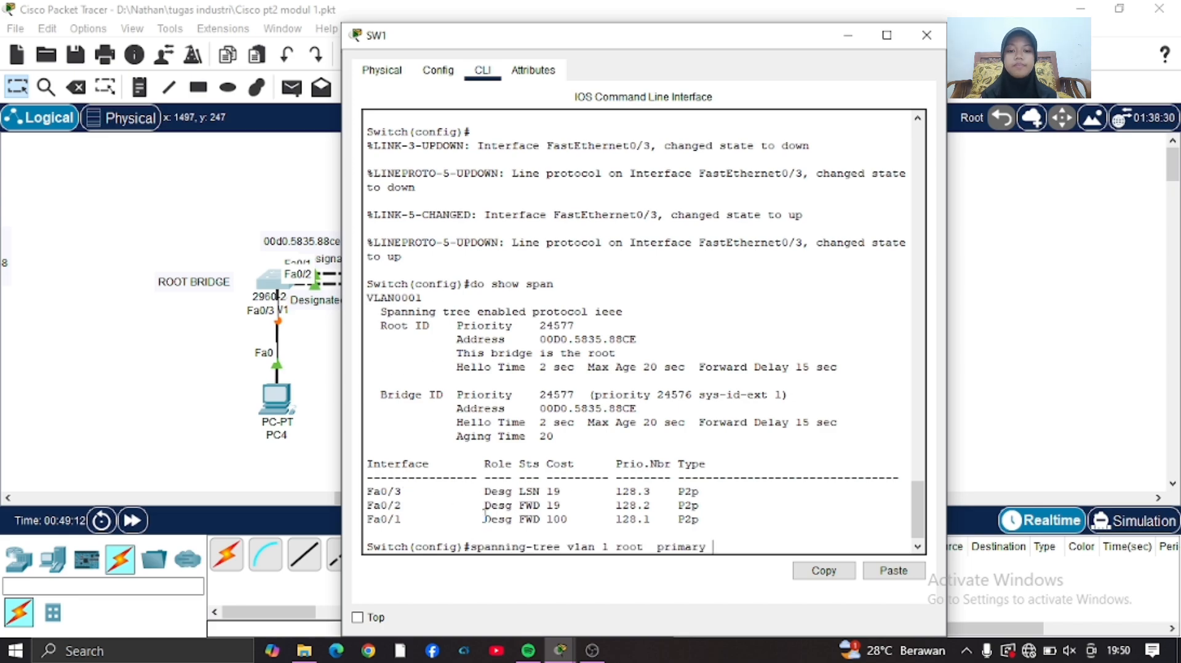
key(Up)
key(Up)
key(Up)
key(Up)
key(Up)
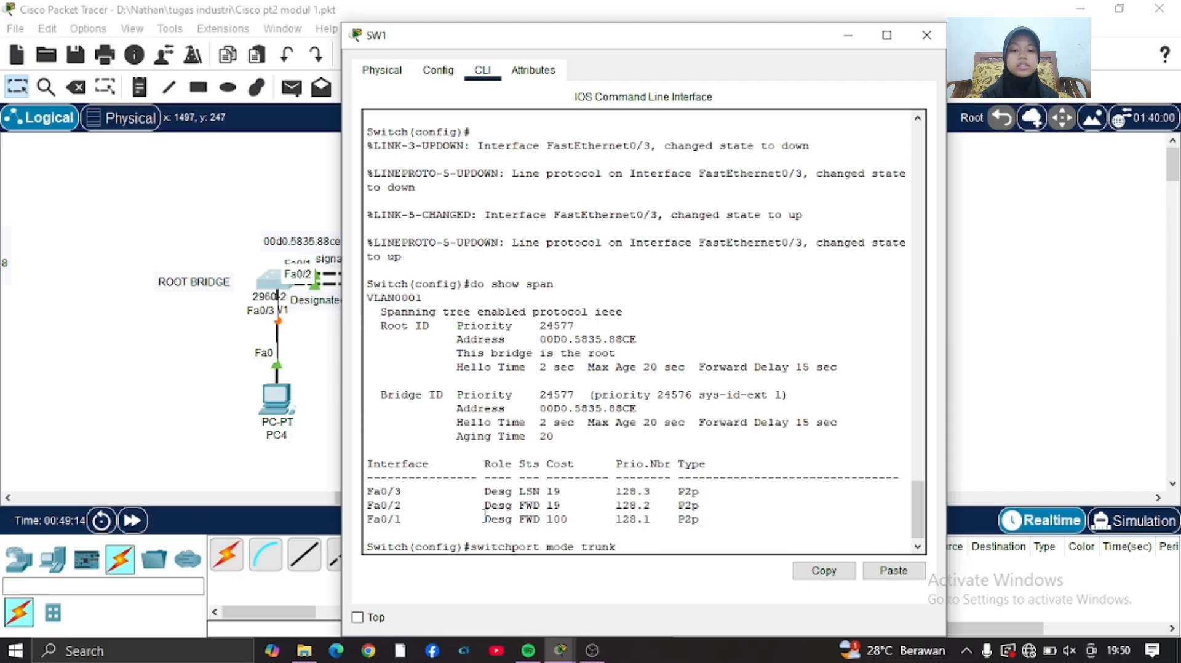
key(Down)
key(Down)
key(Down)
key(Down)
key(Up)
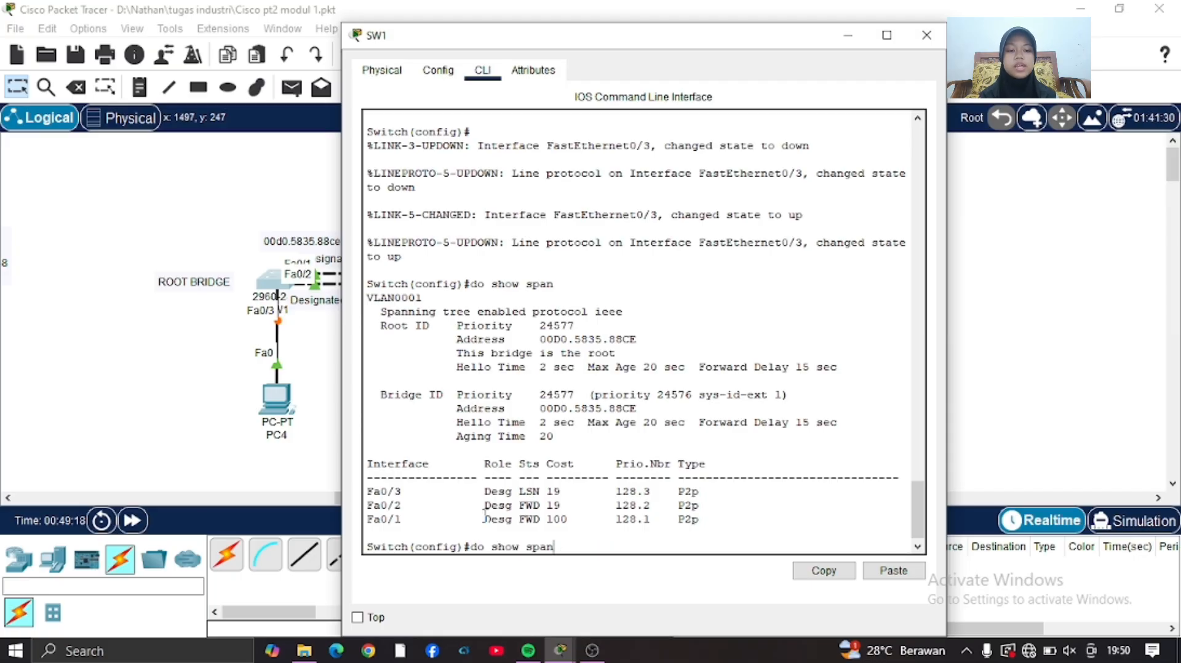
key(Return)
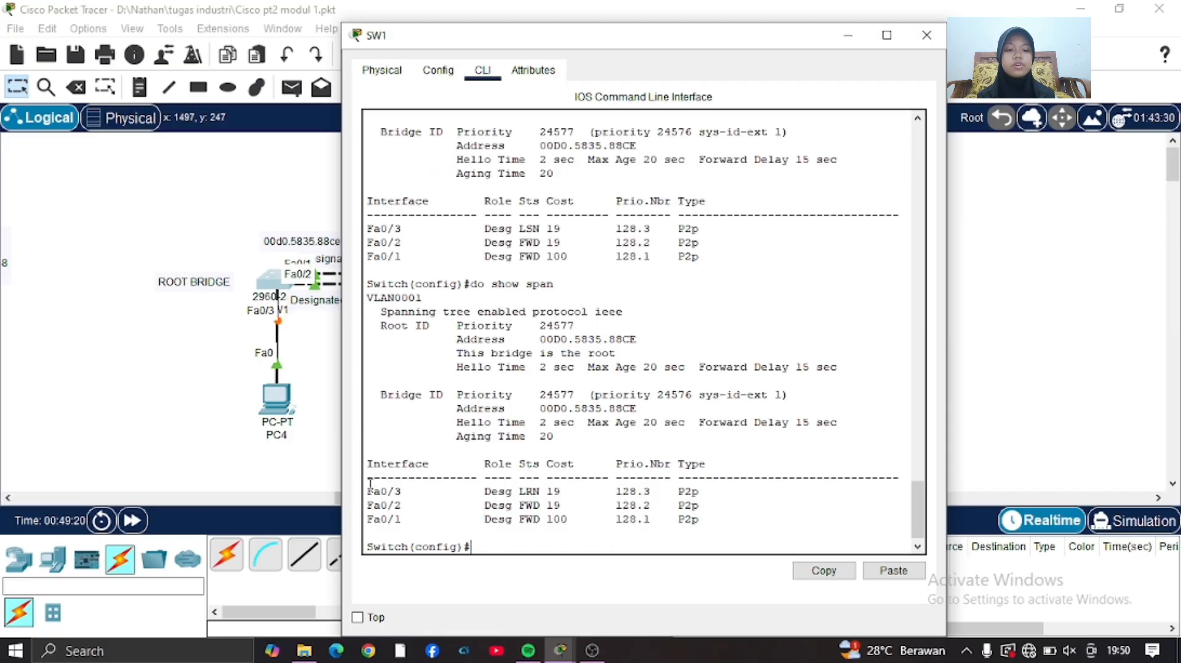
drag(368, 491, 641, 492)
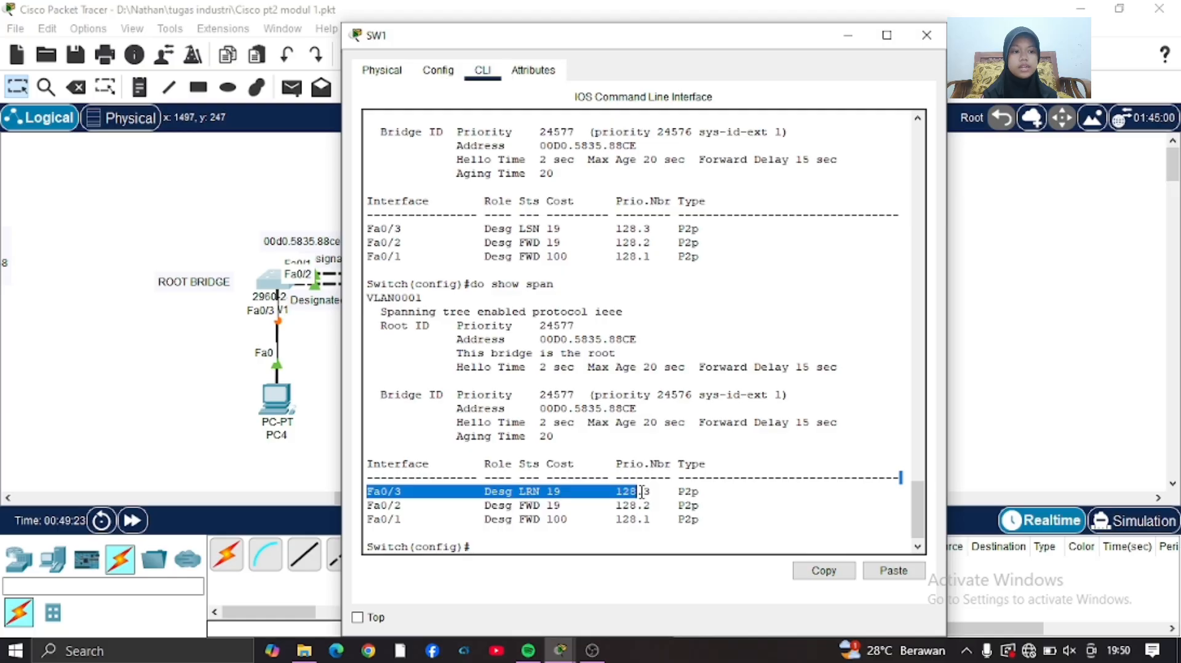
click(541, 545)
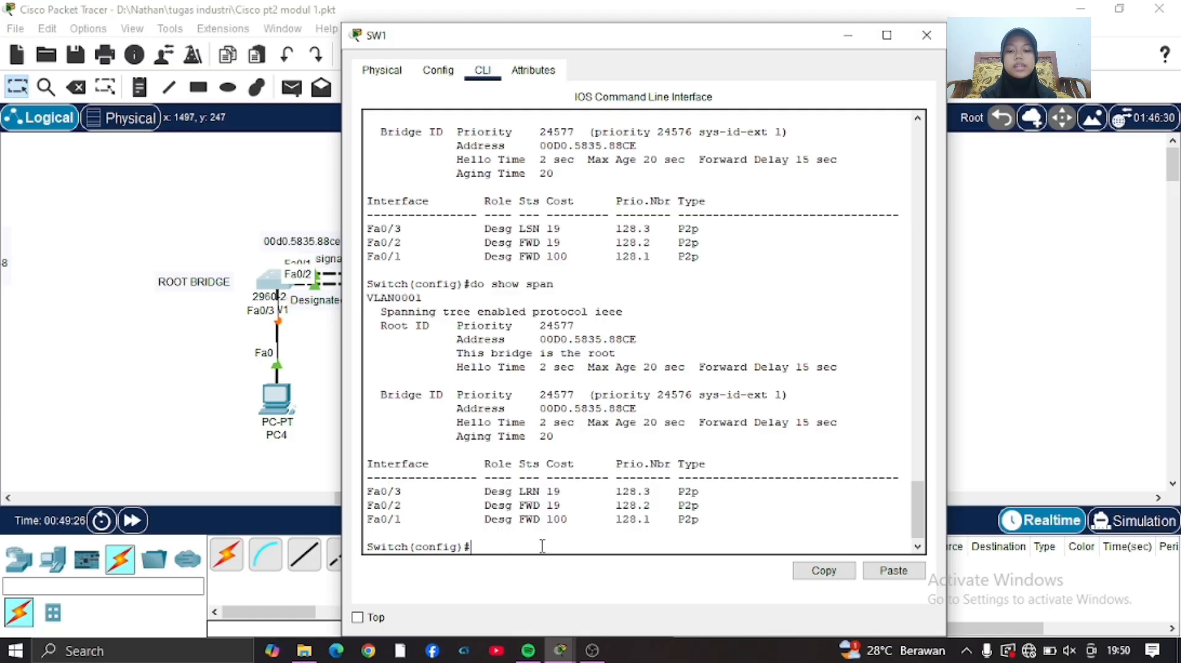
Repeat do show span on SW1 once the Fa0/3 link turns green, check Fa0/3's state, and return to the topology.
key(Up)
key(Down)
key(Up)
key(Down)
key(Up)
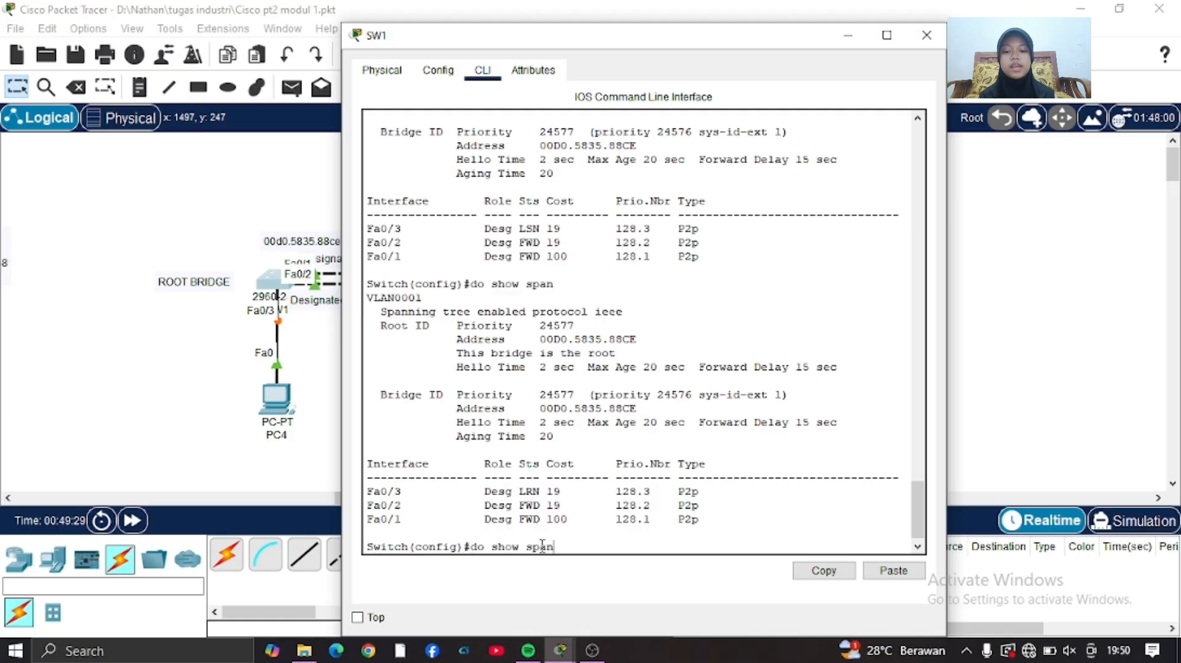
key(Down)
key(Up)
key(Down)
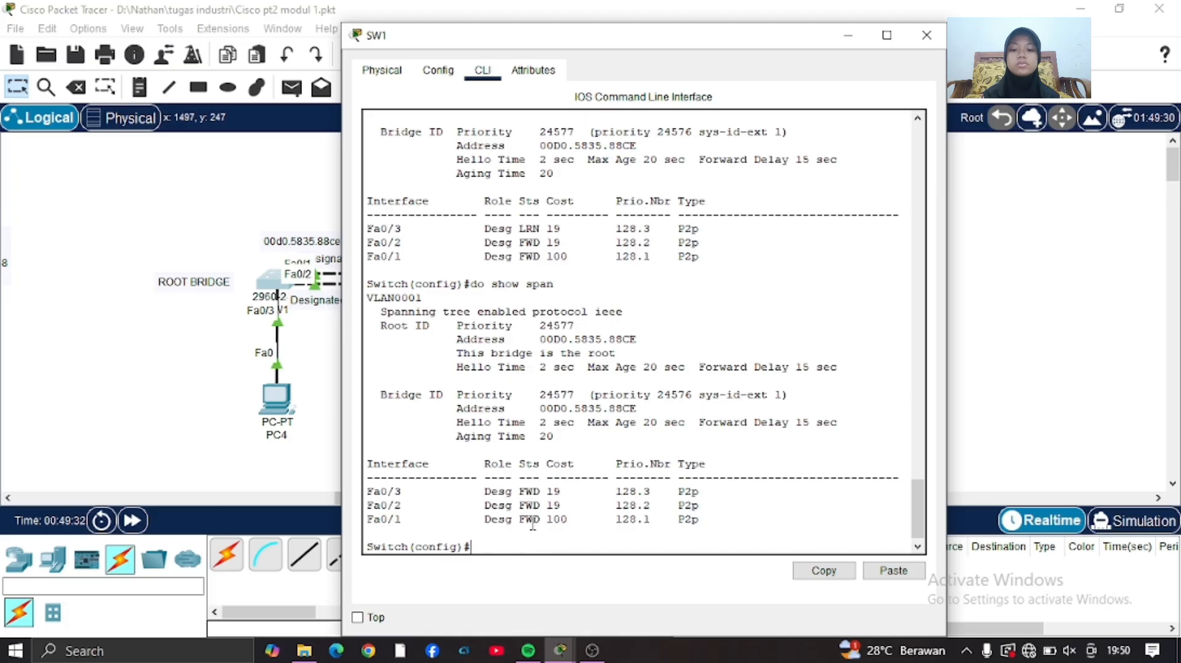
drag(478, 490, 721, 496)
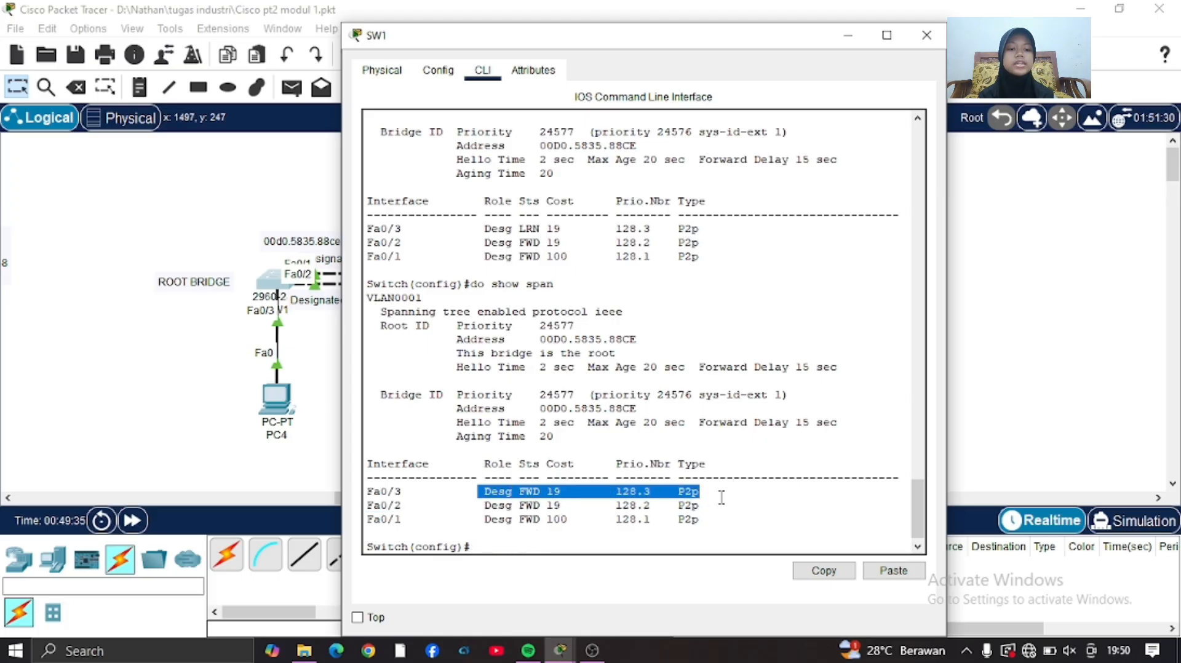
click(285, 474)
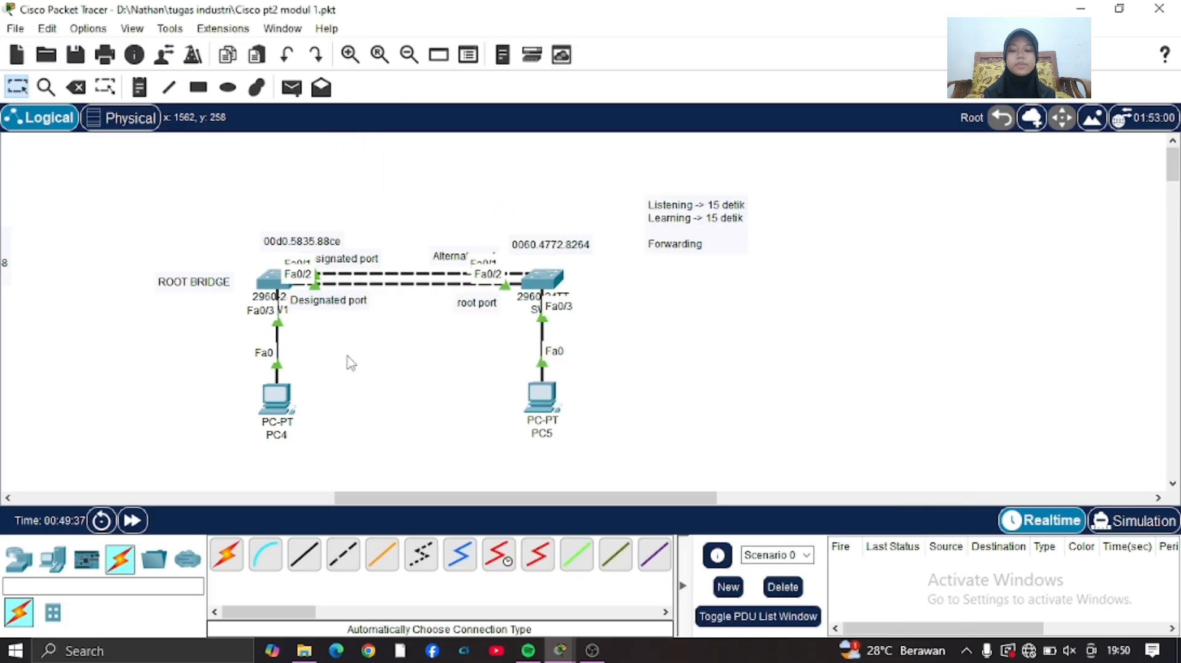
Add a note reading "PortFast" in the empty space above the link between SW1 and SW2.
drag(546, 406, 543, 406)
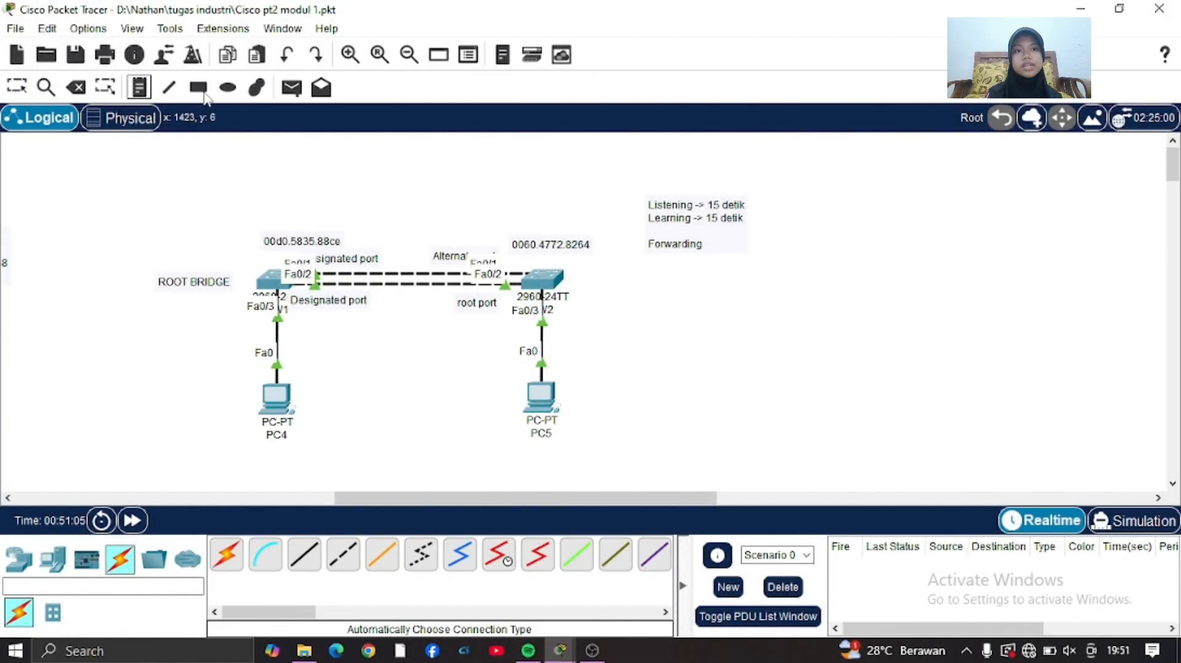
key(n)
click(311, 163)
text(Po)
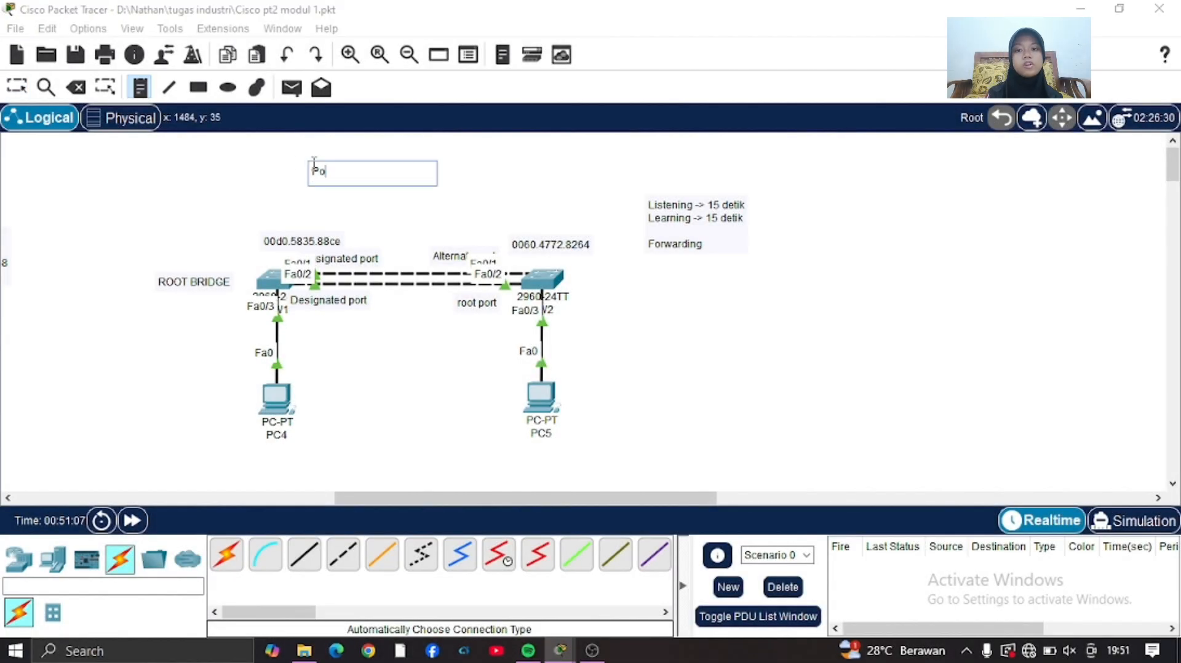
text(rtFa)
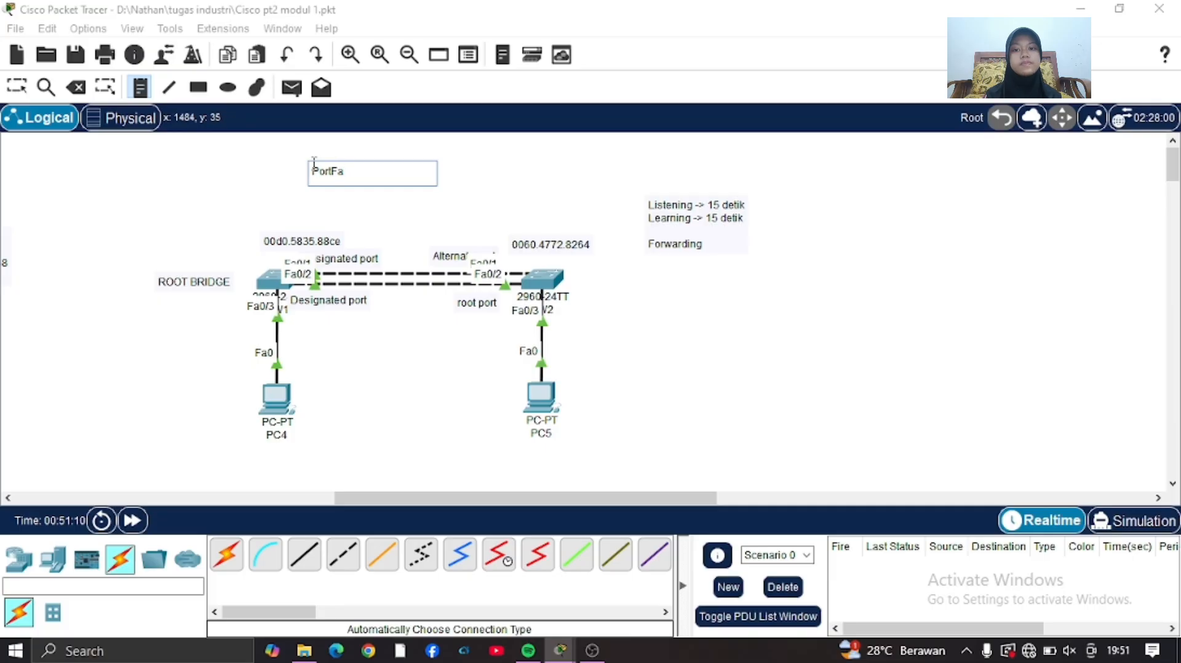
text(st)
click(26, 90)
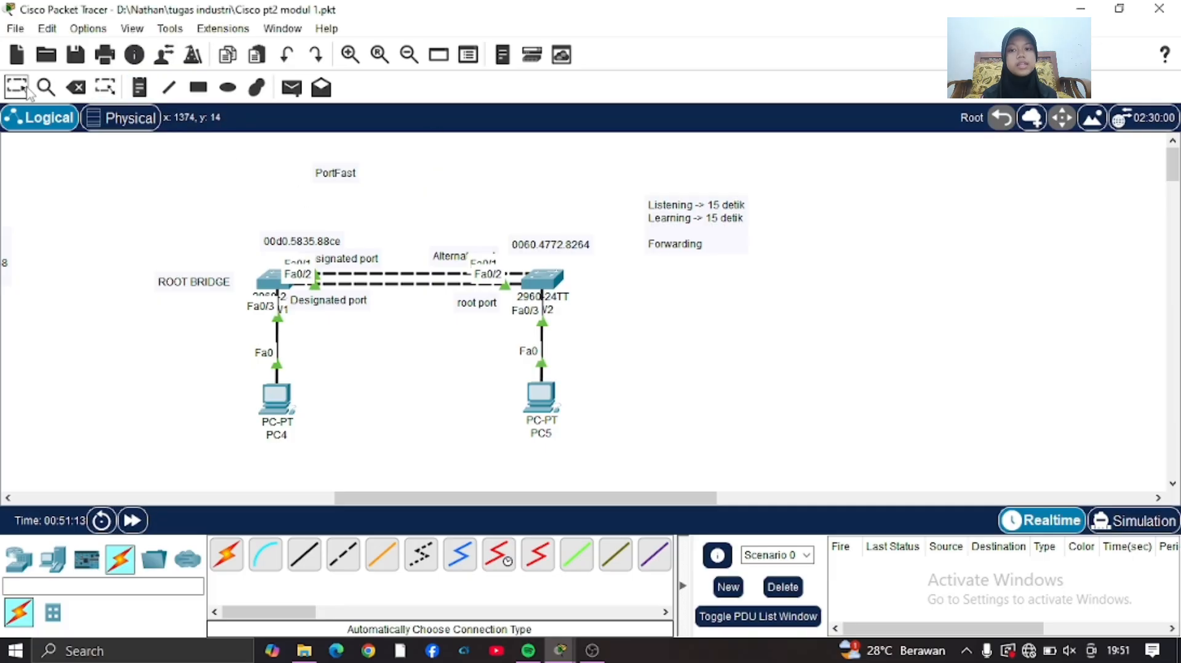
Move the PortFast note closer to the middle above the SW1–SW2 links and retype its text as "PORTFAST".
drag(344, 175, 400, 200)
double_click(413, 198)
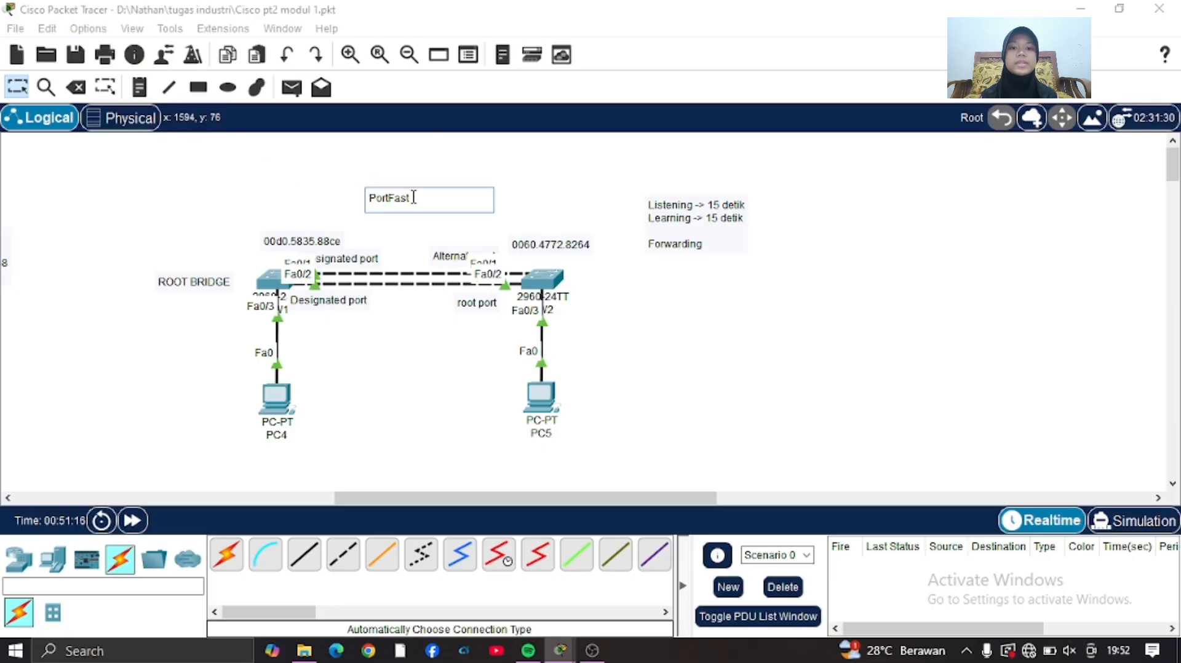
key(BackSpace)
key(BackSpace)
key(BackSpace)
key(BackSpace)
key(BackSpace)
key(BackSpace)
key(BackSpace)
key(BackSpace)
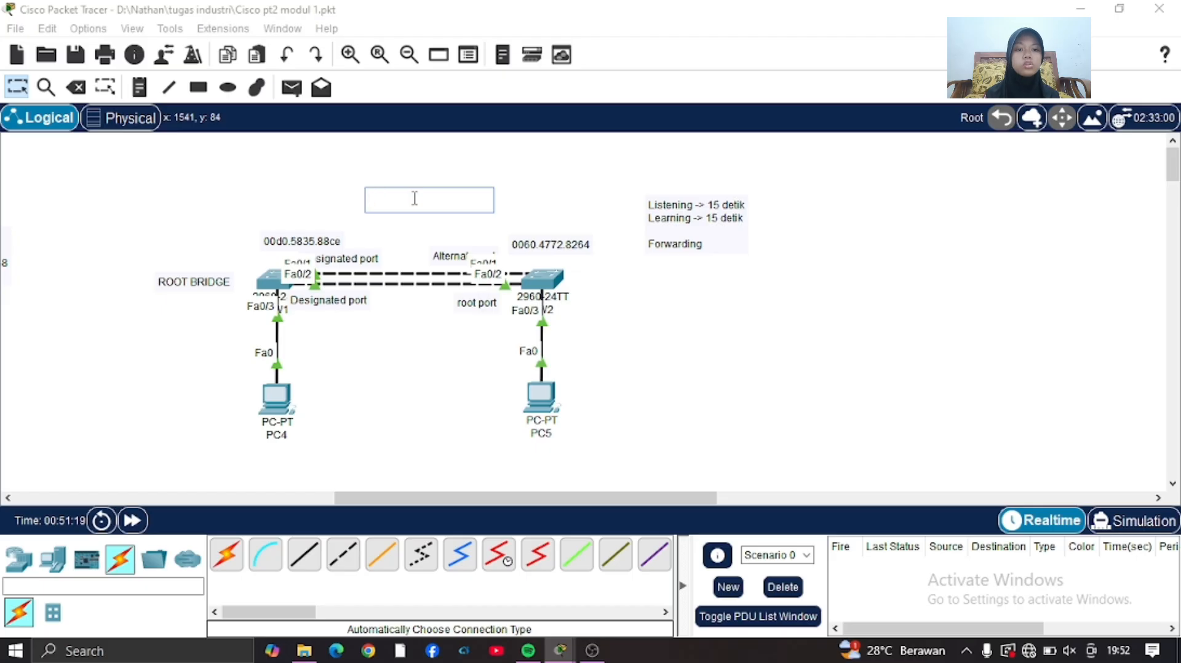
text(PORTFAST)
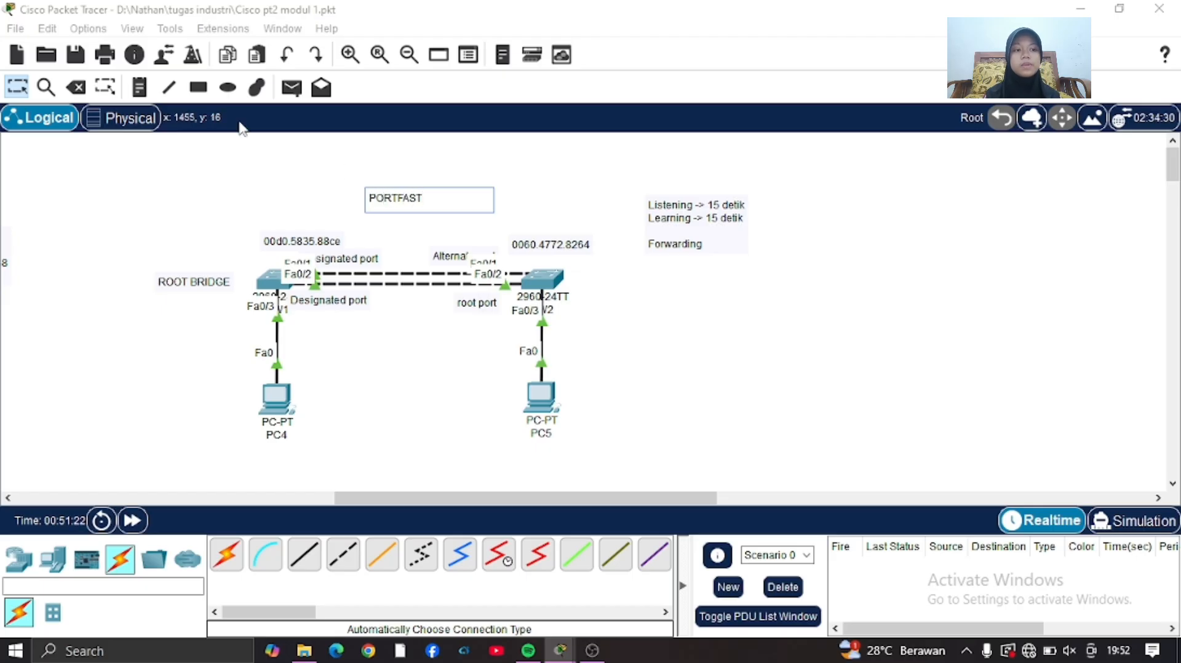
click(19, 90)
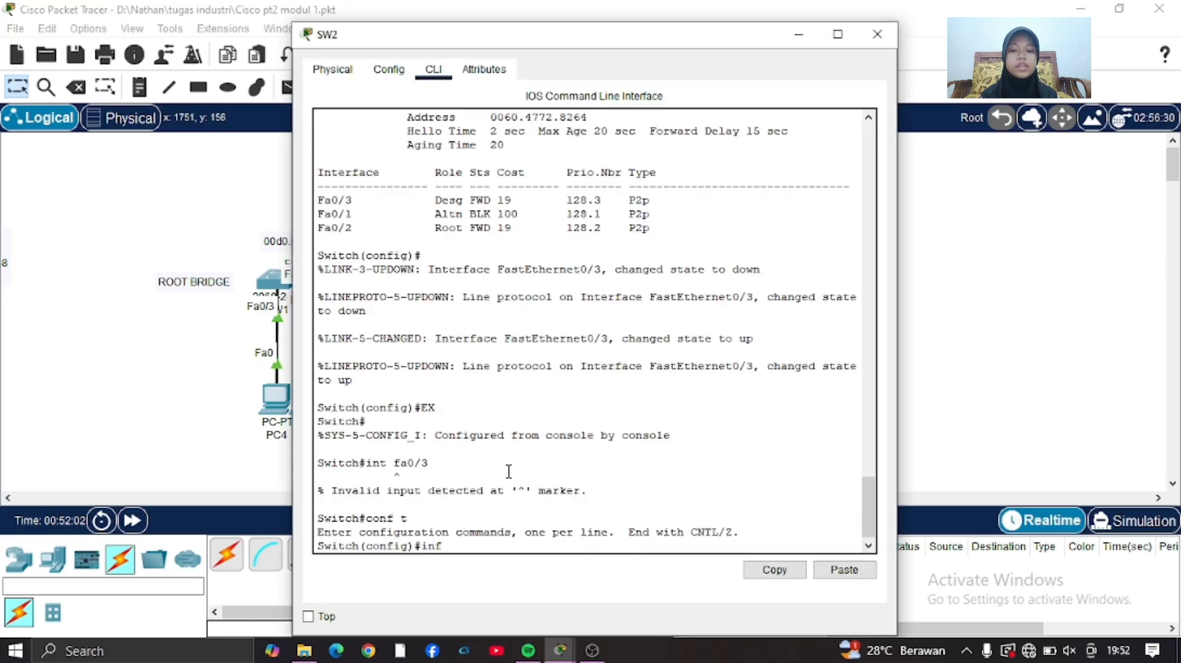
Enable PortFast on SW2's interface fa0/3 with the spanning-tree portfast command.
text(t fa0/3)
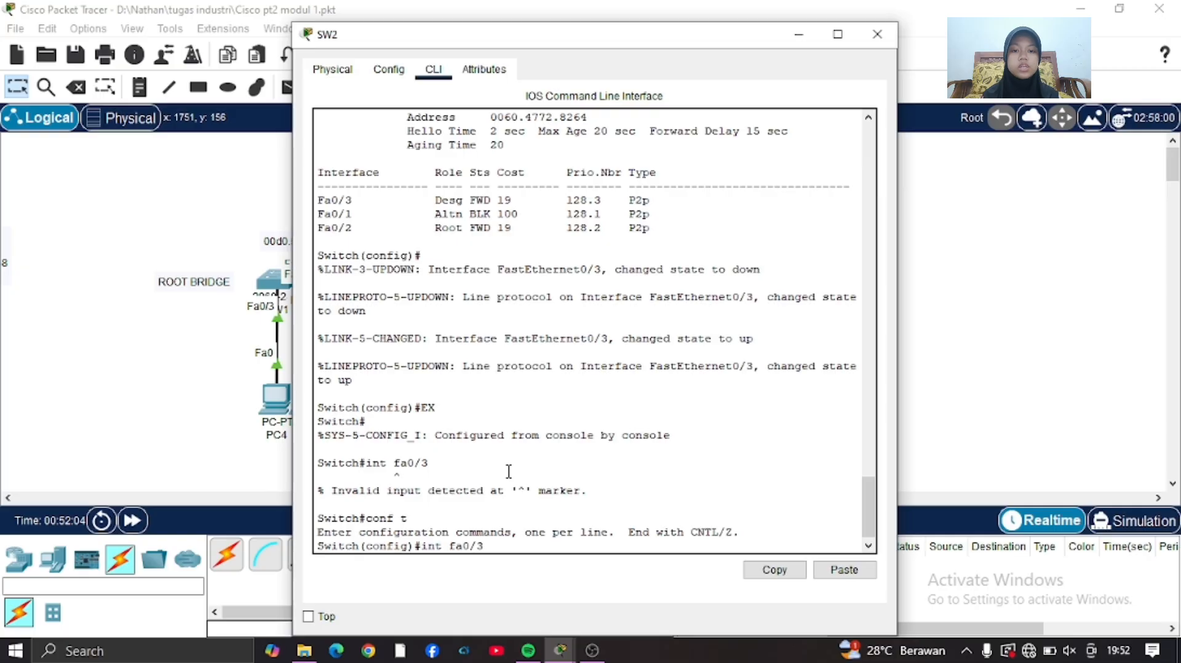
key(Return)
text(spann)
key(Tab)
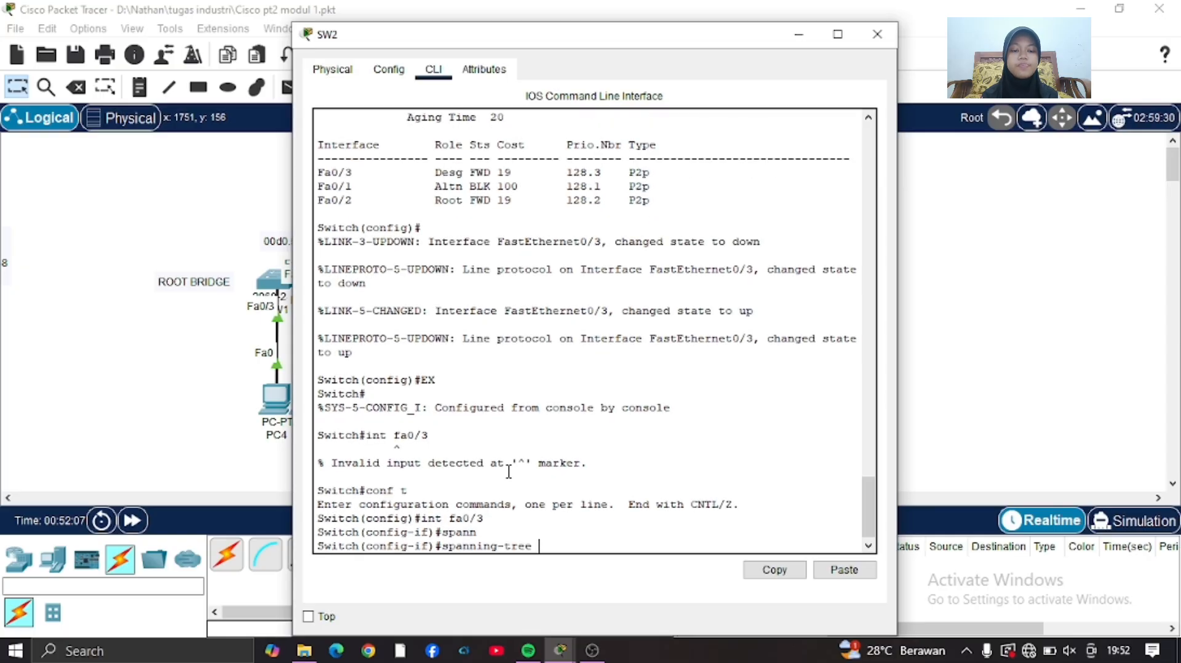
text(po)
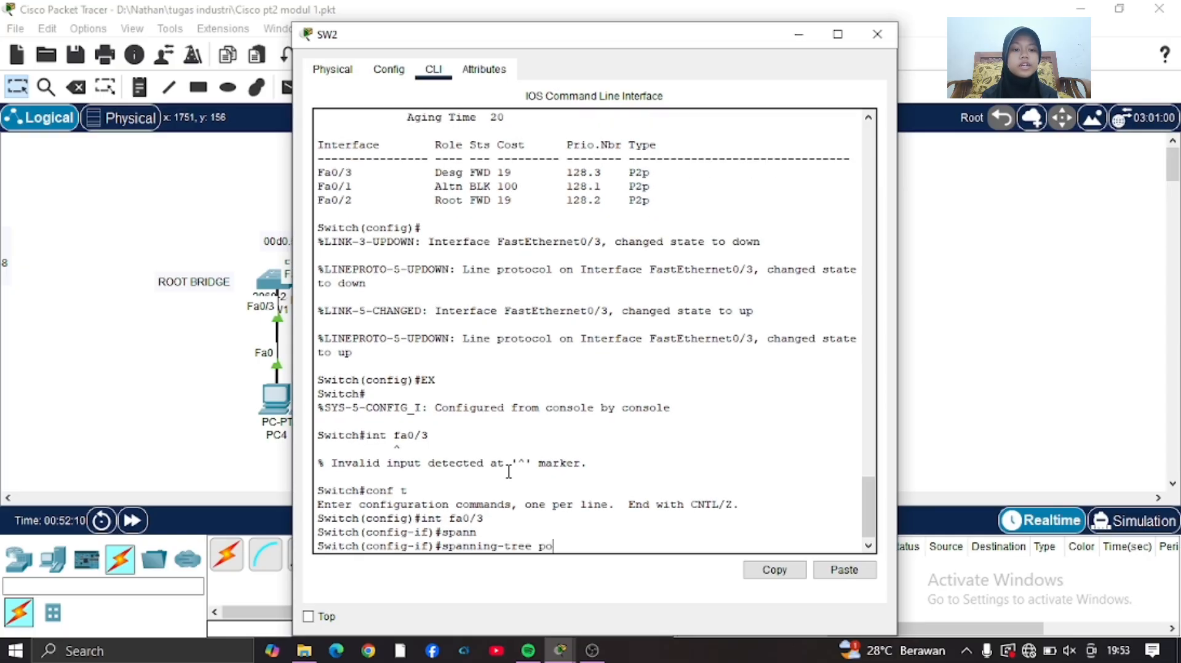
key(Tab)
key(Return)
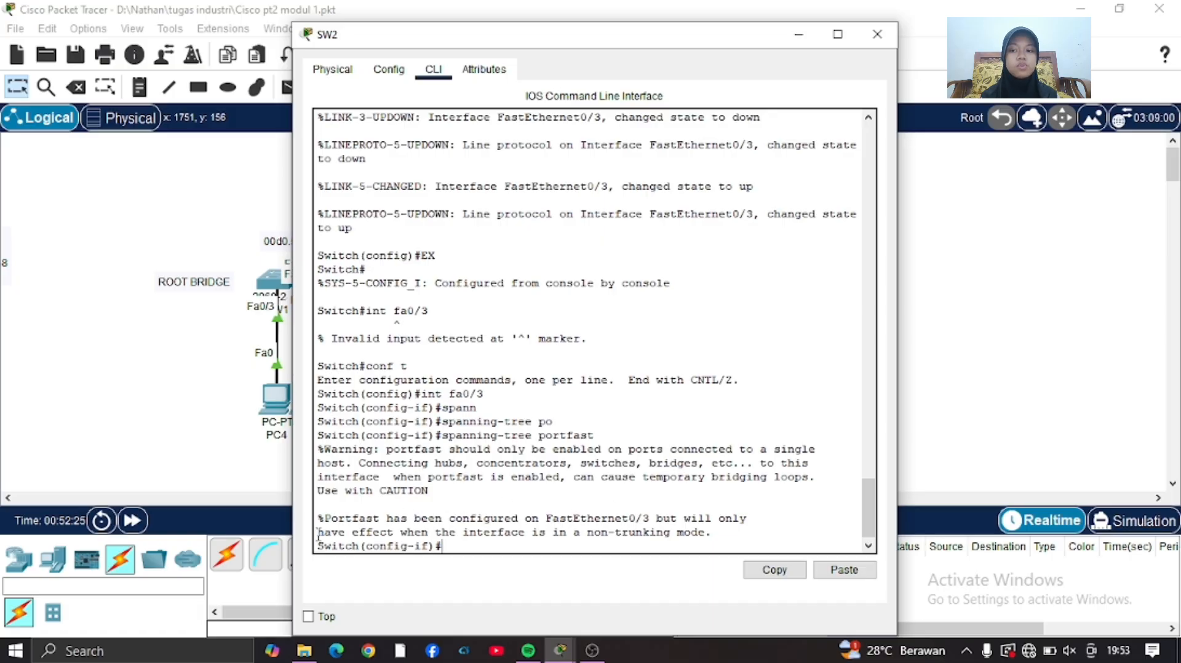
Highlight the line about non-trunking mode in SW2's PortFast message, move the window aside, and return to the topology.
drag(318, 532, 739, 533)
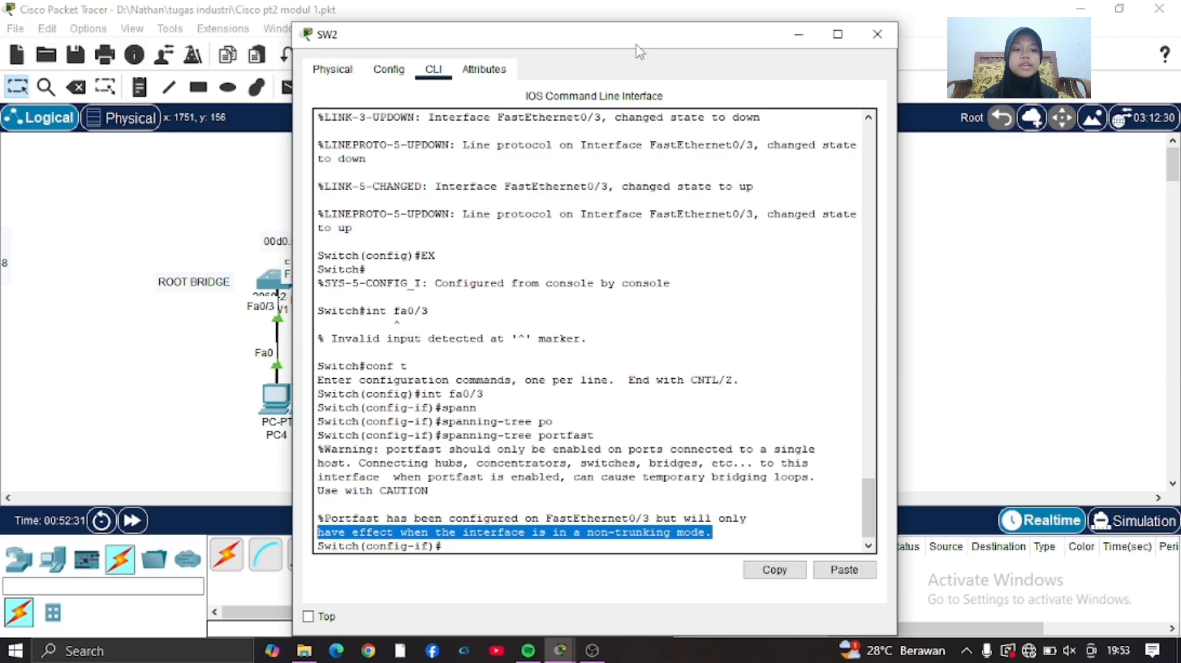
drag(625, 34, 699, 67)
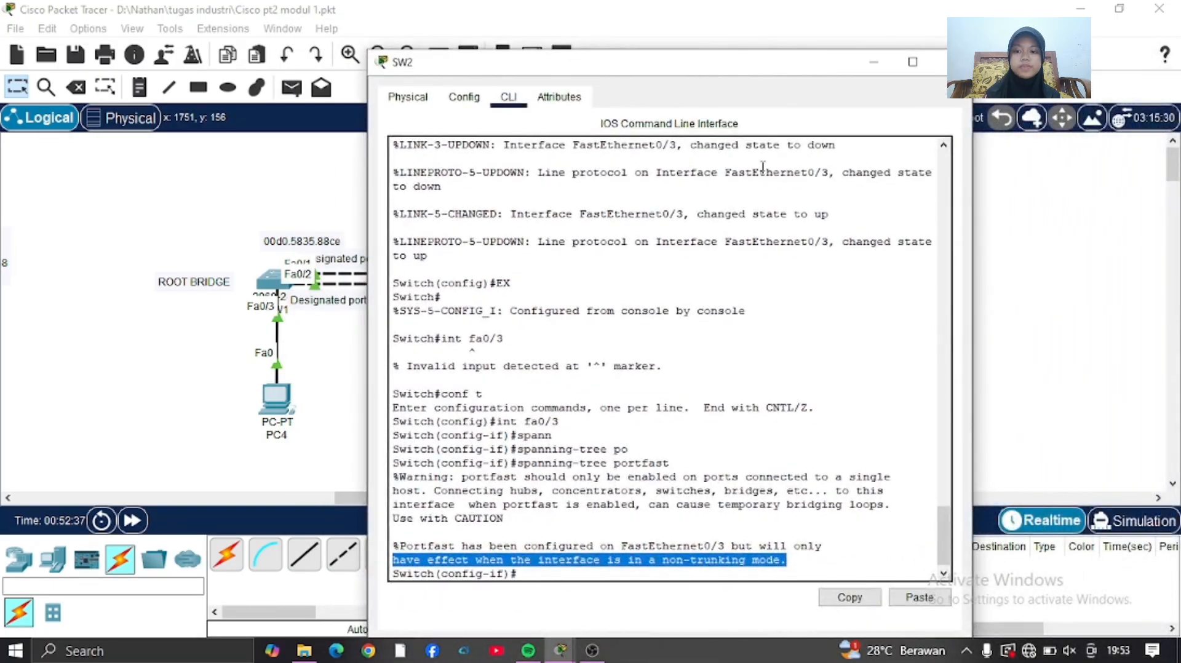
click(599, 573)
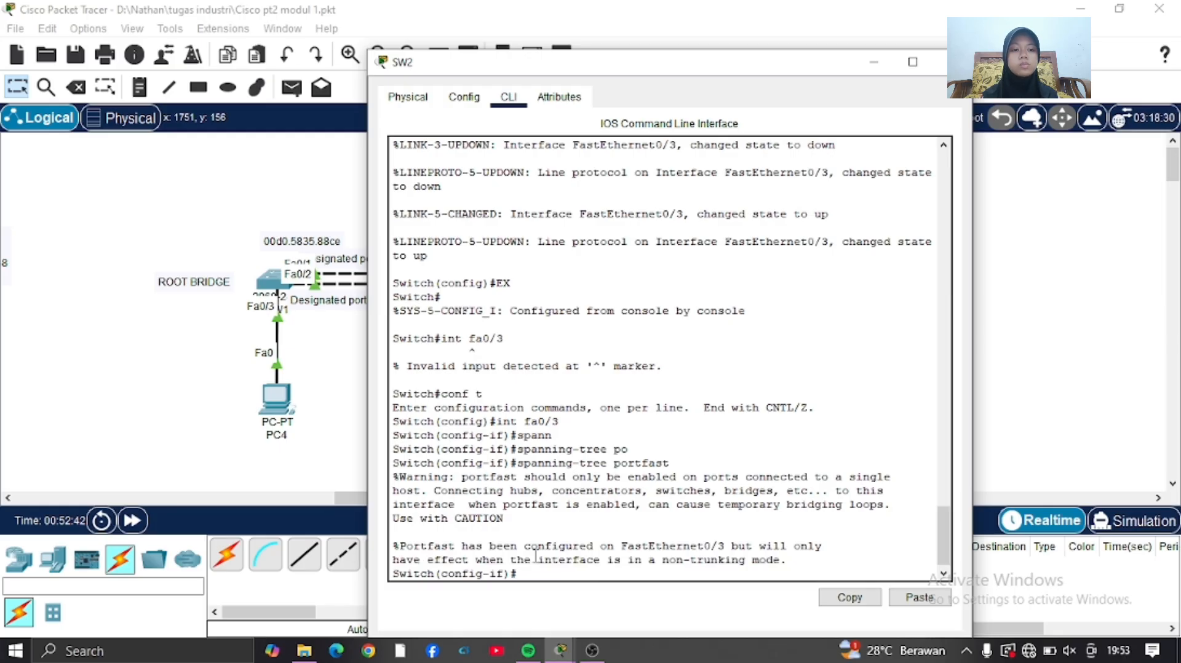
click(310, 453)
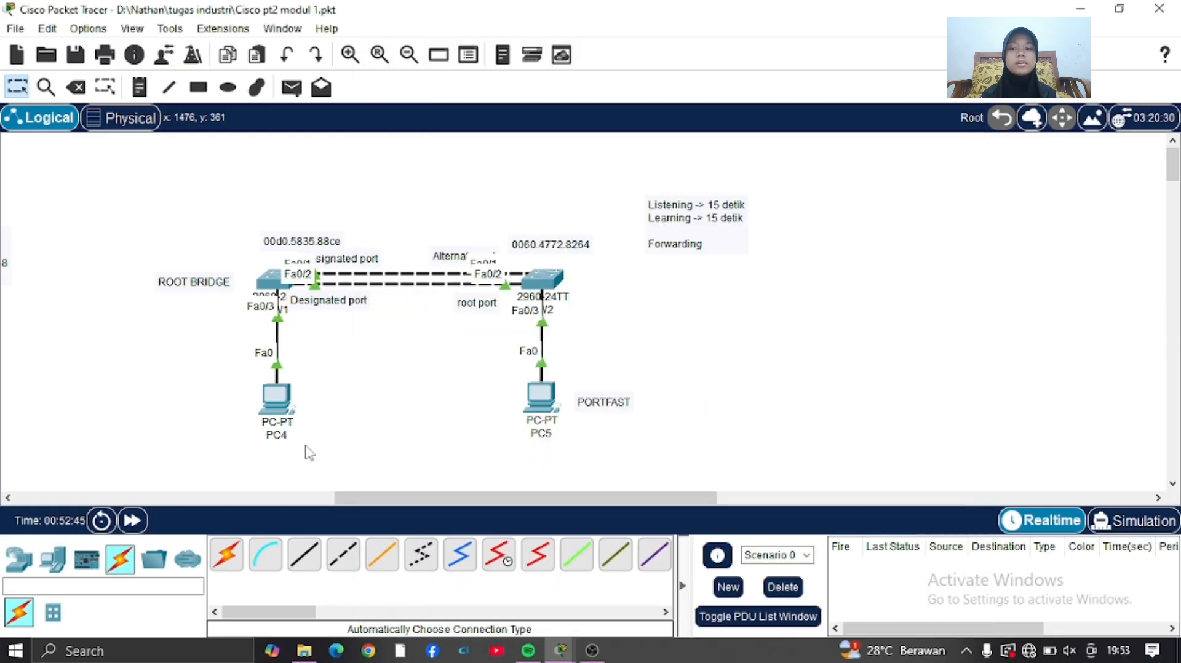
Unplug PC5's cable from SW2 and reconnect it to SW2's FastEthernet0/3 to test PortFast.
click(542, 321)
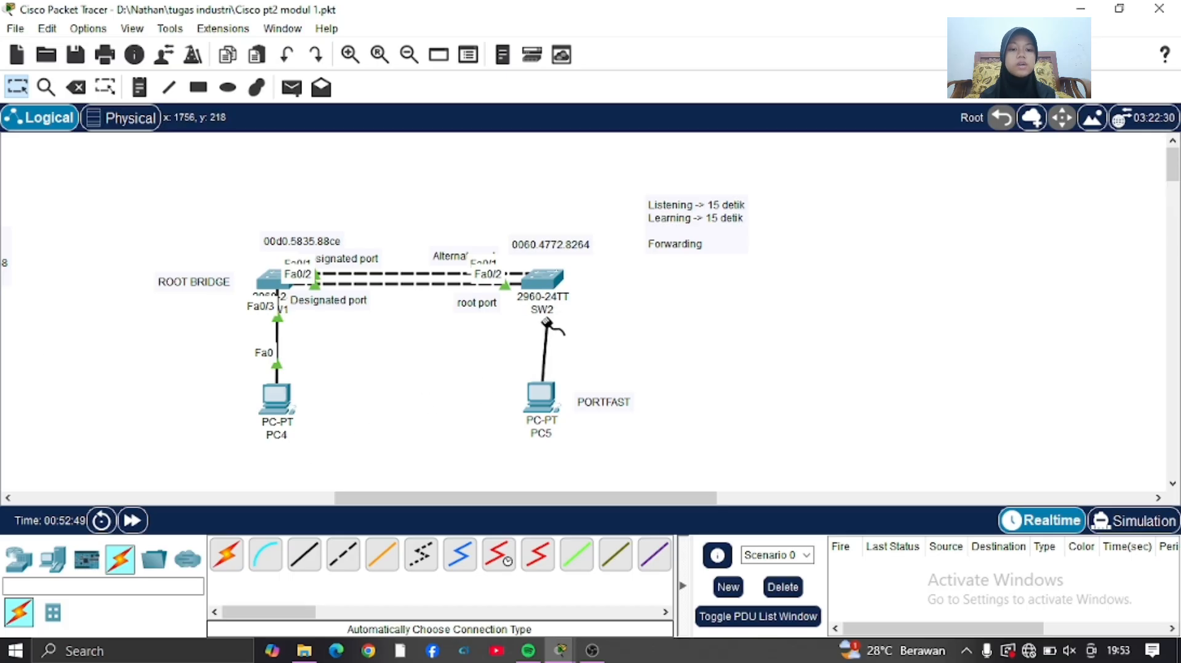
click(541, 277)
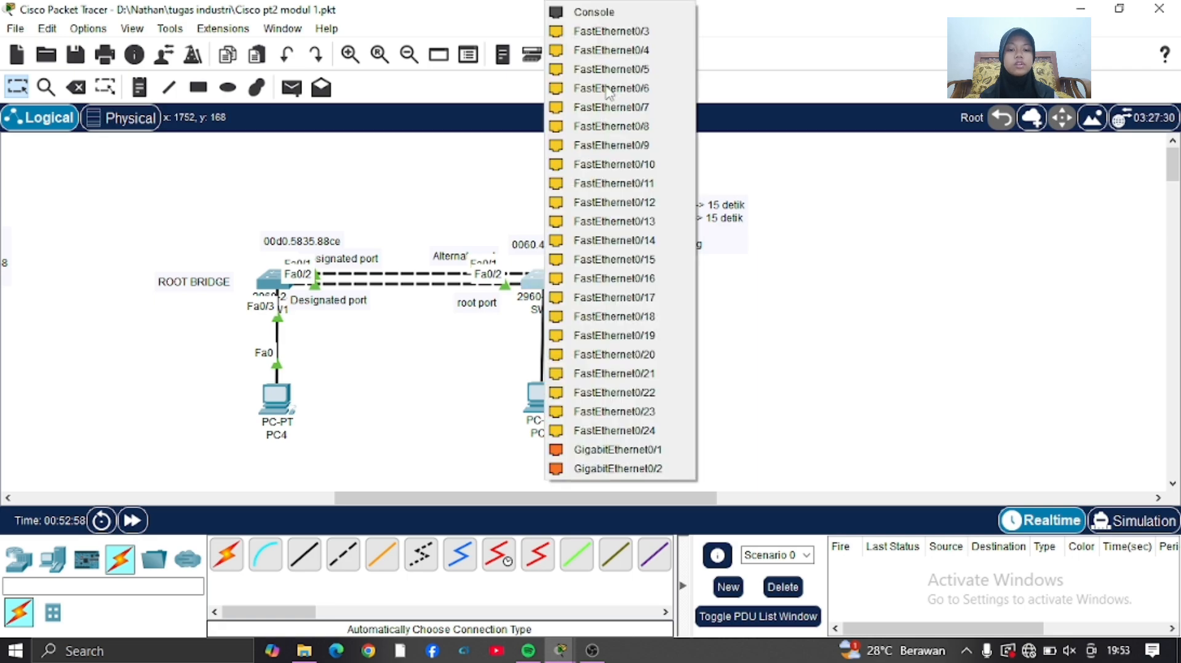
click(615, 32)
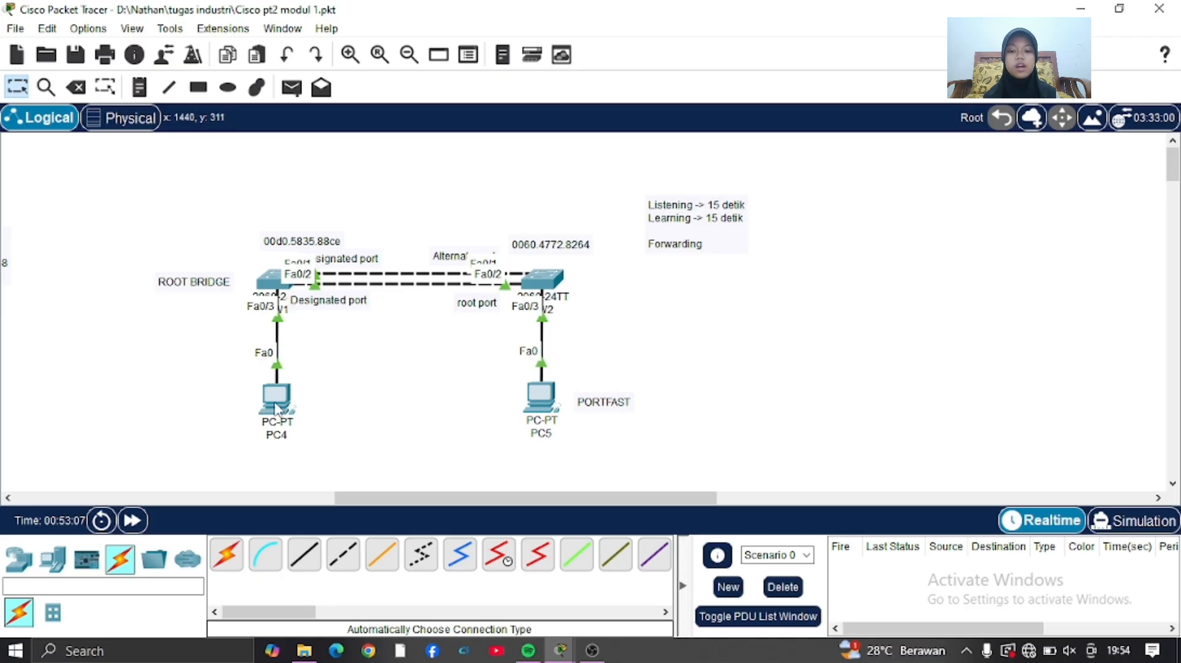
Replug PC4's cable into SW1's FastEthernet0/3 for comparison without PortFast, and fast-forward the simulation time.
click(277, 317)
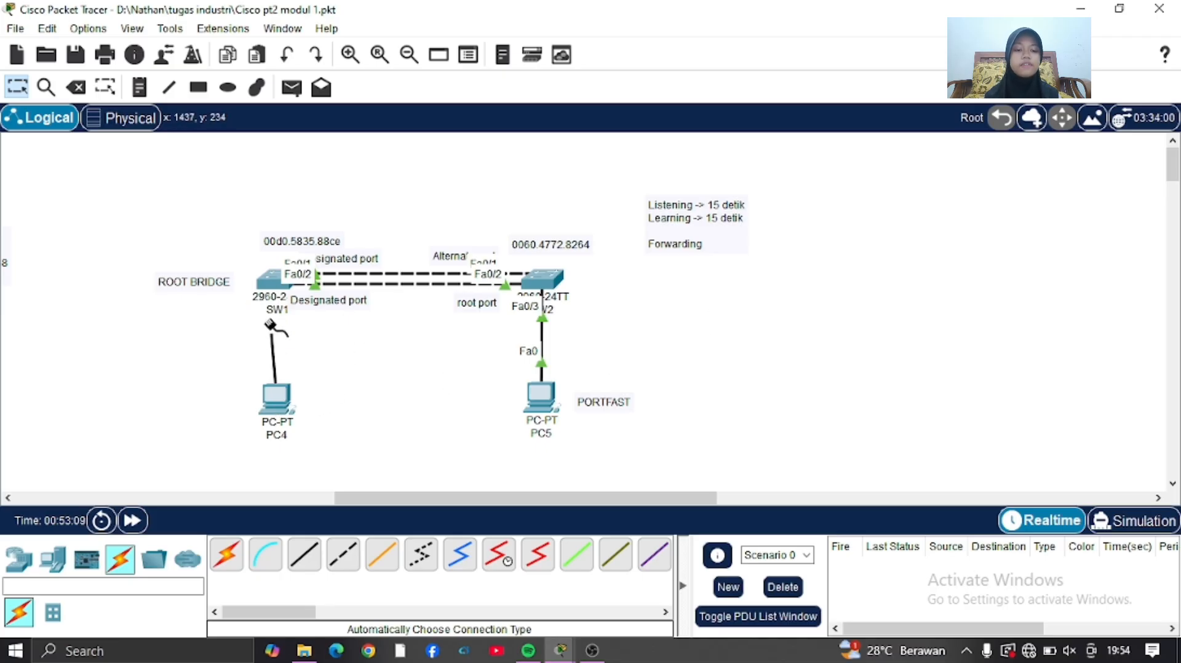
click(277, 284)
click(359, 31)
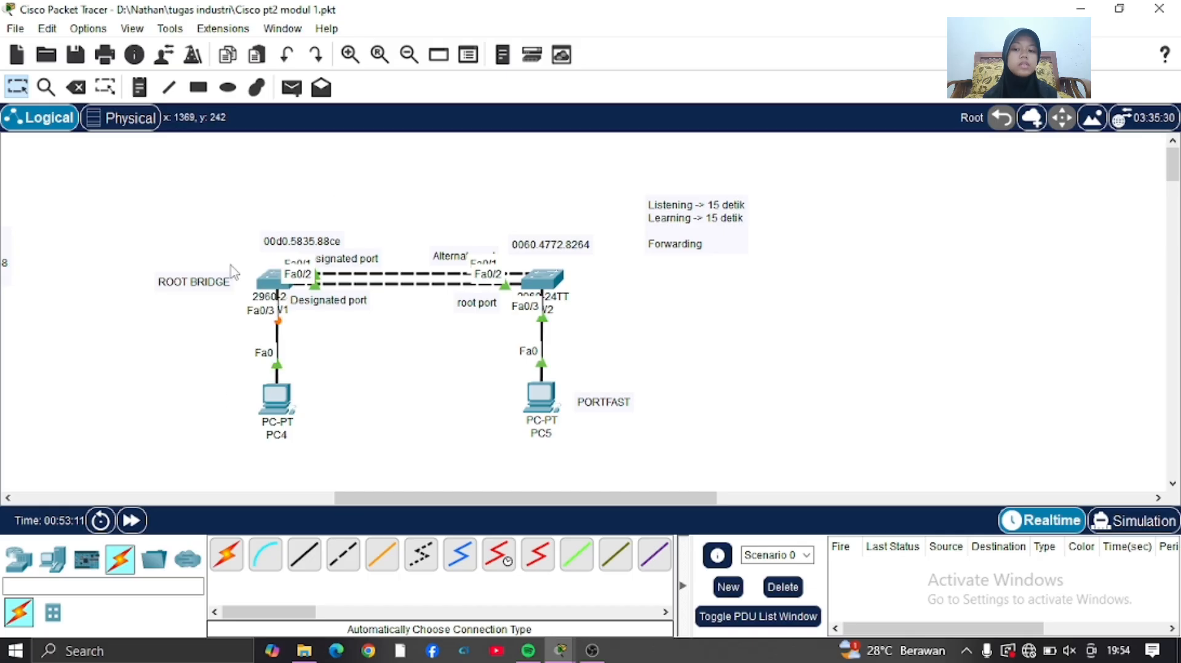
click(129, 520)
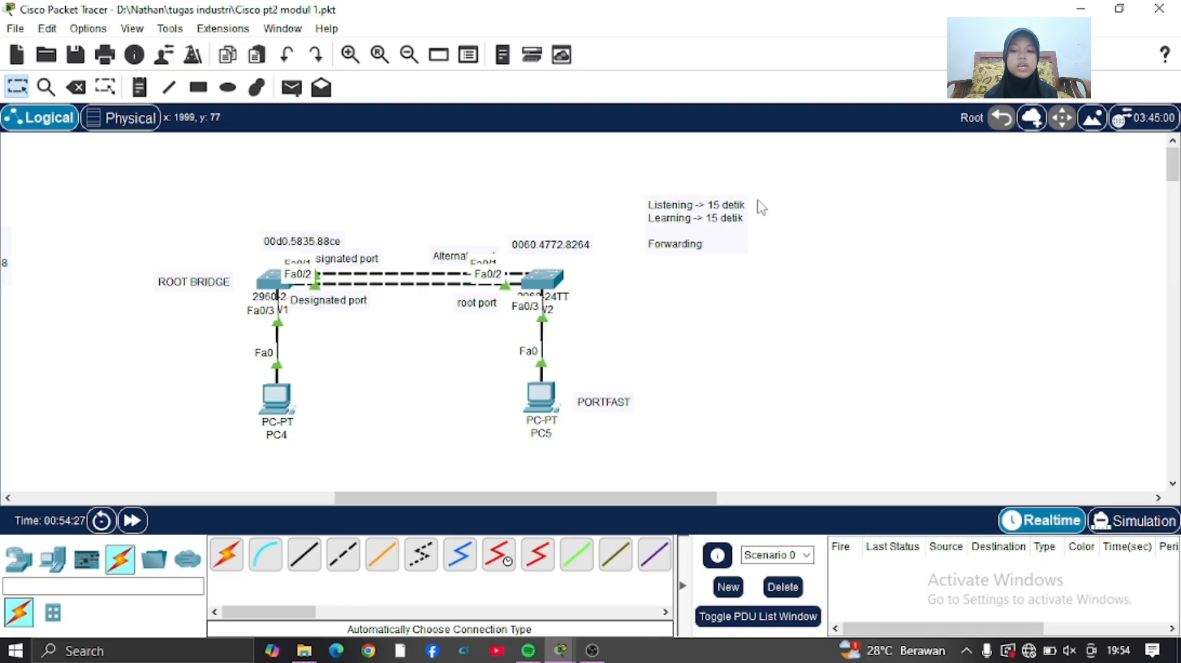
Open SW1's command line and enable PortFast on interface fa0/3 with spanning-tree portfast.
click(270, 281)
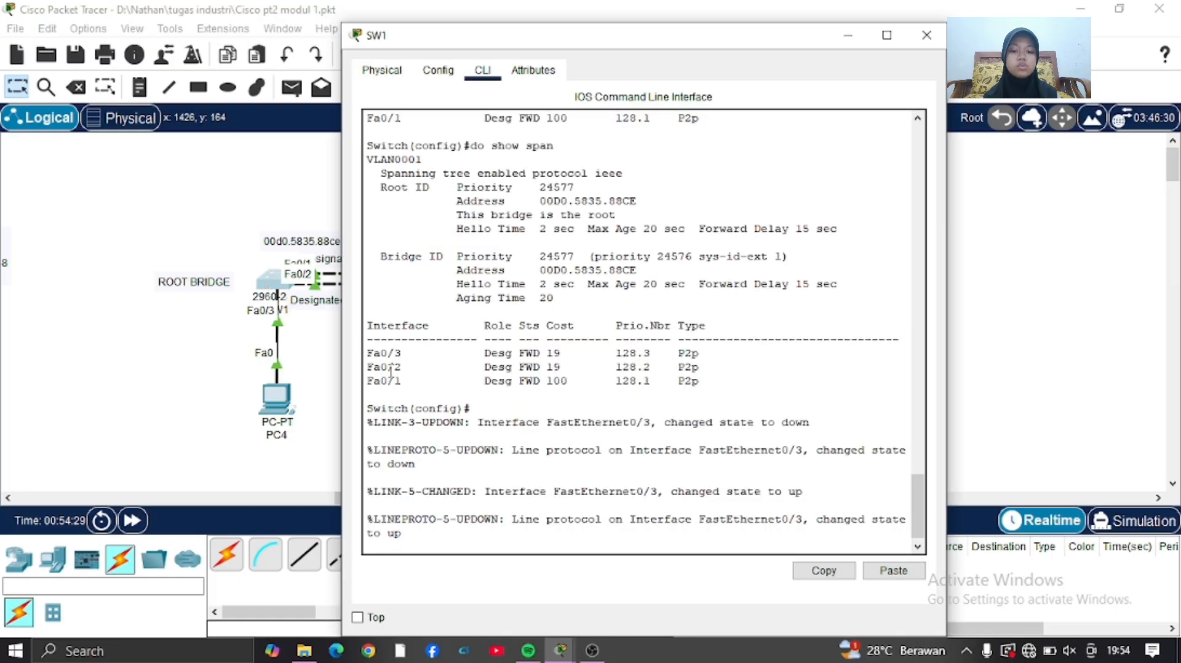
key(Return)
text(int fa0)
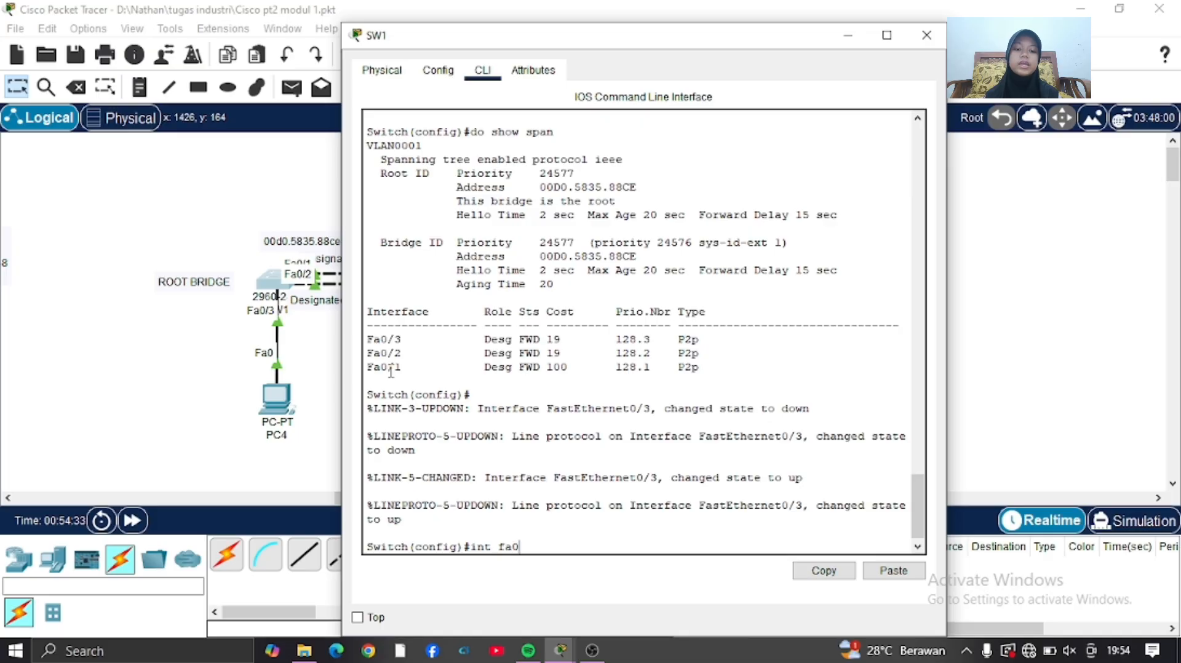
text(/3)
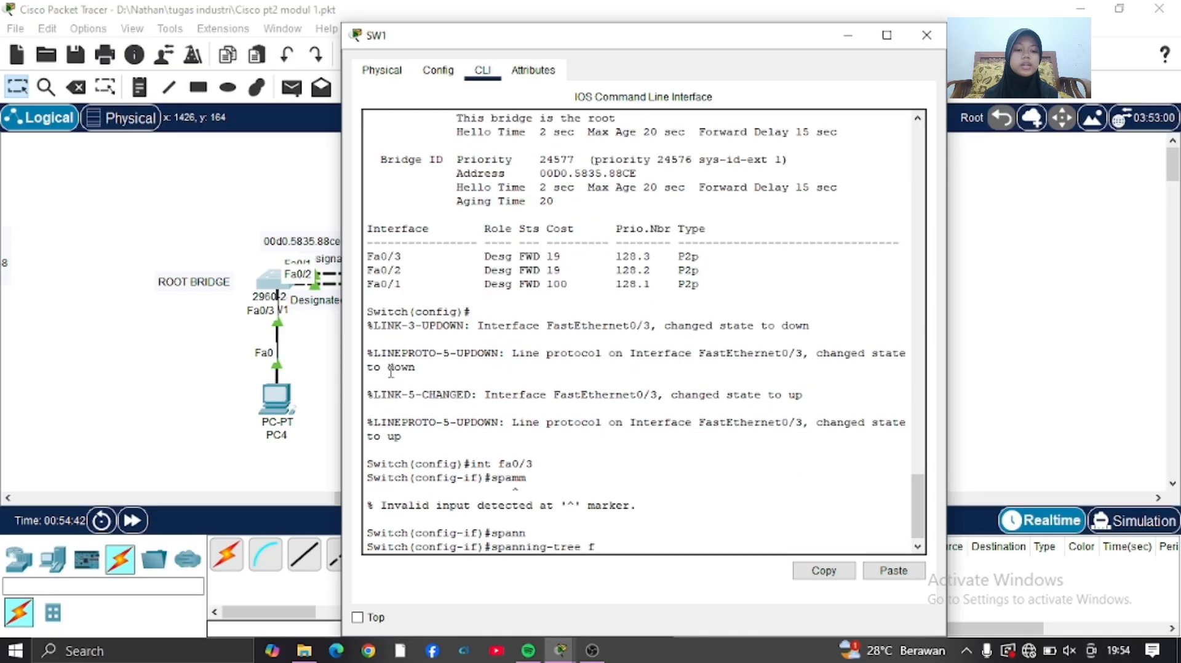
text(o)
key(Tab)
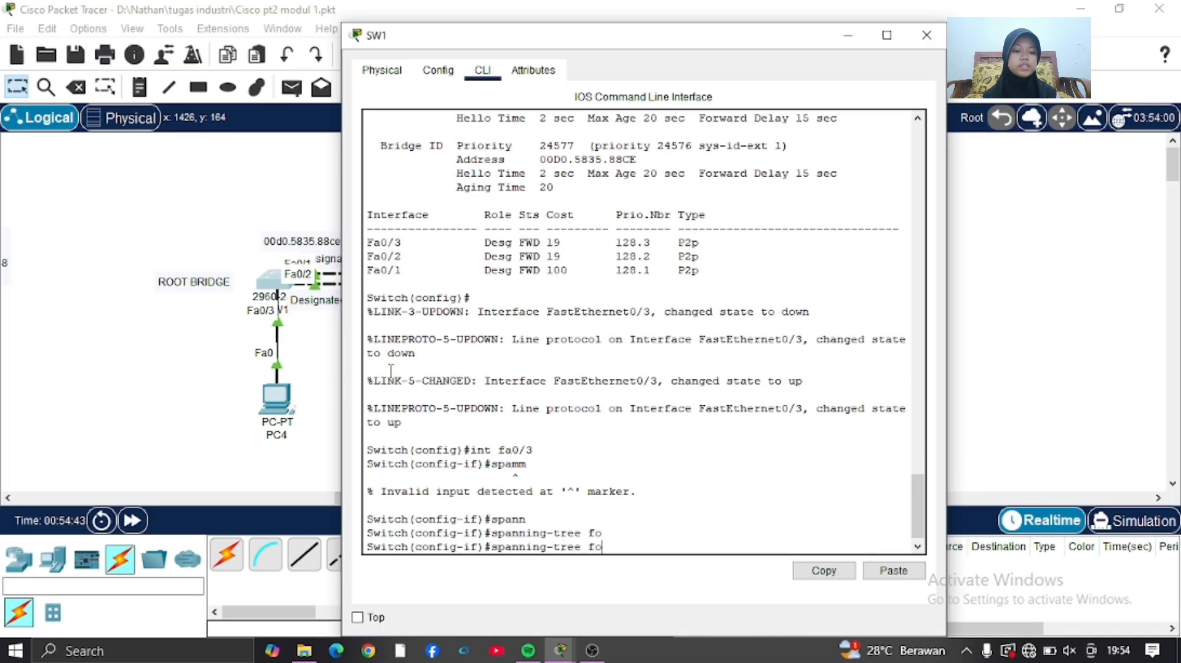
key(BackSpace)
key(BackSpace)
text(po)
key(Tab)
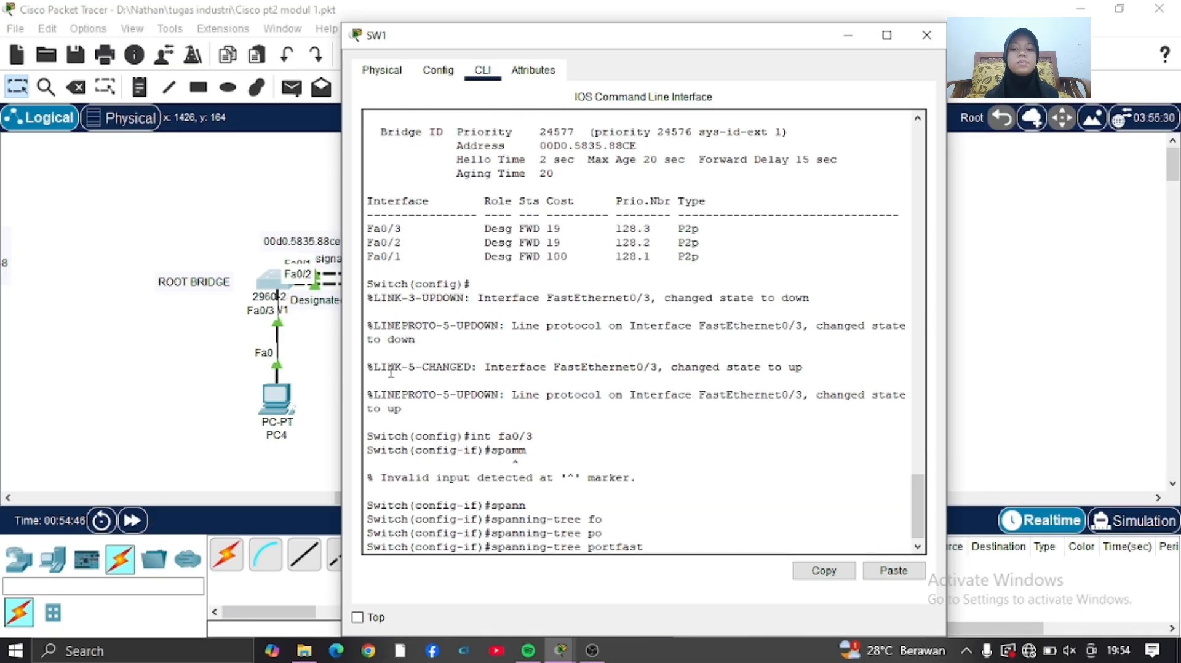
key(Return)
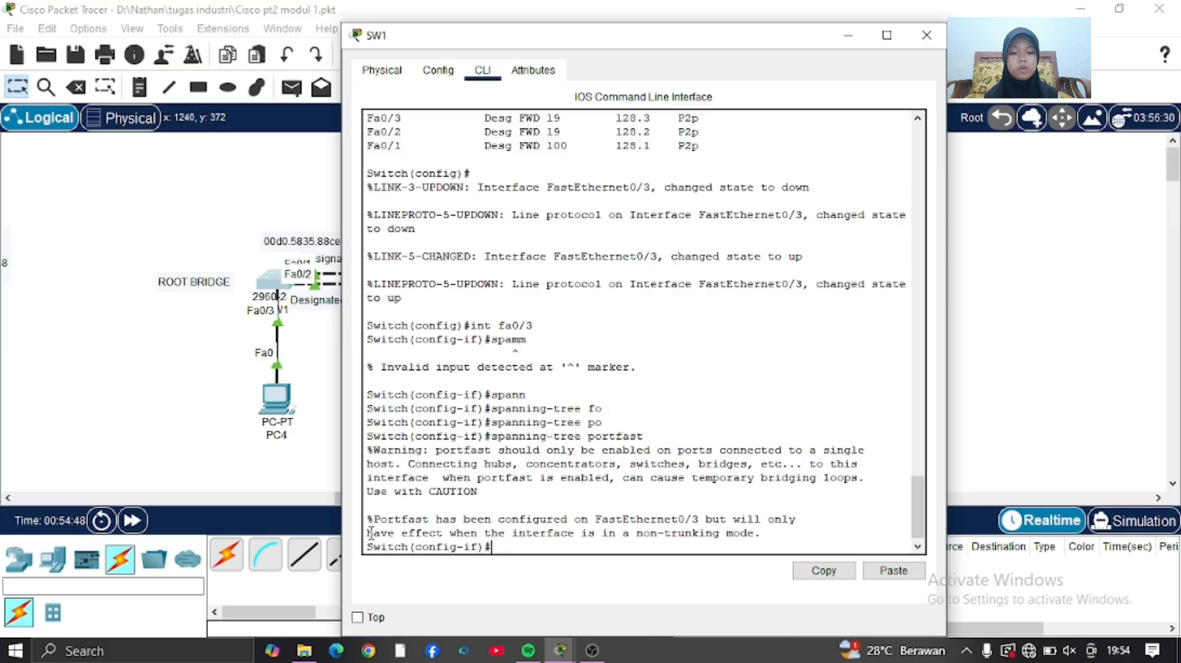
Highlight the non-trunking mode line of the PortFast message on SW1, clear the selection, and return to the topology.
drag(369, 533, 763, 534)
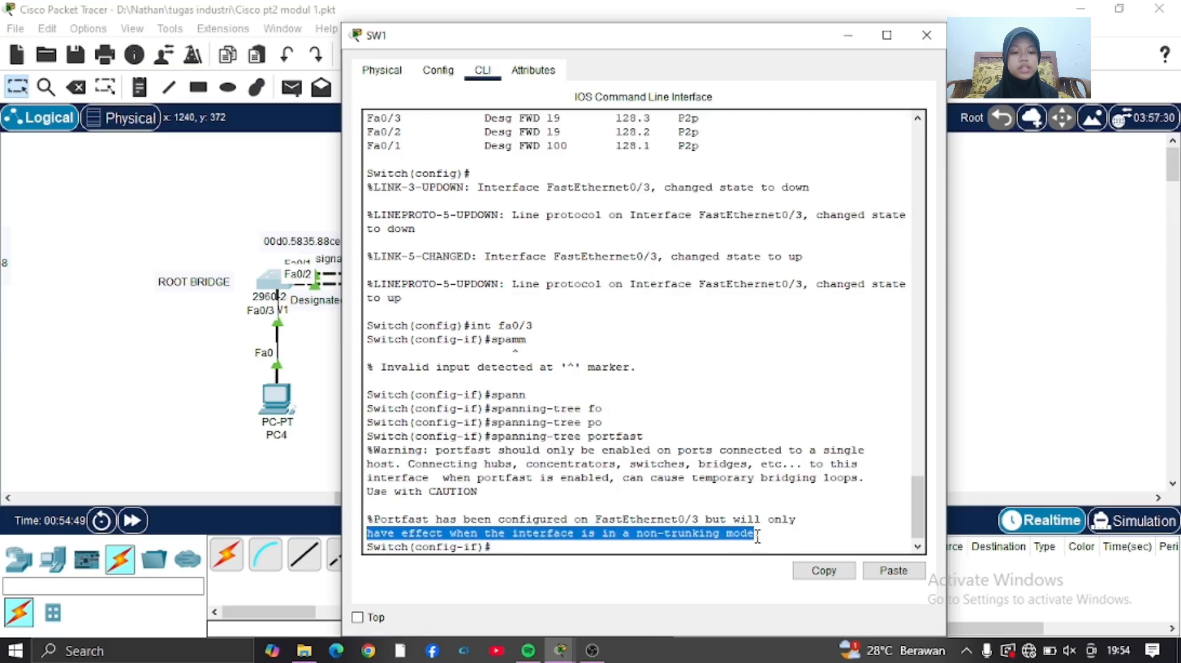
click(685, 545)
click(142, 423)
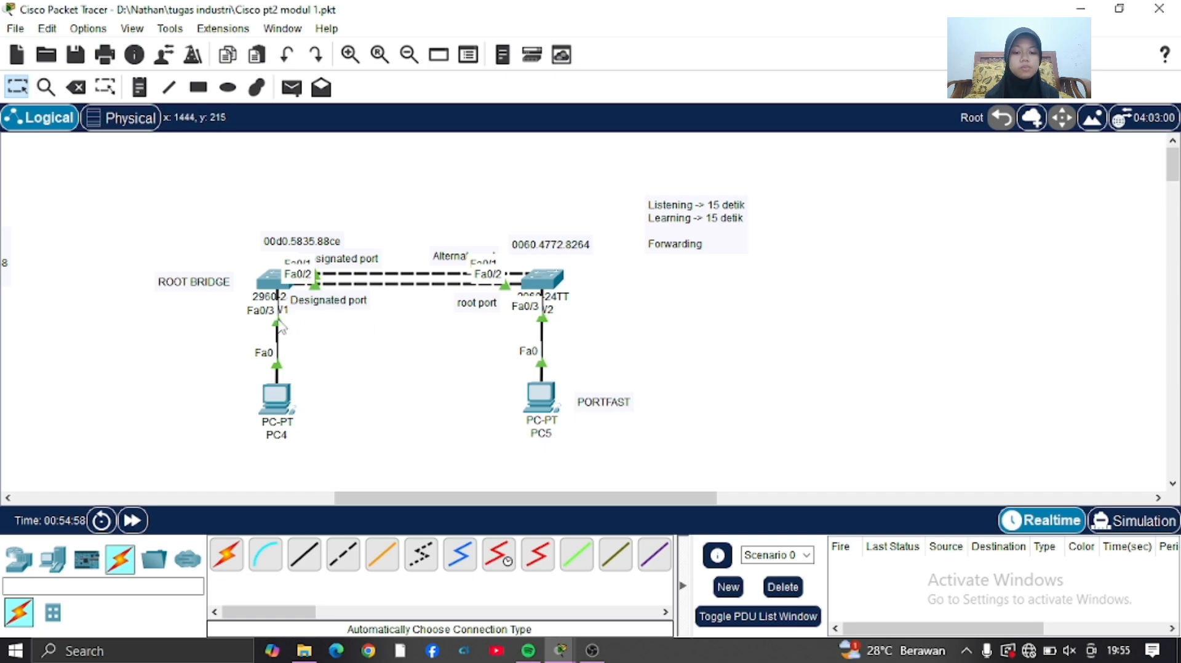
Reconnect PC4's unplugged cable to SW1's FastEthernet0/3 to test PortFast on that port.
click(275, 283)
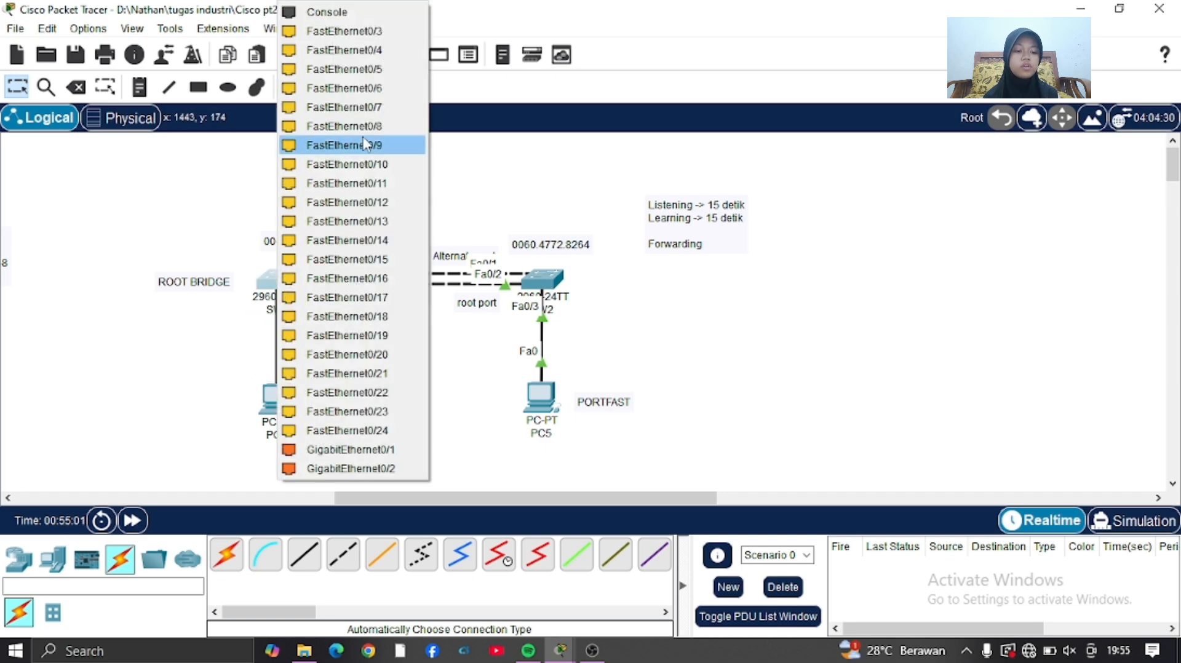
click(360, 34)
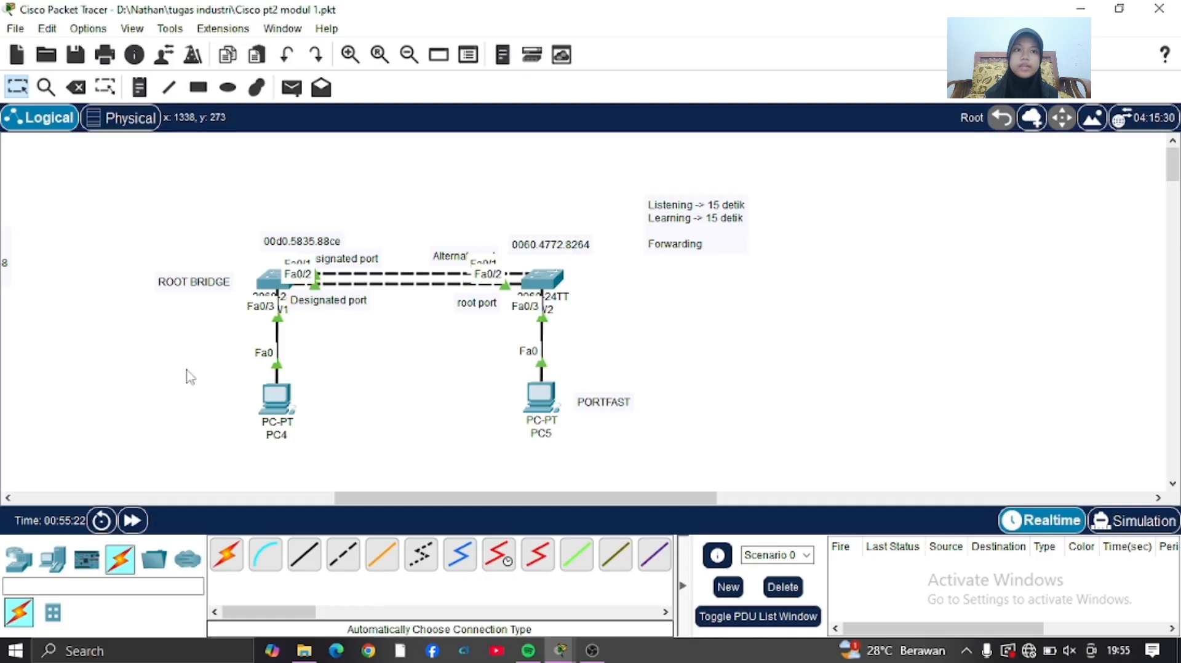
click(591, 651)
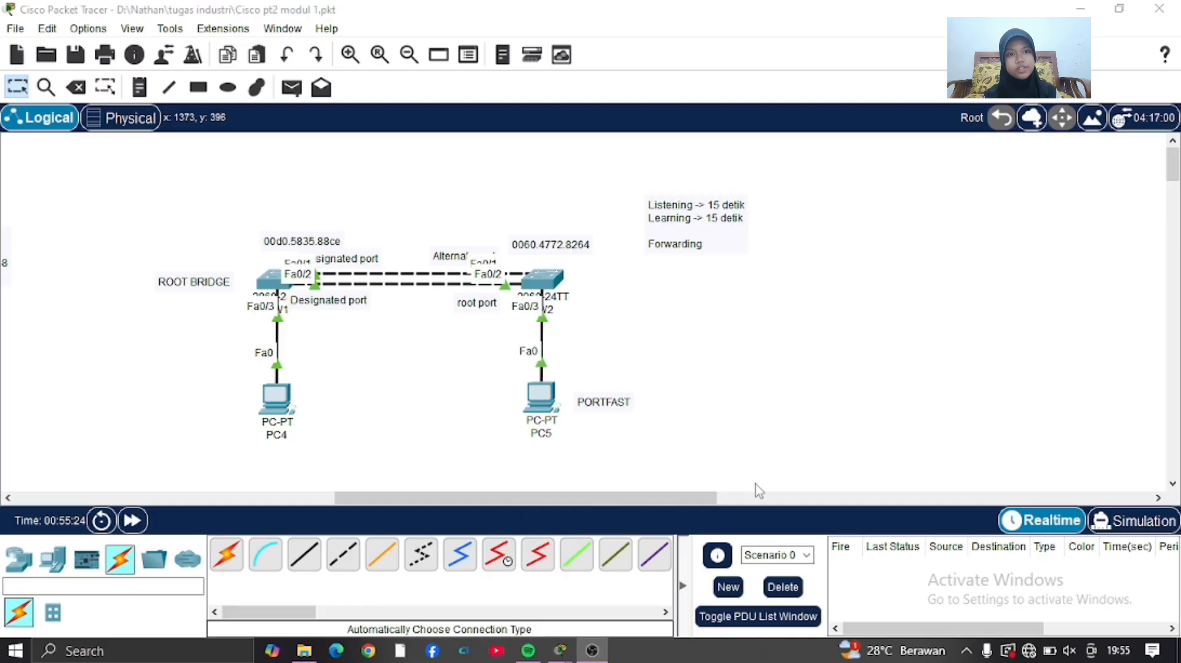